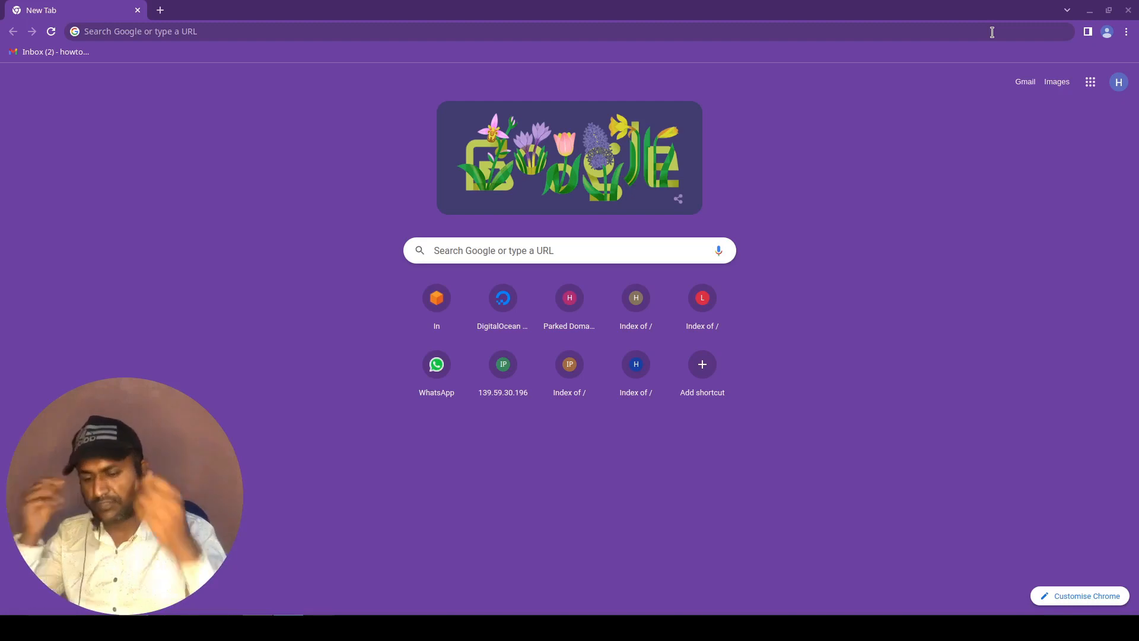
Open first-project in the DigitalOcean control panel and expand the node-server droplet's details.
click(236, 42)
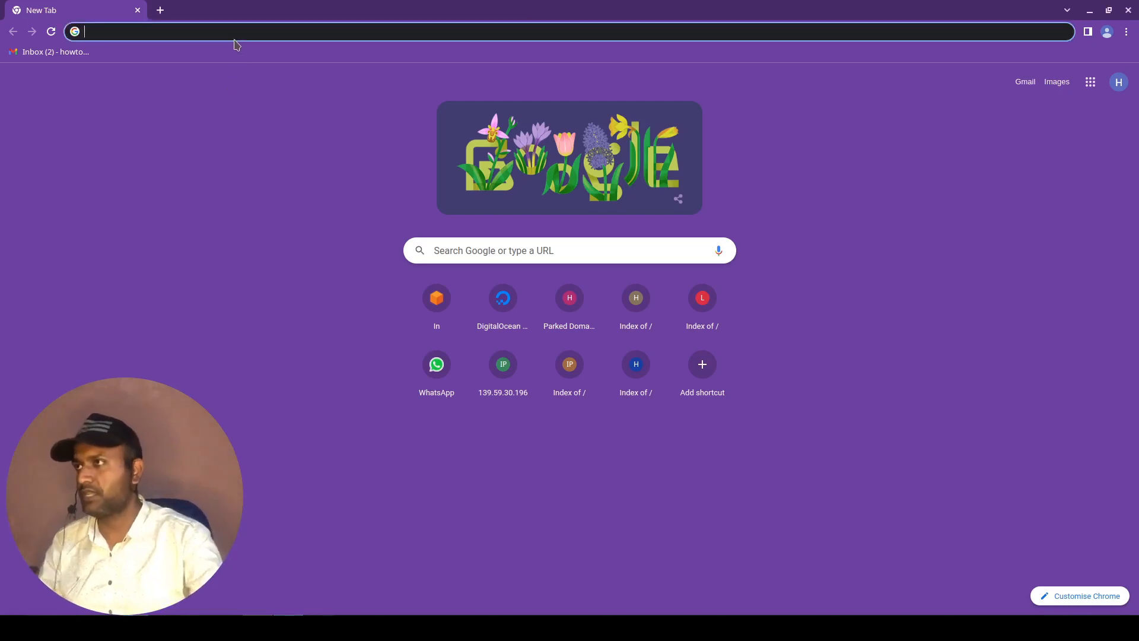
text(di)
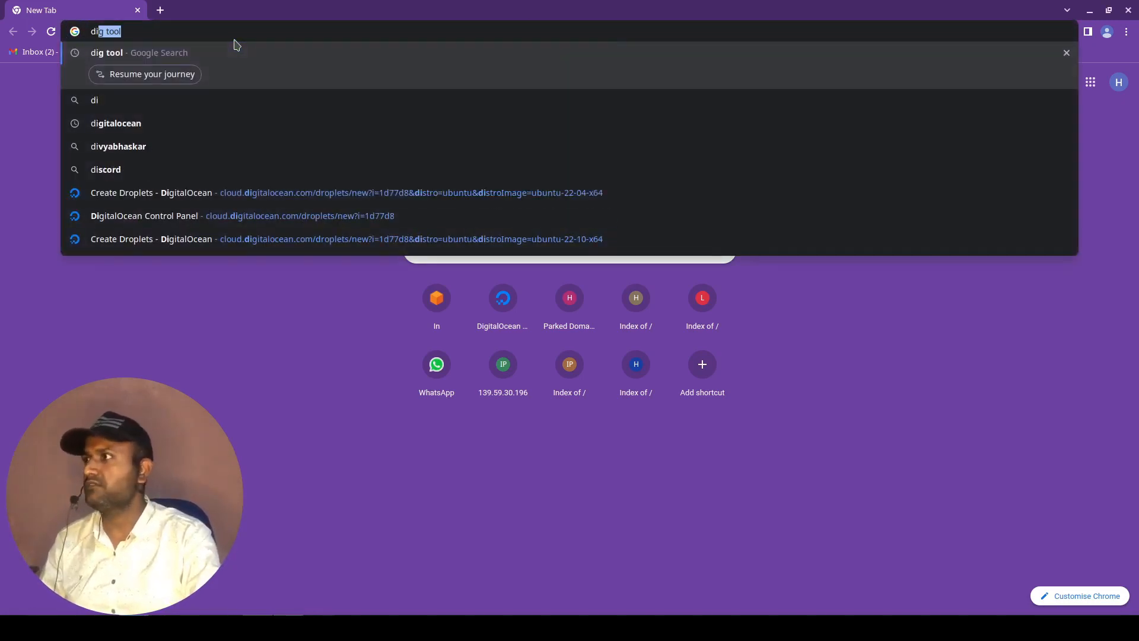
click(251, 214)
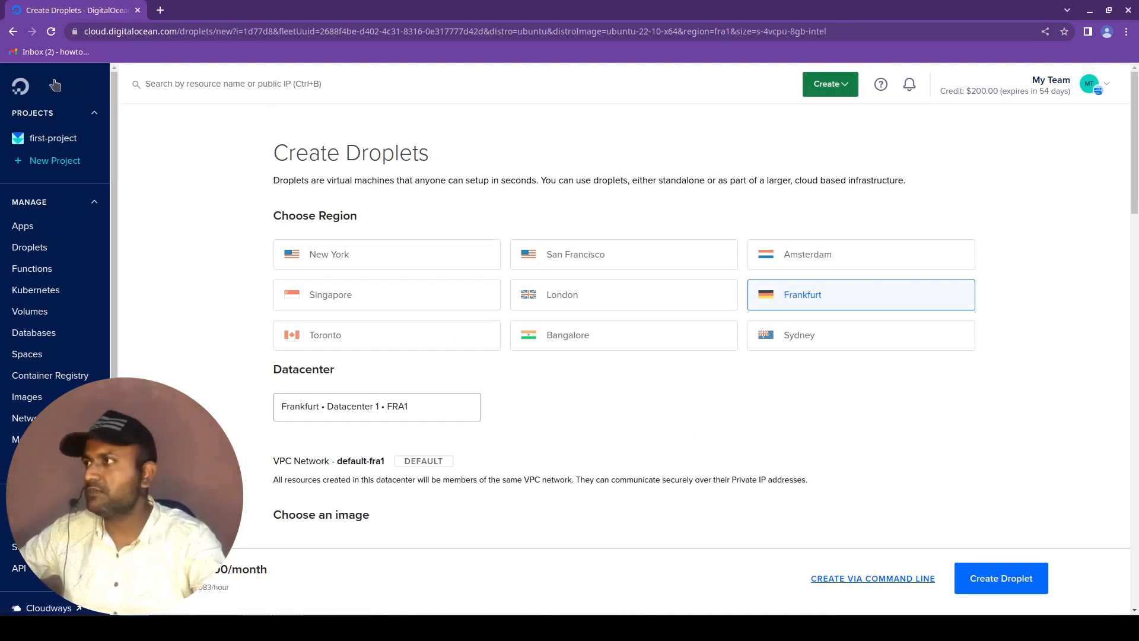
click(42, 141)
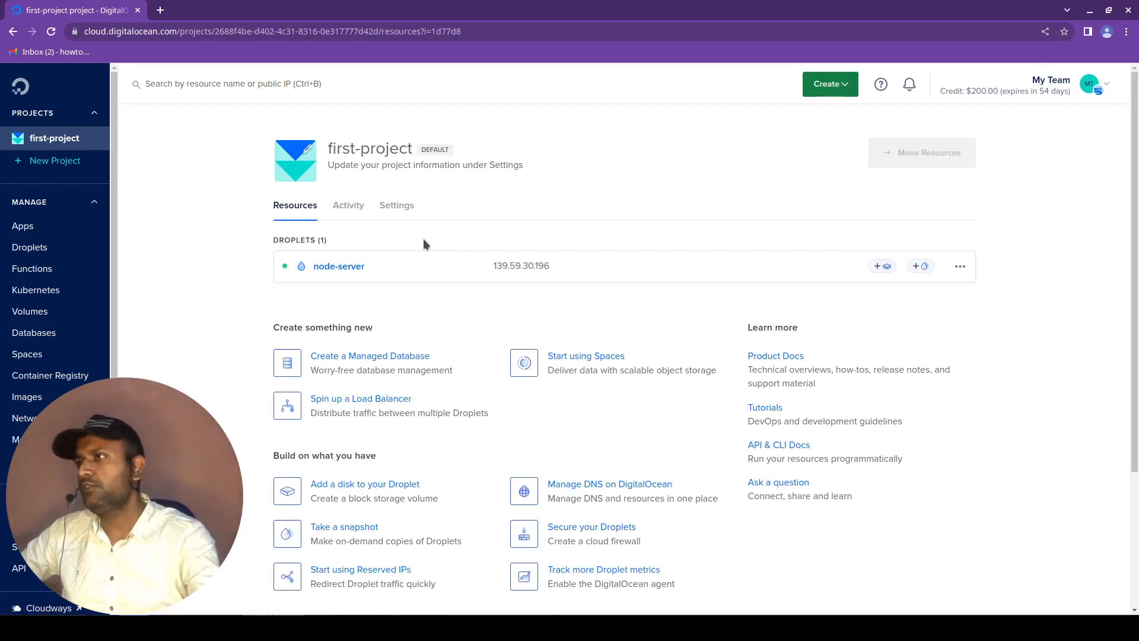
click(428, 268)
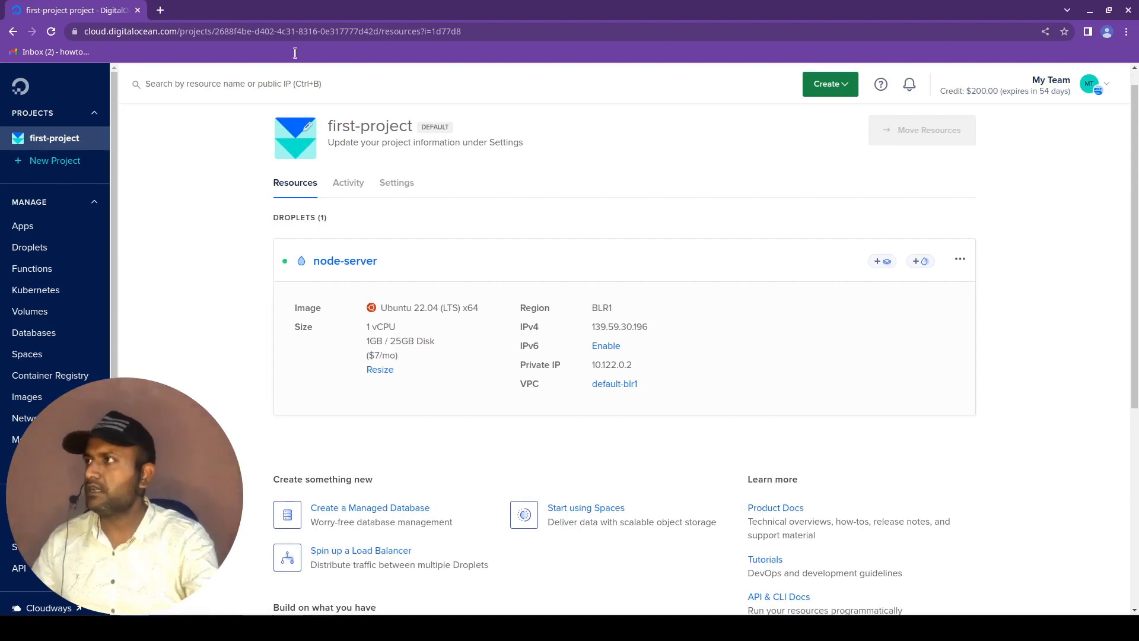
Open the AWS Management Console in a new browser tab and look over its home page.
click(161, 10)
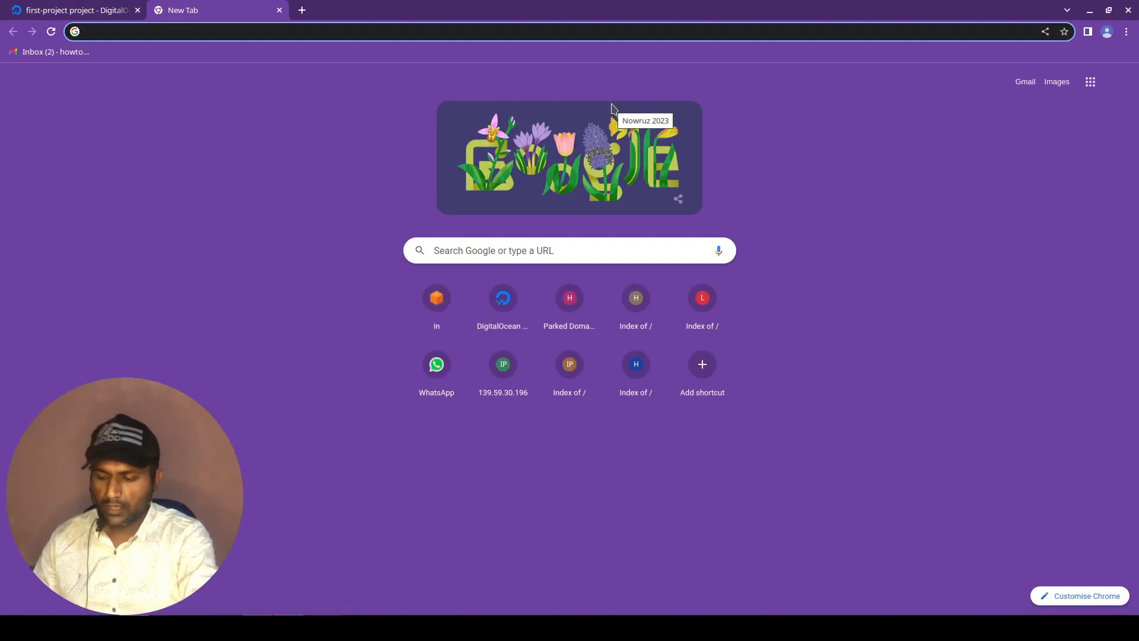
text(aws)
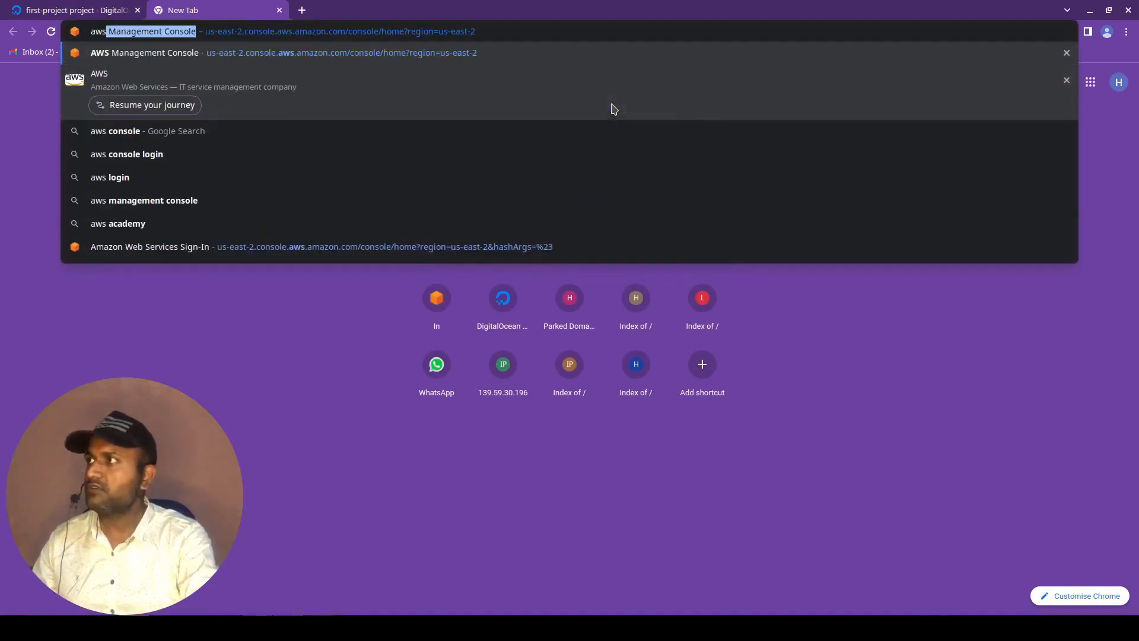
key(Return)
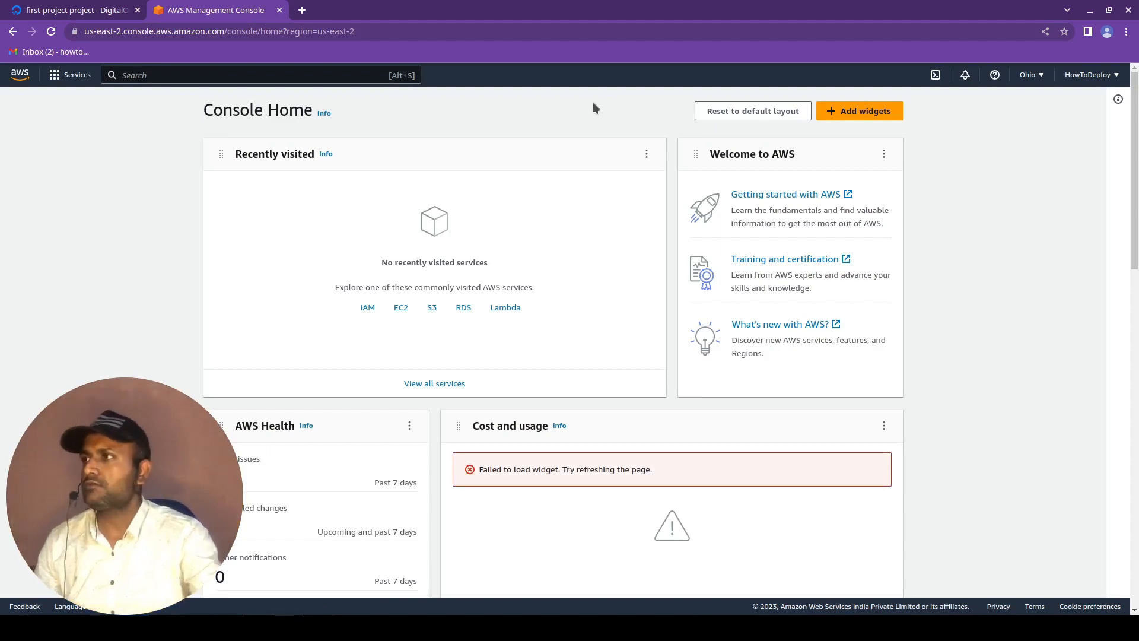
scroll(467, 363, down, 3)
scroll(502, 396, up, 3)
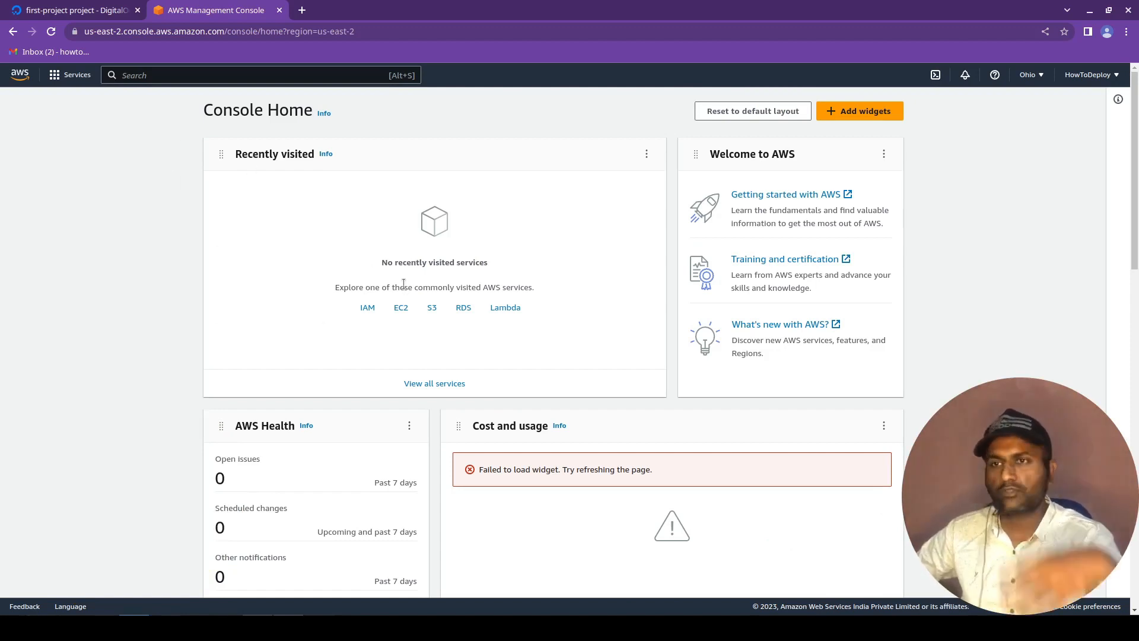
Browse the AWS service categories and open EC2 from the Compute services.
click(70, 76)
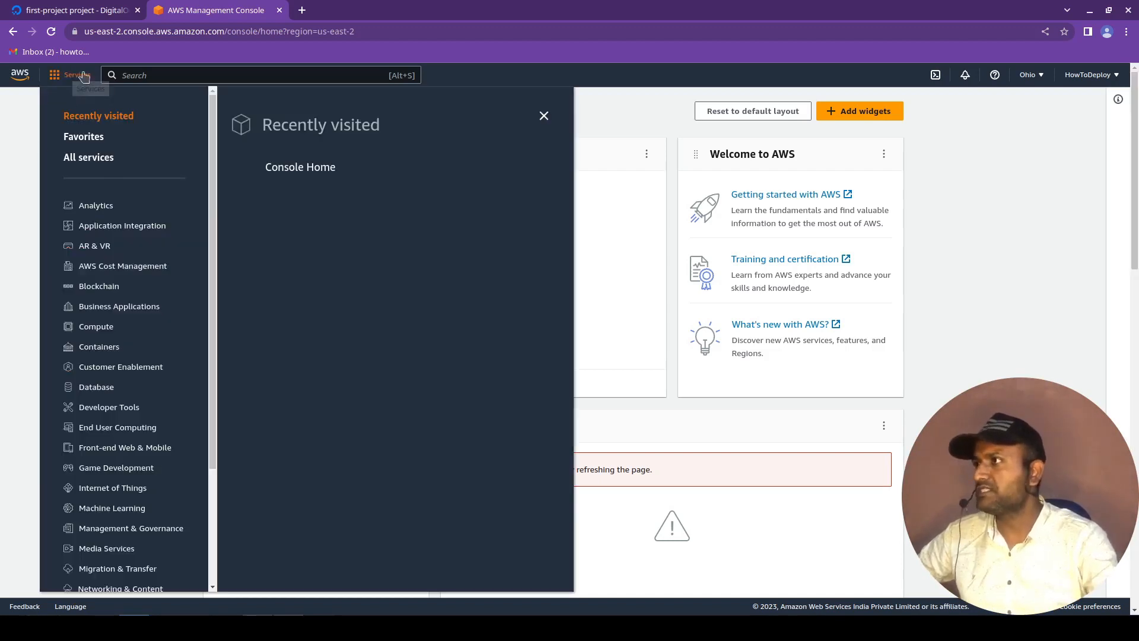
scroll(134, 453, down, 1)
scroll(134, 452, down, 3)
scroll(137, 456, up, 3)
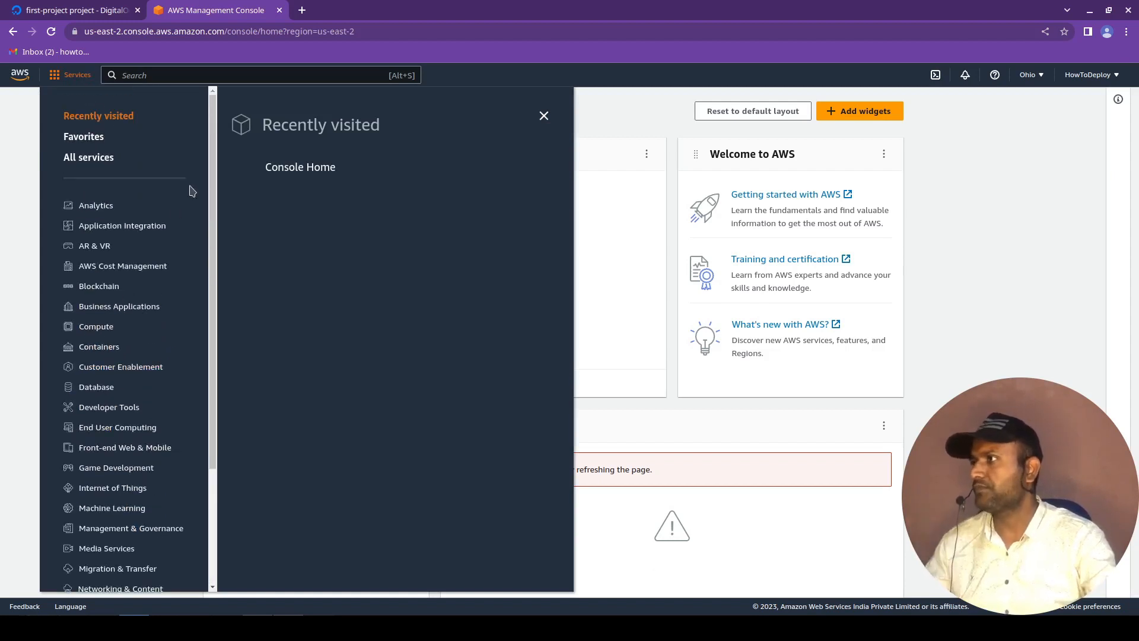
click(95, 330)
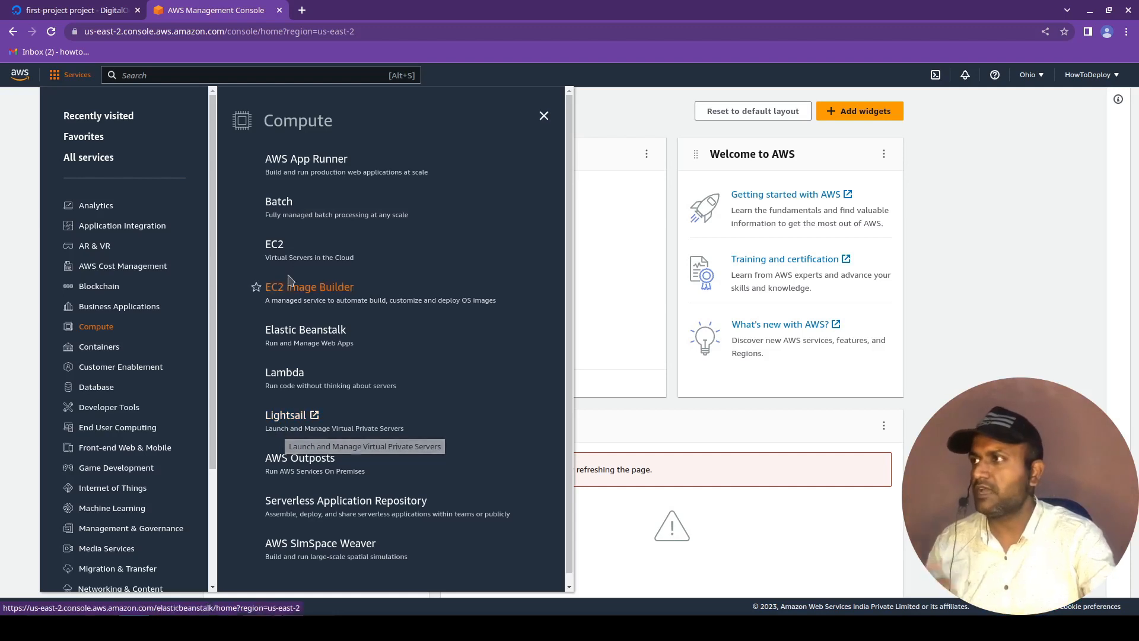
click(285, 257)
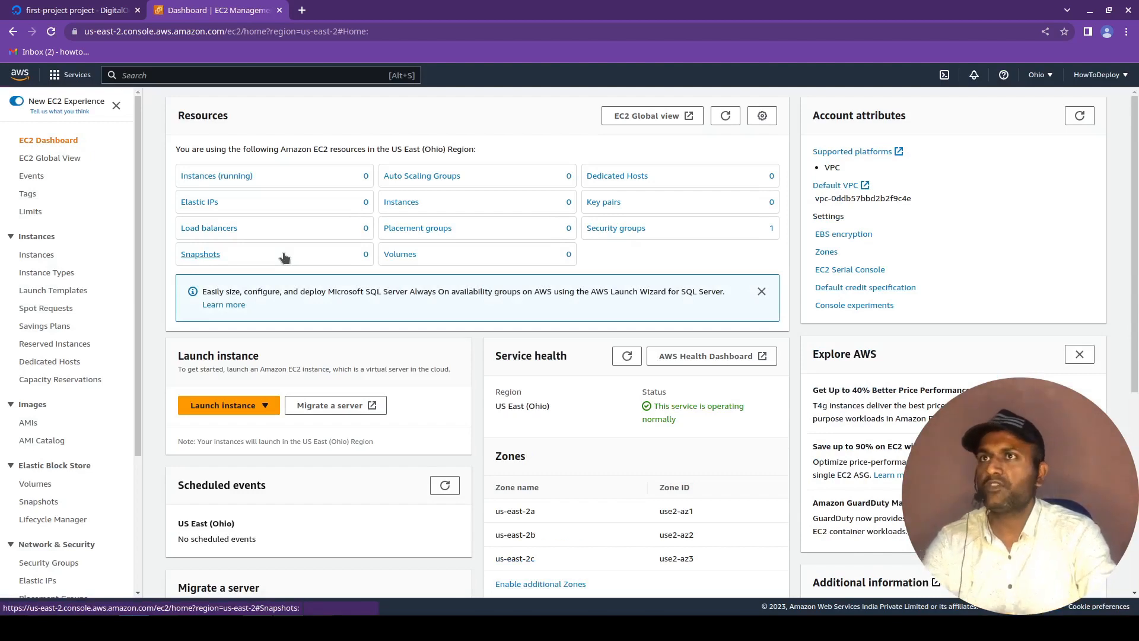
Switch the AWS region to Asia Pacific (Mumbai) and reopen the EC2 dashboard.
click(1039, 76)
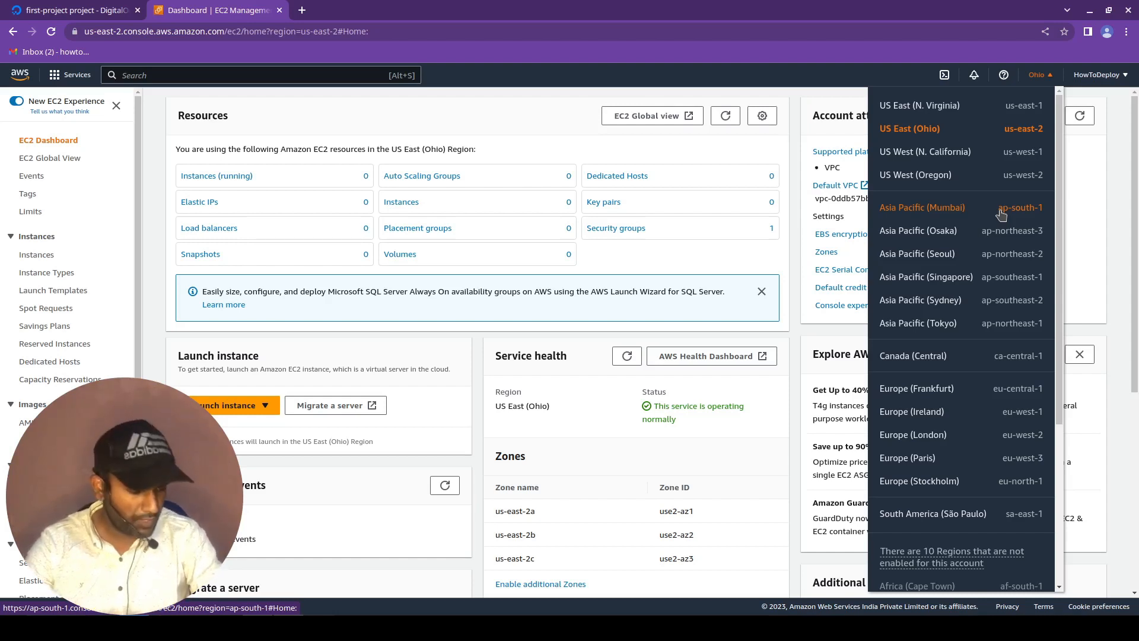
click(1001, 213)
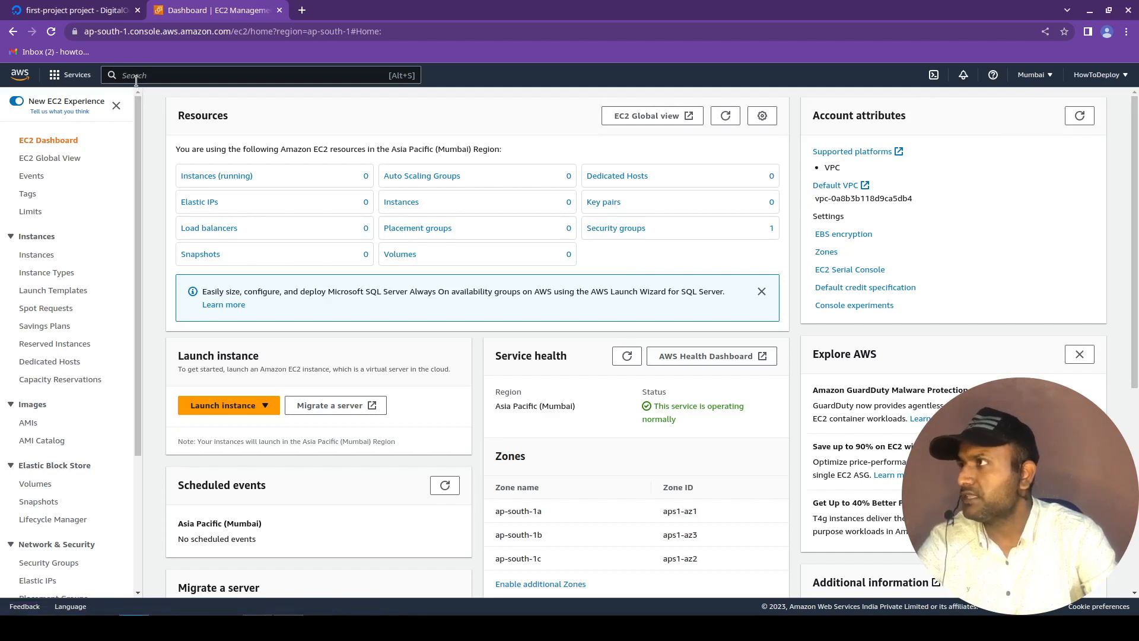
click(75, 75)
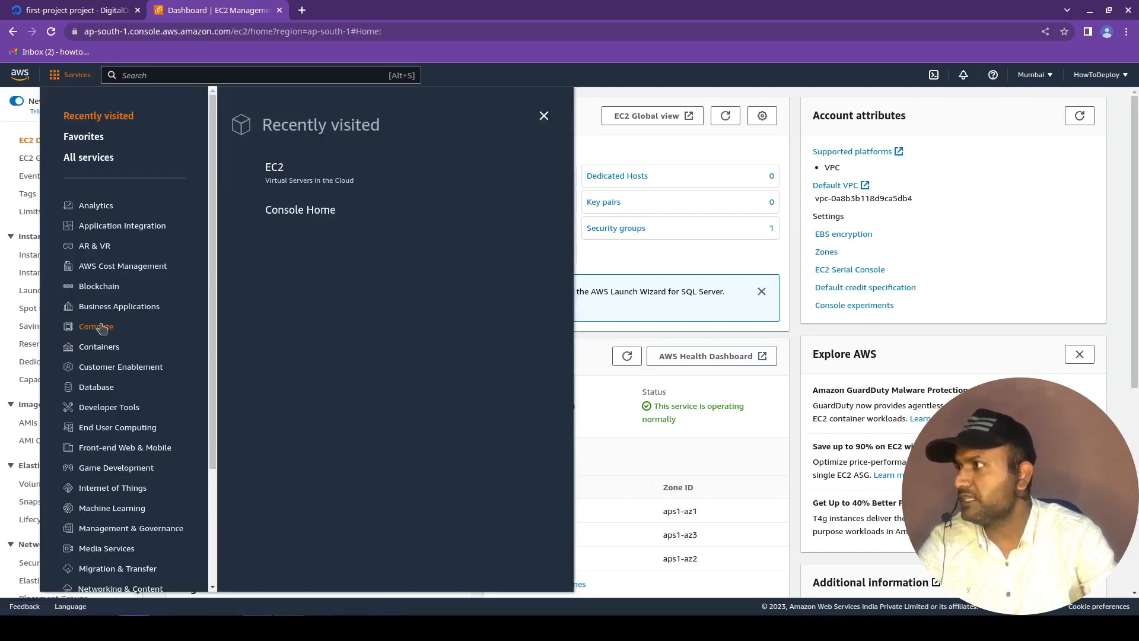
mouse_move(101, 331)
click(278, 250)
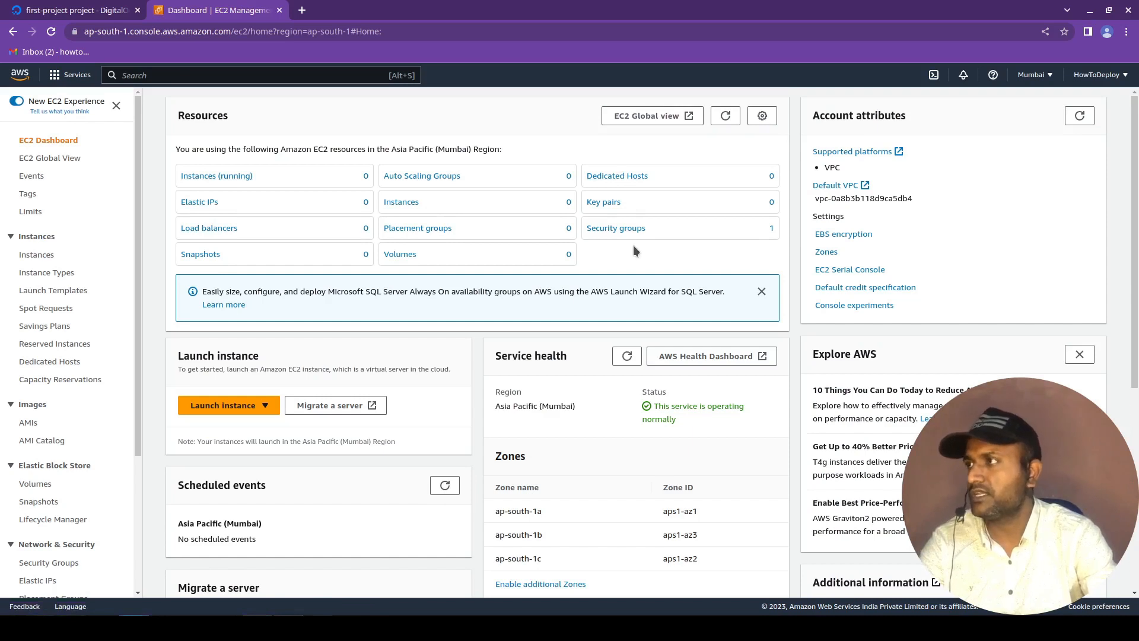
Start launching a new instance from the running instances list and name it test1.
click(234, 181)
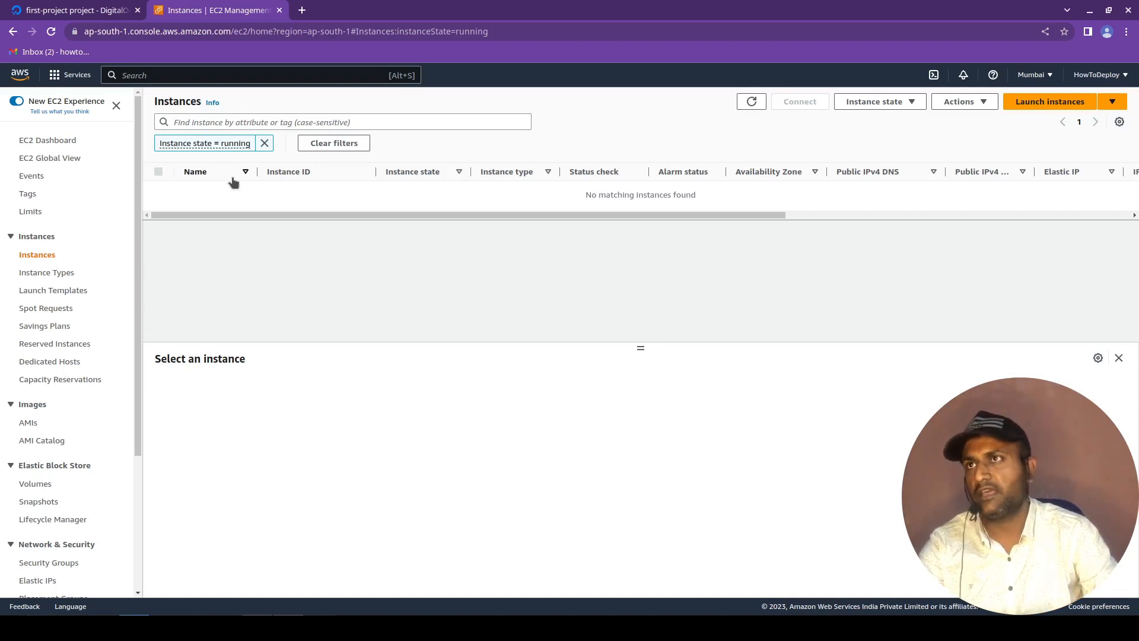
click(1044, 103)
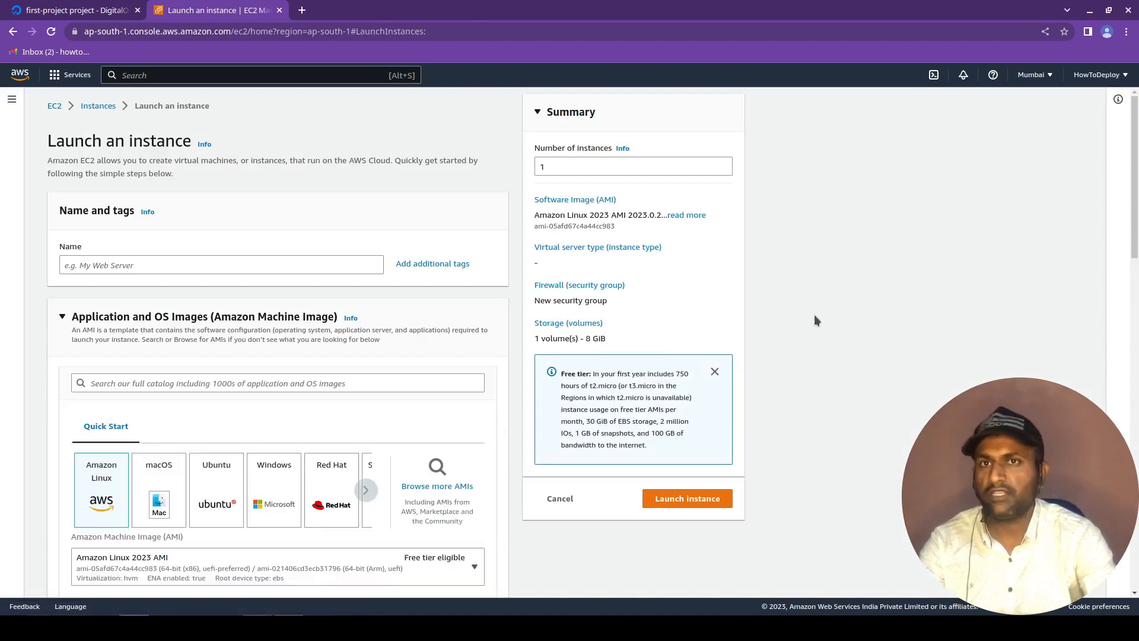
click(166, 264)
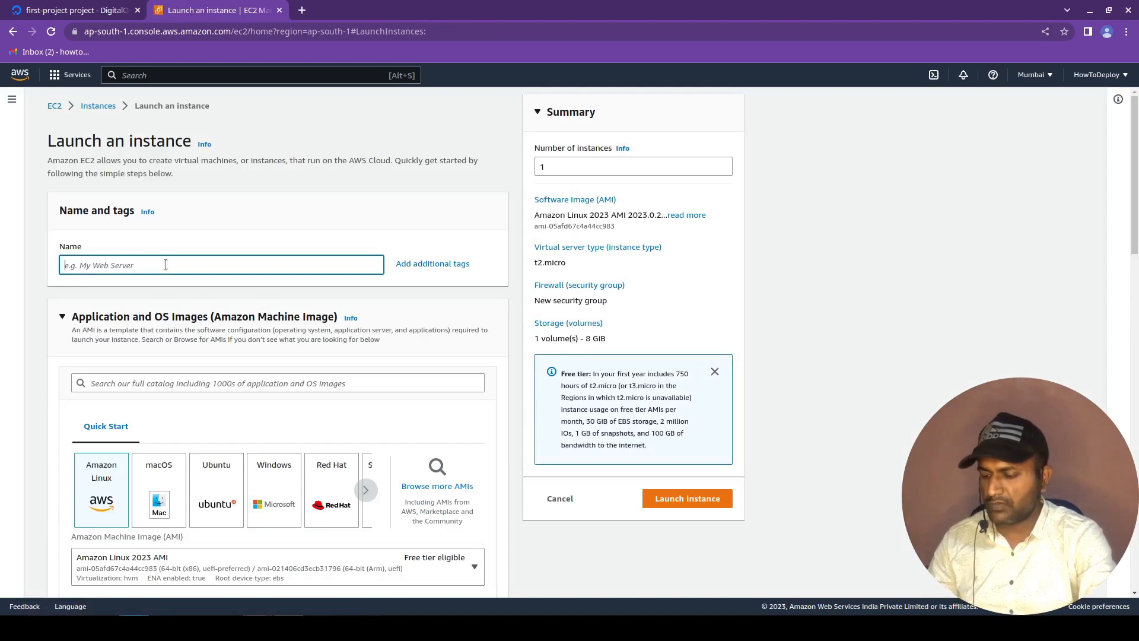
text(test1)
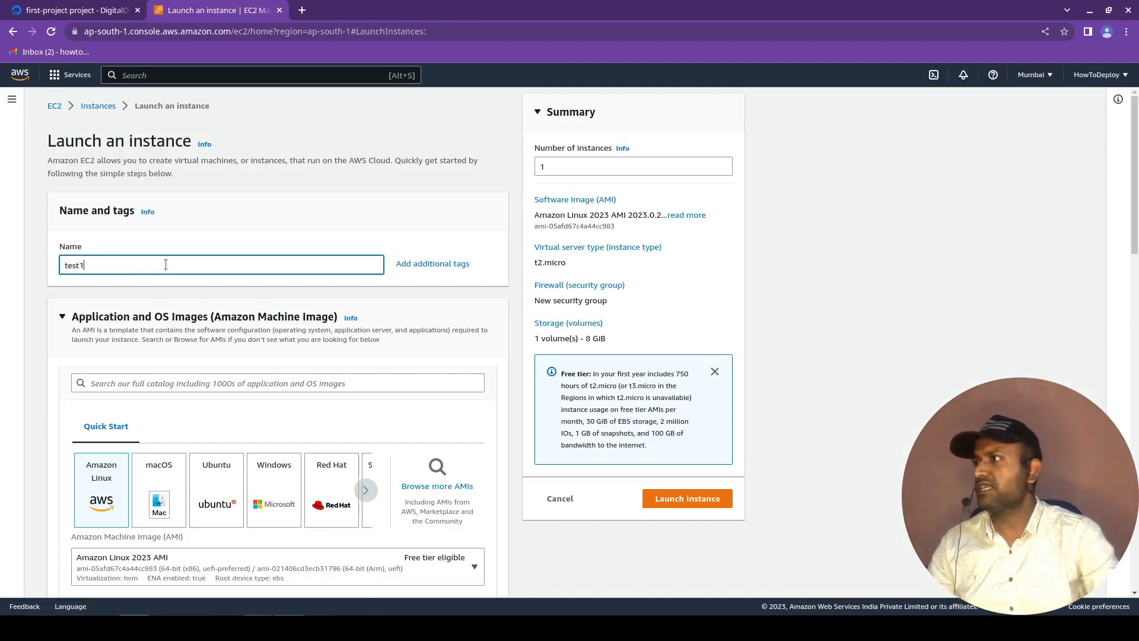
Choose Ubuntu as the instance's operating system and review the available images, keeping Ubuntu Server 22.04 LTS (HVM), SSD Volume Type.
scroll(167, 279, down, 1)
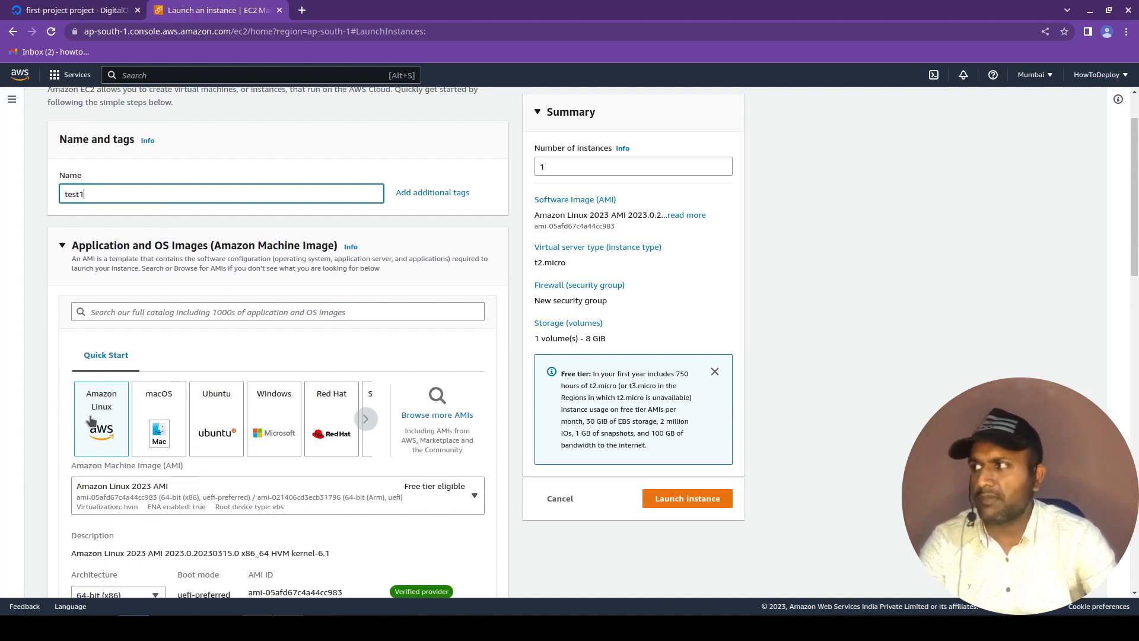
click(213, 443)
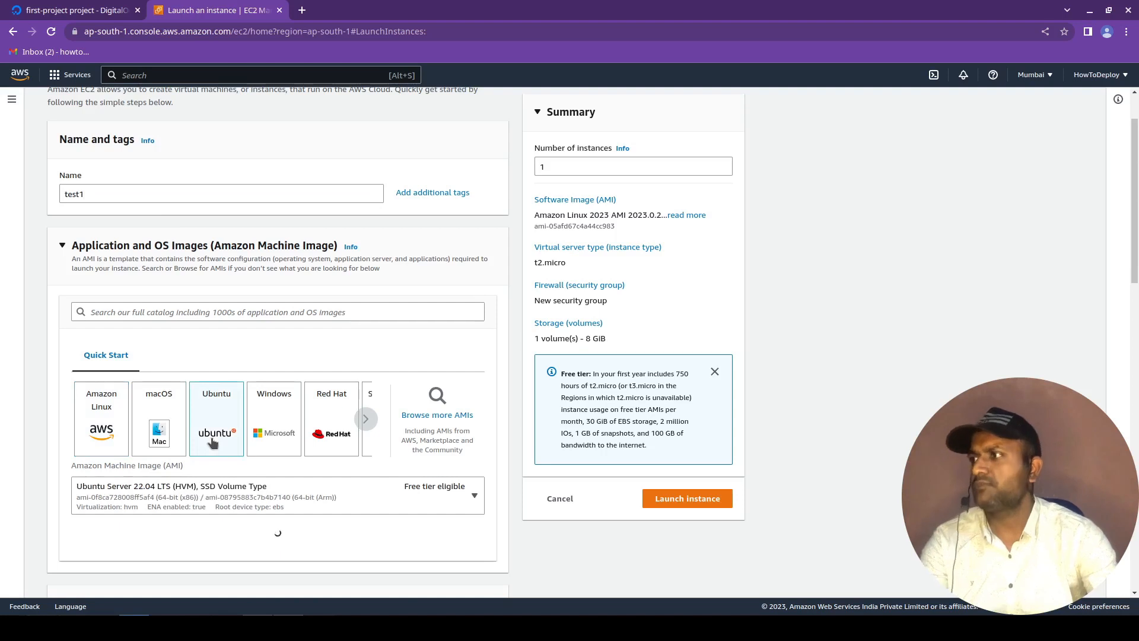
scroll(356, 415, down, 5)
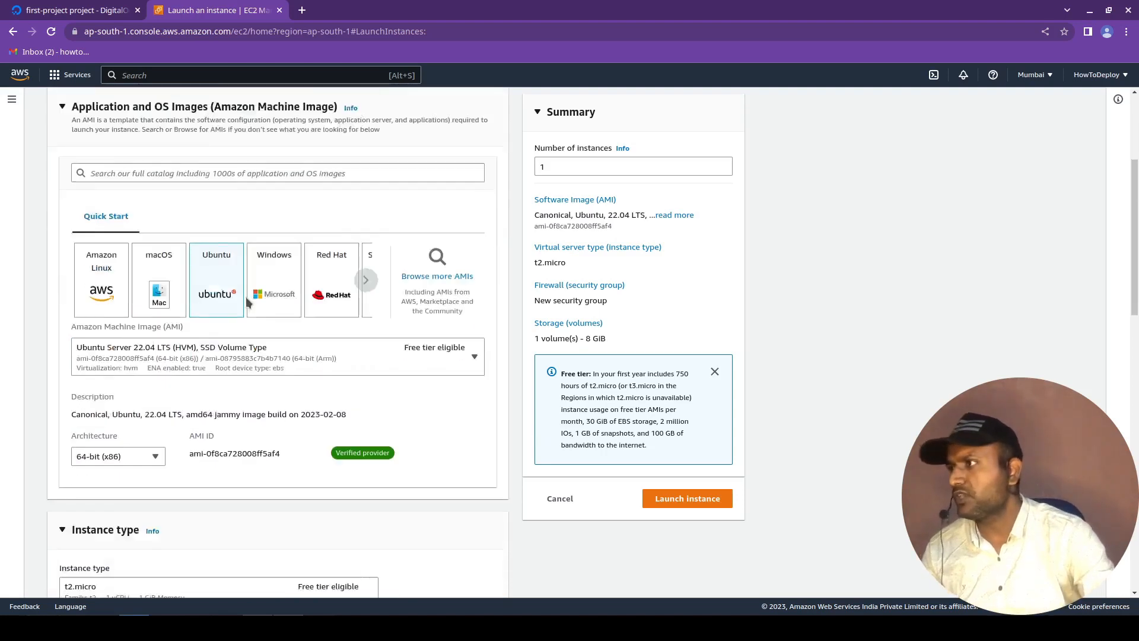
scroll(510, 373, up, 2)
click(474, 358)
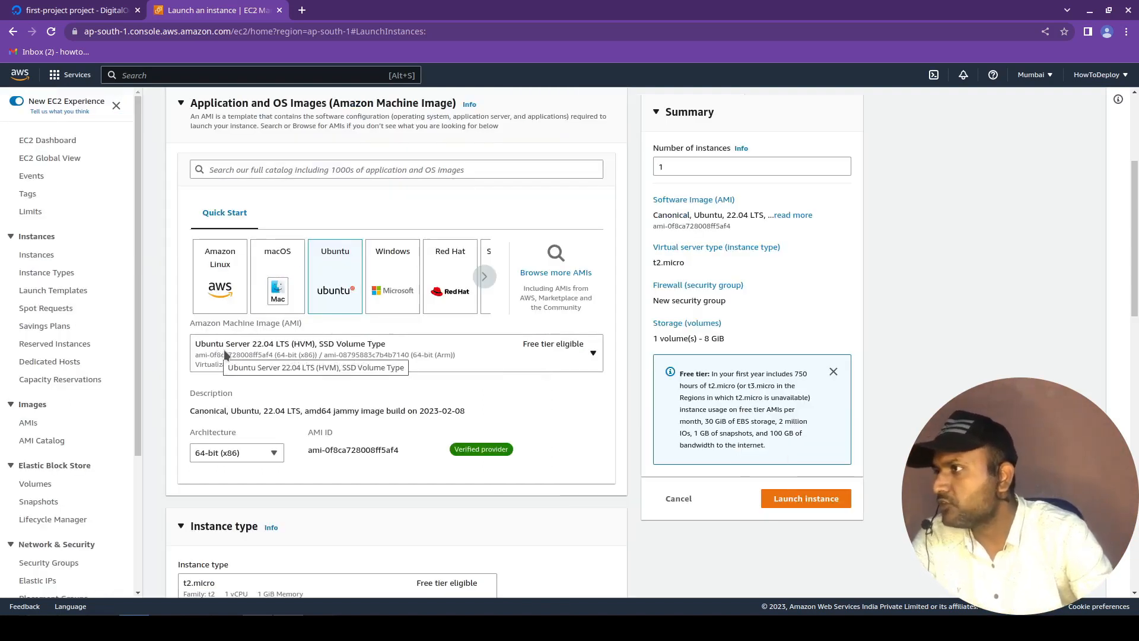
click(334, 355)
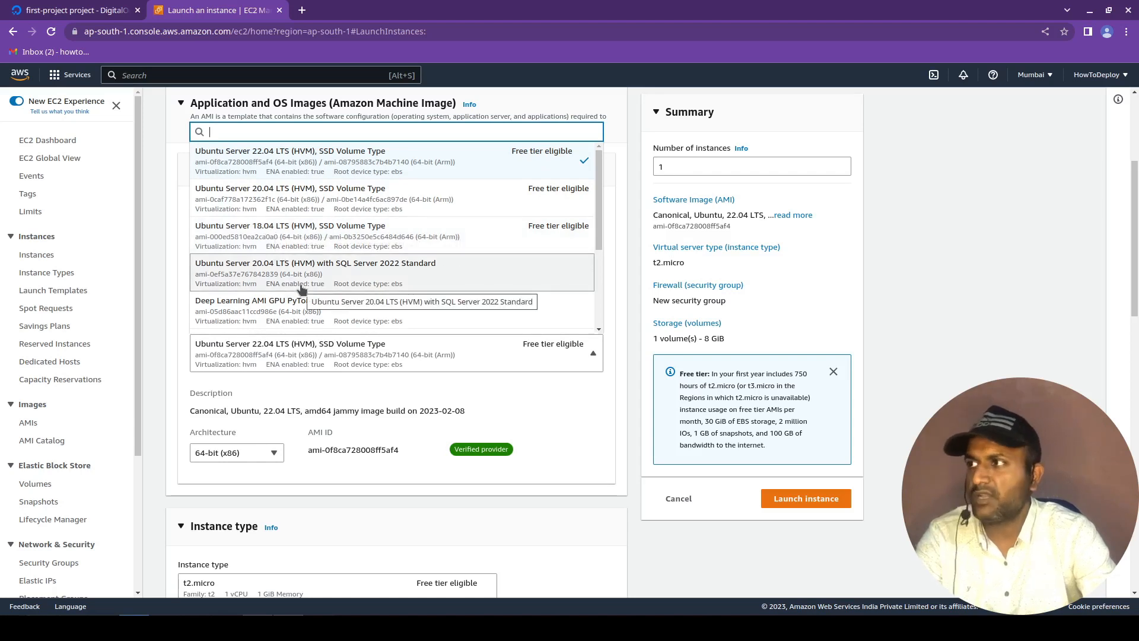
click(394, 493)
Browse the available instance types and select the free-tier-eligible t2.micro.
scroll(394, 493, down, 2)
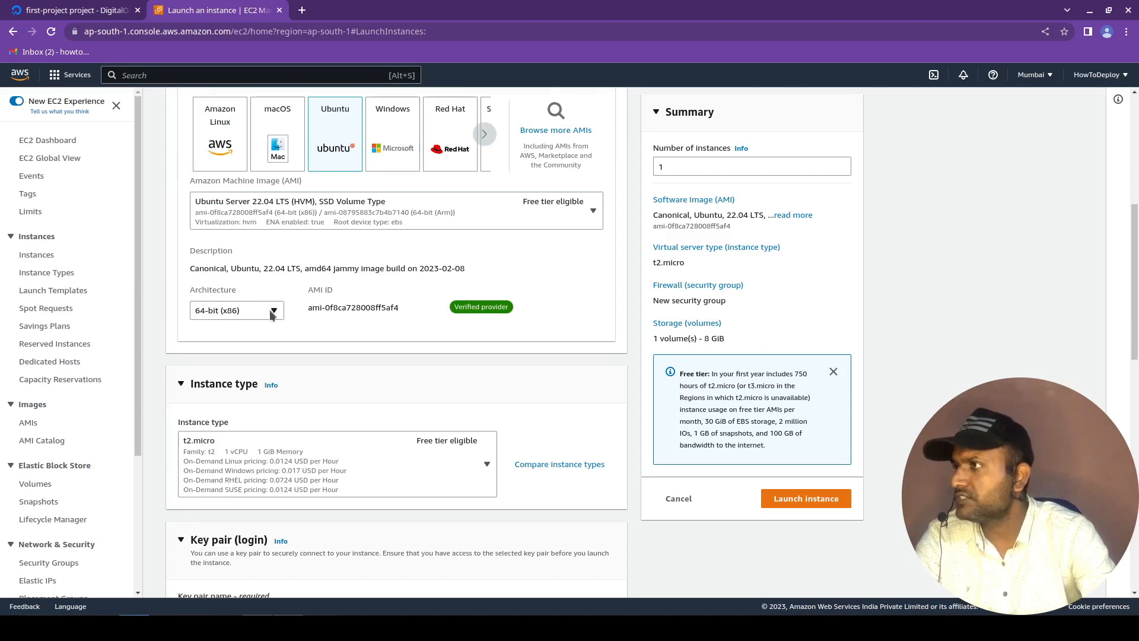
scroll(293, 344, down, 2)
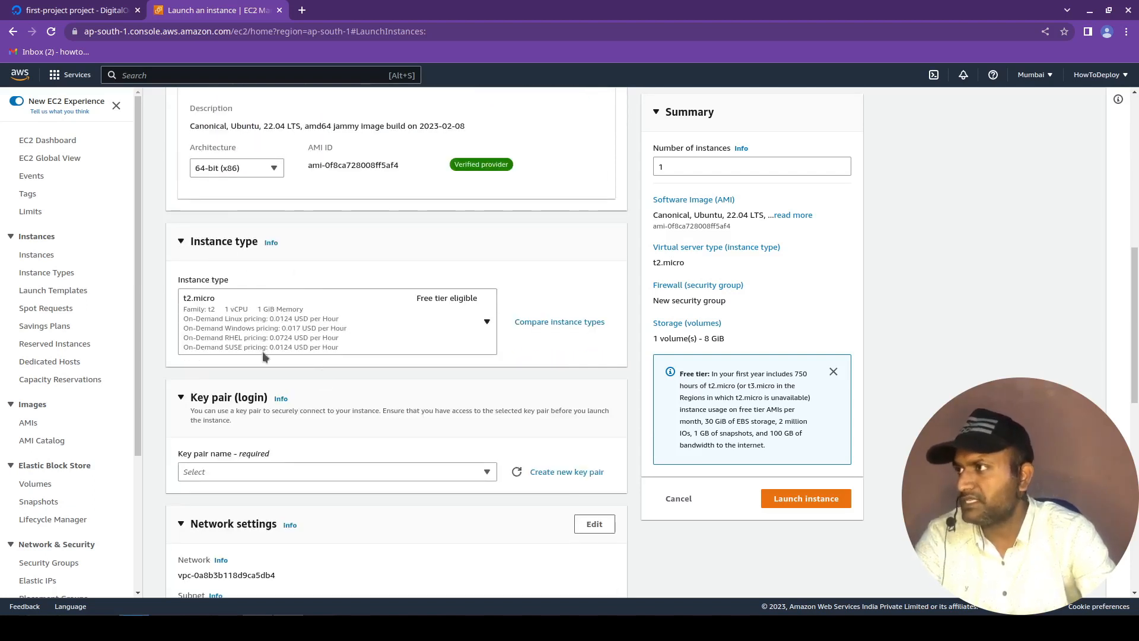
click(212, 311)
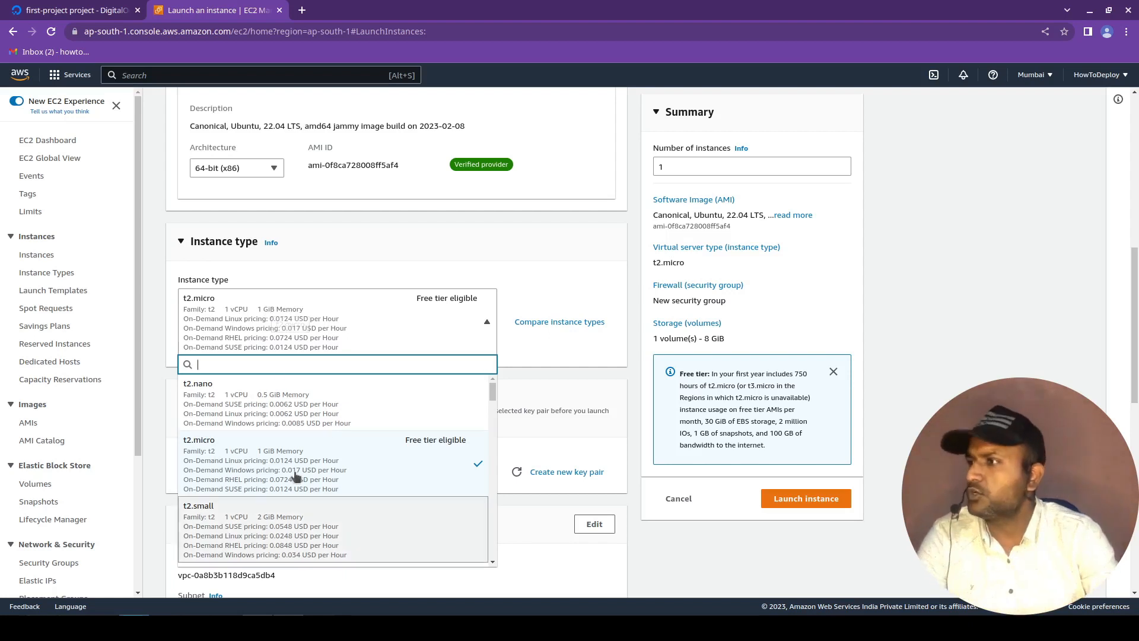
scroll(300, 472, down, 3)
scroll(302, 474, up, 3)
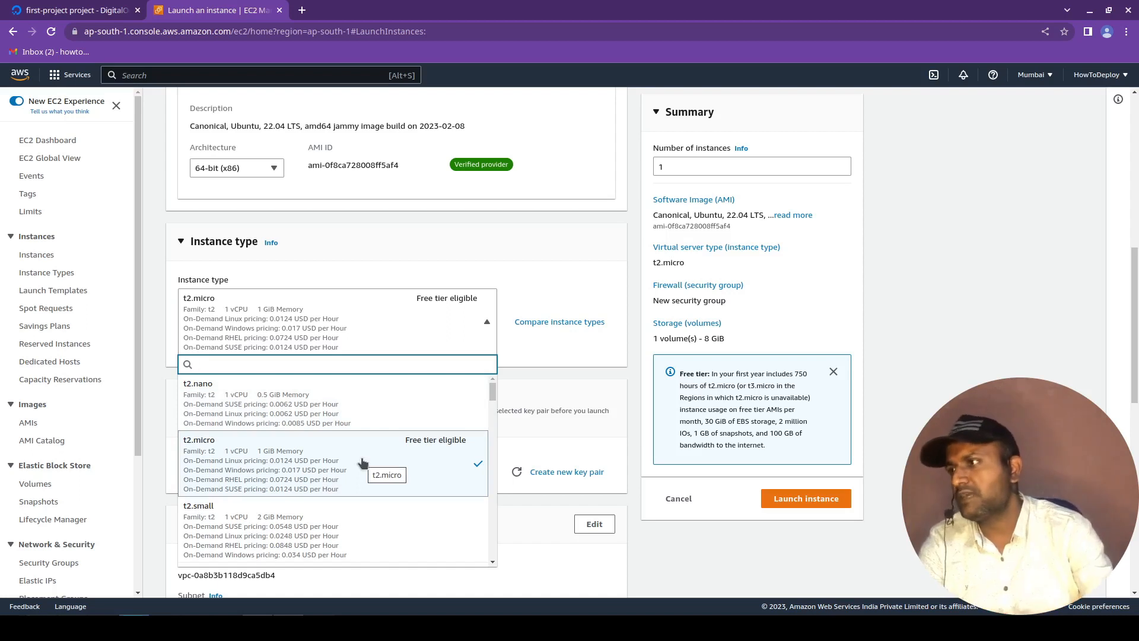
click(362, 462)
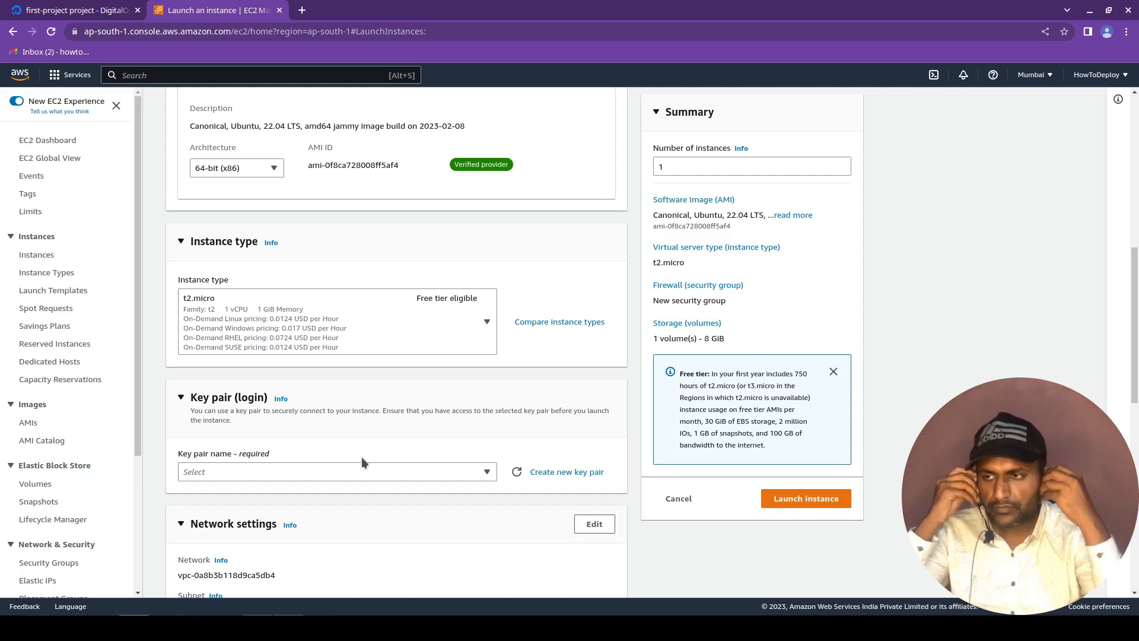
Check the node-server droplet in DigitalOcean for comparison, and set the AWS instance type to t2.nano.
key(ctrl+shift+Tab)
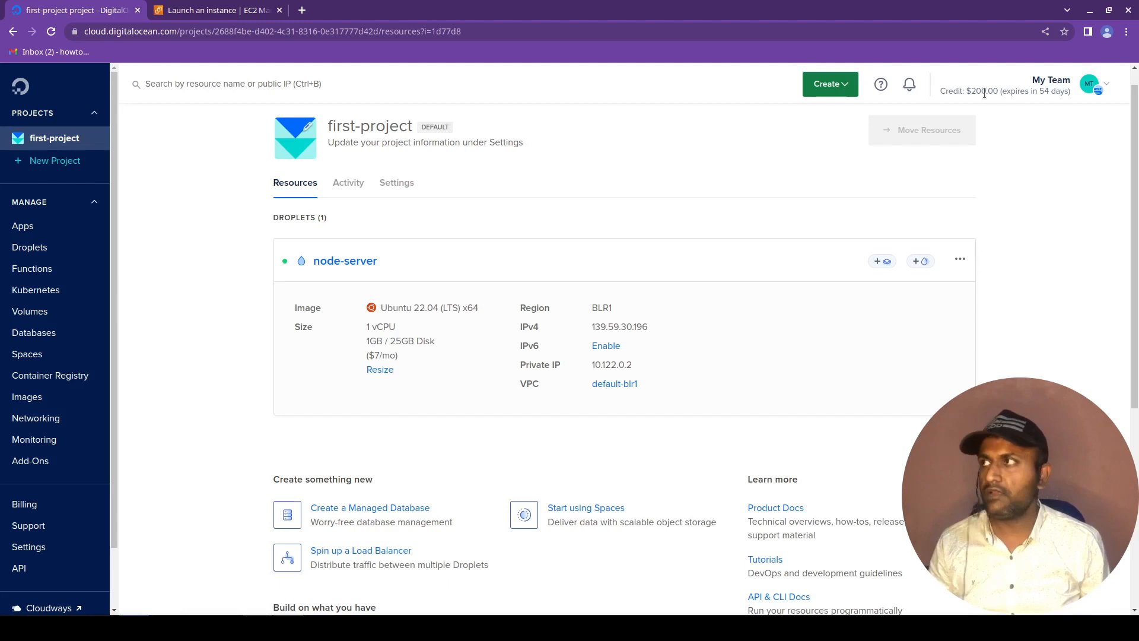
key(ctrl+Tab)
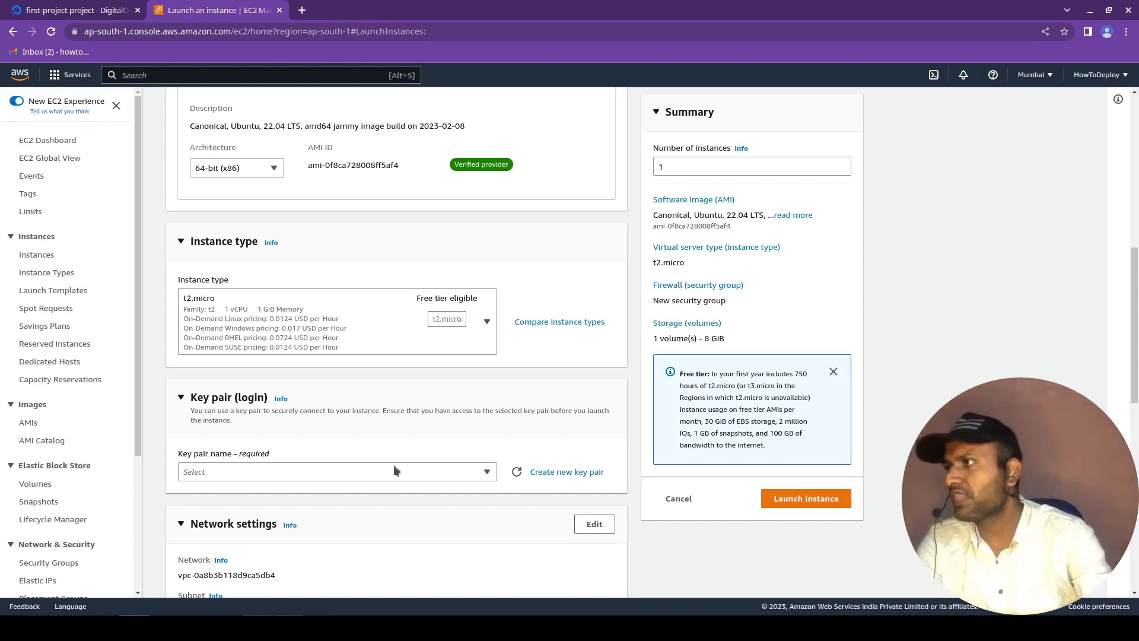
click(479, 332)
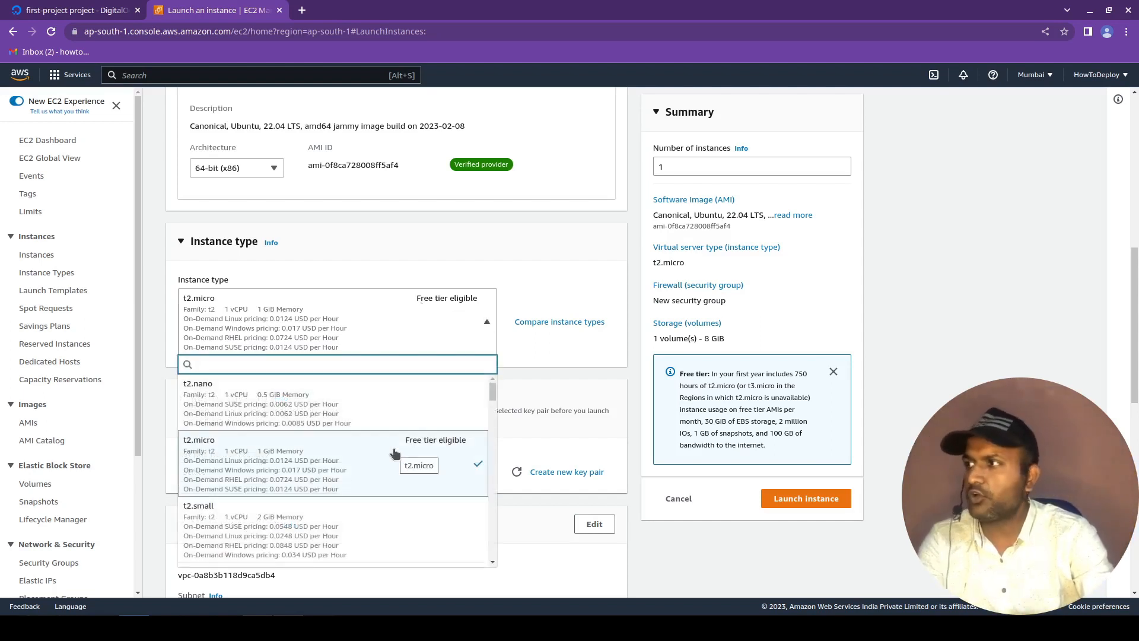
click(282, 403)
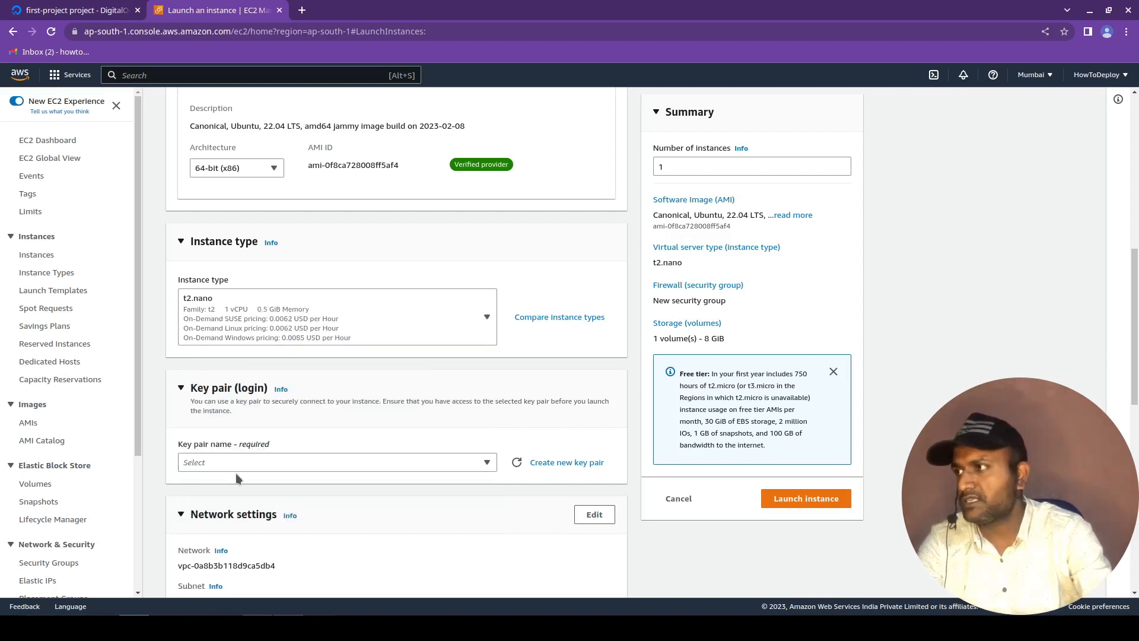
Review the t2.nano hourly pricing in the instance type list, keeping t2.nano selected.
click(344, 330)
click(343, 318)
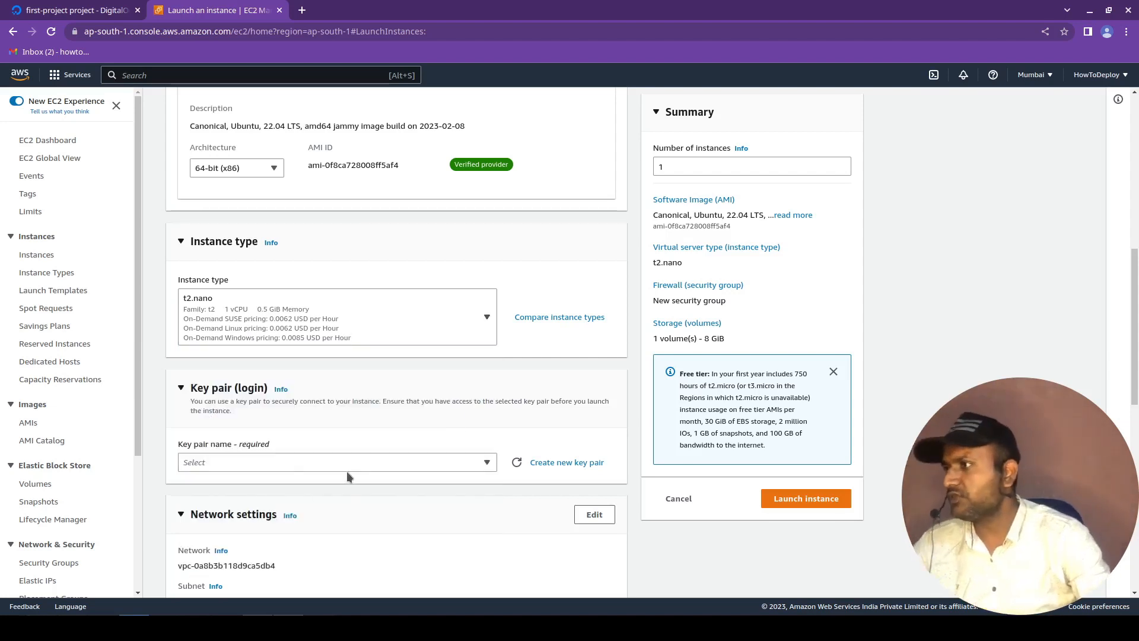
scroll(348, 476, down, 3)
scroll(351, 464, up, 6)
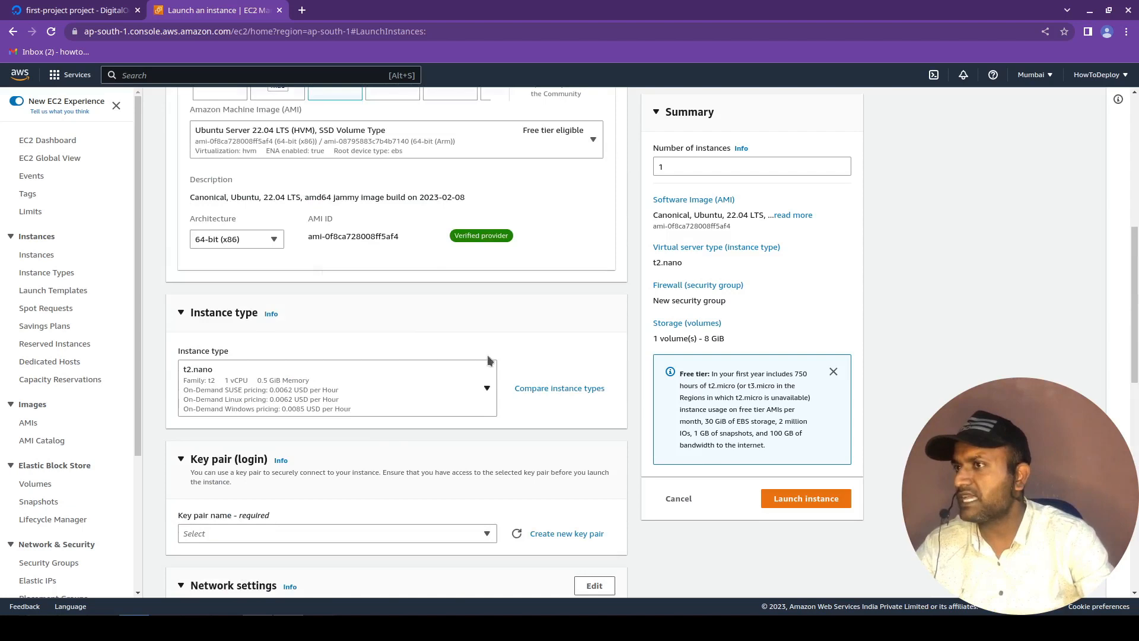
click(369, 539)
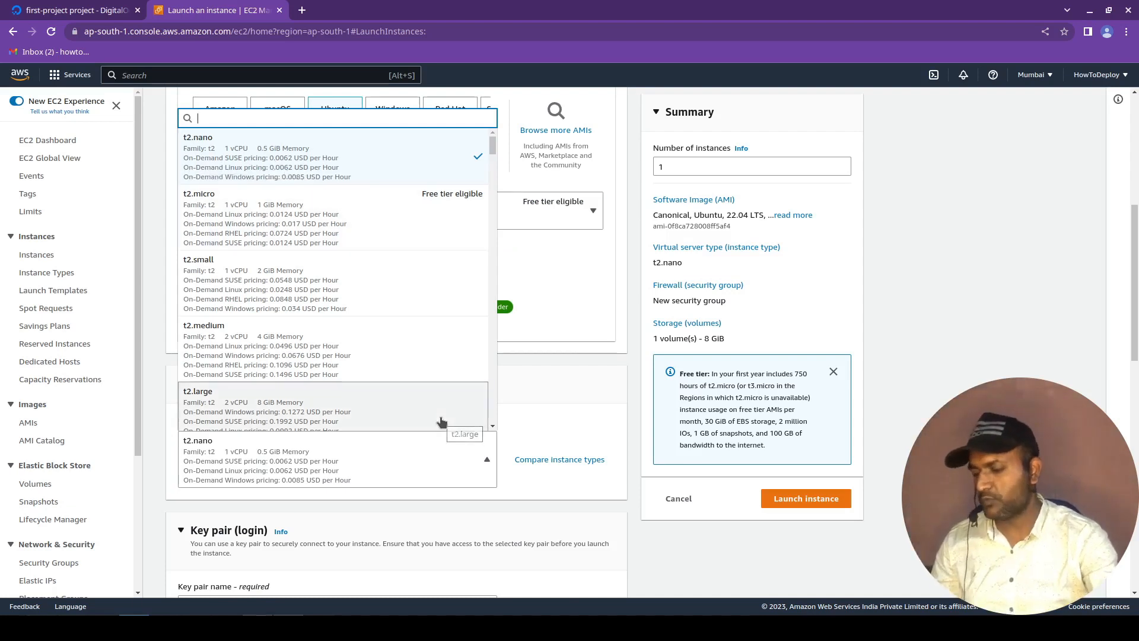
Open the KCalc calculator and work out the monthly t2.nano cost as 0.0062 × 24 × 30.
key(super)
text(calc)
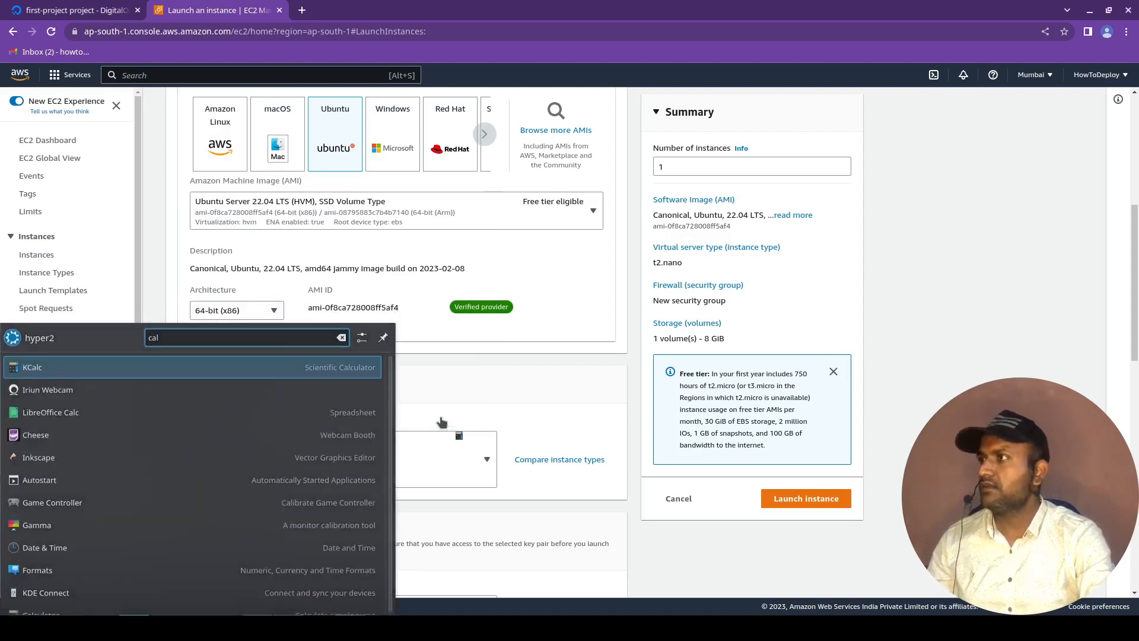
key(Return)
text(0.)
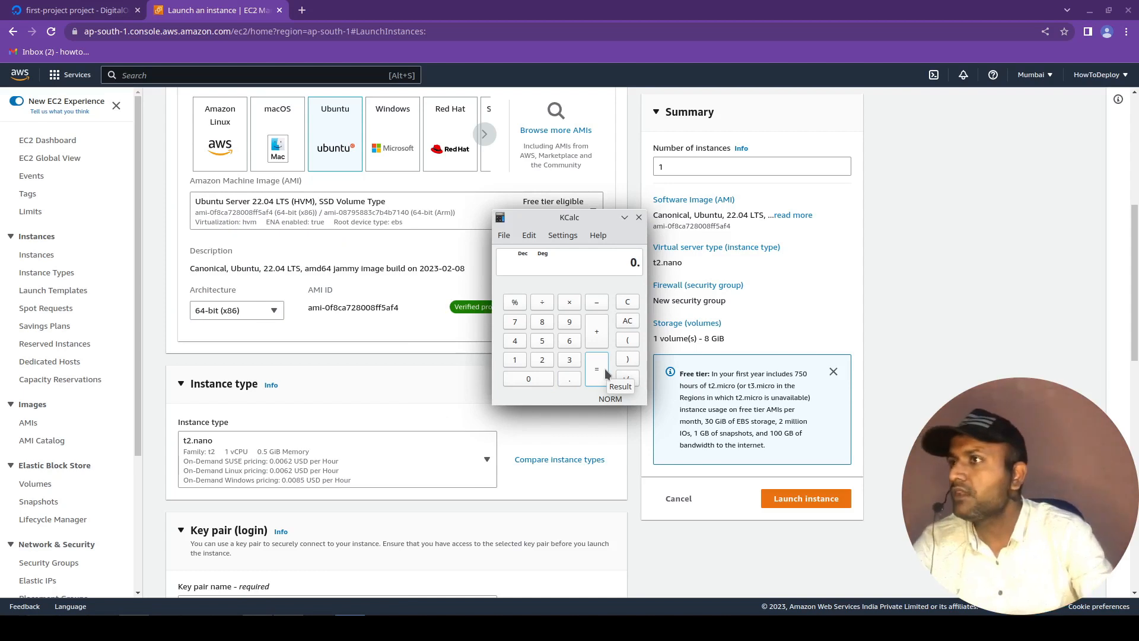
text(0062)
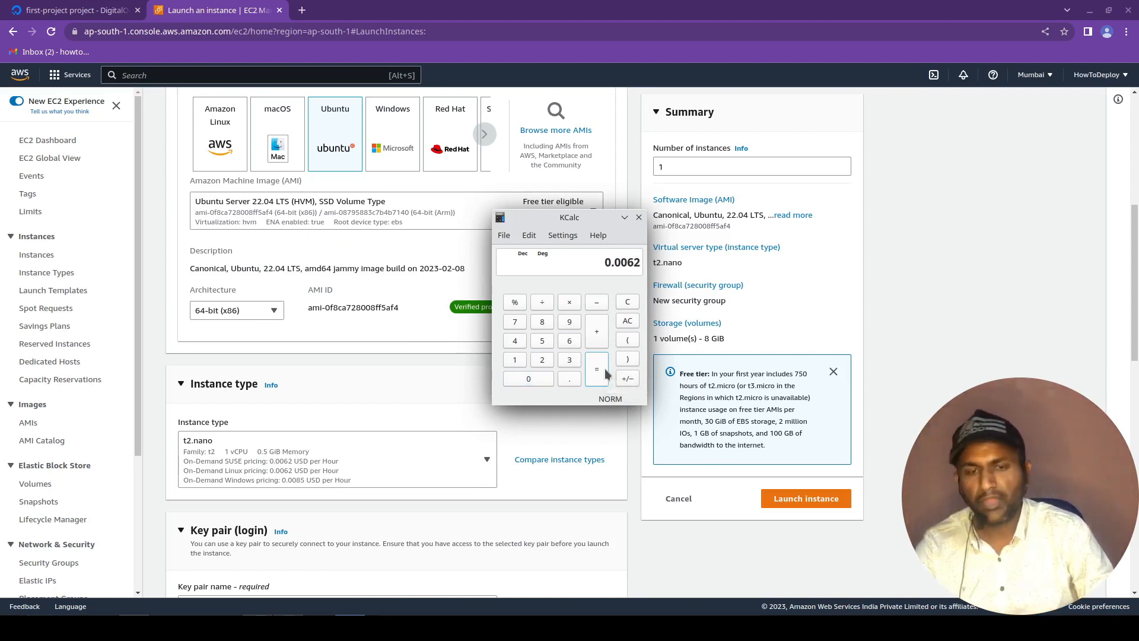
text(24*30)
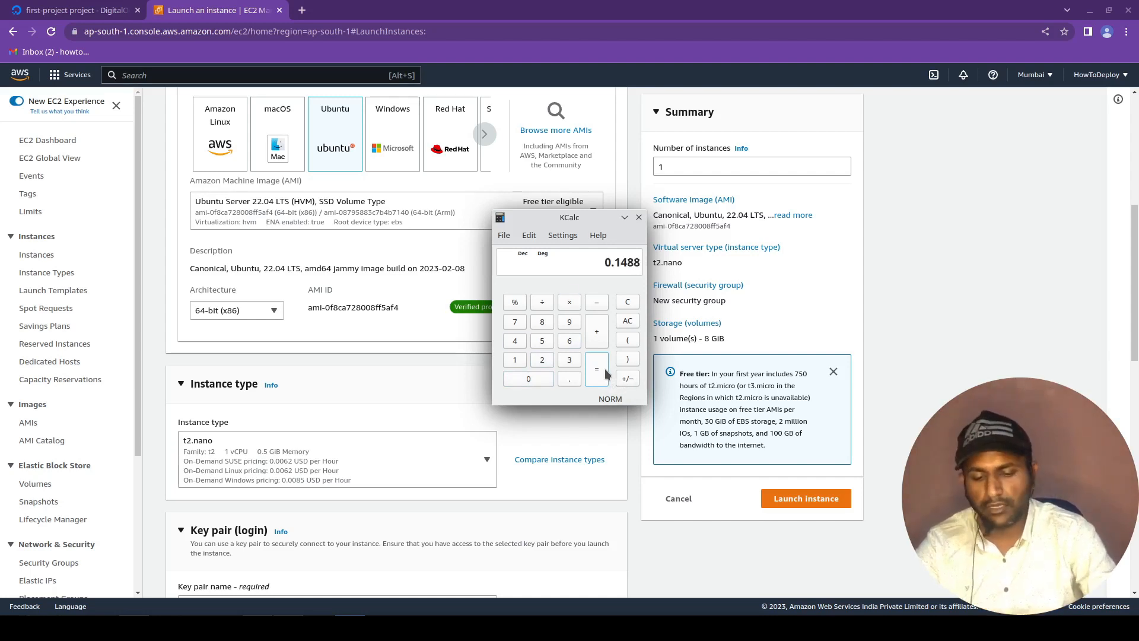
key(Return)
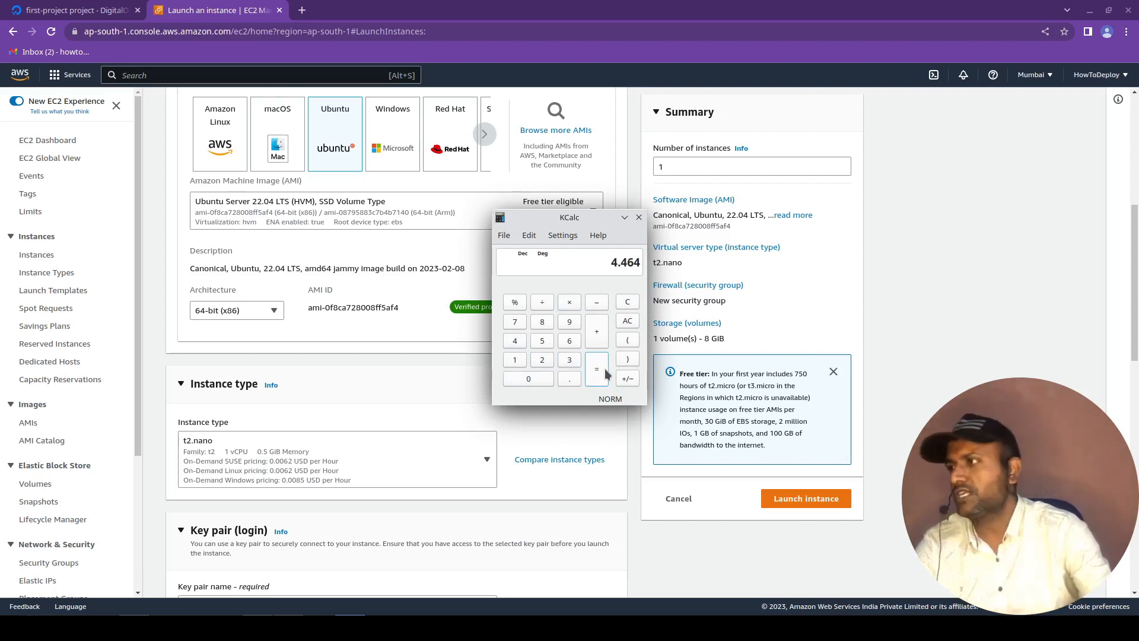
Compare the pricing of the other instance types and set the instance type to t2.micro.
click(306, 466)
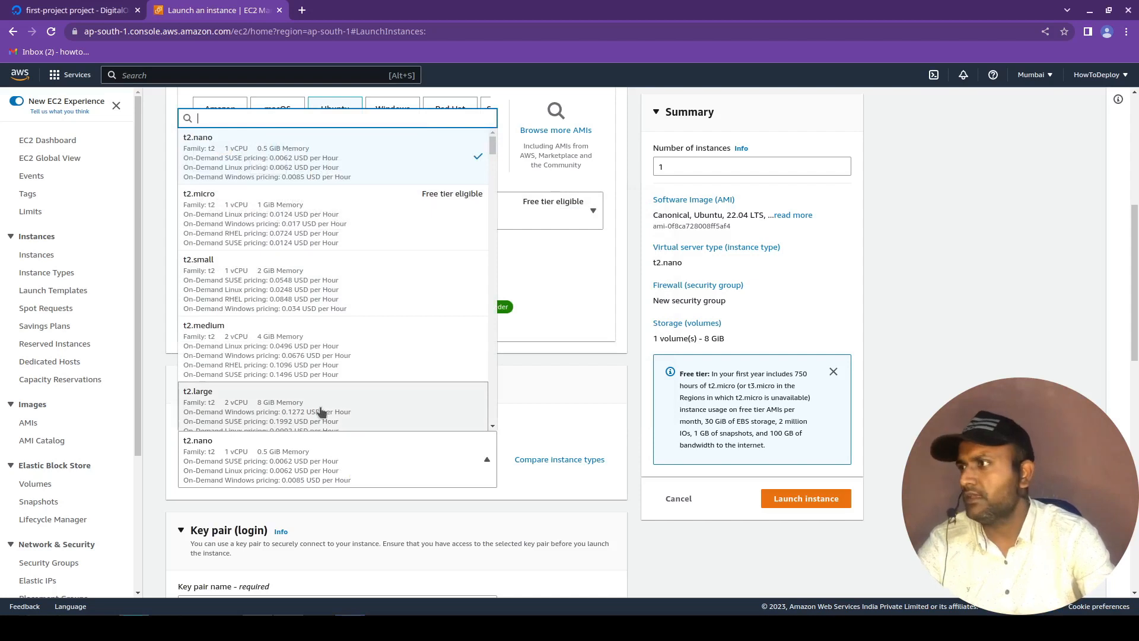
scroll(325, 399, down, 3)
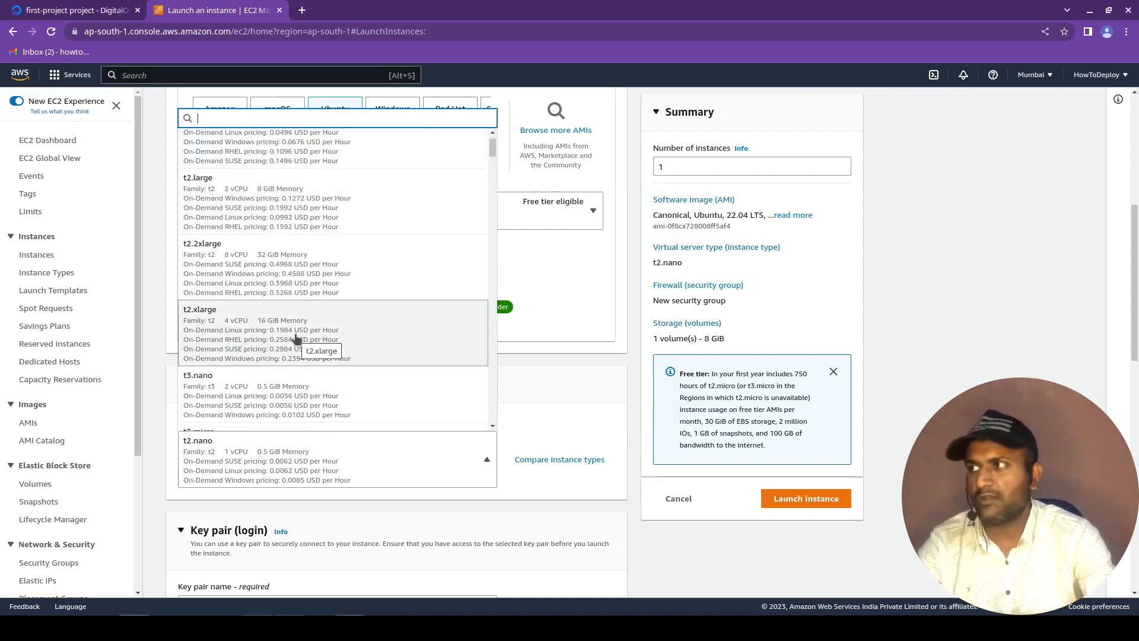
scroll(297, 339, up, 3)
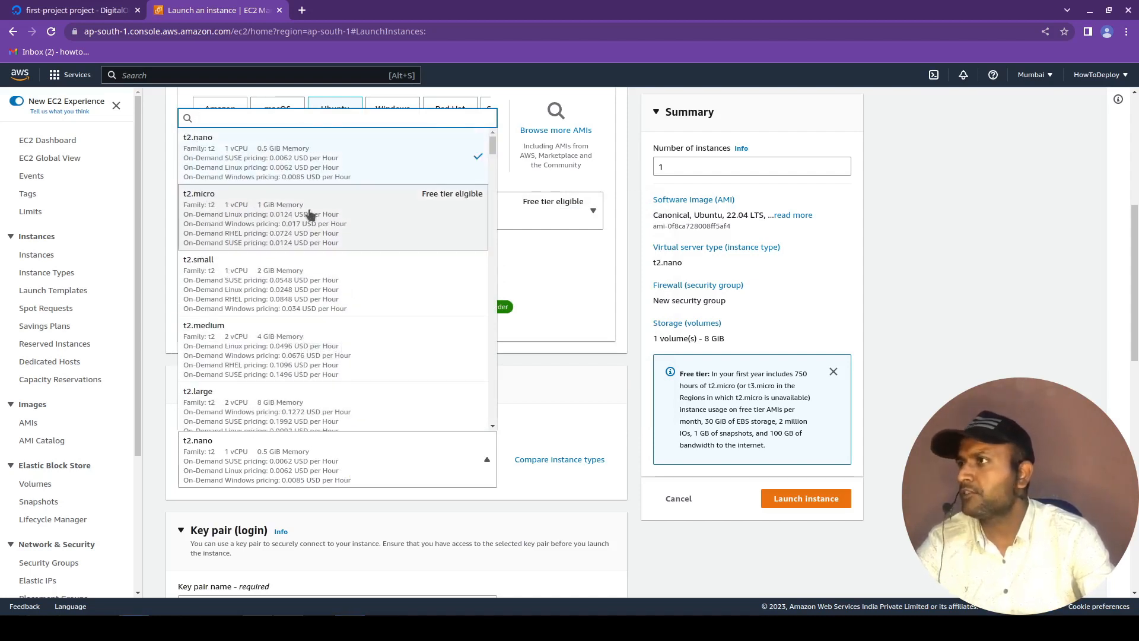
click(356, 219)
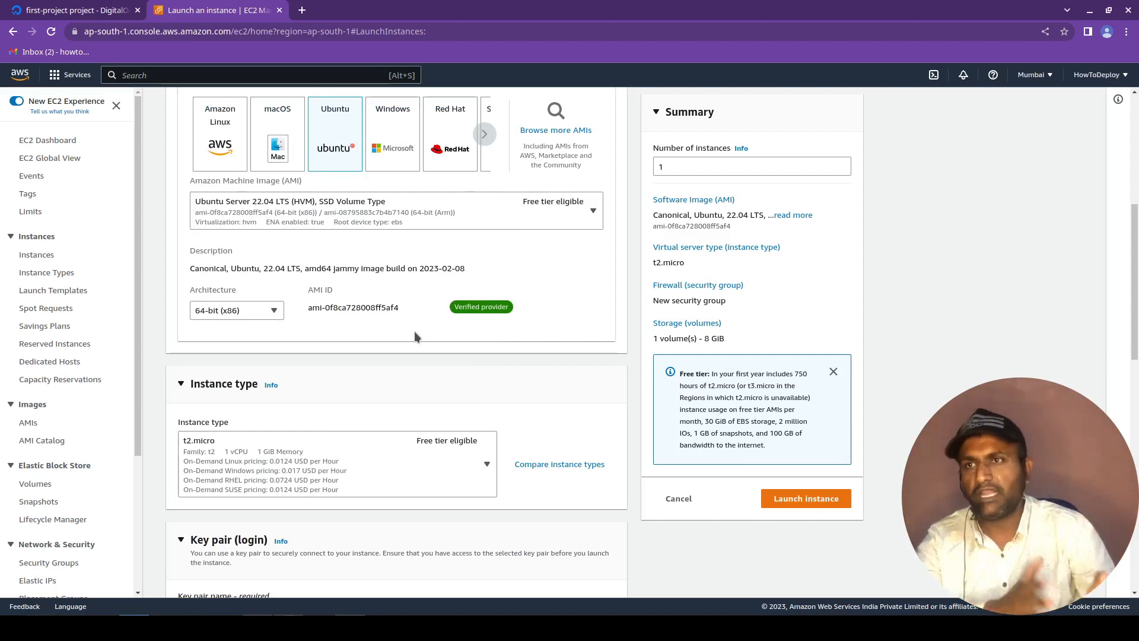
Check which key pairs are available for logging in to the instance.
scroll(403, 341, down, 2)
scroll(522, 415, down, 3)
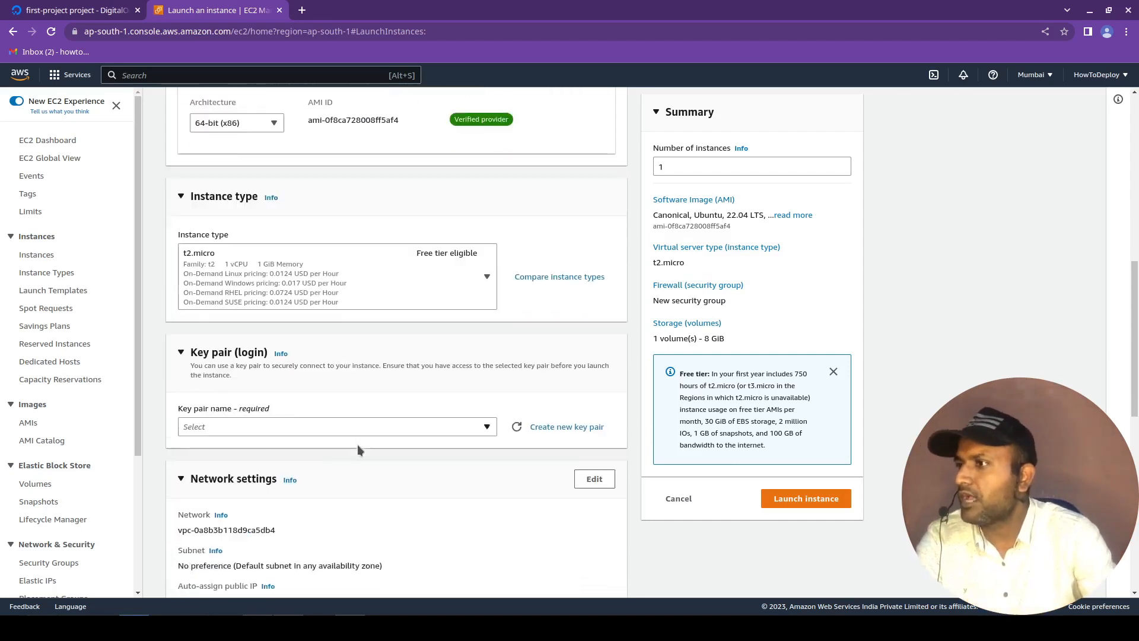
scroll(196, 261, up, 1)
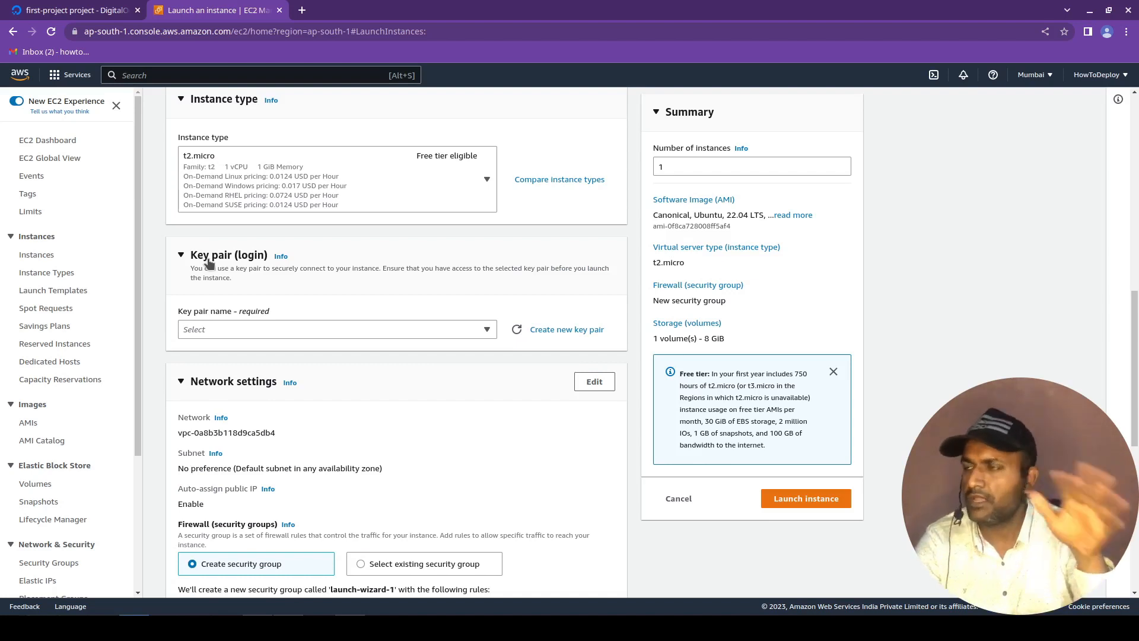
click(308, 330)
click(546, 289)
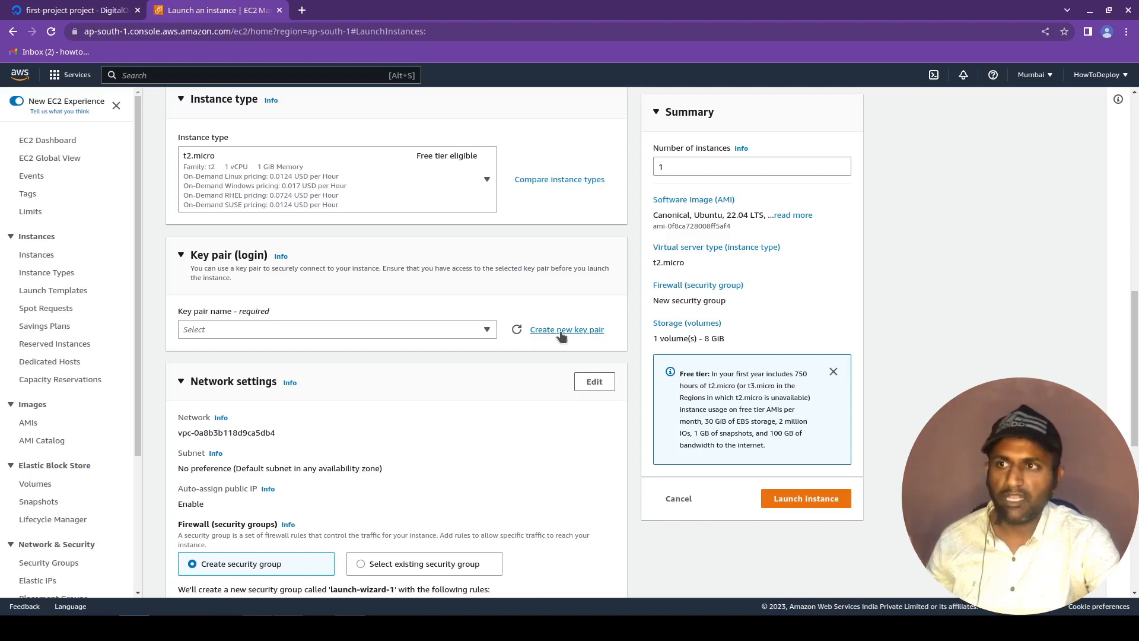
Switch to the file manager, open k1.pub from the vps1 folder, and dismiss the LibreOffice document recovery.
click(72, 627)
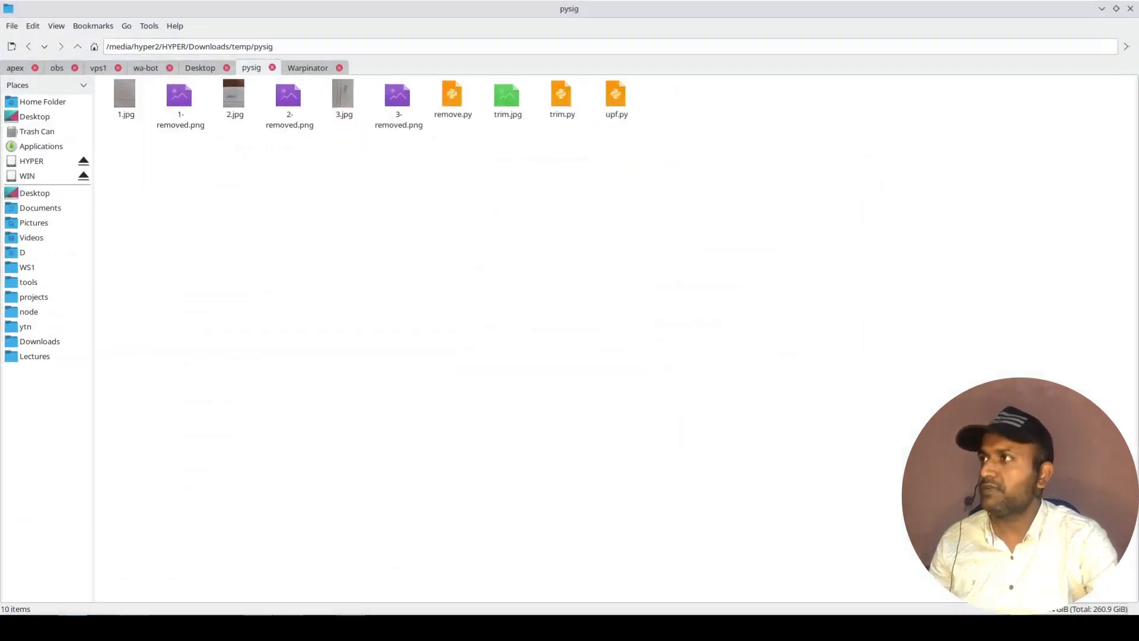
click(98, 67)
click(127, 106)
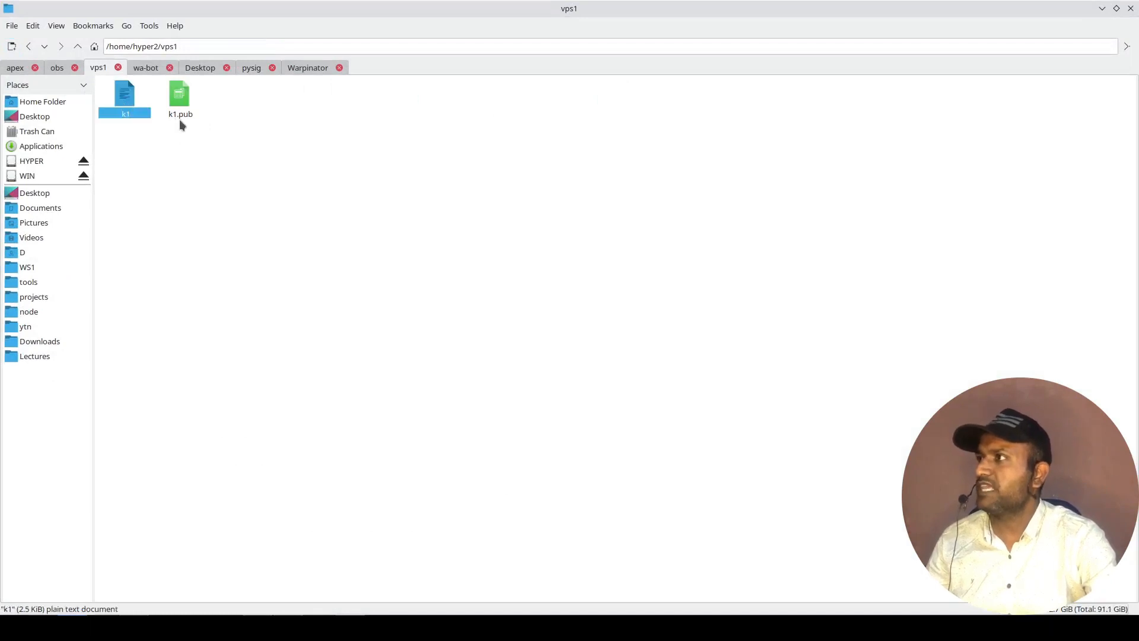
click(179, 116)
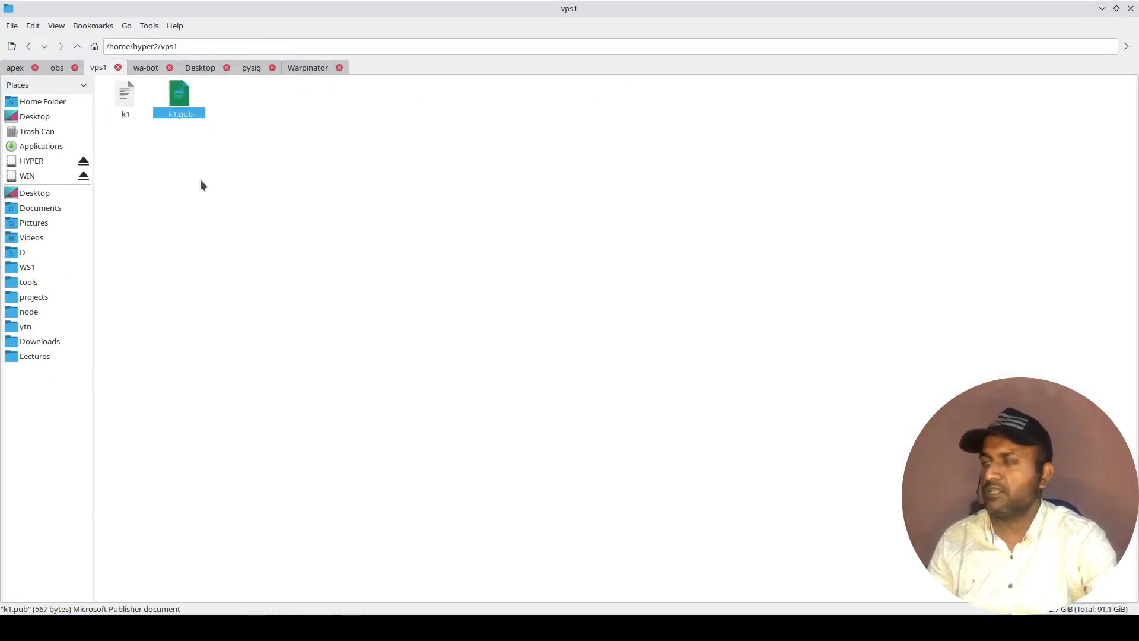
click(210, 195)
right_click(183, 103)
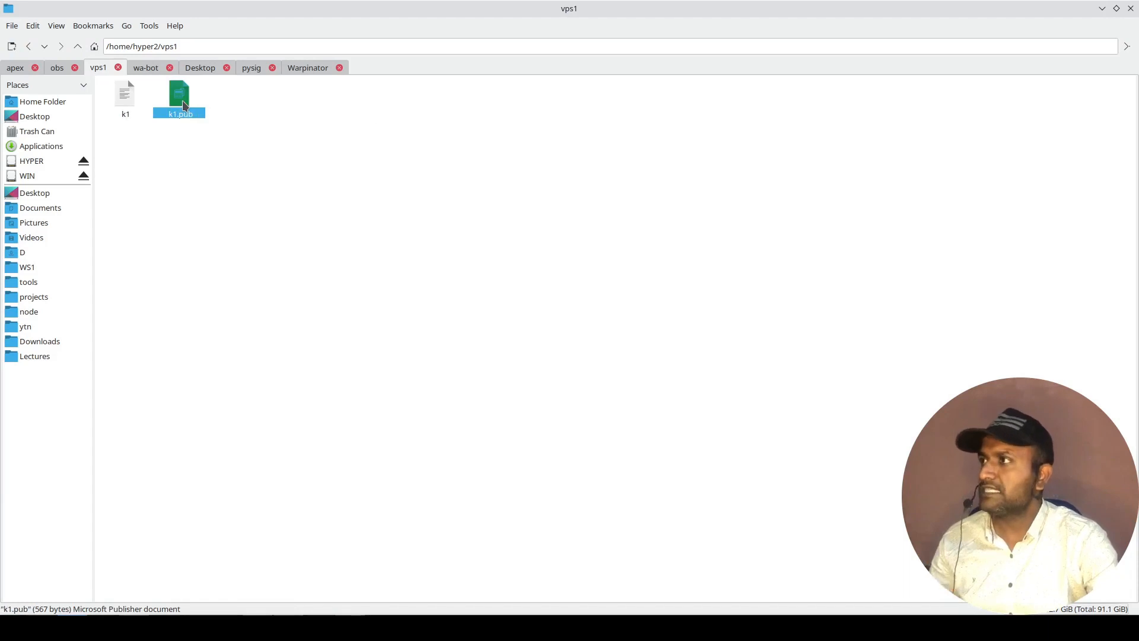
click(216, 131)
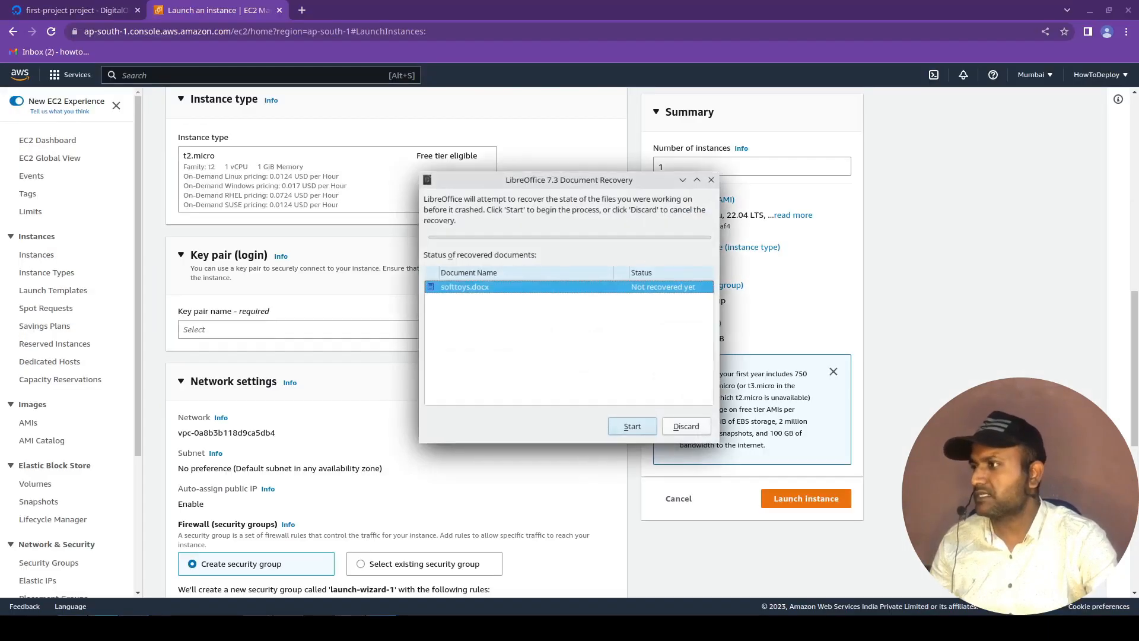
key(Escape)
click(482, 331)
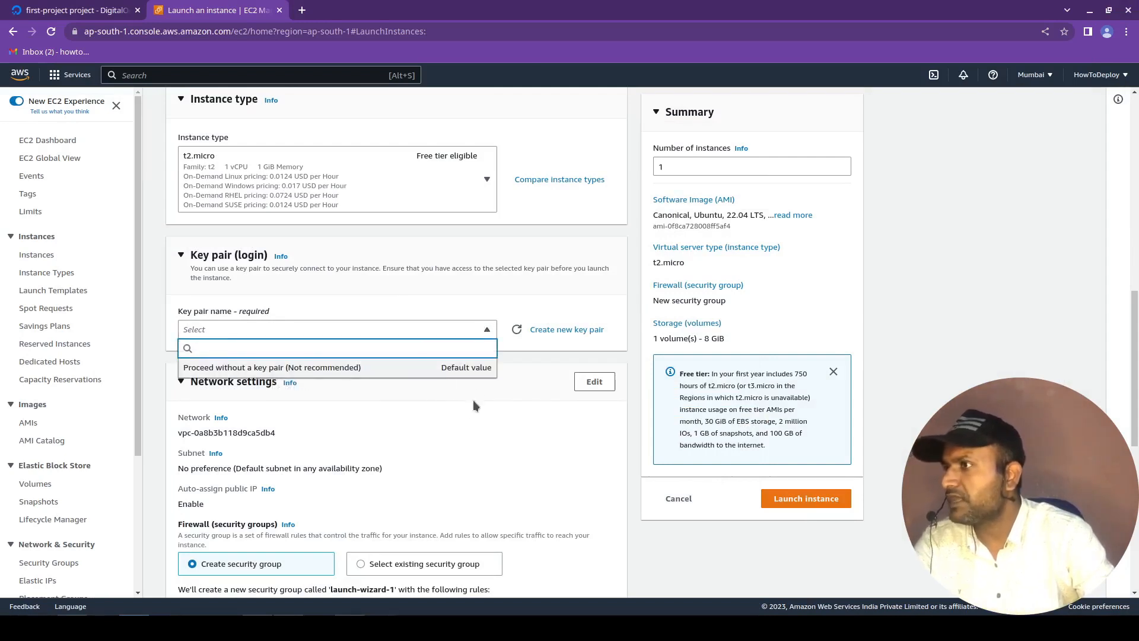
click(380, 329)
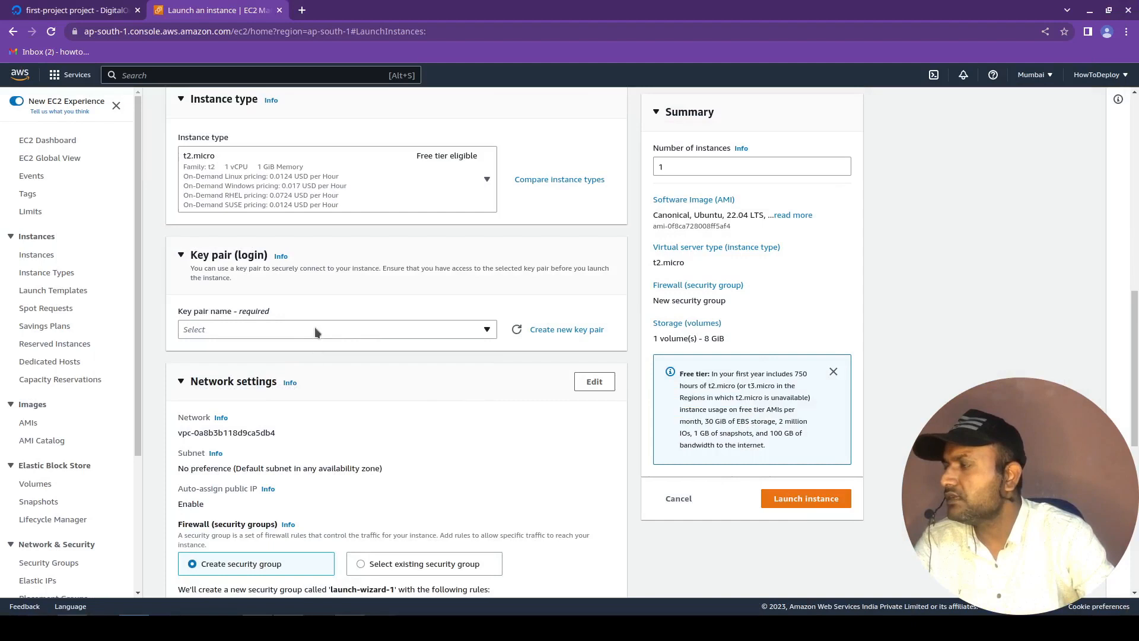
click(375, 333)
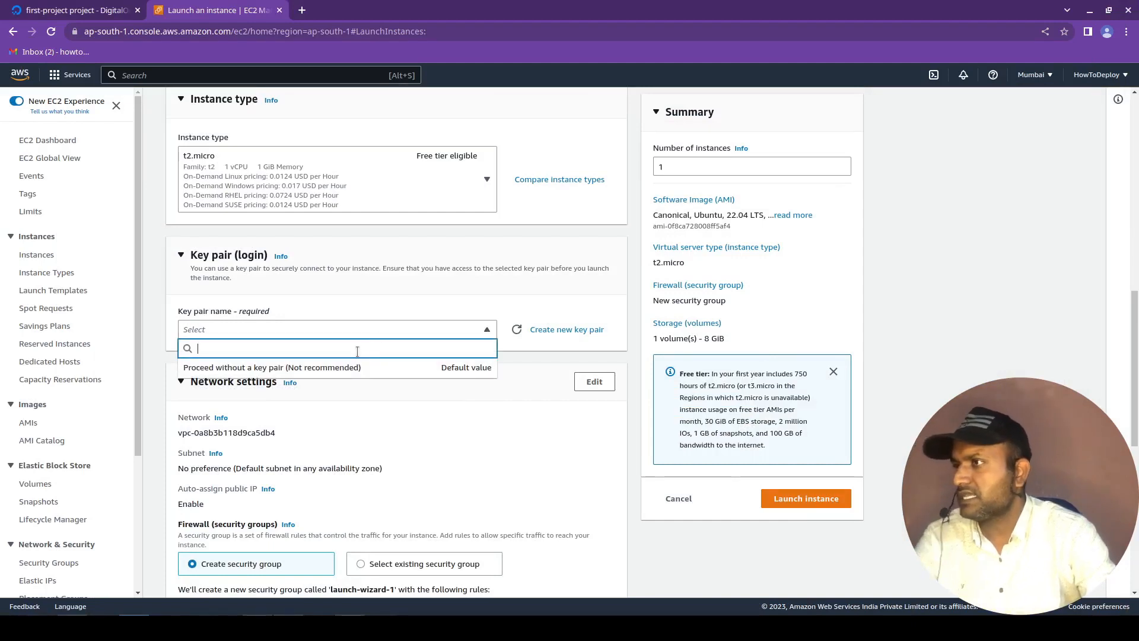
text(asdffg)
key(BackSpace)
key(BackSpace)
key(BackSpace)
key(BackSpace)
key(BackSpace)
key(BackSpace)
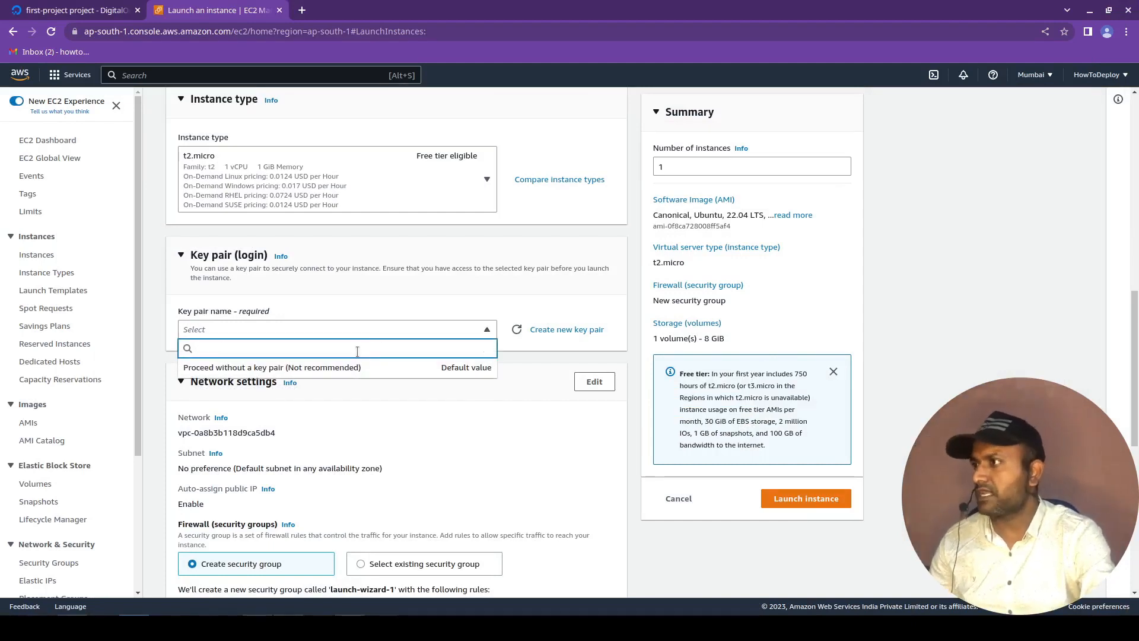
click(416, 530)
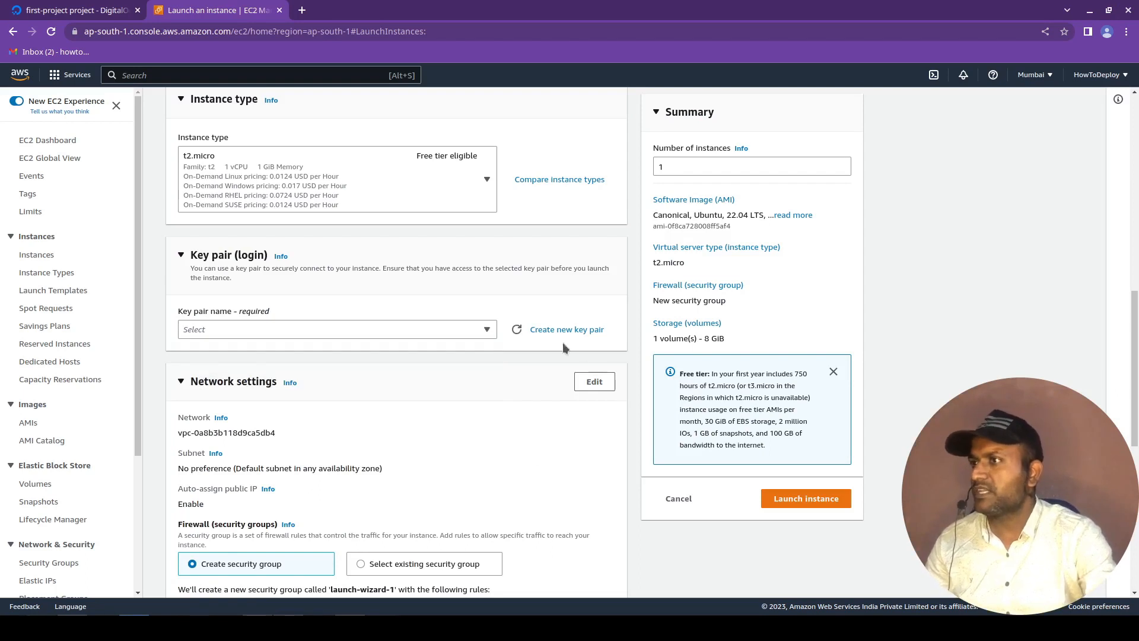
Create a new RSA key pair named k2 in .pem private key format for the instance.
click(544, 331)
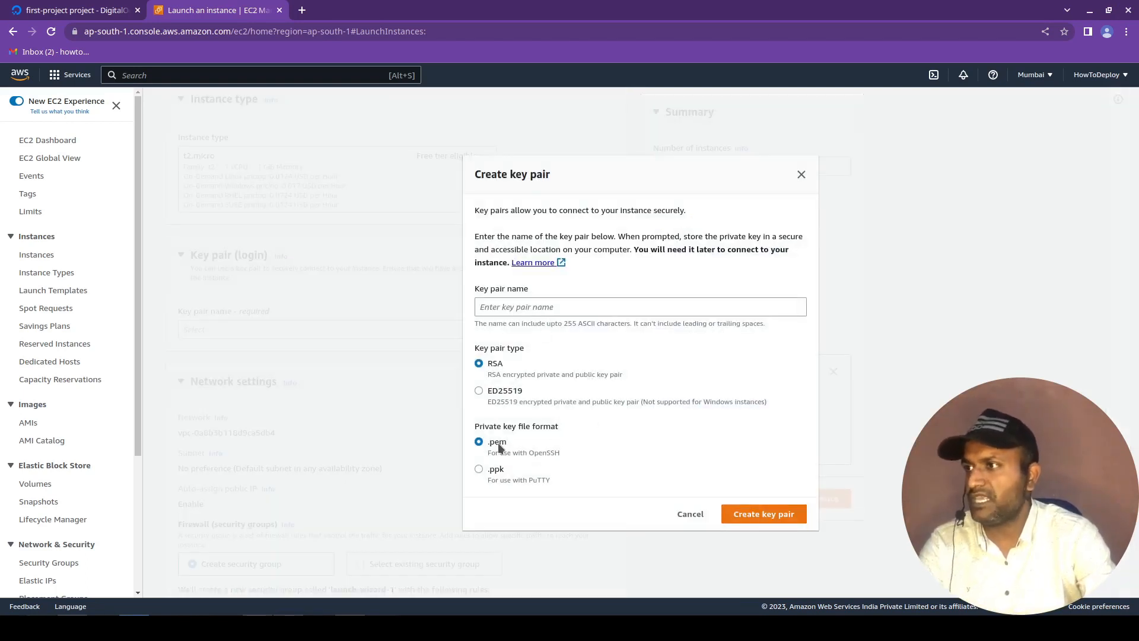
click(514, 313)
text(k2)
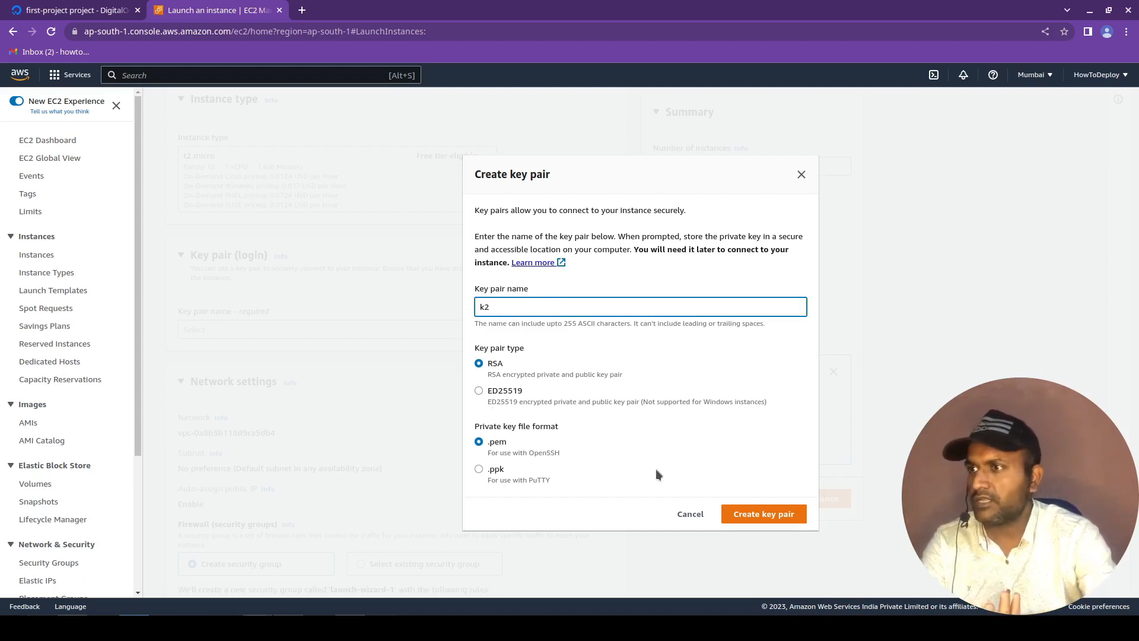
click(758, 513)
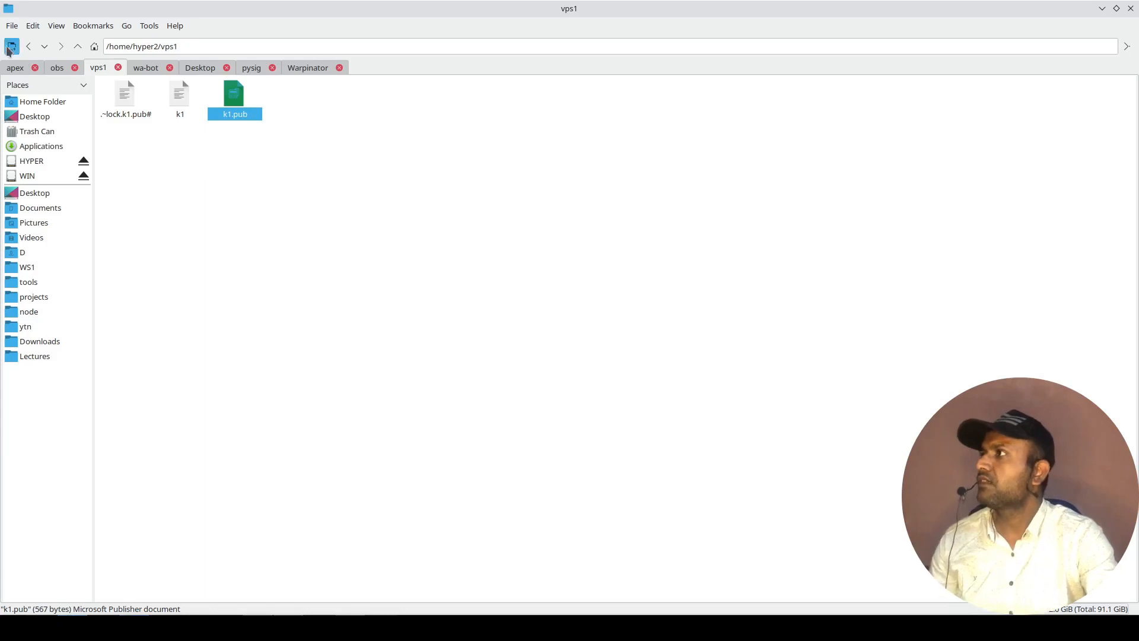
Switch to the file manager and copy k2.pem from the Downloads folder into the vps1 folder.
key(ctrl+t)
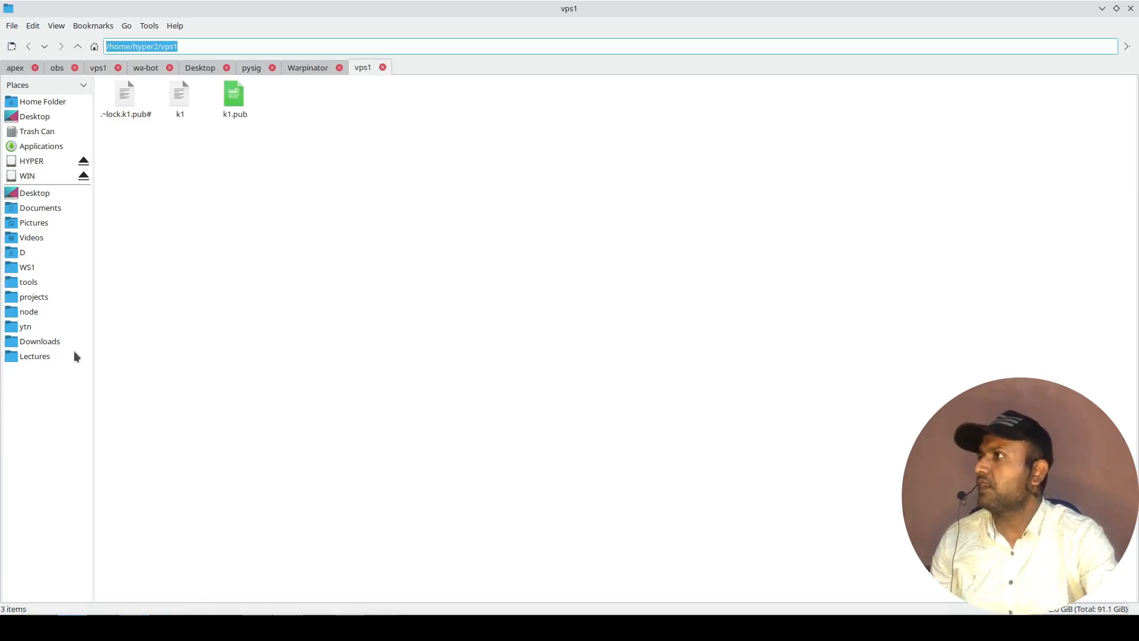
click(35, 252)
click(604, 104)
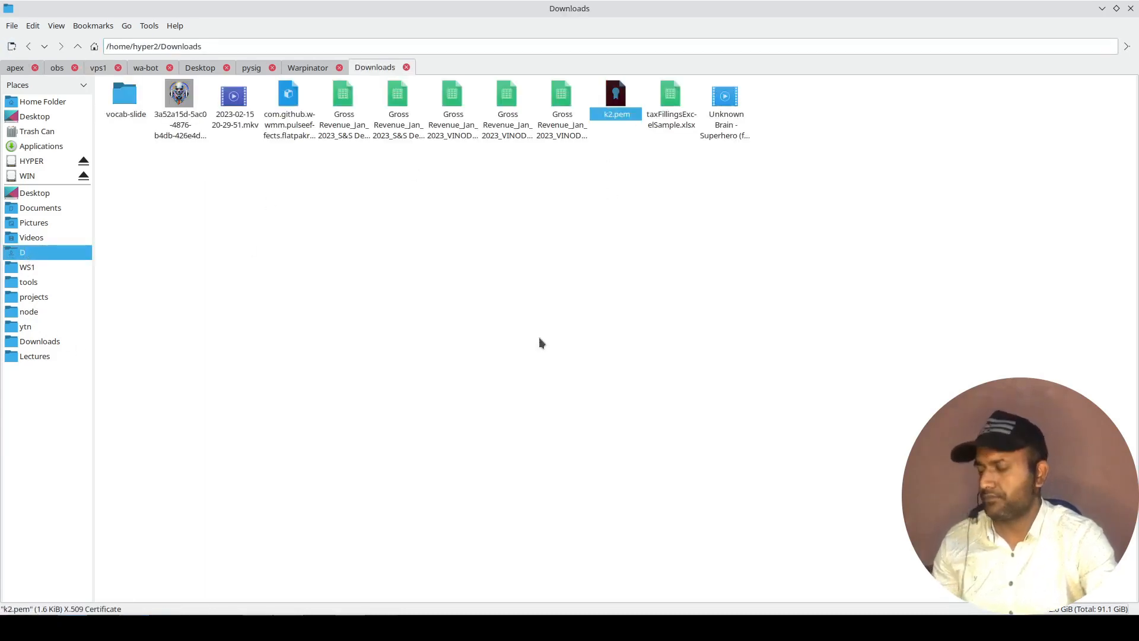
key(ctrl+c)
click(95, 71)
click(437, 323)
key(ctrl+v)
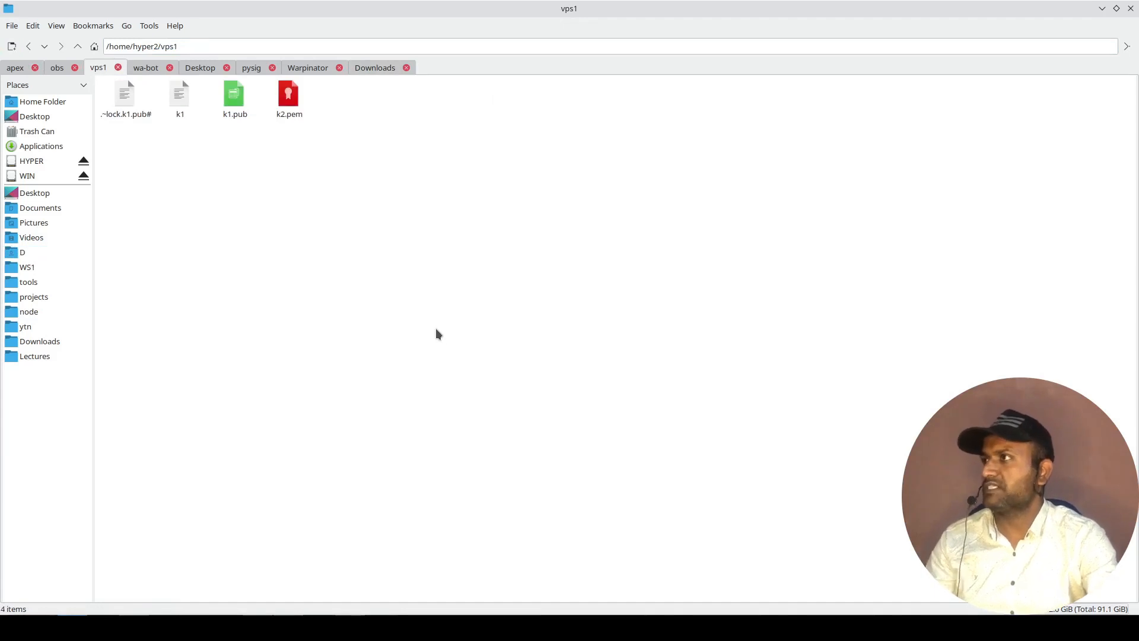
Close the k1.pub document in LibreOffice Writer, check k2.pem in the vps1 folder, and return to the AWS launch page.
click(380, 627)
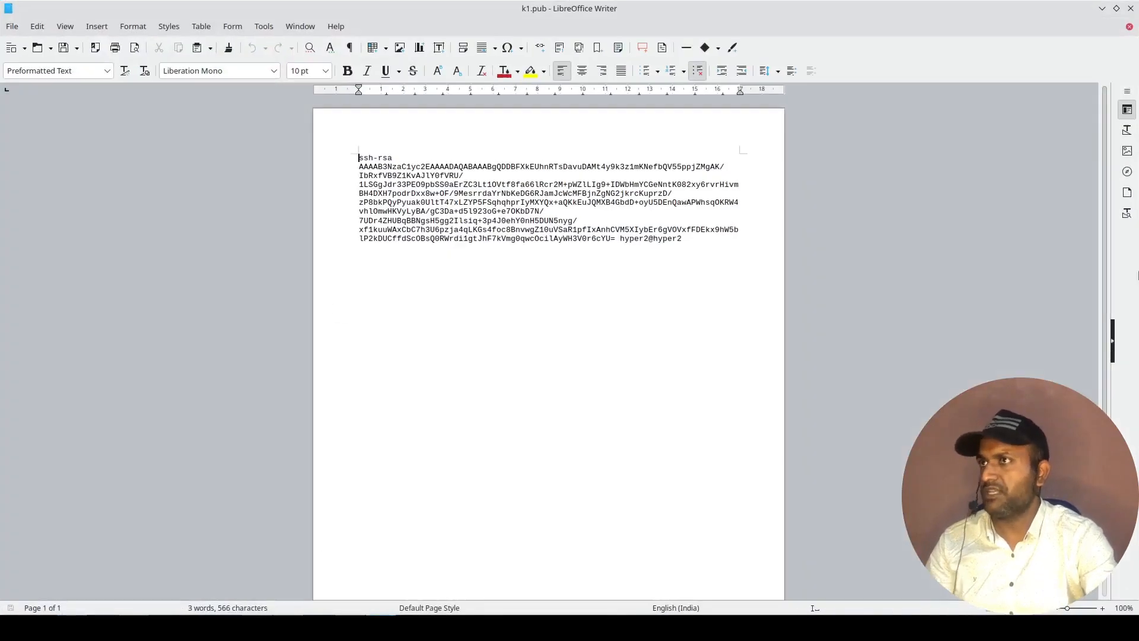
click(1131, 8)
click(258, 159)
click(236, 106)
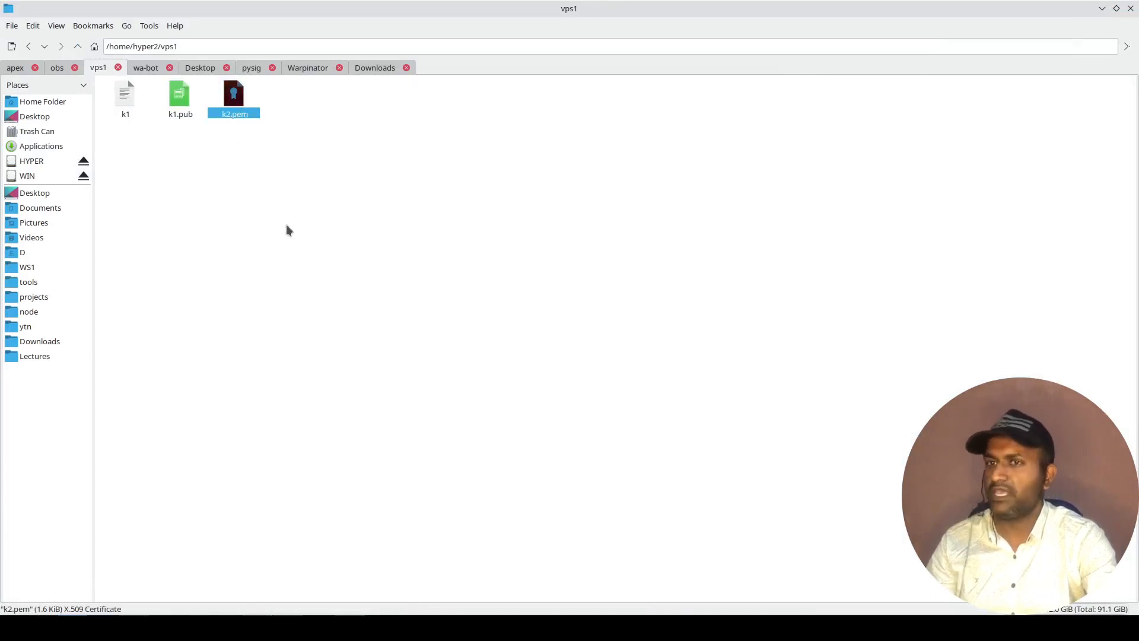
click(287, 230)
click(238, 102)
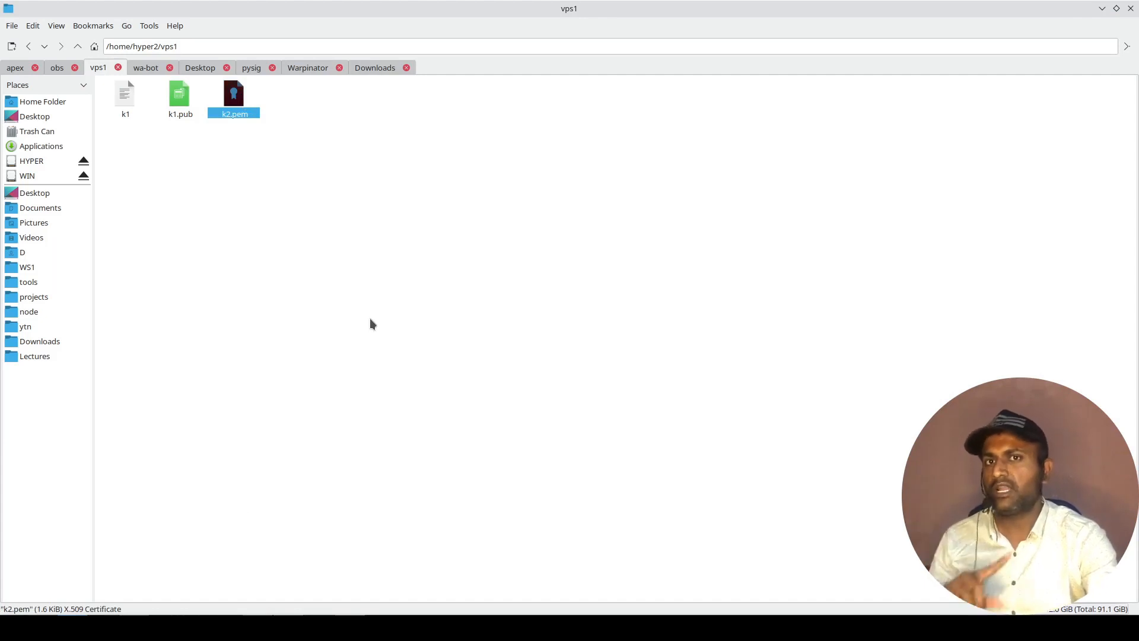
key(alt+Tab)
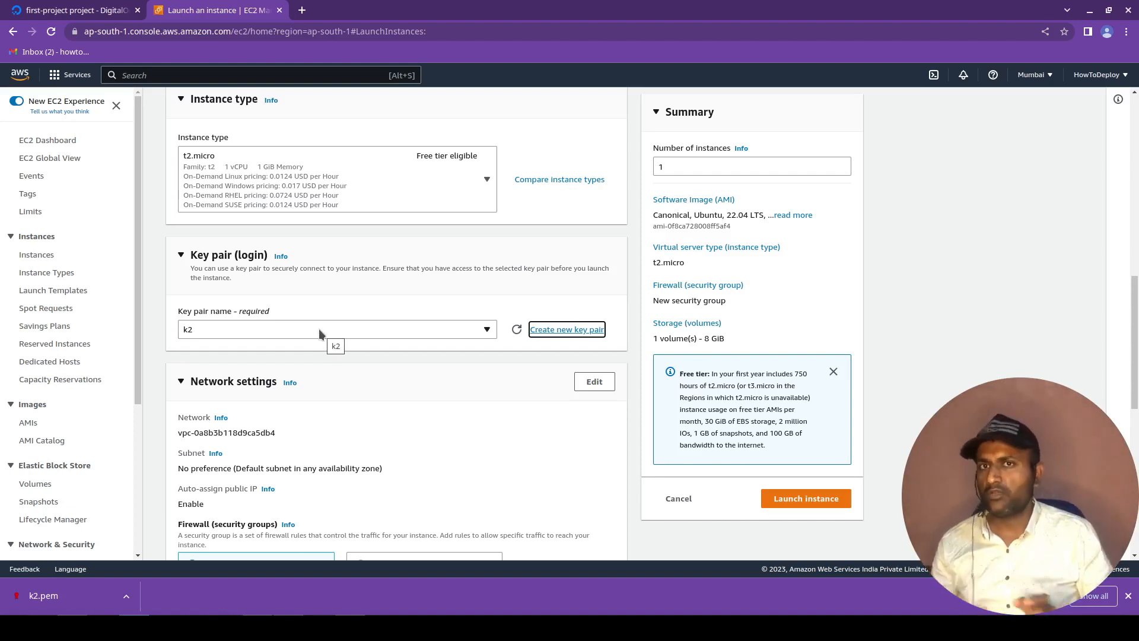
Review the network, storage and advanced settings, keep the number of instances at 1, and launch the test1 instance.
scroll(318, 328, down, 3)
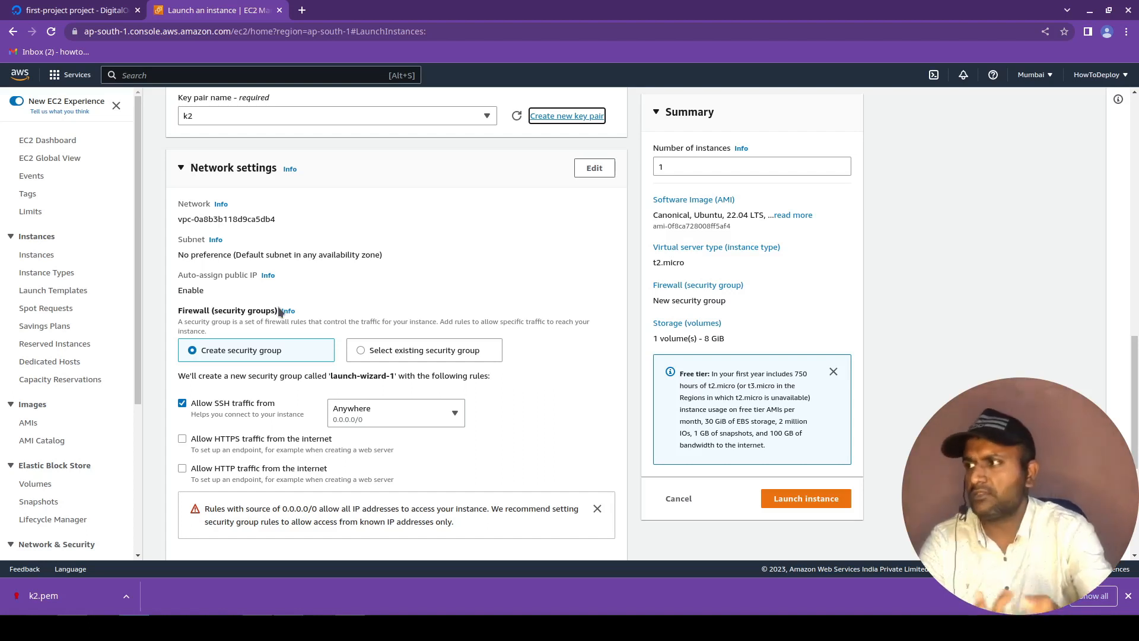
scroll(308, 459, down, 3)
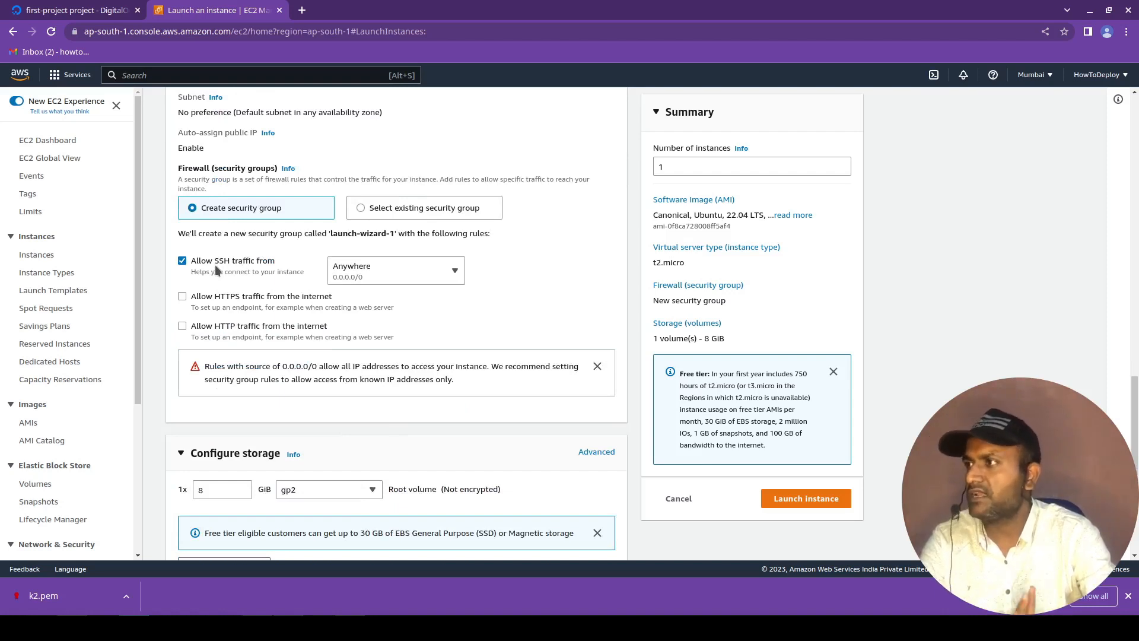
scroll(539, 465, down, 3)
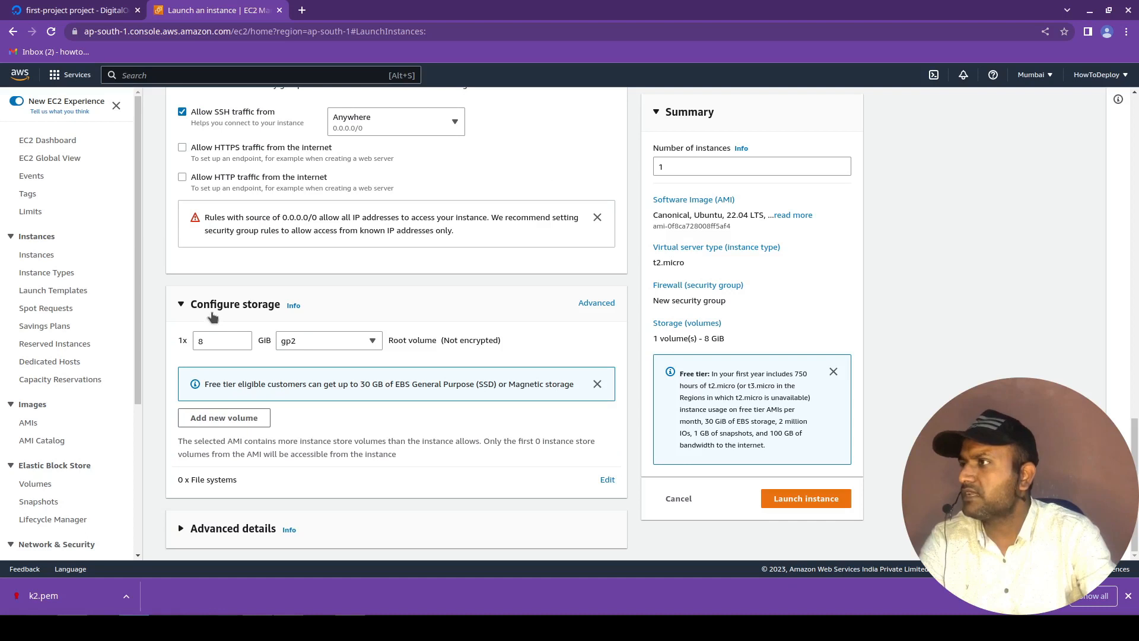
click(227, 341)
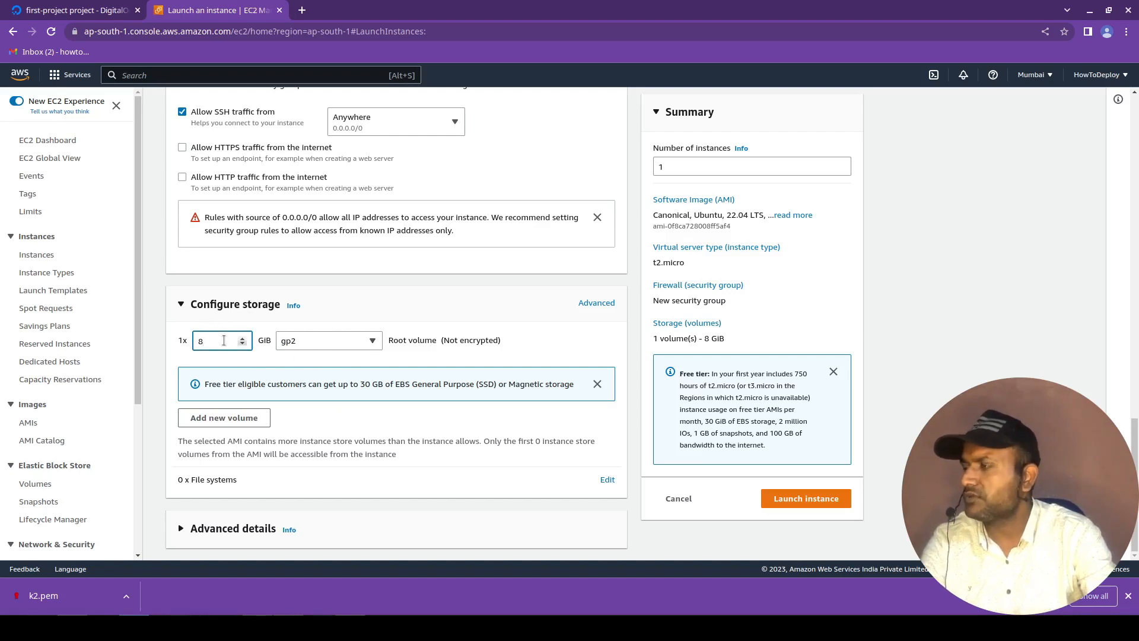
click(181, 530)
scroll(460, 496, down, 5)
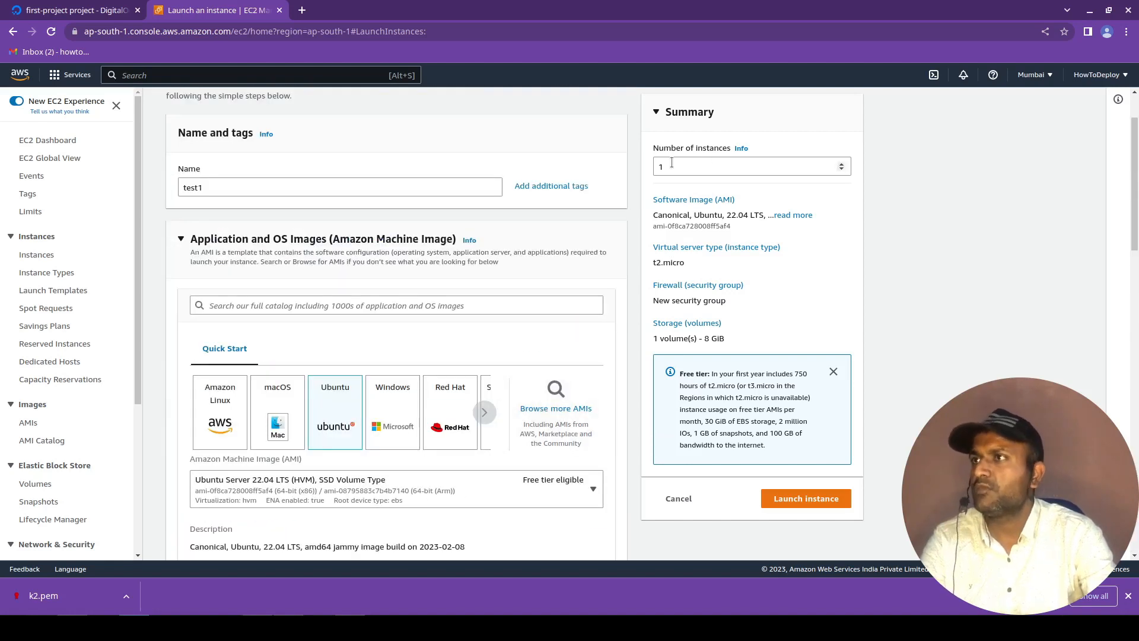
click(670, 166)
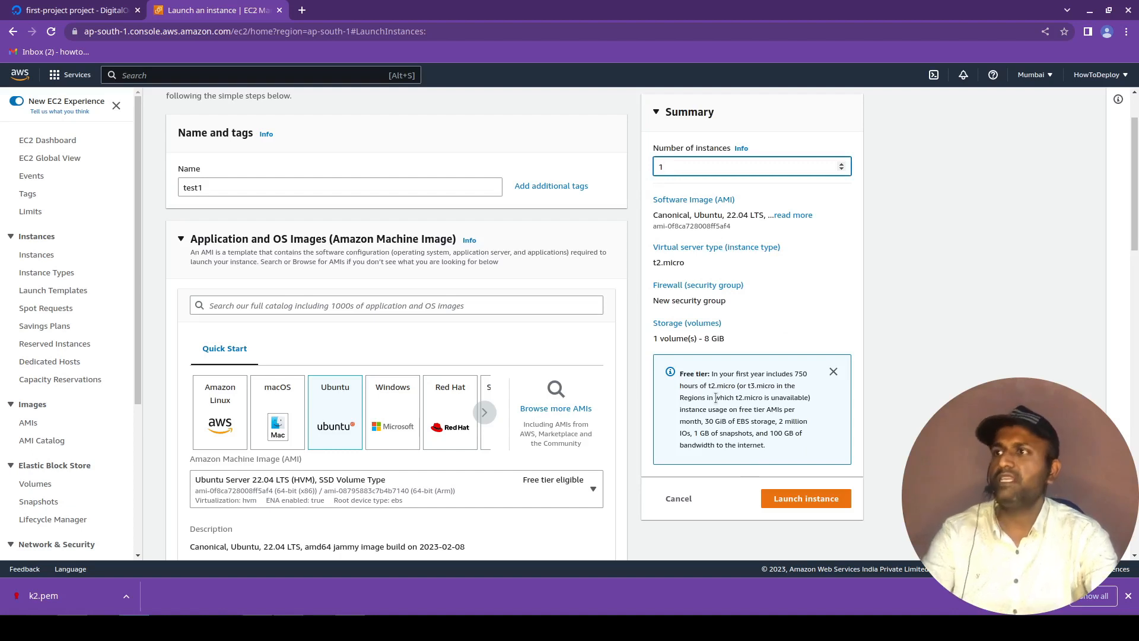
click(778, 505)
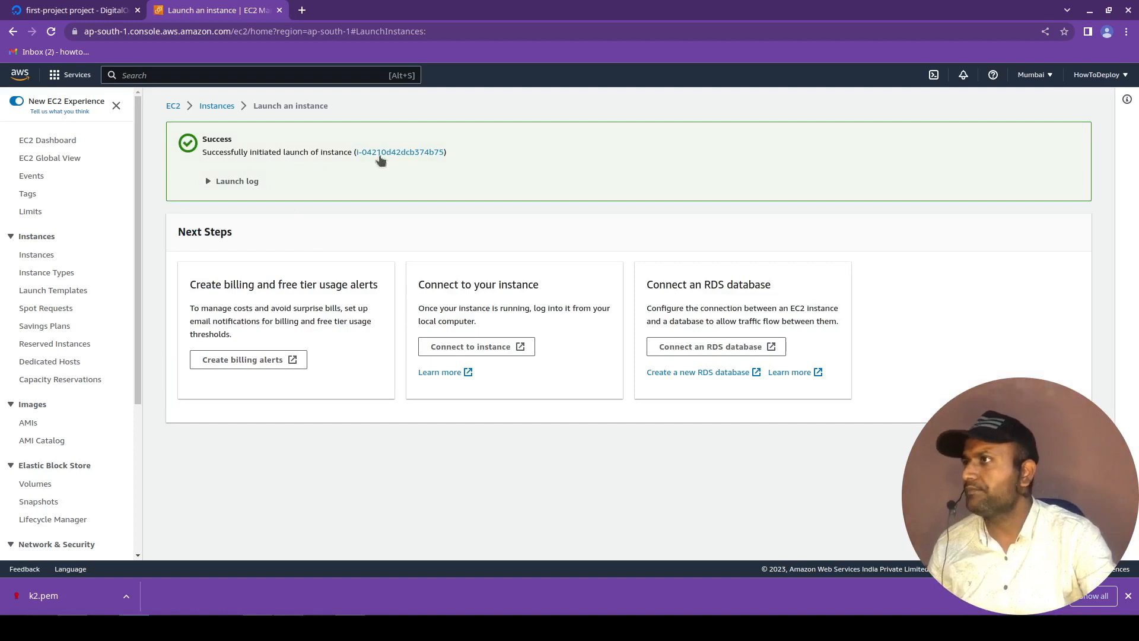
Open the details of the test1 instance from the instances list and copy its public IPv4 address.
click(33, 255)
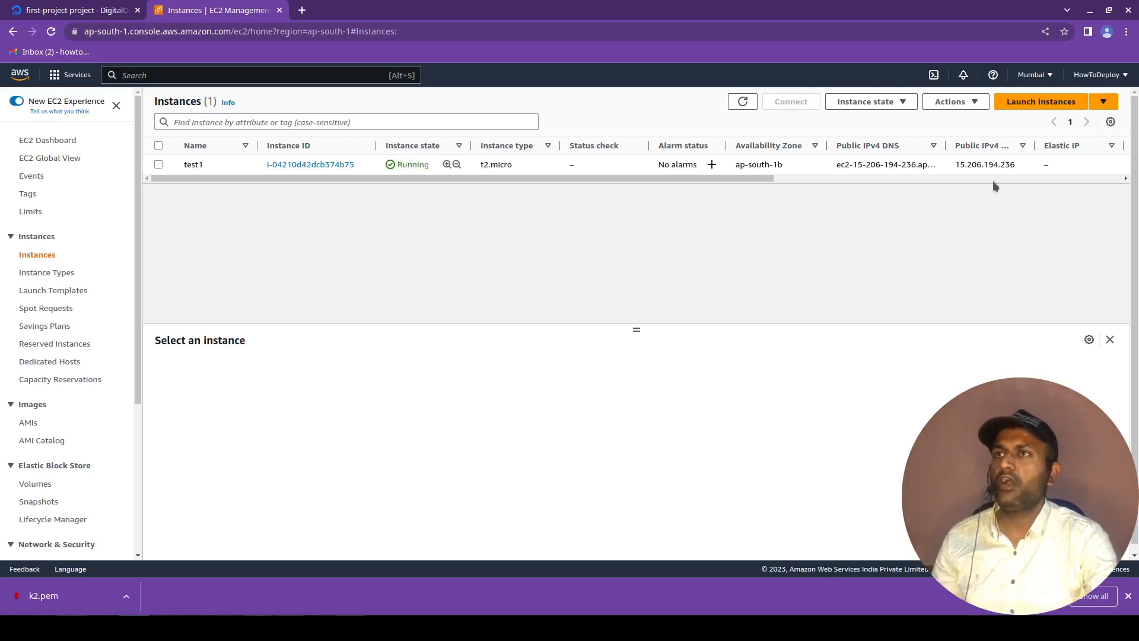
click(298, 165)
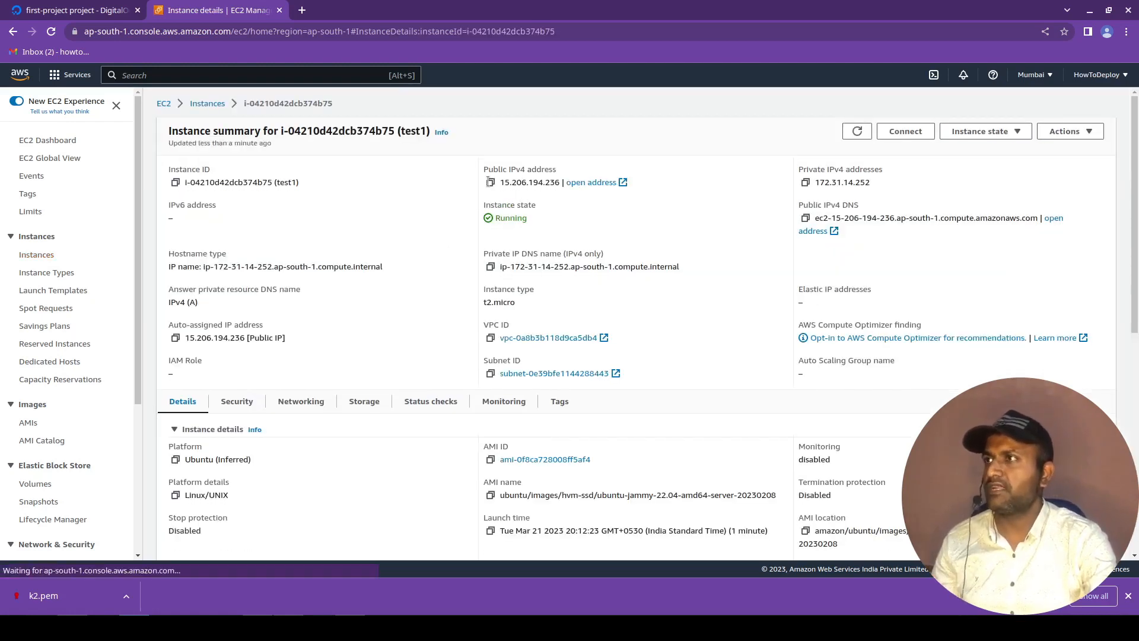
click(491, 183)
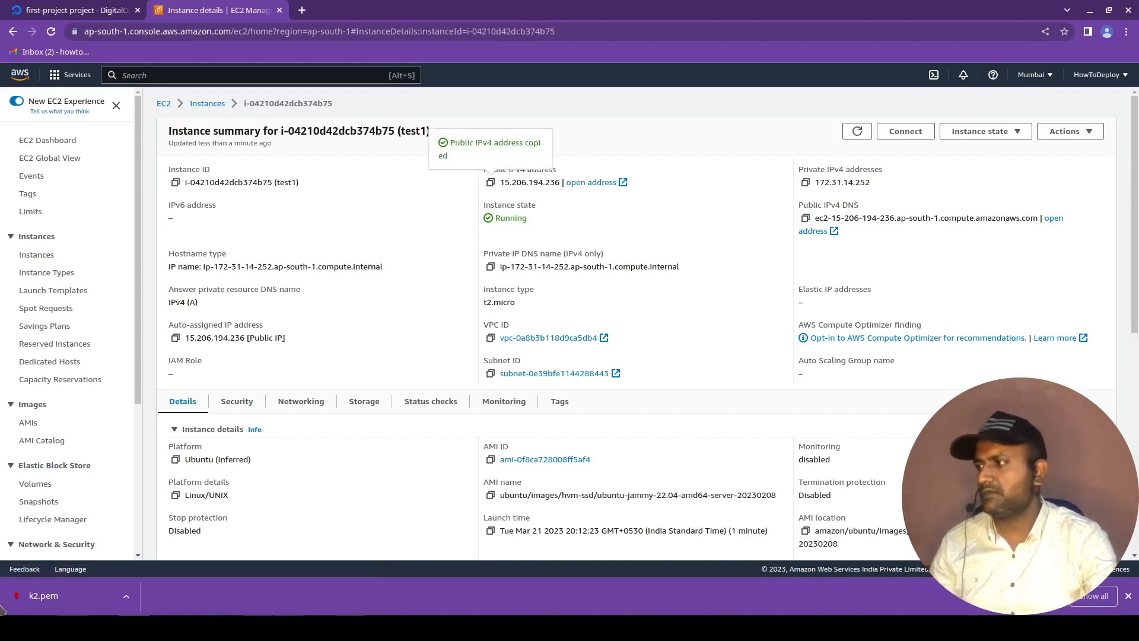
Open a new Konsole terminal window, enlarge its text, and begin an ssh command.
right_click(43, 627)
click(63, 541)
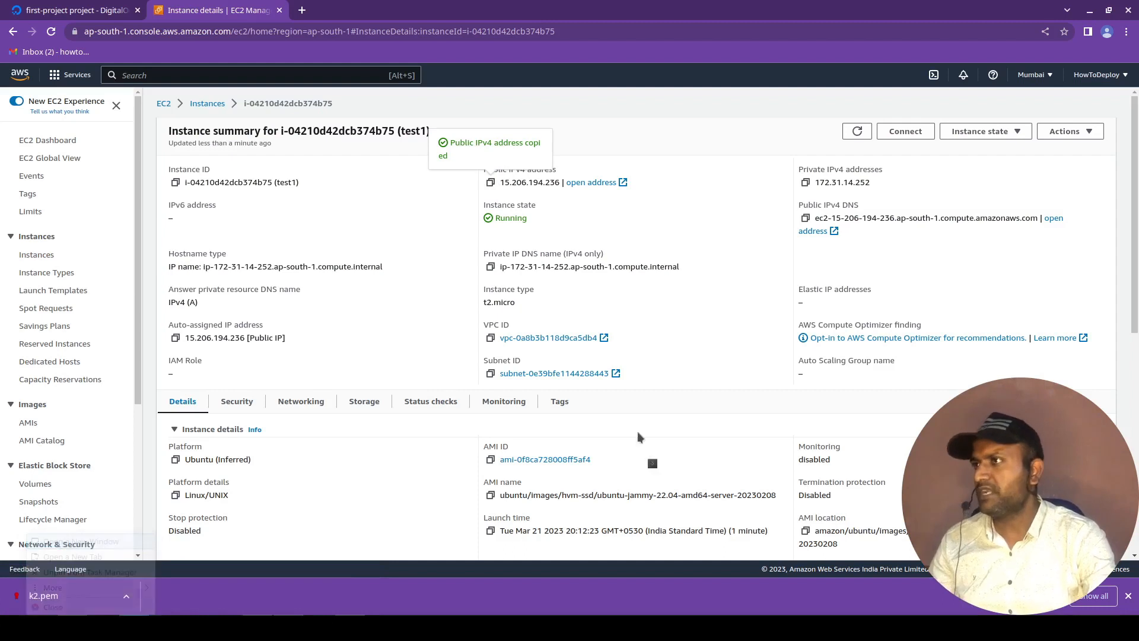
key(ctrl+plus)
key(ctrl+plus)
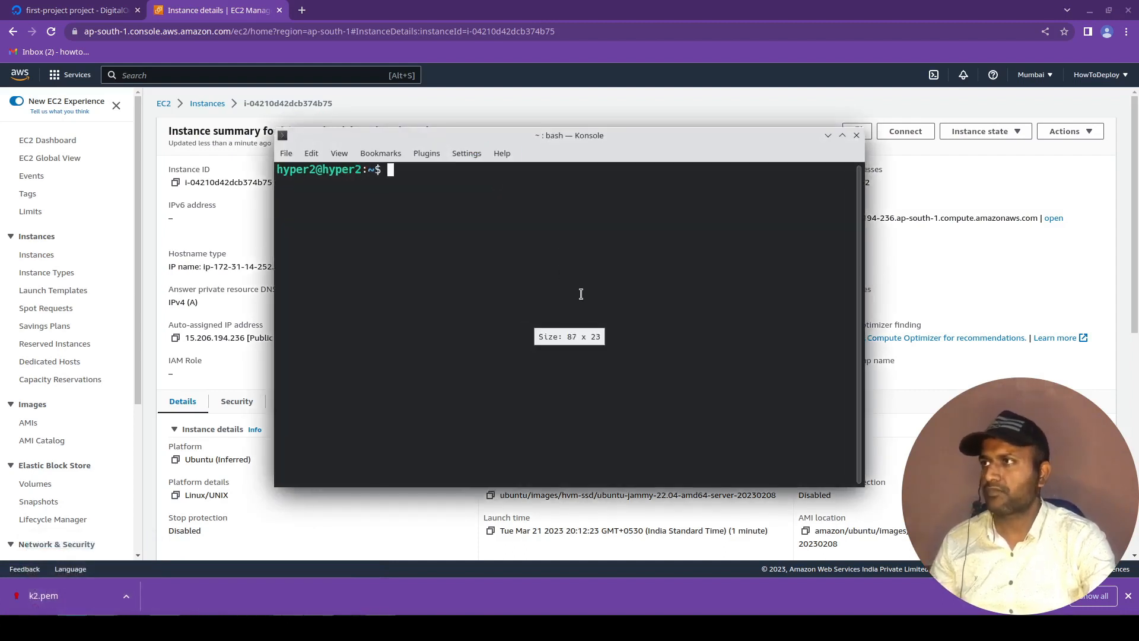
text(ssh)
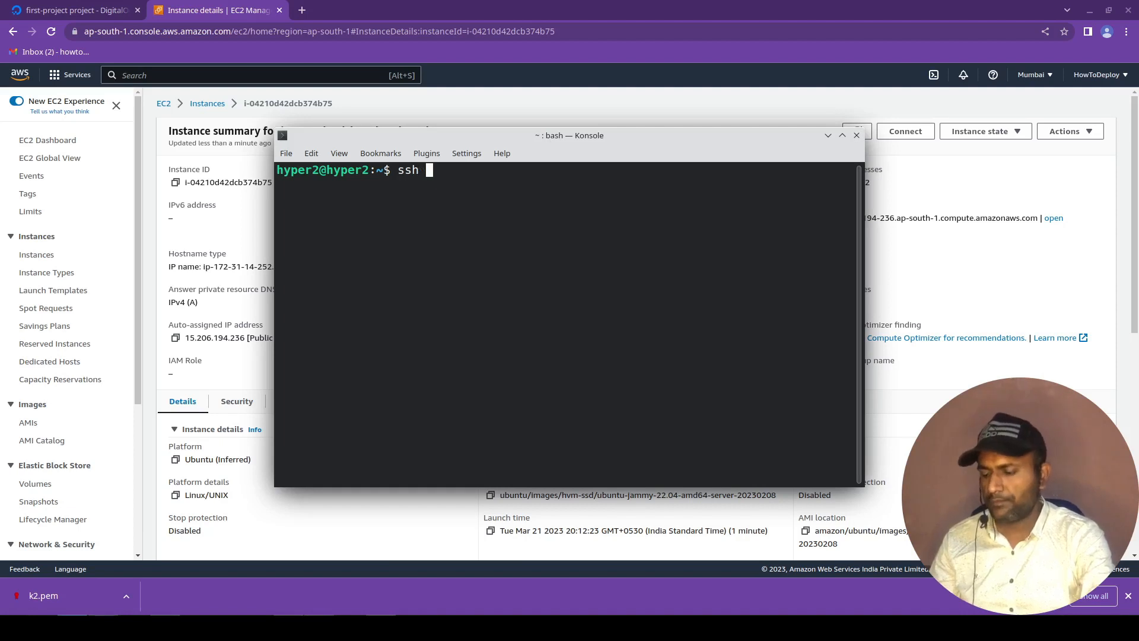
Return to the browser and connect to test1 through EC2 Instance Connect with the default user name ubuntu.
key(alt+Tab)
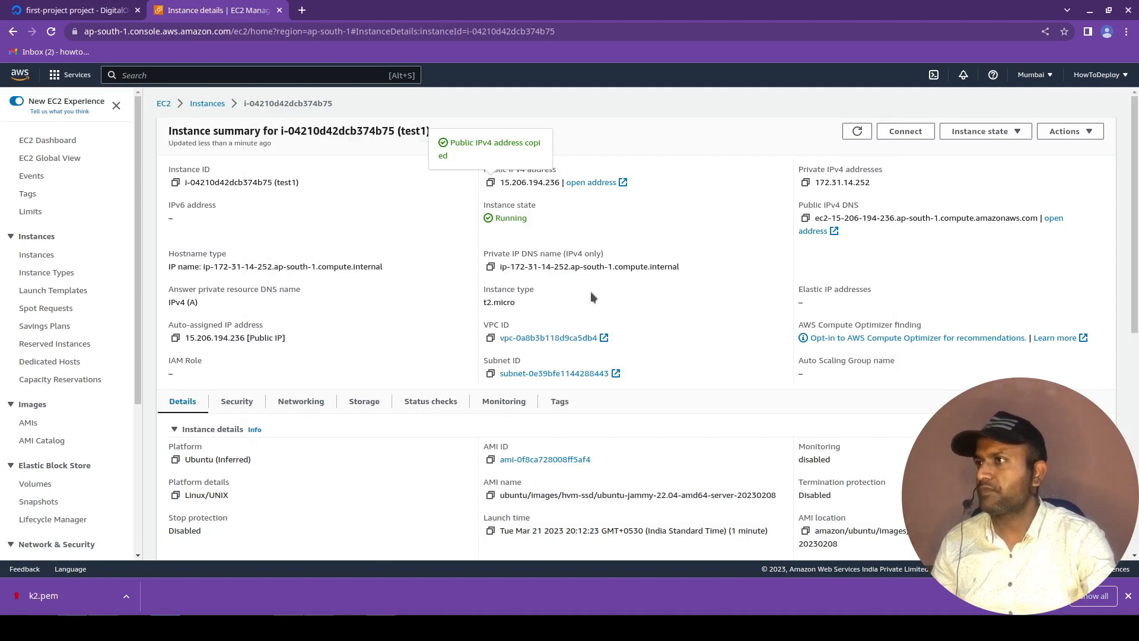
click(906, 137)
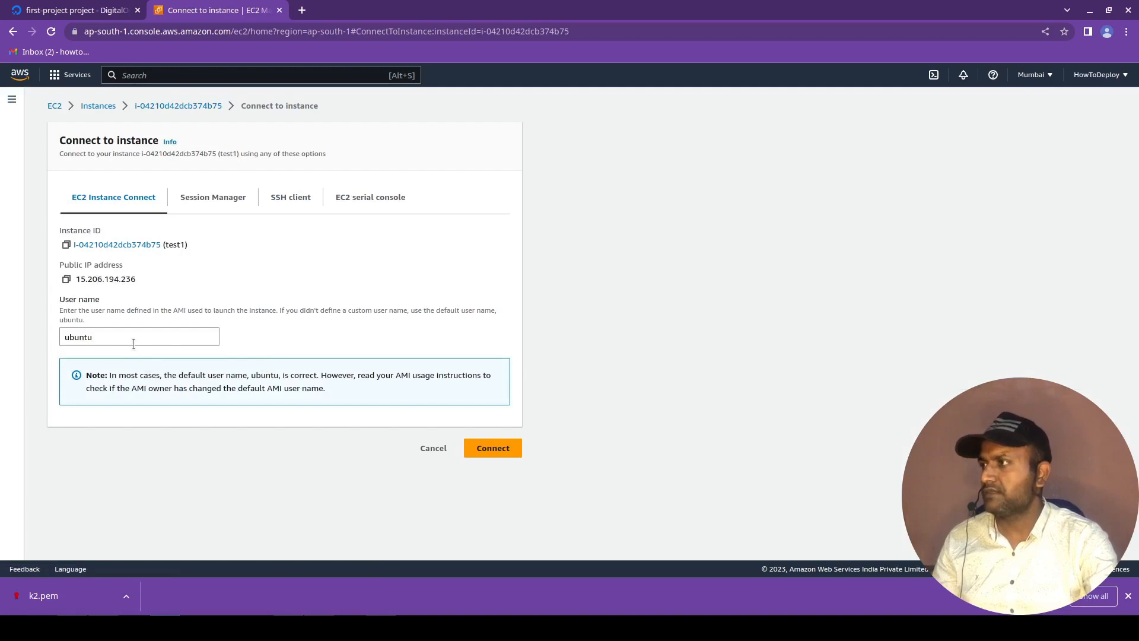
click(490, 453)
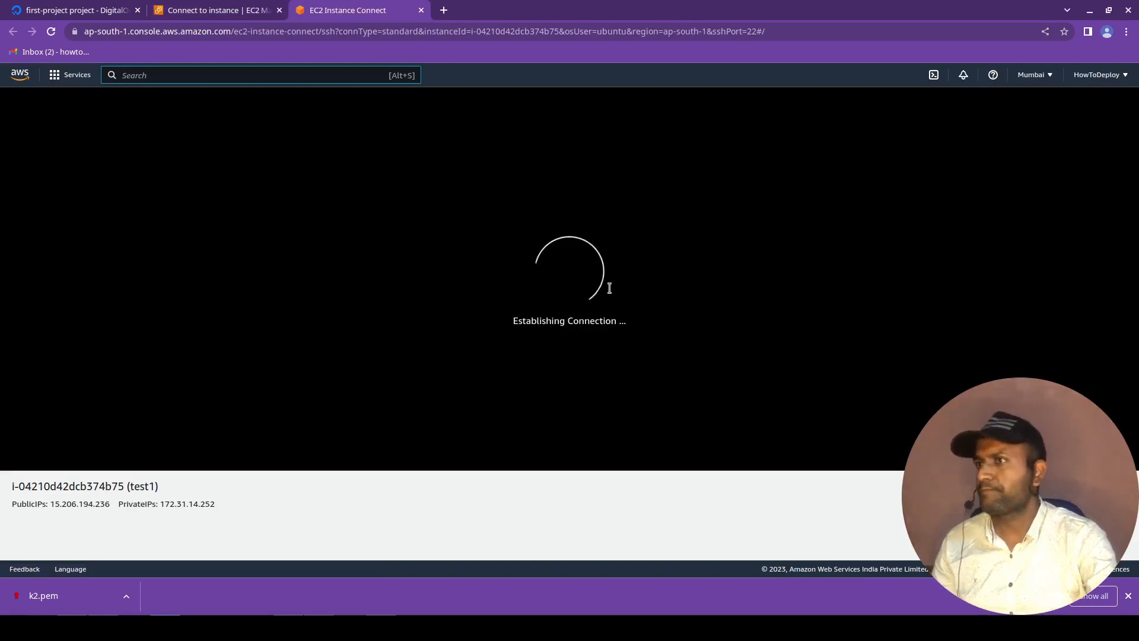
click(402, 395)
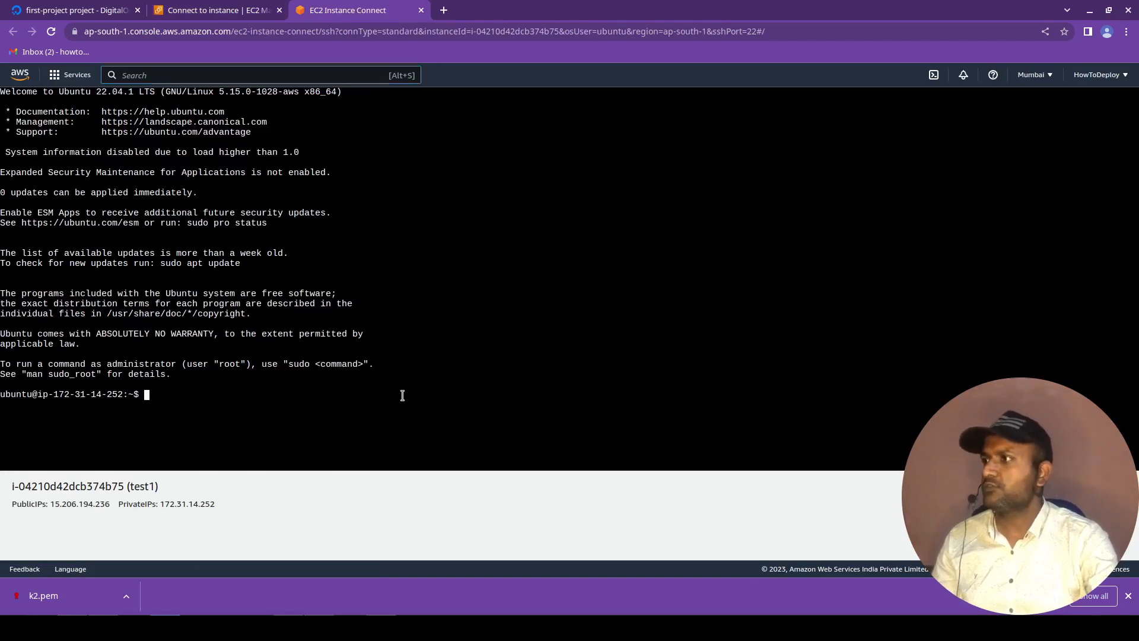
Run ls and pwd in the instance's browser terminal, and clear the terminal output.
text(ls)
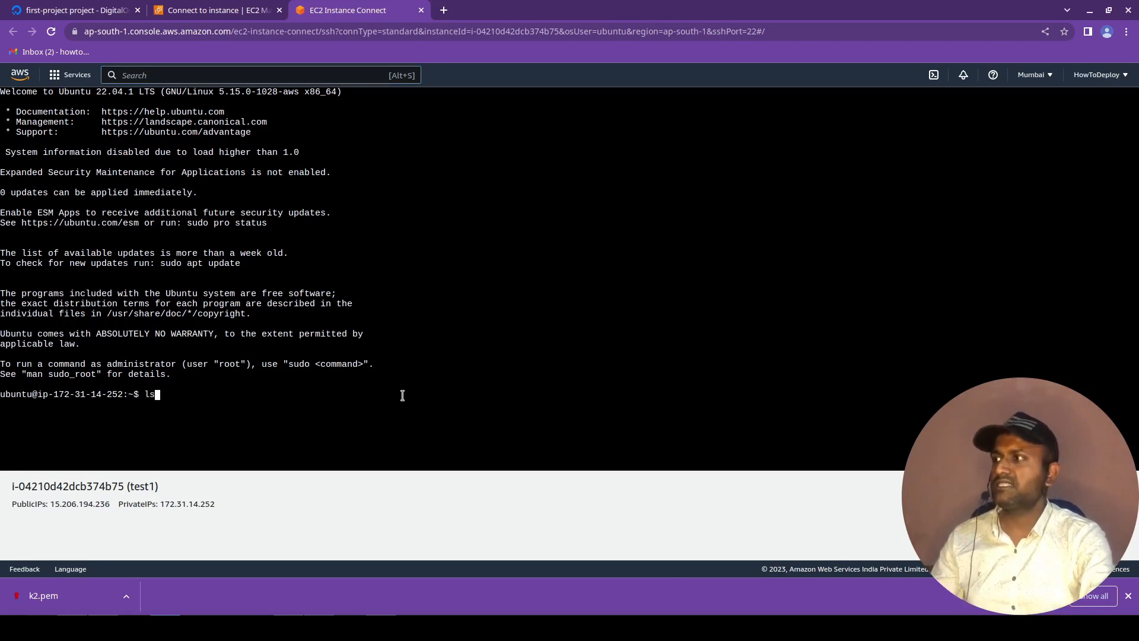
key(Return)
text(pwd)
key(Return)
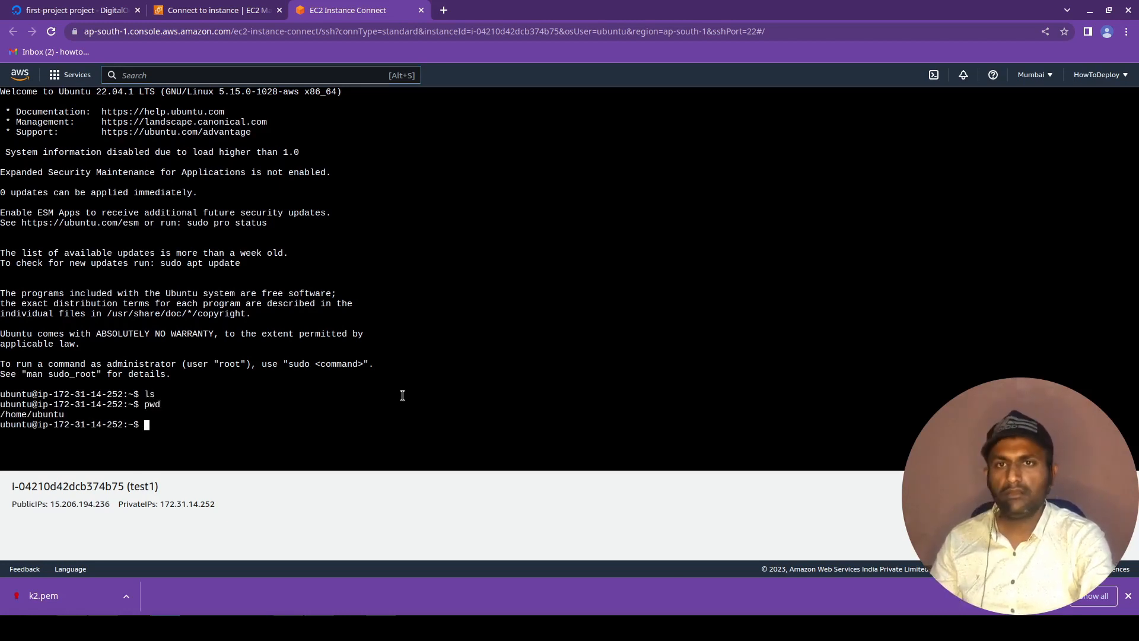
text(clear)
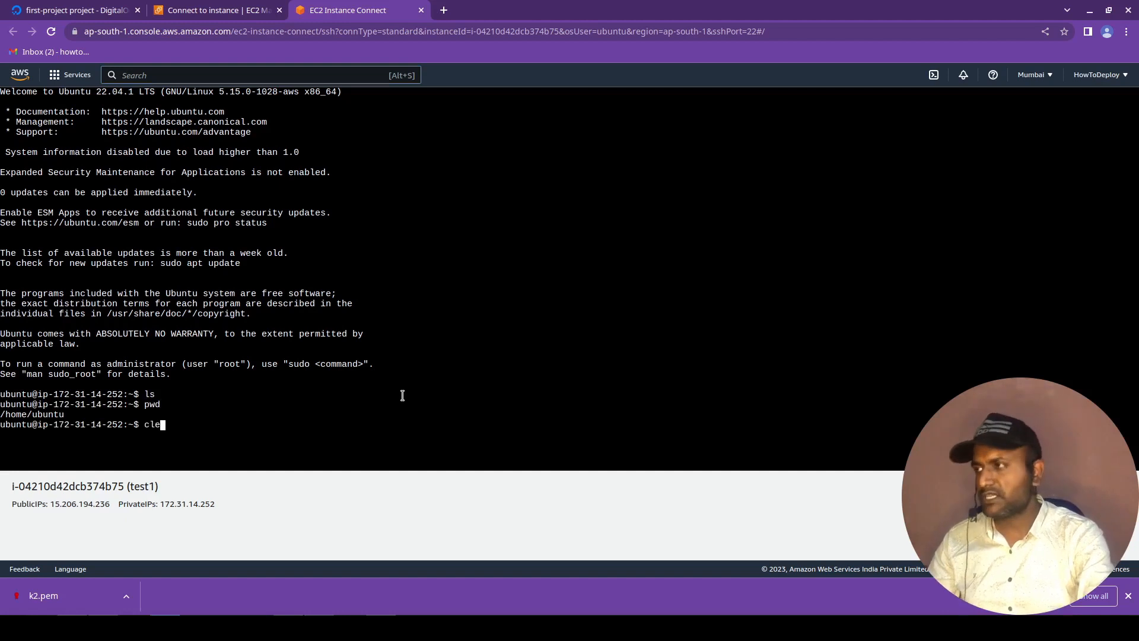
key(Return)
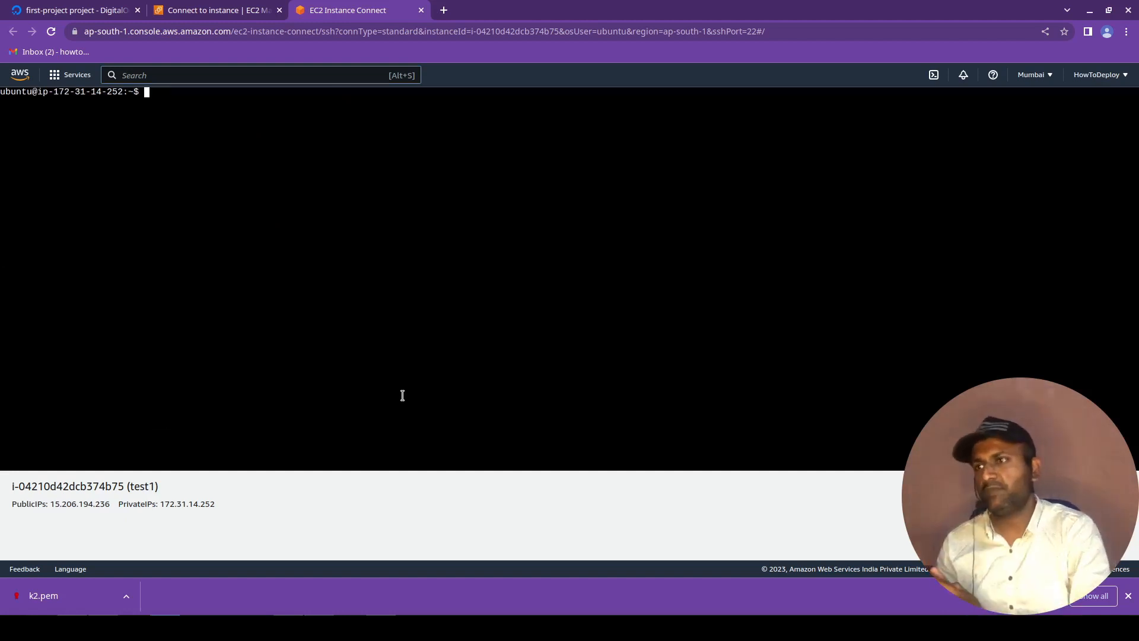
Go back to the Connect to instance page and copy the example ssh command from the SSH client instructions.
key(ctrl+shift+Tab)
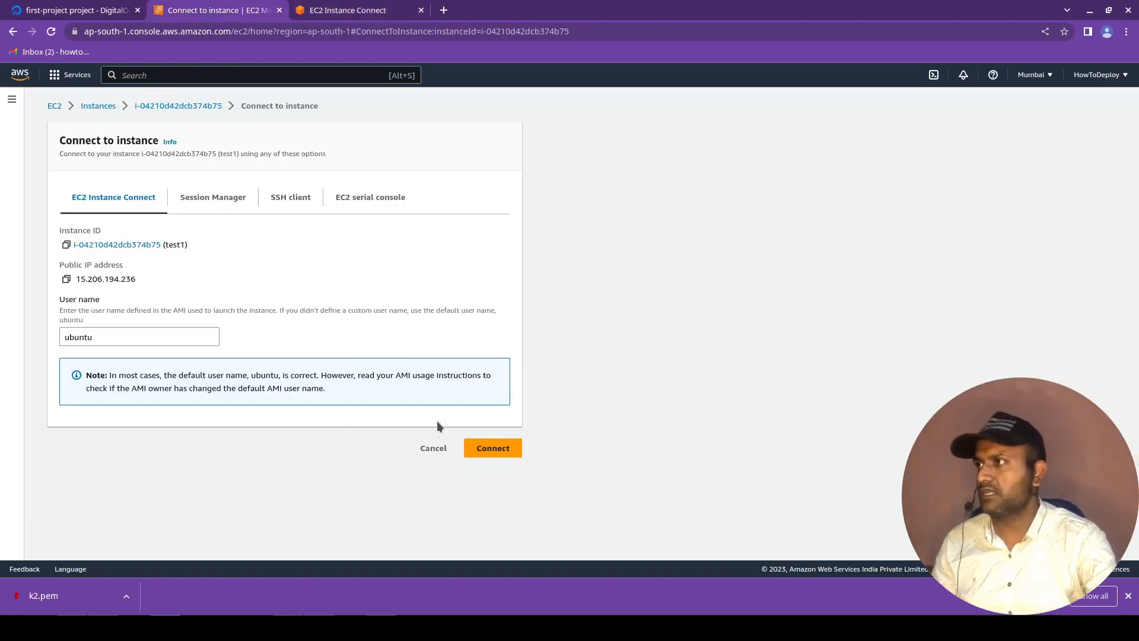
click(291, 211)
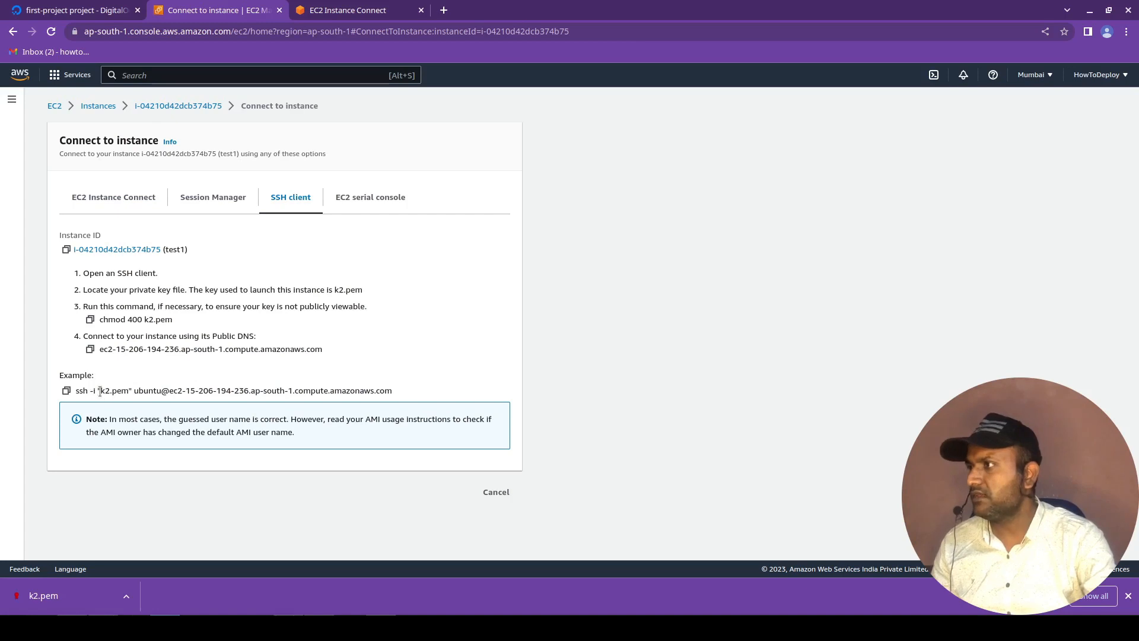
drag(77, 392, 233, 392)
click(109, 406)
drag(101, 390, 128, 390)
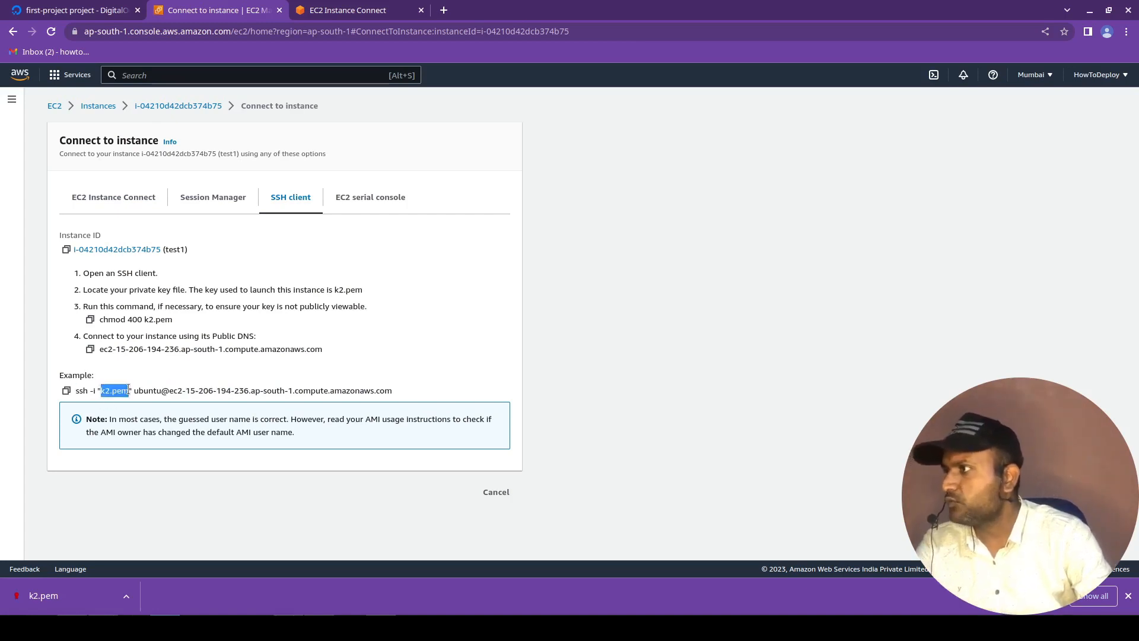
drag(135, 391, 338, 383)
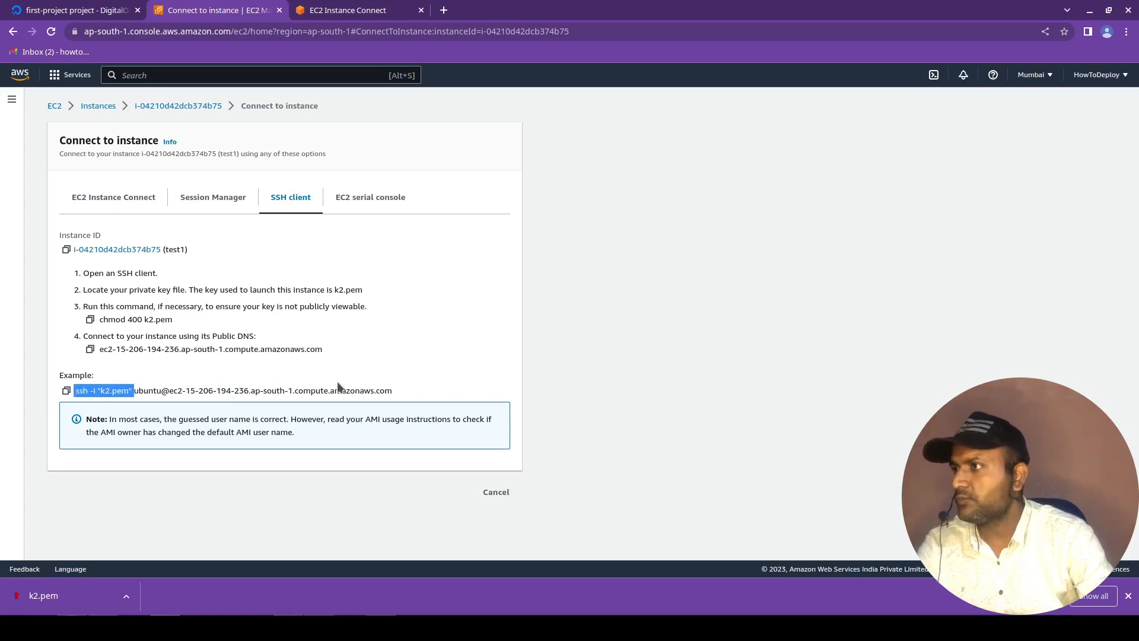
click(384, 392)
click(67, 391)
In Konsole, discard the unfinished line, paste the copied ssh command, and insert a home folder path ending in vpn1/ before k2.pem.
key(alt+Tab)
key(ctrl+c)
key(ctrl+shift+v)
key(Home)
key(Right)
key(Right)
key(Right)
key(Right)
key(Right)
key(Right)
key(Right)
key(Right)
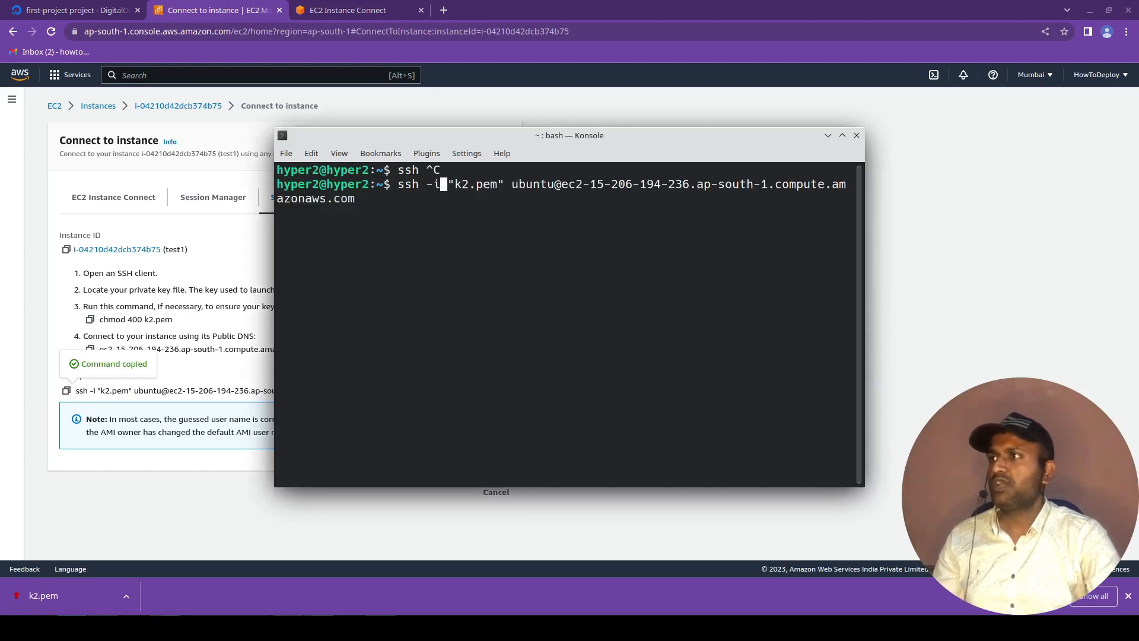
text(/home/hamid/)
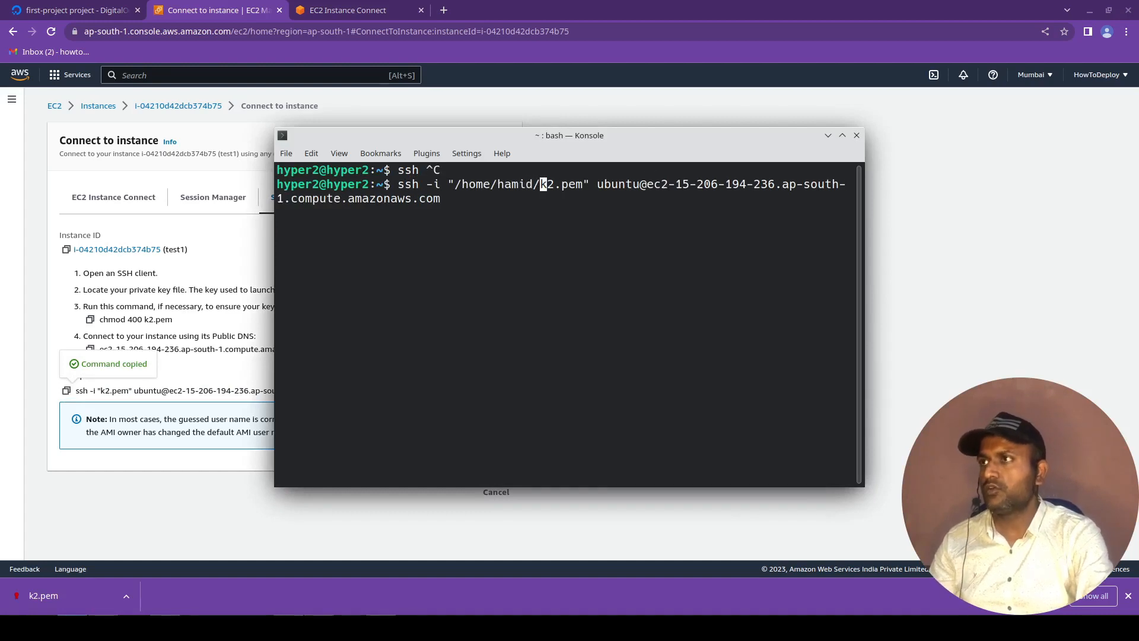
text(vps)
key(BackSpace)
text(n1/)
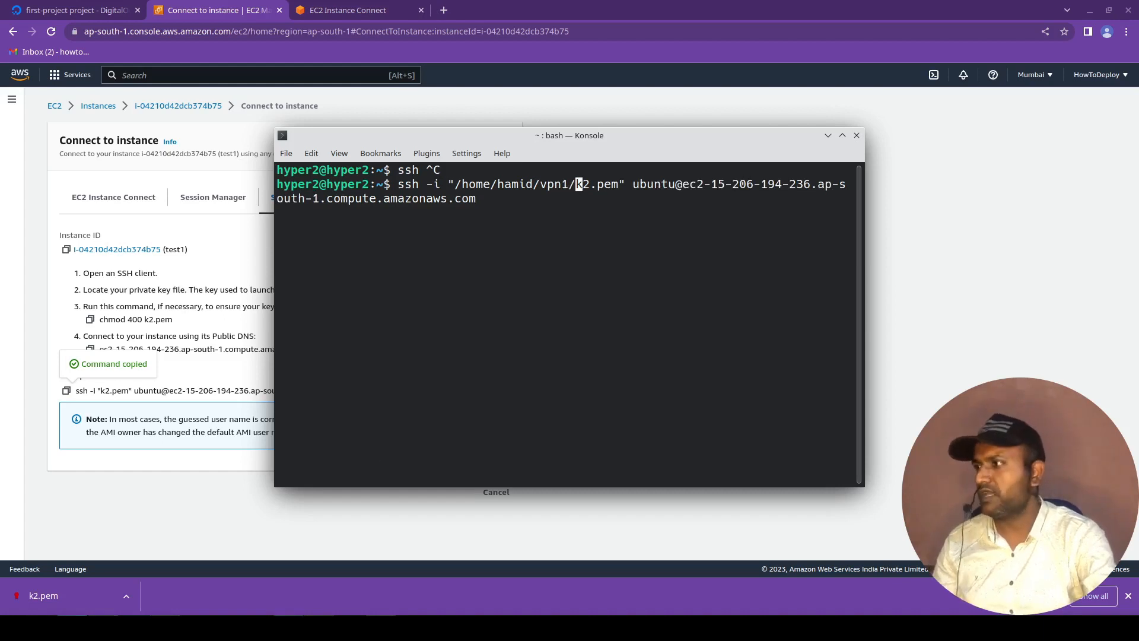
Switch to the file manager and cut the full path text of the vps1 folder.
key(alt+Tab)
click(202, 46)
key(ctrl+a)
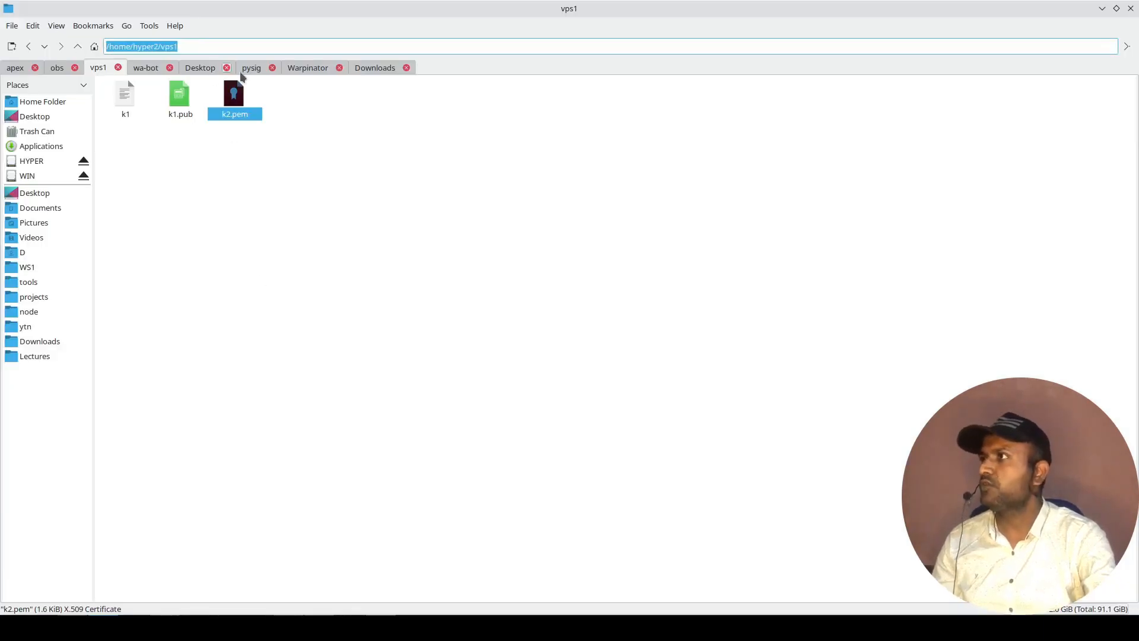
key(ctrl+x)
Return to Konsole and change the user folder in the ssh command's key path to hyper2.
key(alt+Tab)
key(Left)
key(Left)
key(Left)
key(Left)
key(Left)
key(Left)
key(BackSpace)
key(BackSpace)
key(BackSpace)
key(BackSpace)
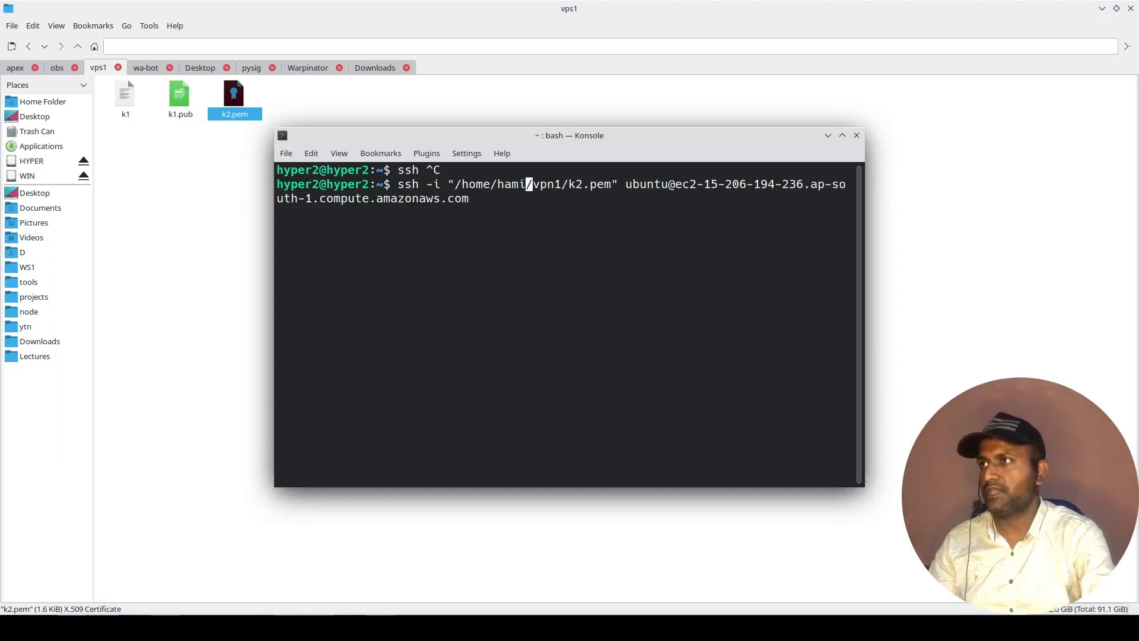
text(yper2)
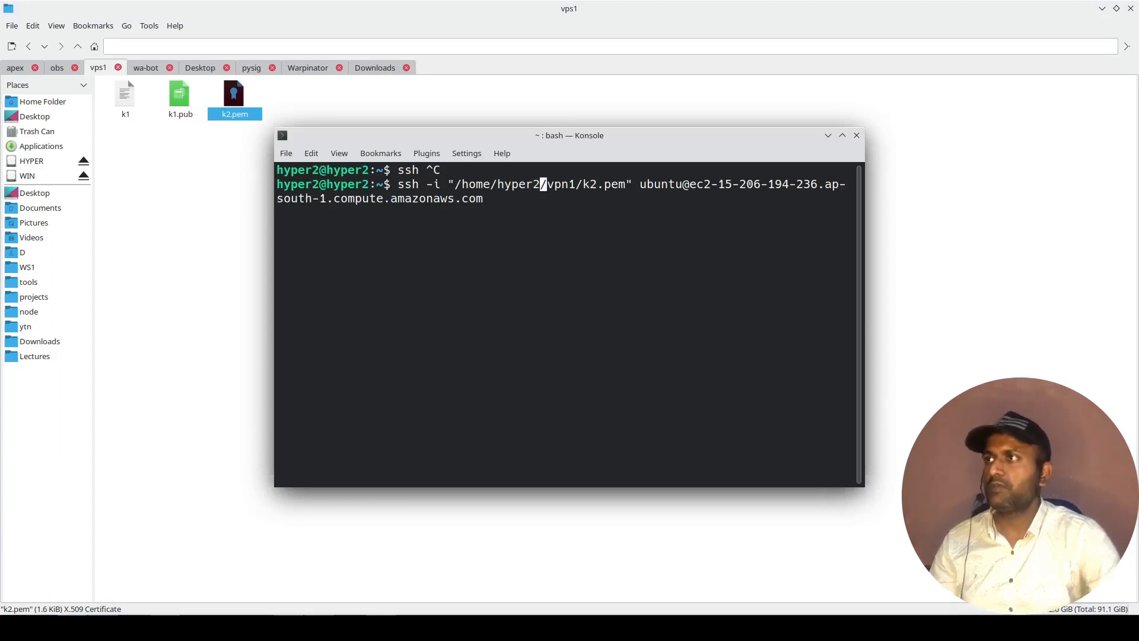
Run the ssh command, accept the host key with yes, rerun the command, and check the identity file path in the output.
key(Return)
text(yes)
key(Return)
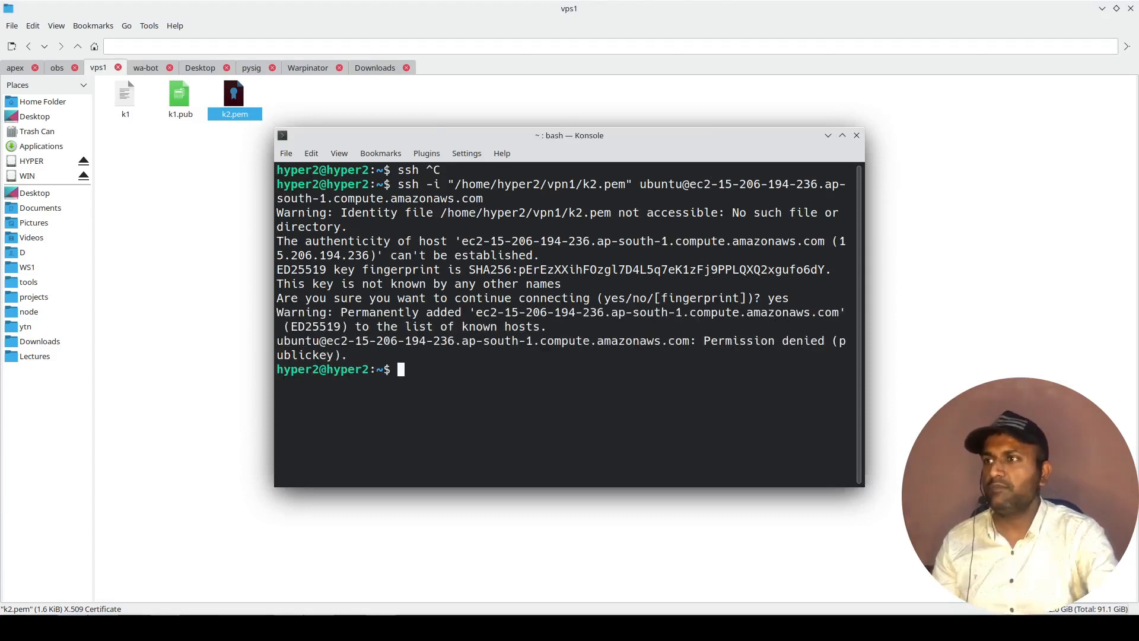
key(Up)
key(Return)
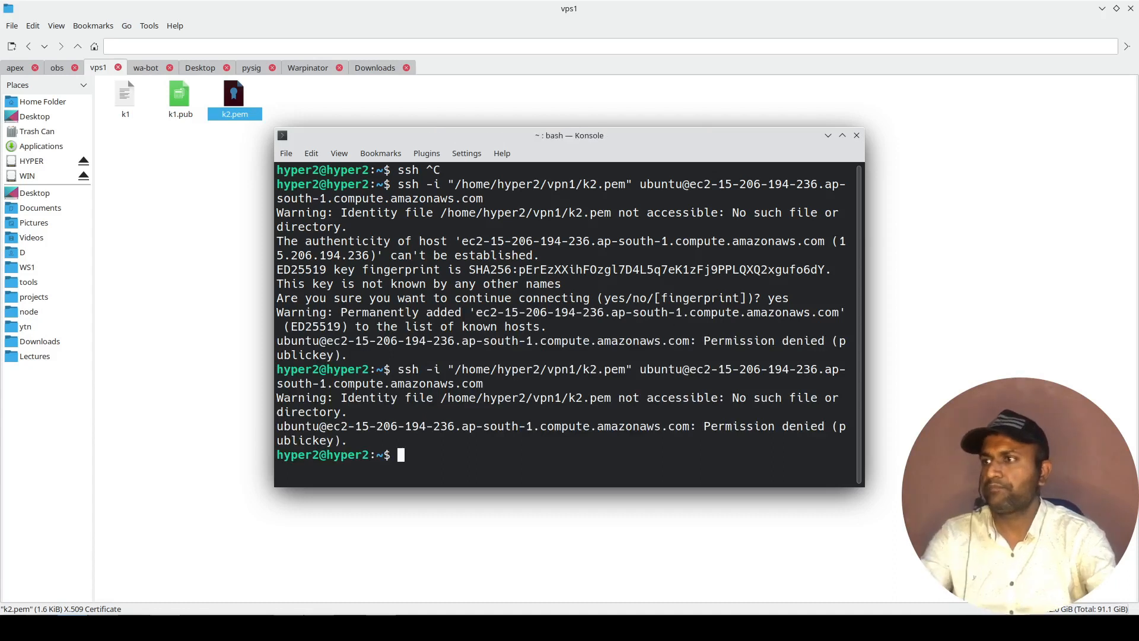
drag(350, 442, 697, 426)
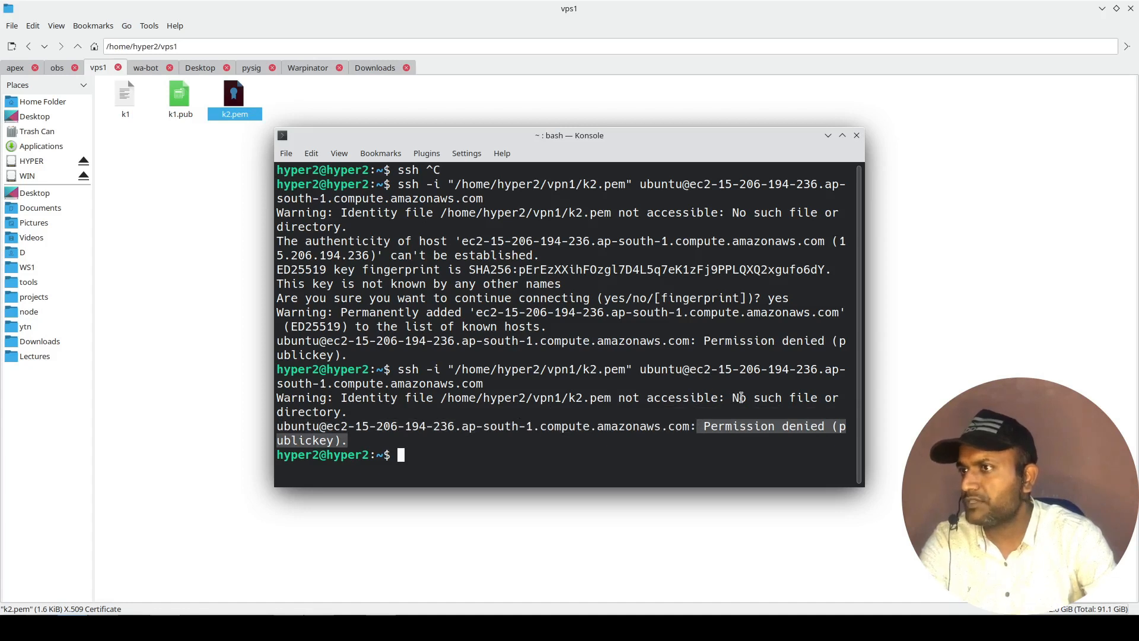
drag(442, 397, 619, 390)
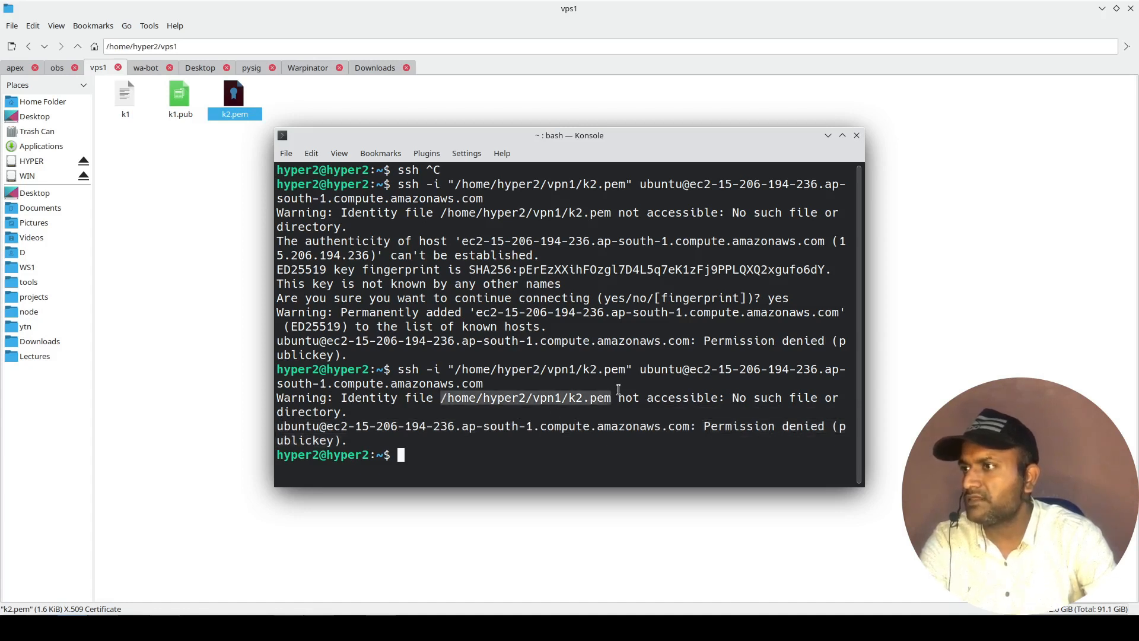
click(615, 361)
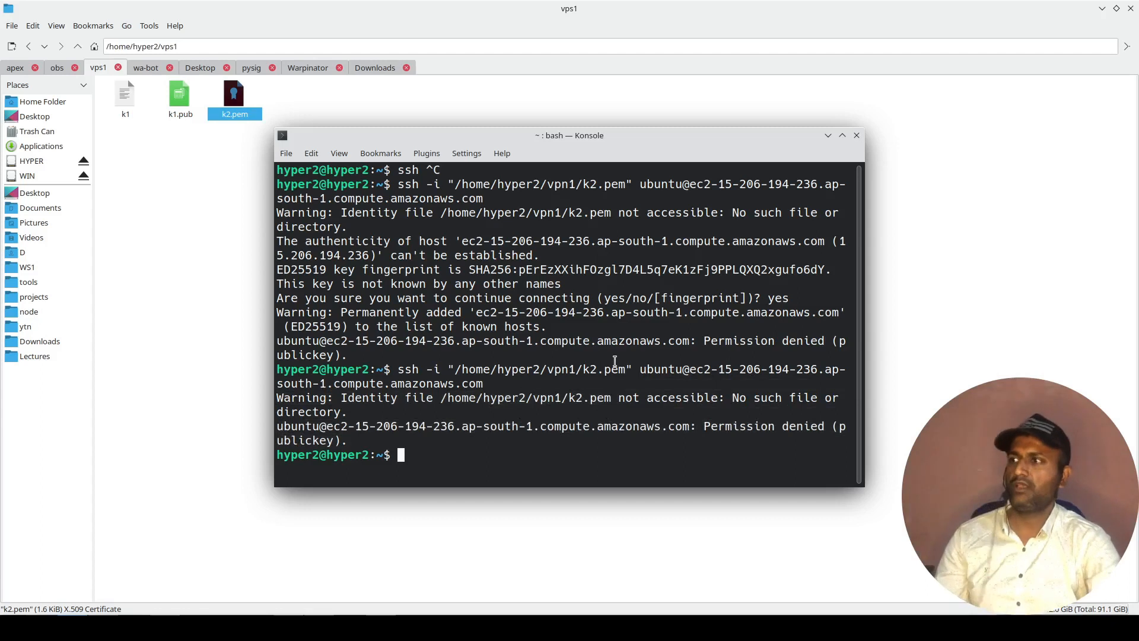
Recall the ssh command, replace its quoted key path with /home/hyper2/vps1/k2.pem, run it, and review the output about the key's permissions.
key(Up)
key(ctrl+Left)
key(ctrl+Left)
key(Home)
key(ctrl+Right)
key(ctrl+Right)
key(ctrl+Right)
key(ctrl+Right)
key(ctrl+Right)
key(ctrl+Right)
key(ctrl+Right)
key(Right)
key(BackSpace)
key(BackSpace)
key(BackSpace)
key(BackSpace)
key(BackSpace)
key(BackSpace)
key(BackSpace)
key(BackSpace)
key(BackSpace)
key(BackSpace)
key(BackSpace)
key(BackSpace)
key(BackSpace)
key(BackSpace)
key(BackSpace)
key(BackSpace)
key(BackSpace)
key(BackSpace)
key(BackSpace)
key(BackSpace)
key(BackSpace)
key(BackSpace)
key(BackSpace)
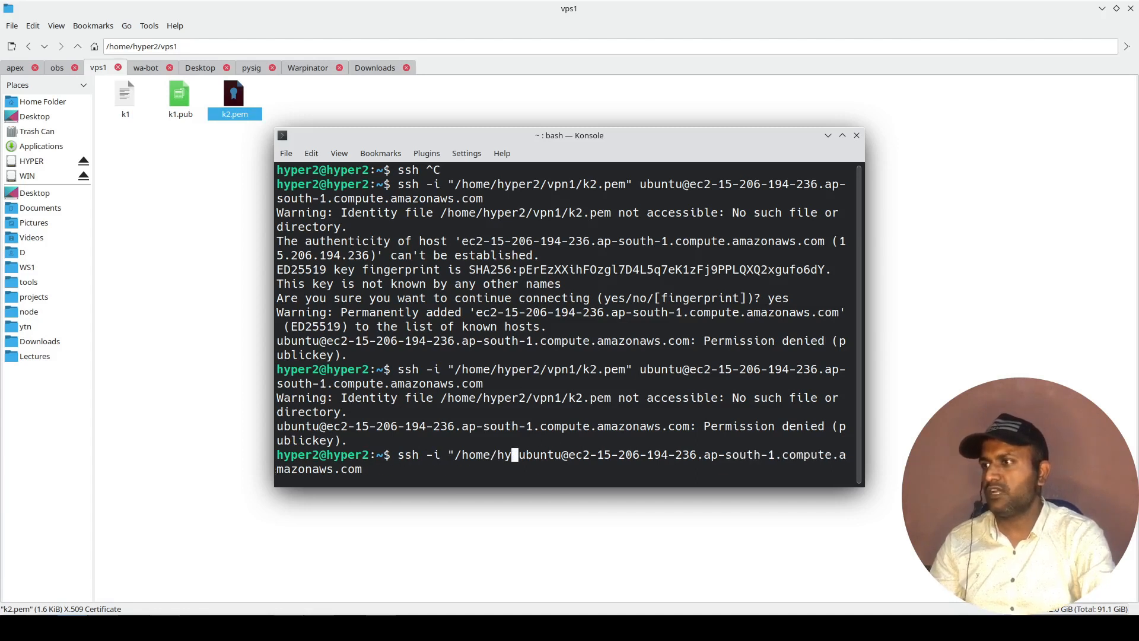
key(BackSpace)
text(/home/hyper2/)
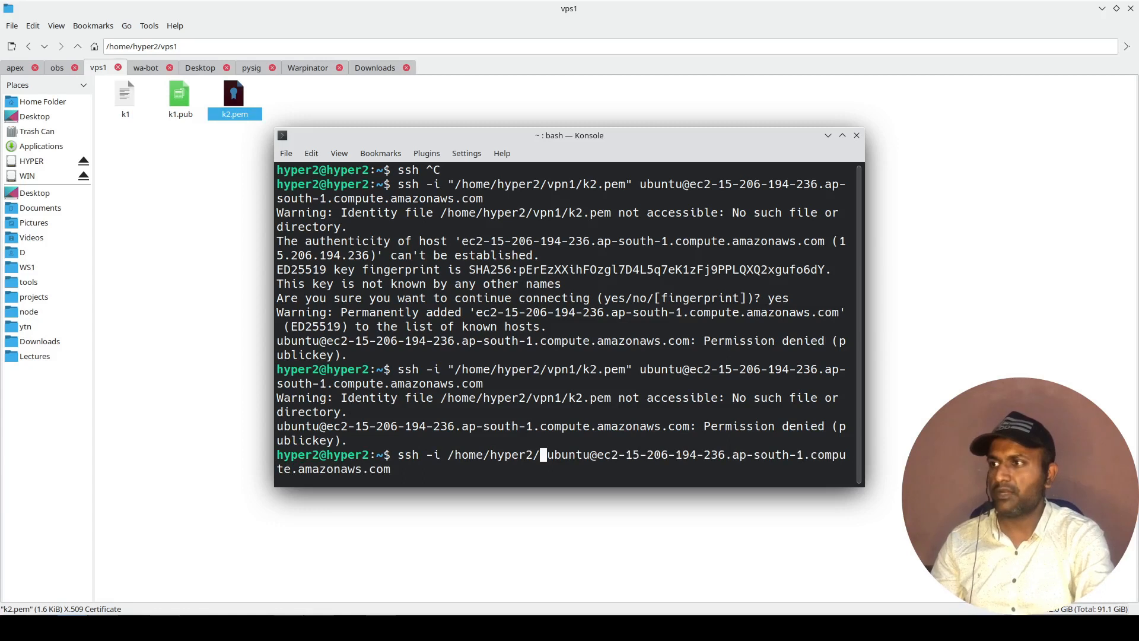
text(vps1/)
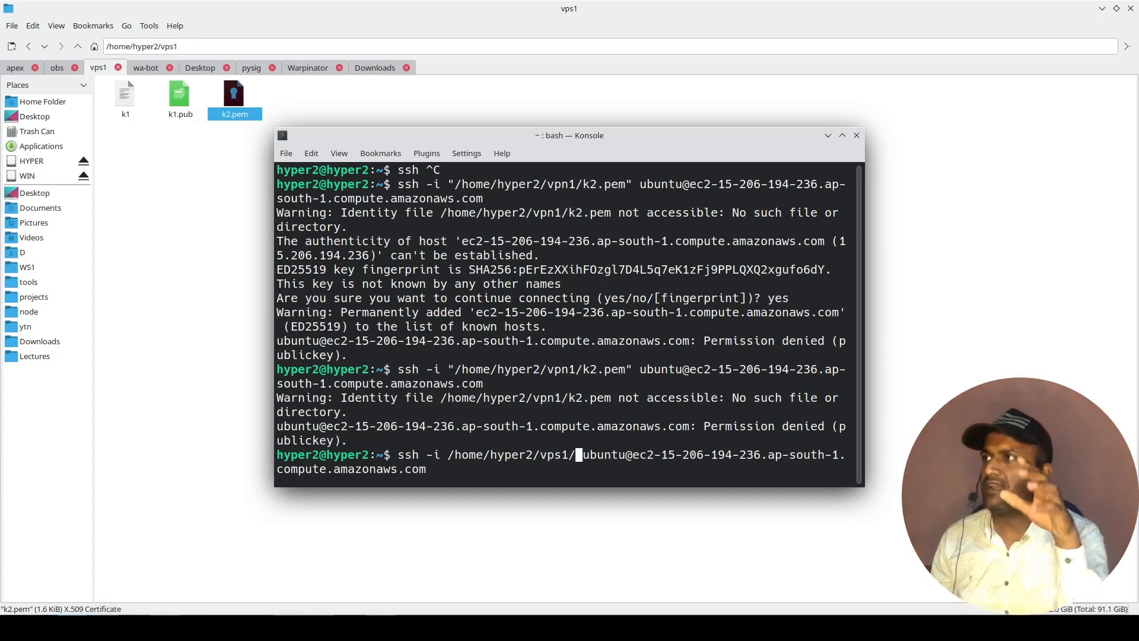
text(k2.pem)
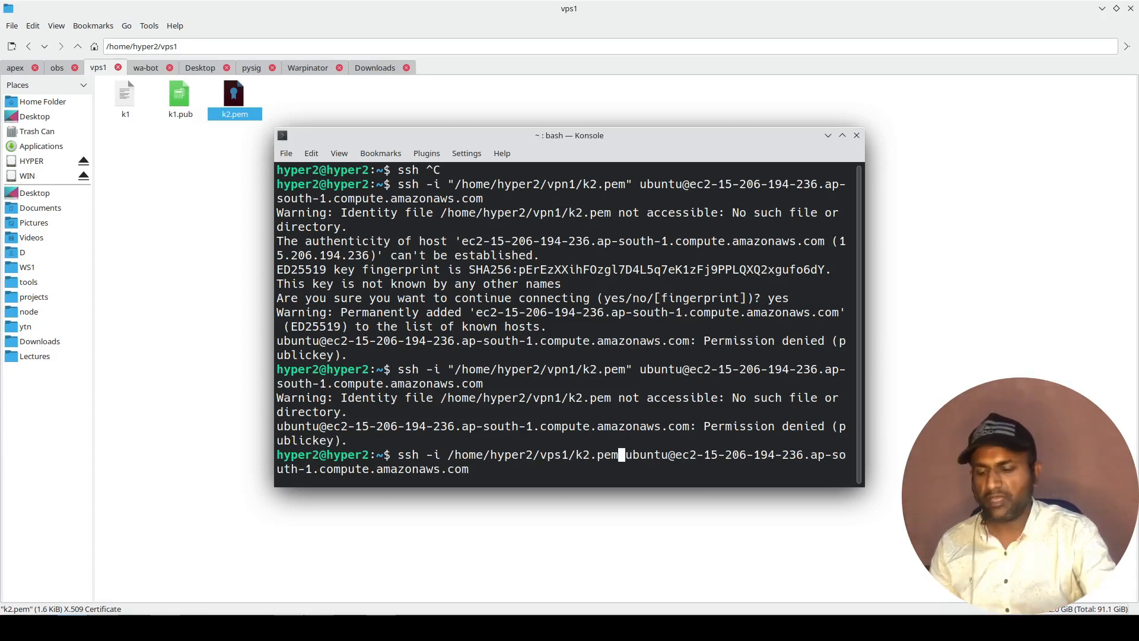
key(Return)
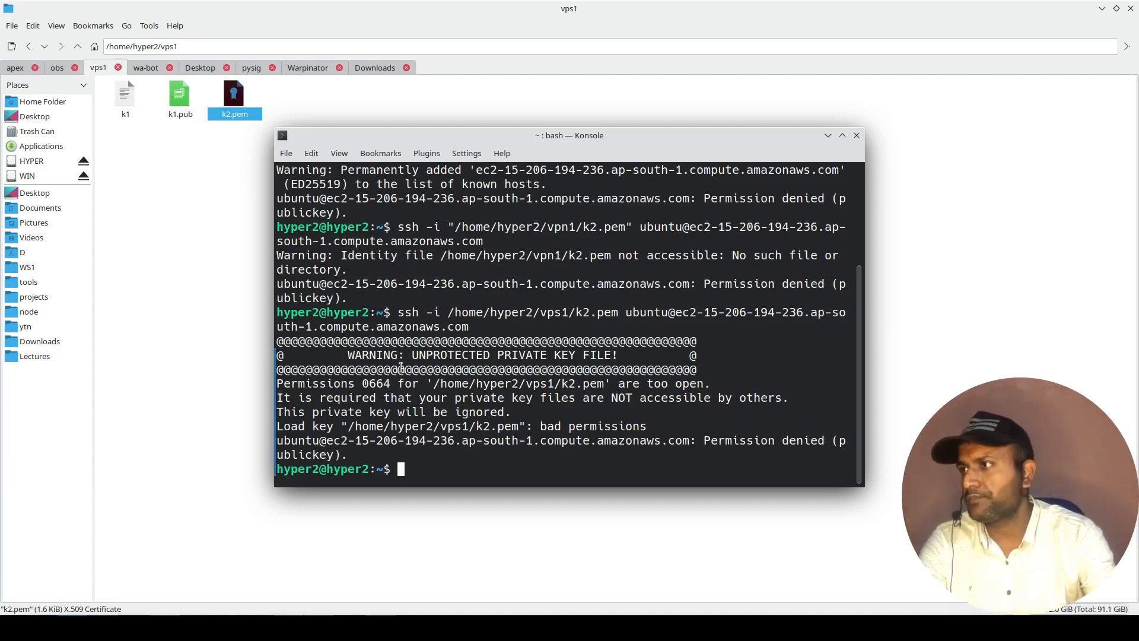
drag(436, 385, 692, 385)
click(618, 385)
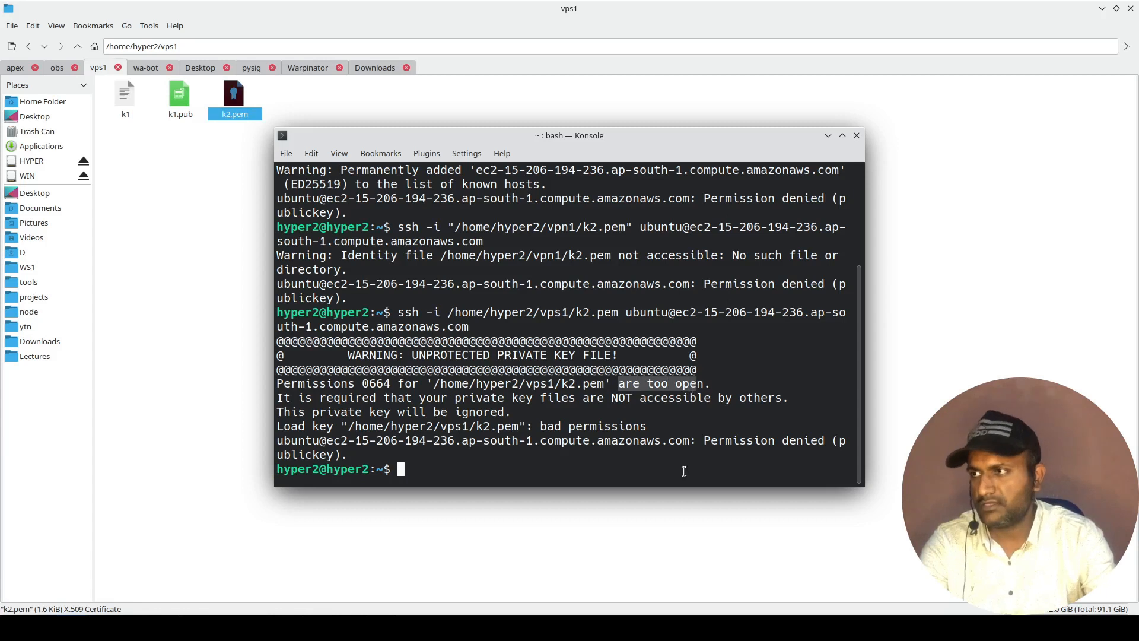
click(689, 446)
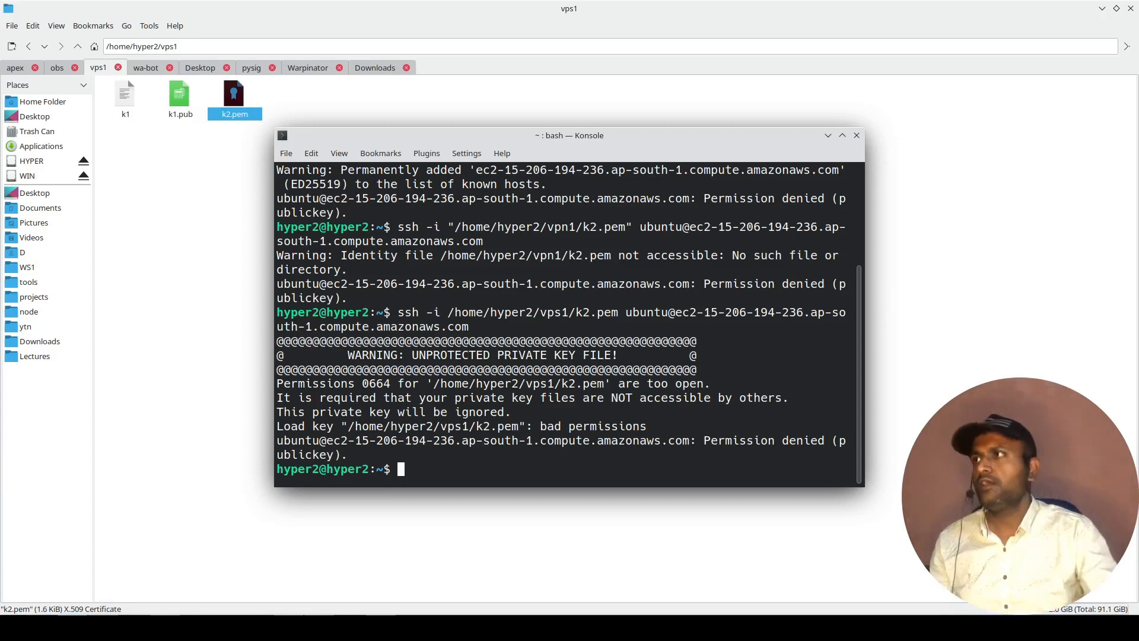
Switch to the file manager, open the properties of k2.pem, and examine its view and change permission options.
click(201, 164)
right_click(231, 112)
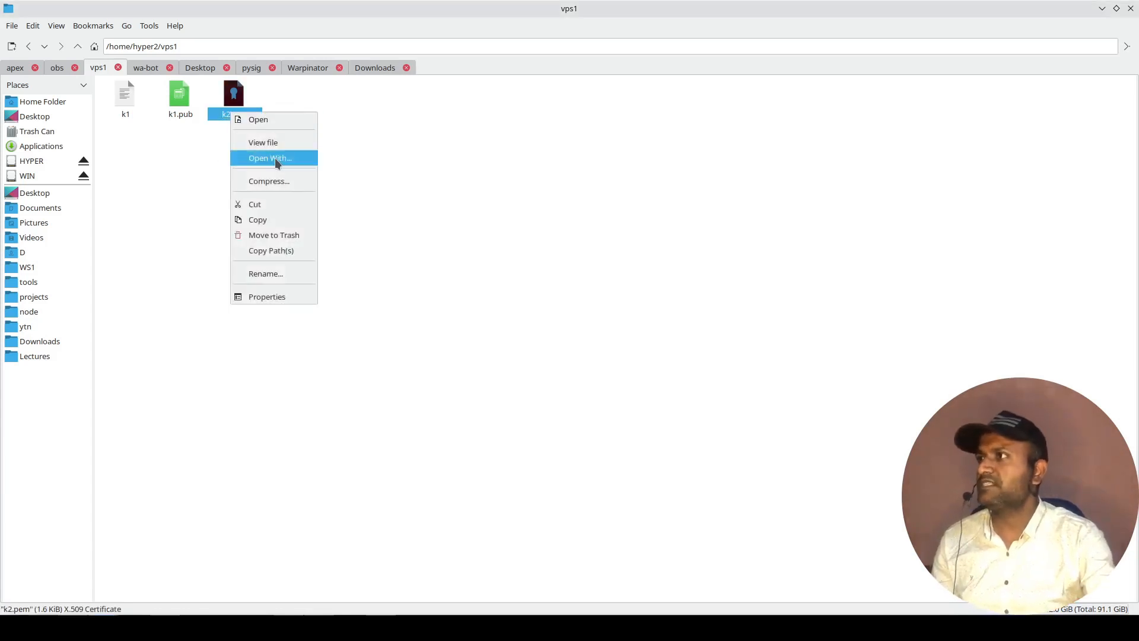
click(298, 299)
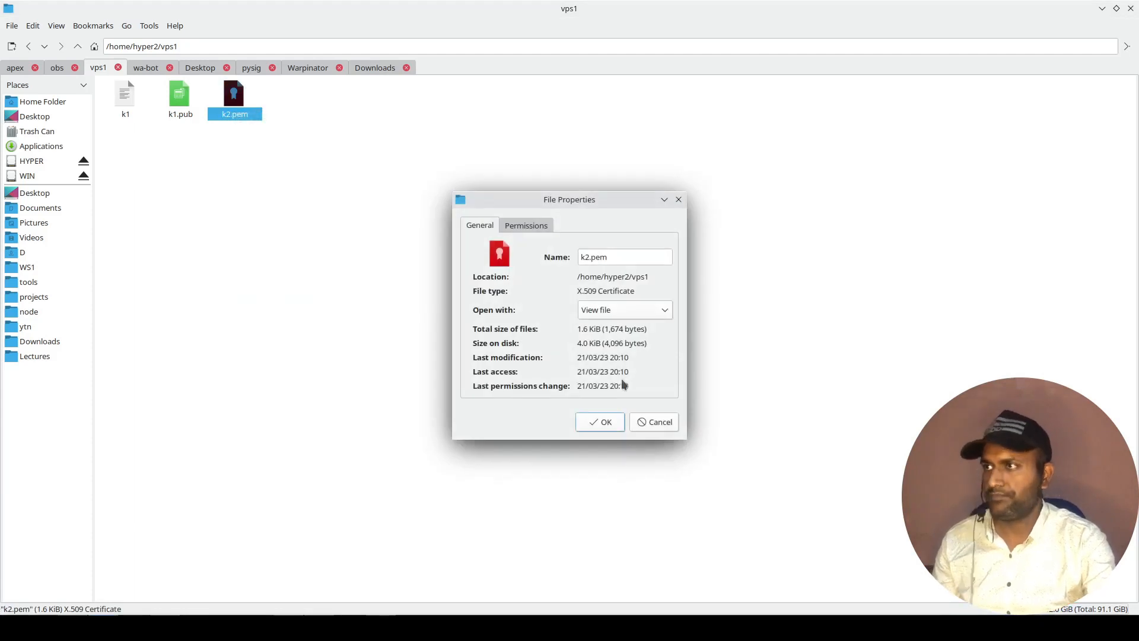
click(525, 225)
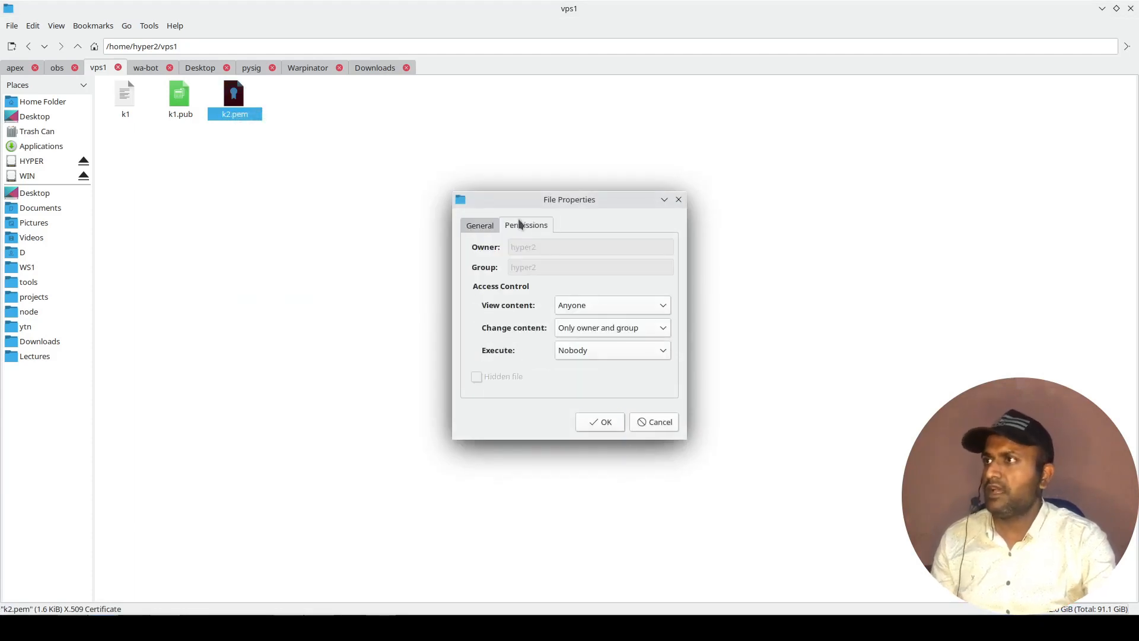
click(589, 305)
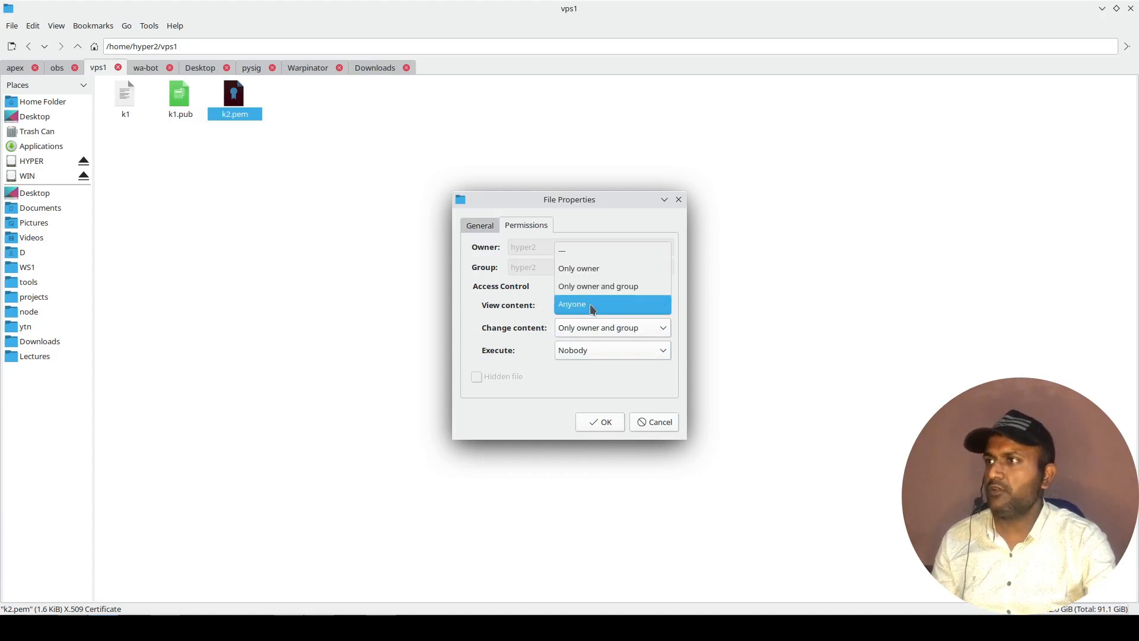
click(518, 343)
click(604, 331)
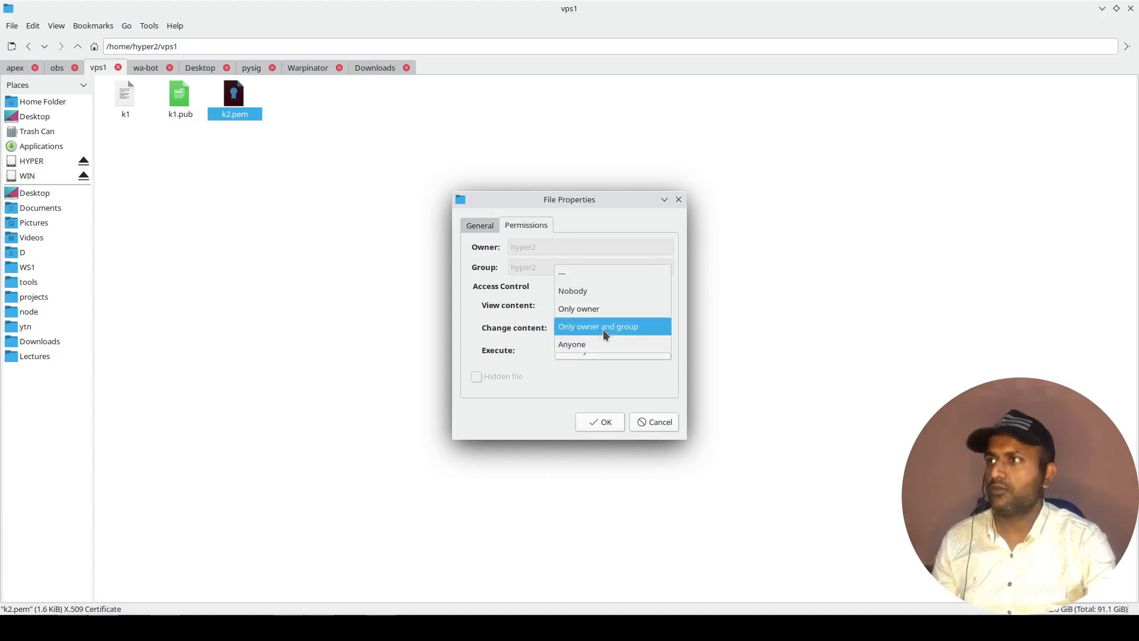
click(603, 333)
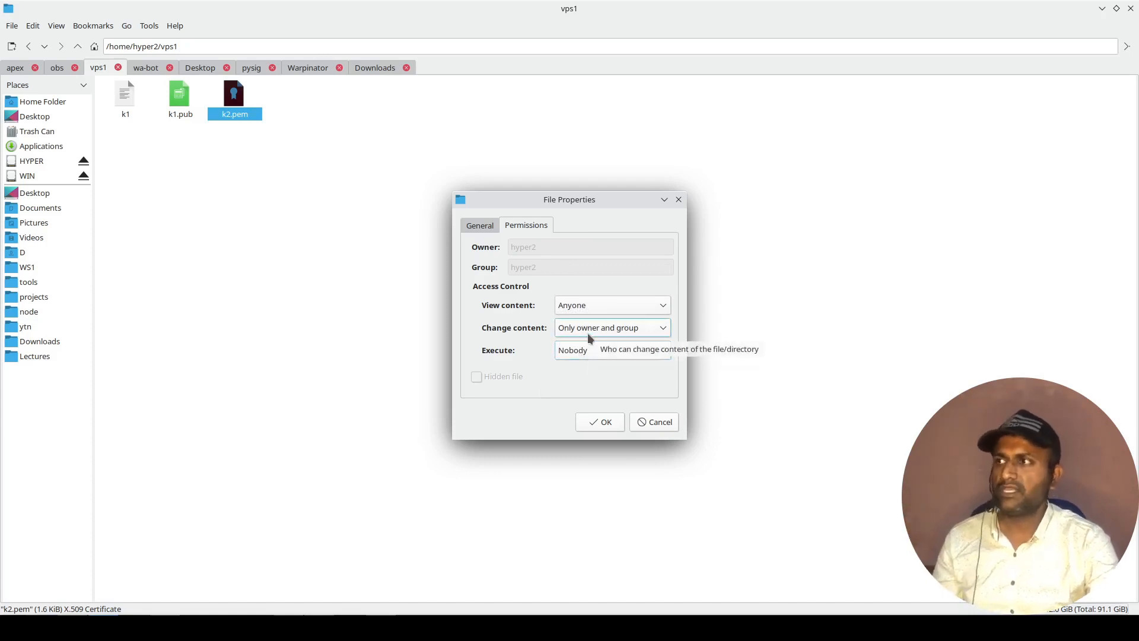
click(588, 333)
click(542, 332)
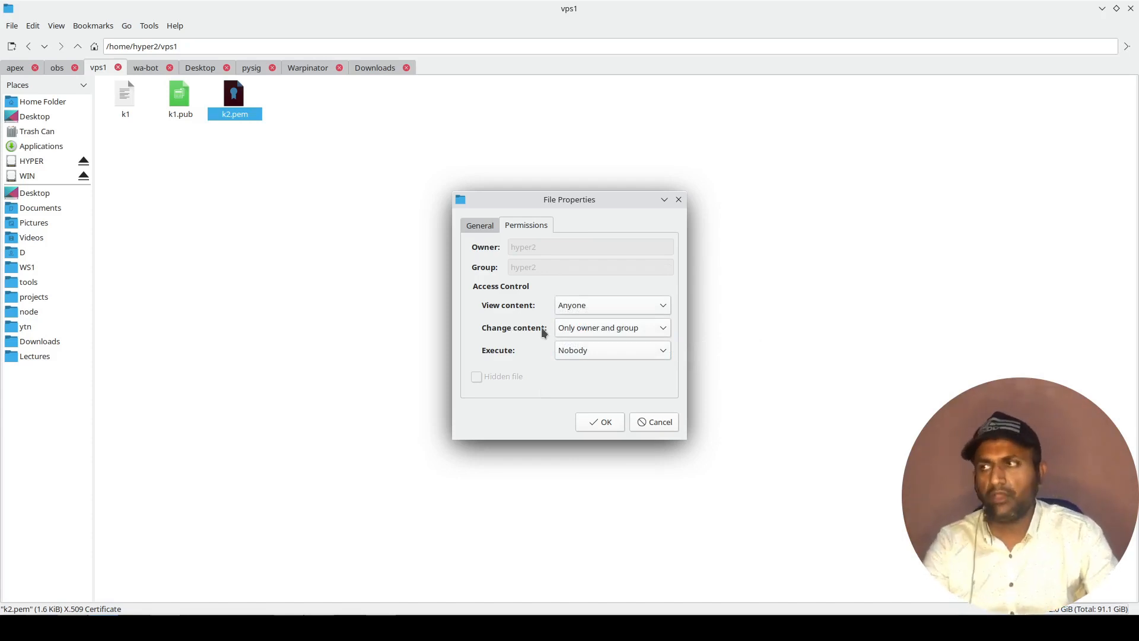
click(595, 305)
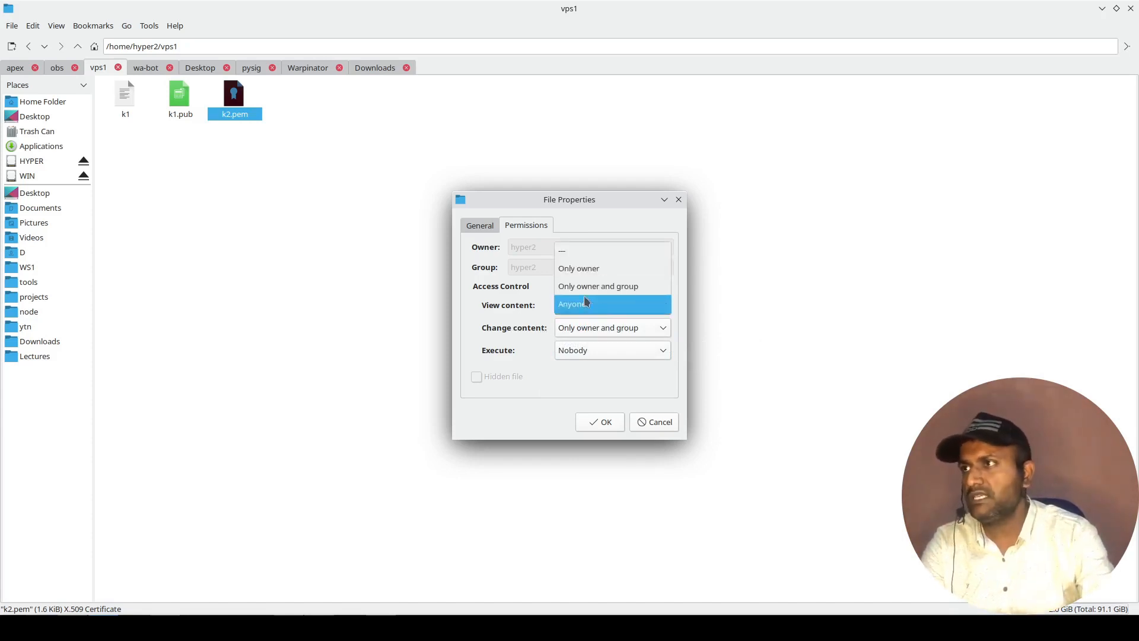
click(586, 271)
click(584, 334)
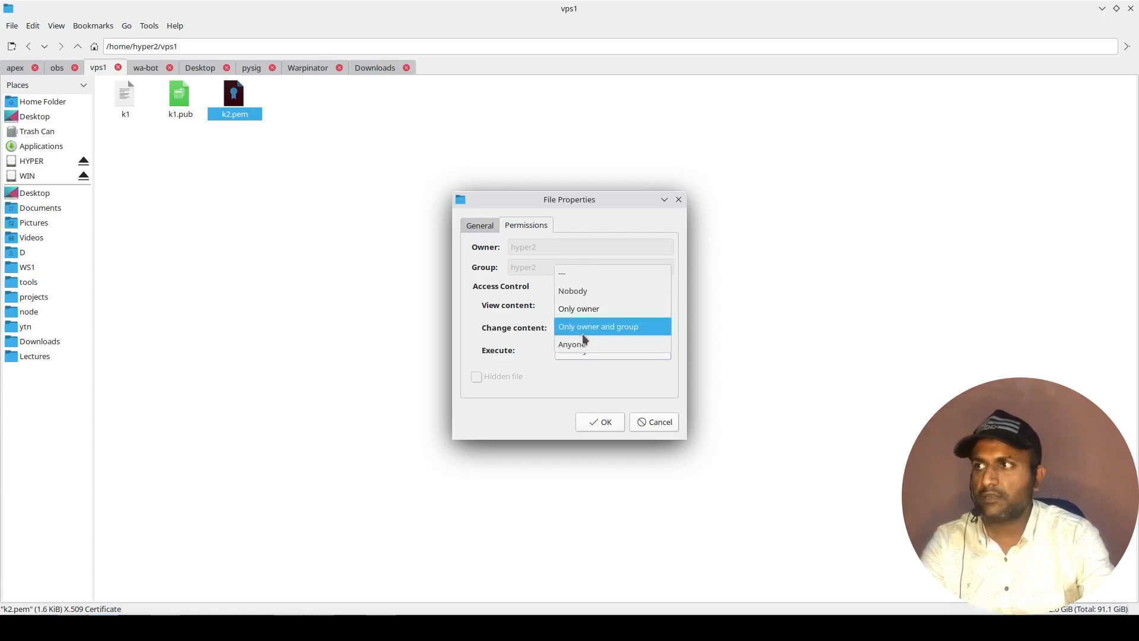
click(500, 306)
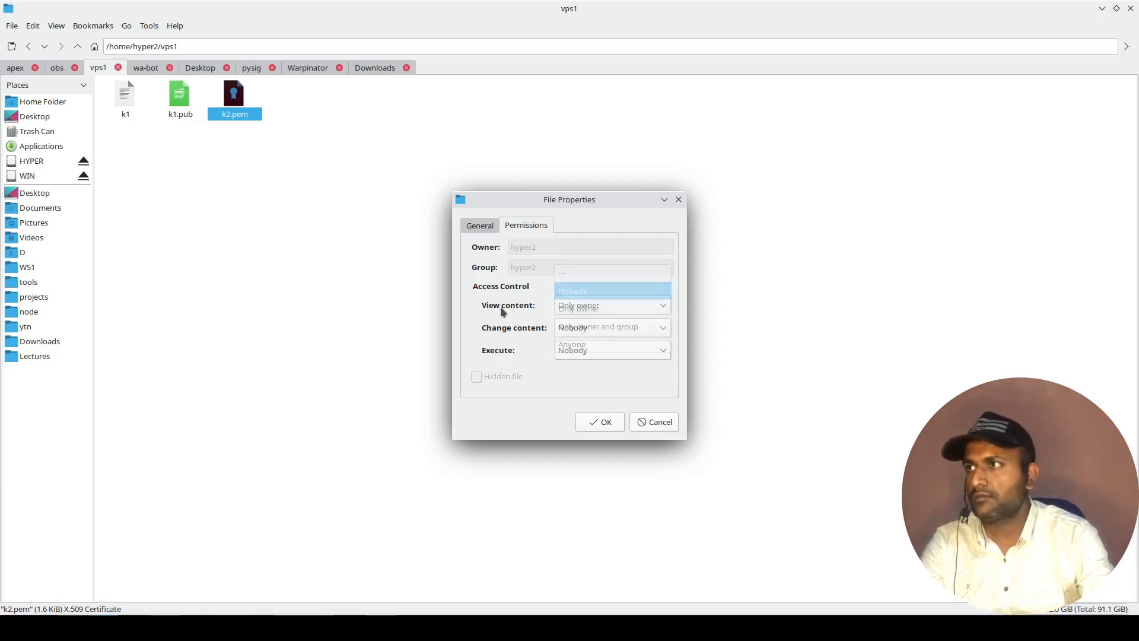
click(644, 428)
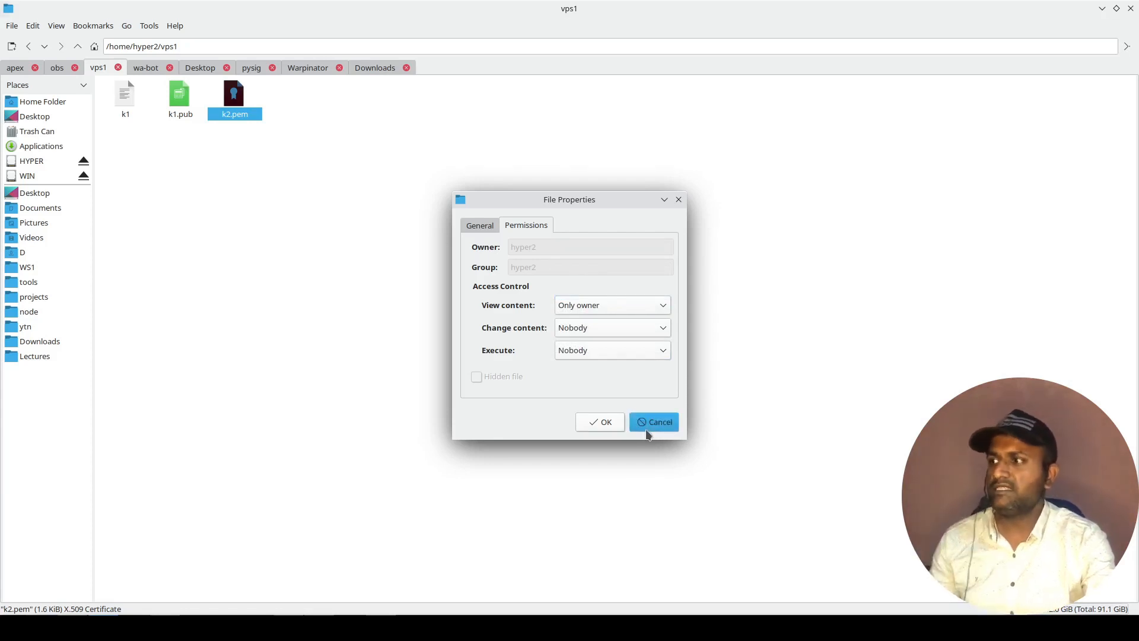
Return to Konsole and list the home folder, then /home/hyper2/vps1/ plainly and again in detail with -al.
key(alt+Tab)
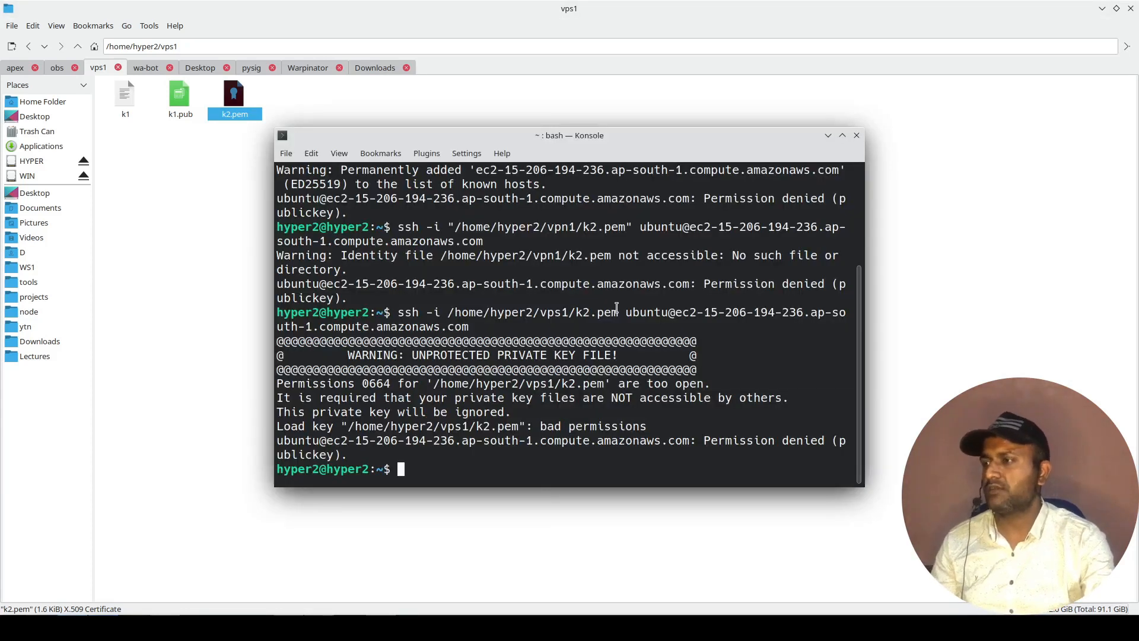
text(ls)
key(Return)
text(ls)
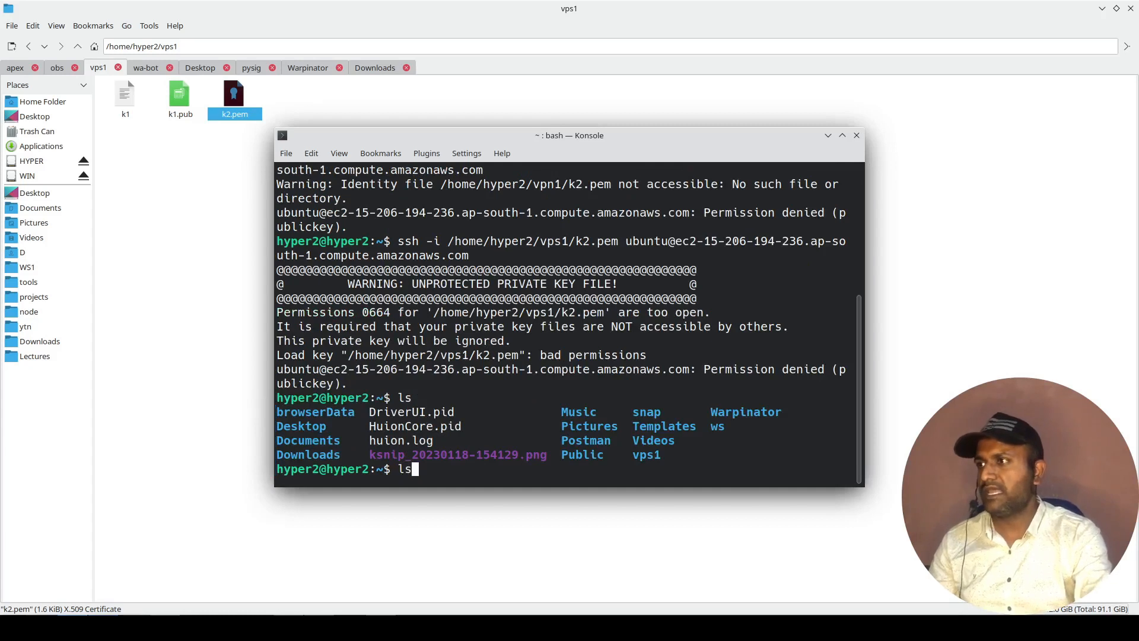
text( /home/hy)
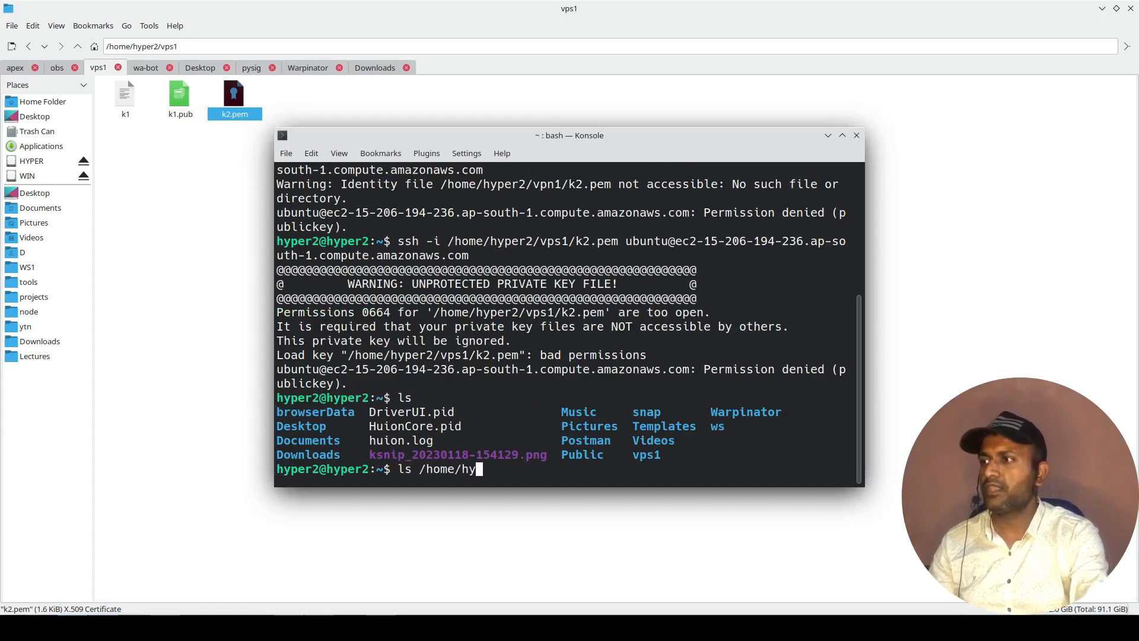
text(per2/vps1/)
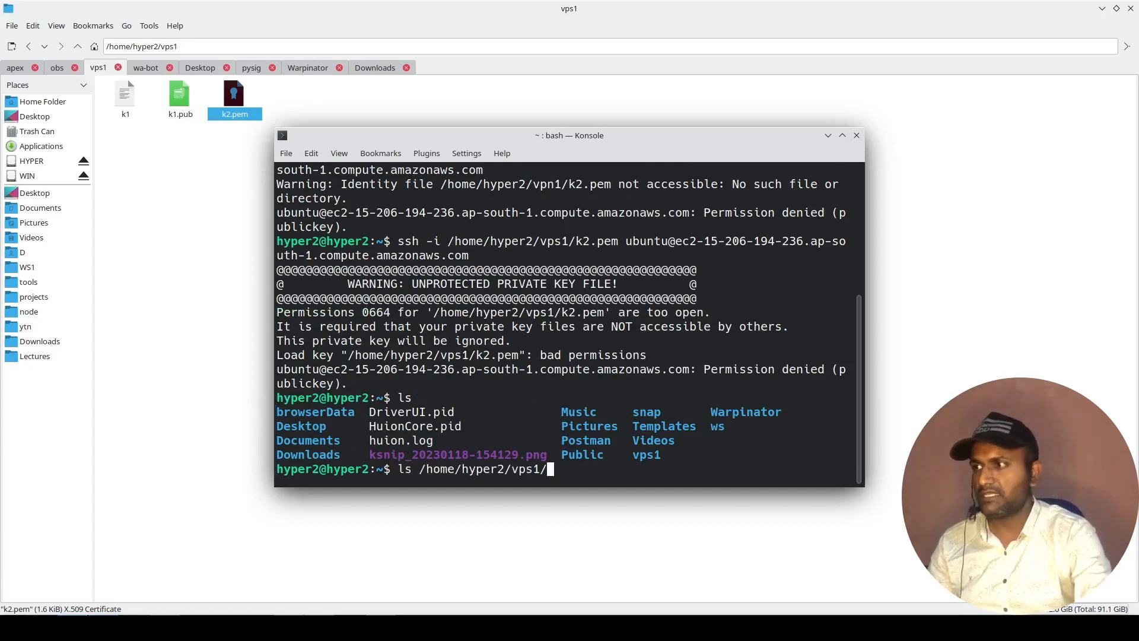
key(Return)
key(Up)
text(-al)
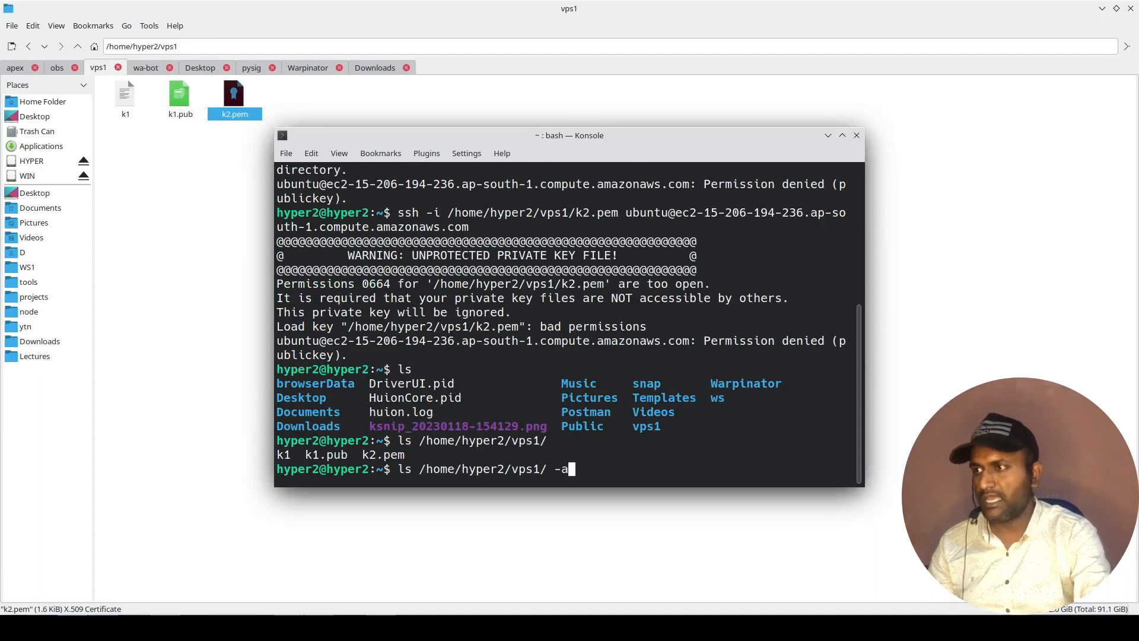
key(Return)
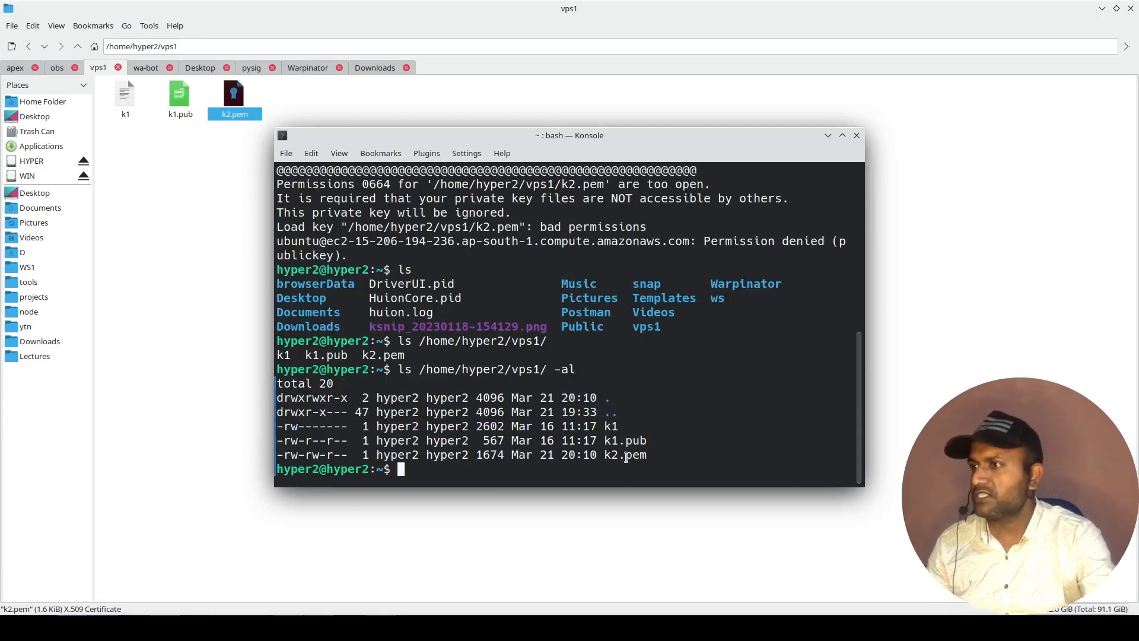
Examine the owner and group permission flags of k2.pem in the detailed listing and compare them with those of k1.
drag(703, 455, 611, 455)
triple_click(287, 457)
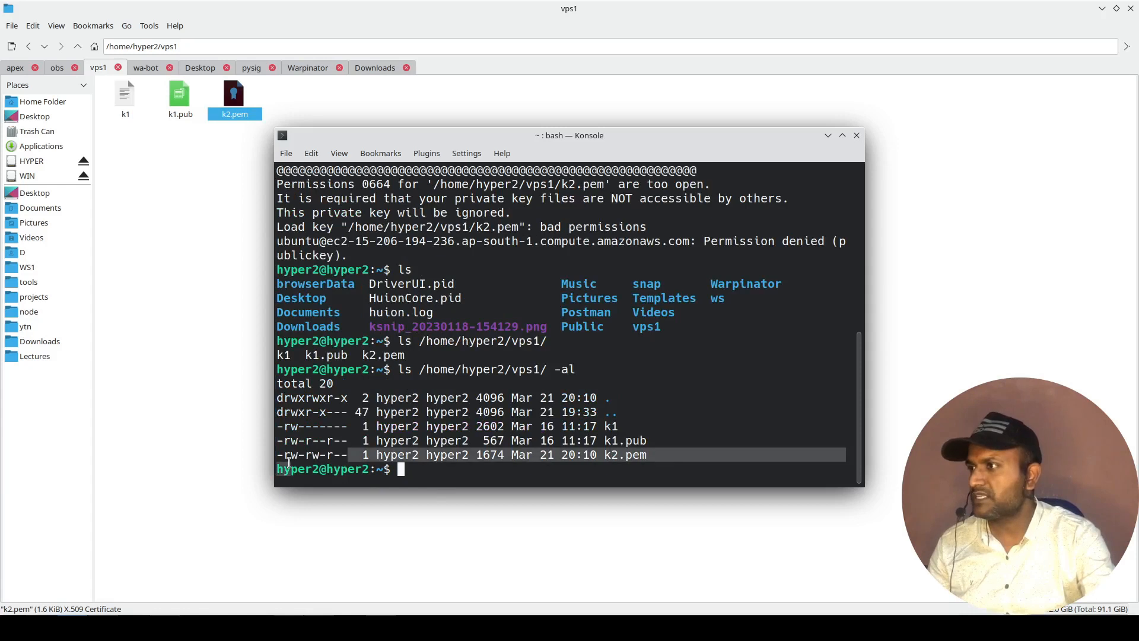
click(288, 459)
drag(285, 456, 291, 456)
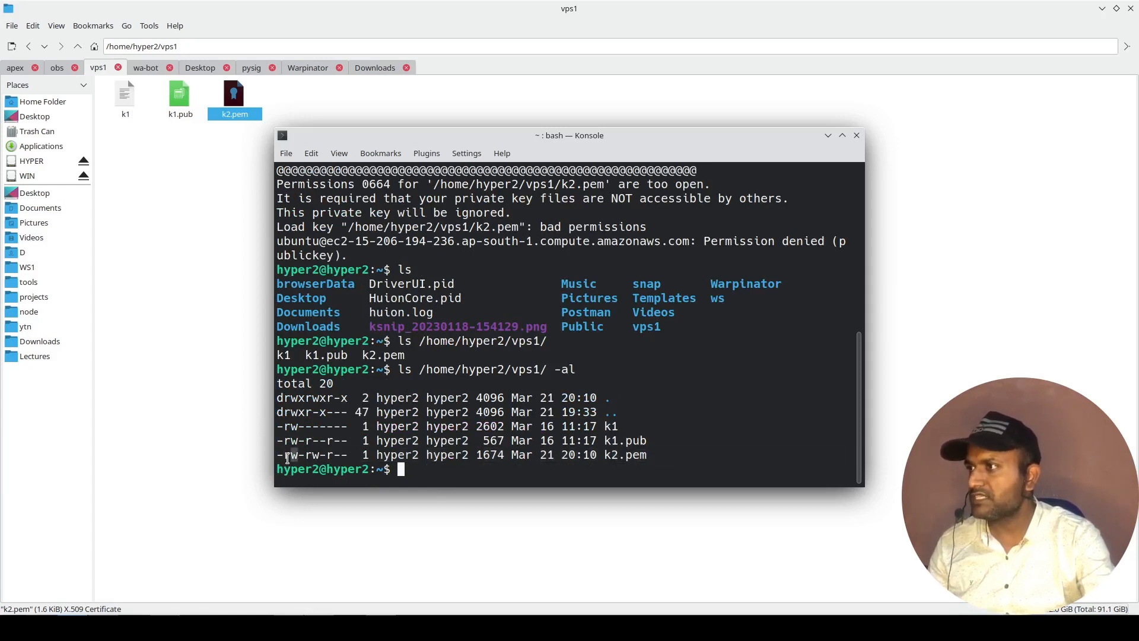
drag(285, 457, 303, 460)
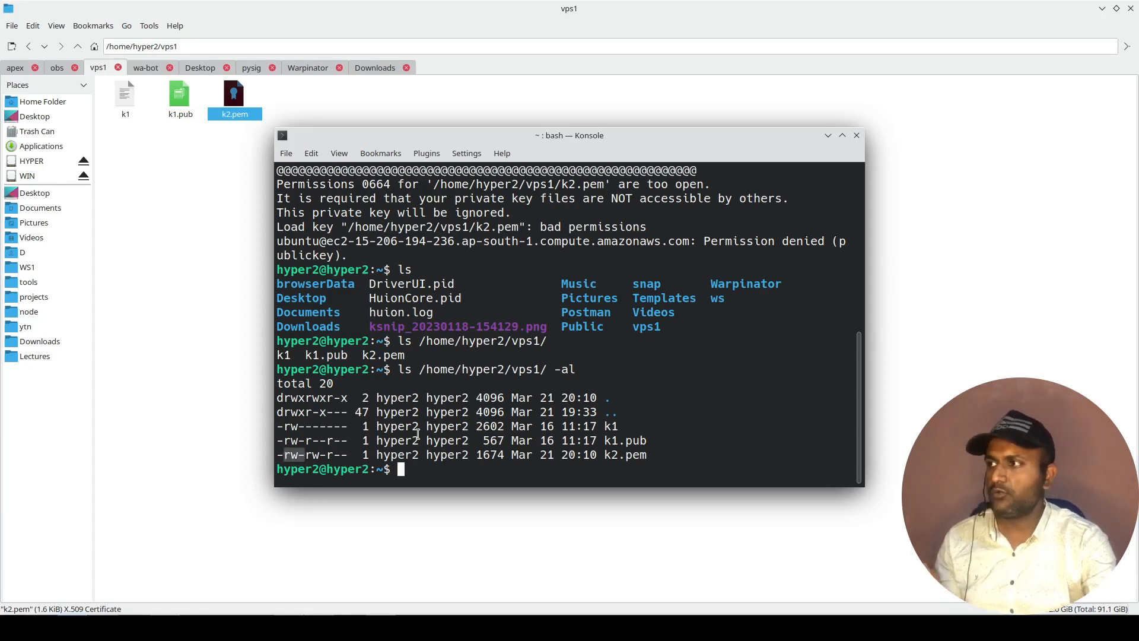
click(326, 457)
drag(305, 457, 322, 456)
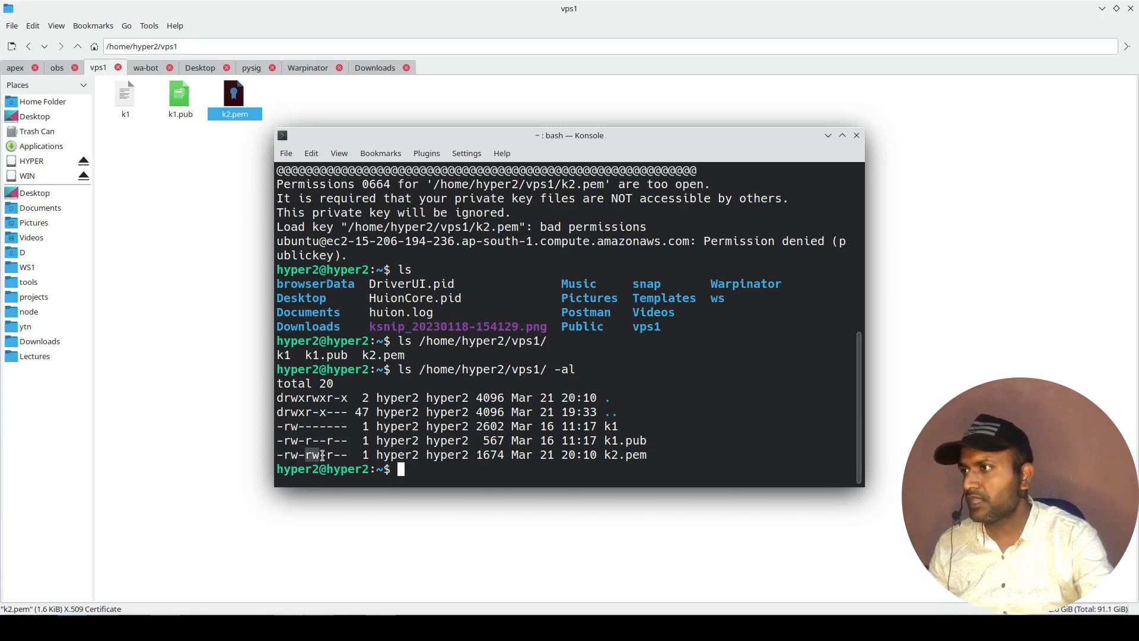
click(662, 415)
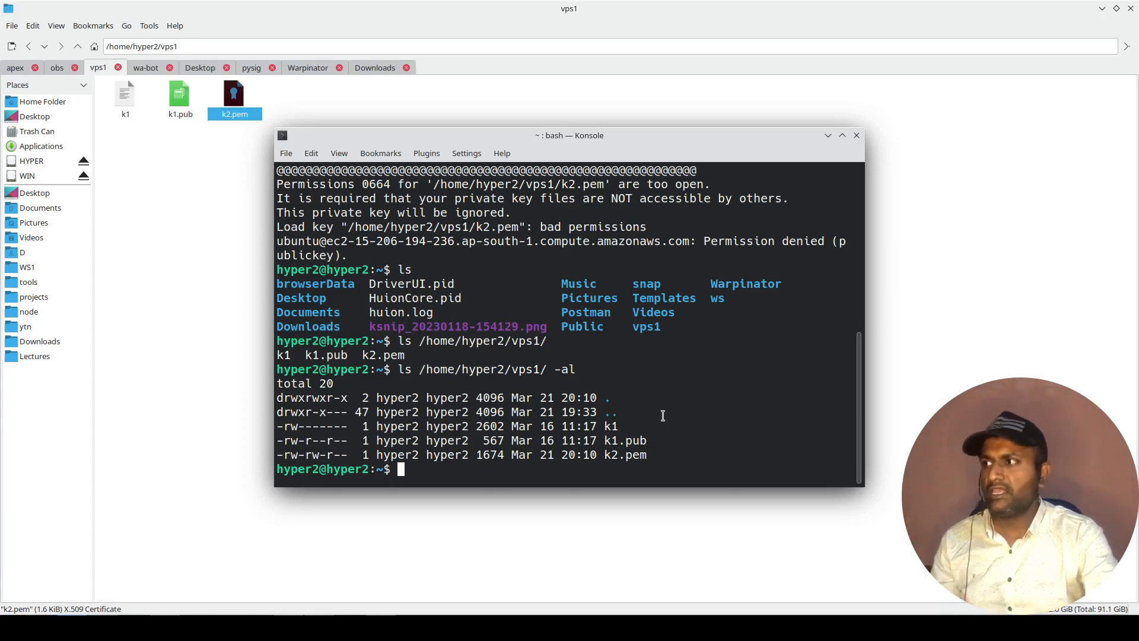
mouse_move(284, 427)
mouse_down()
mouse_move(320, 428)
mouse_move(305, 427)
mouse_up()
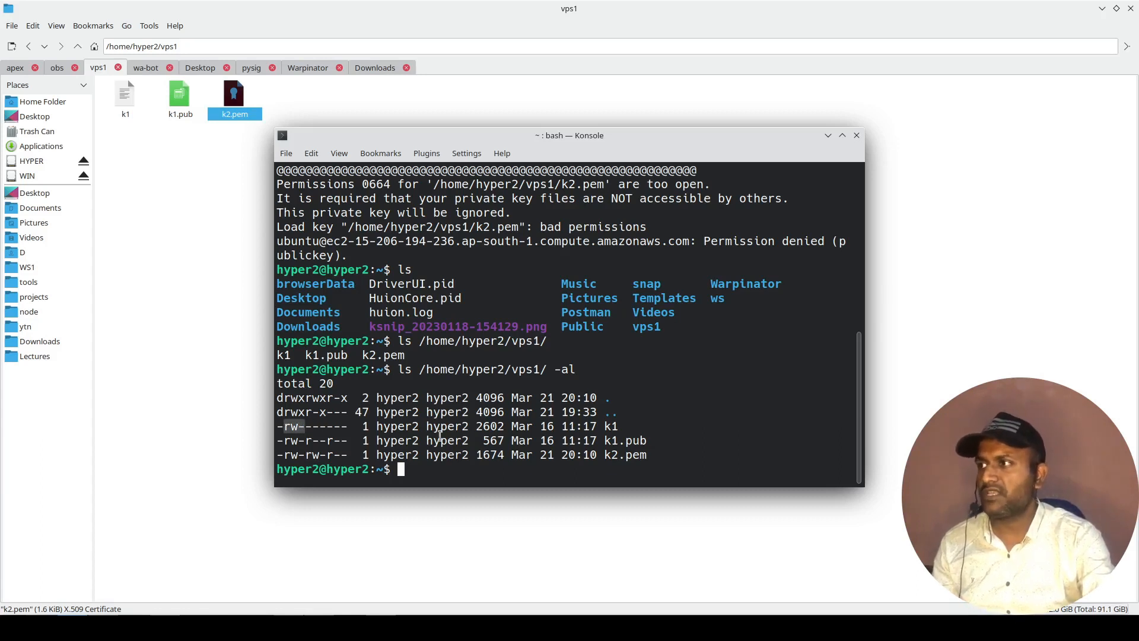
click(483, 426)
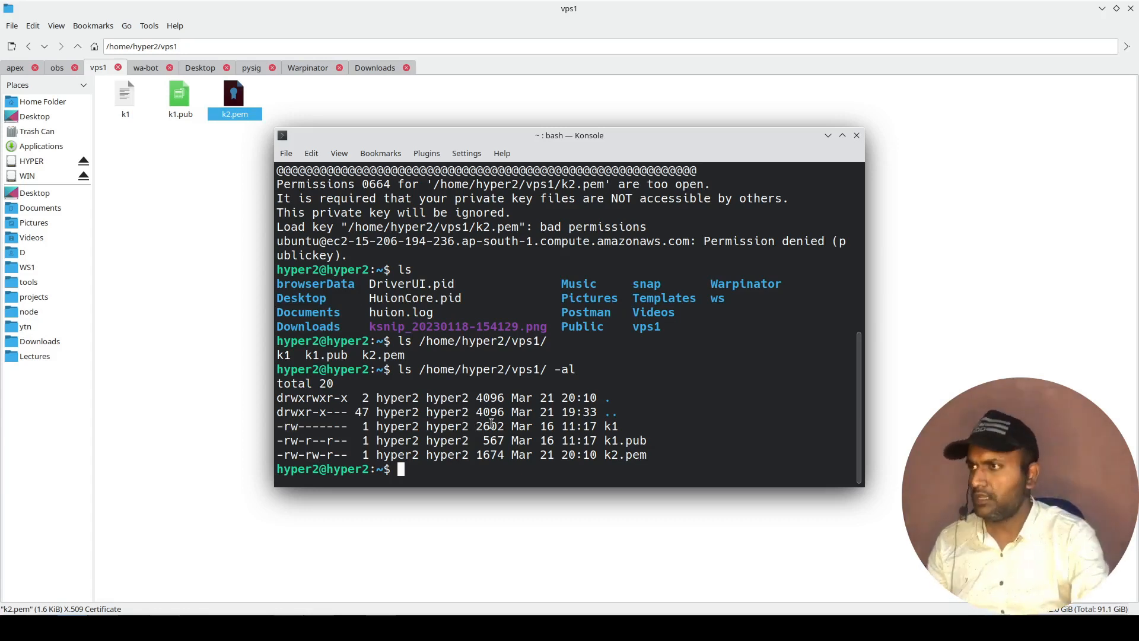
Restrict the key file to owner read-only by running chmod 400 on /home/hyper2/vps1/k2.pem.
text(chmod 400 )
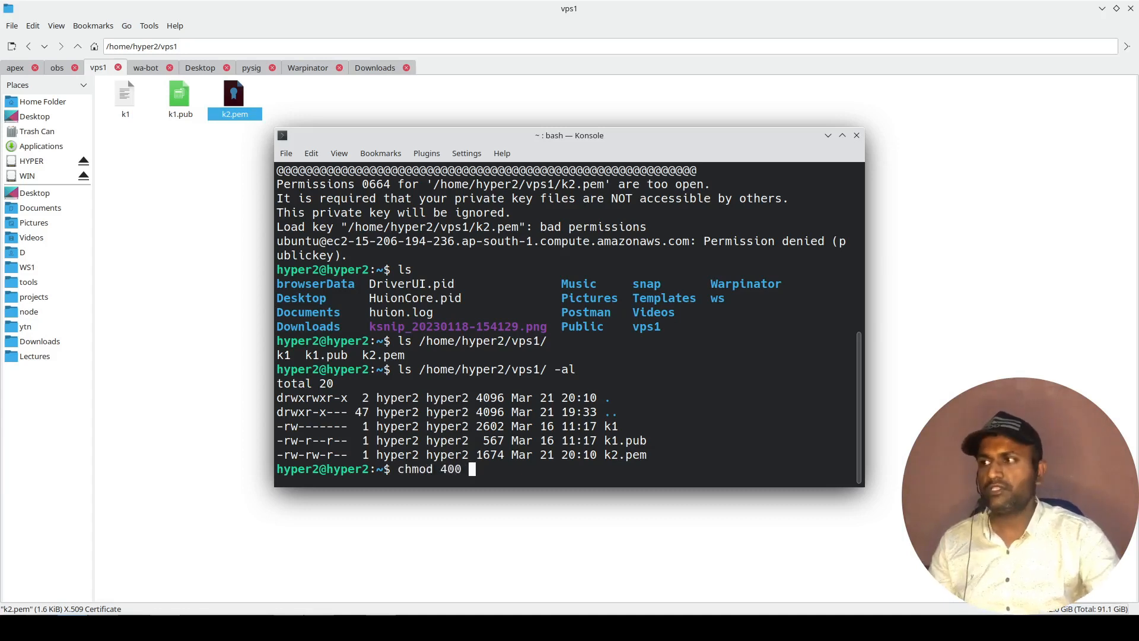
text(/hy)
key(BackSpace)
key(BackSpace)
key(BackSpace)
text(/home/hy)
key(Tab)
text(vp)
key(Tab)
text(k2)
key(Tab)
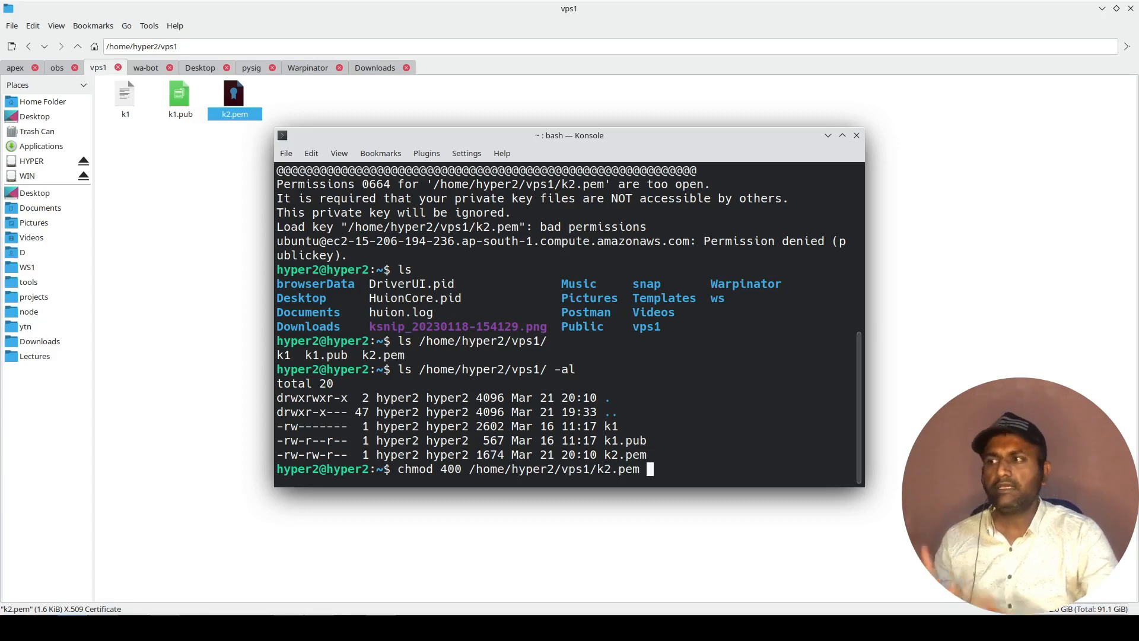
key(Return)
Rerun the detailed listing of /home/hyper2/vps1/ and check the permission flags of k2.pem.
key(Up)
key(Up)
key(Return)
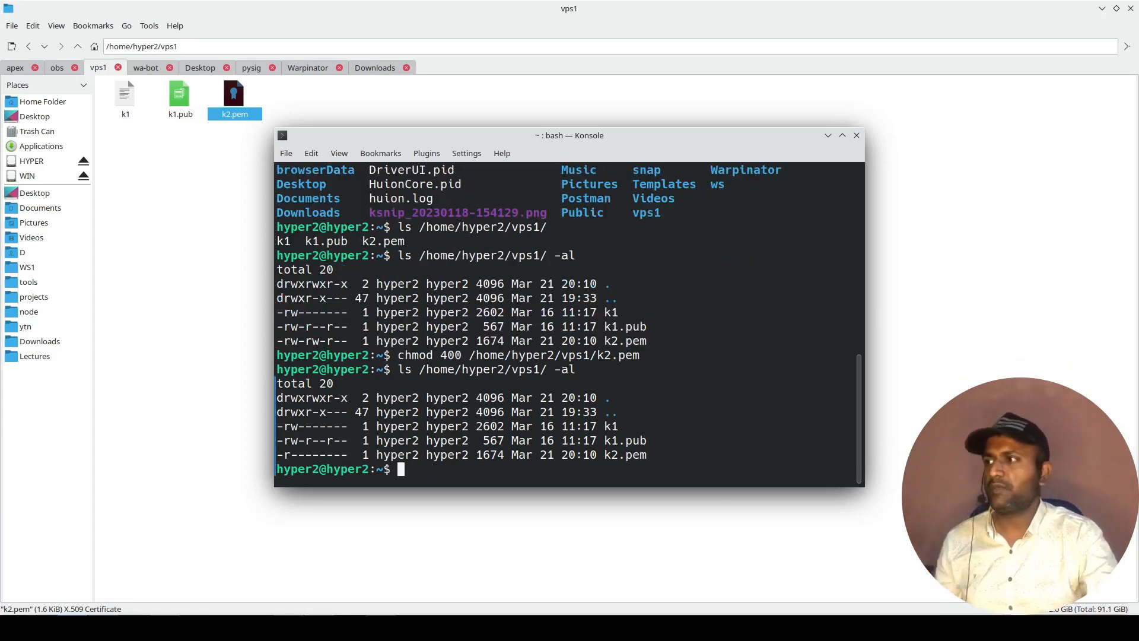
drag(285, 455, 347, 456)
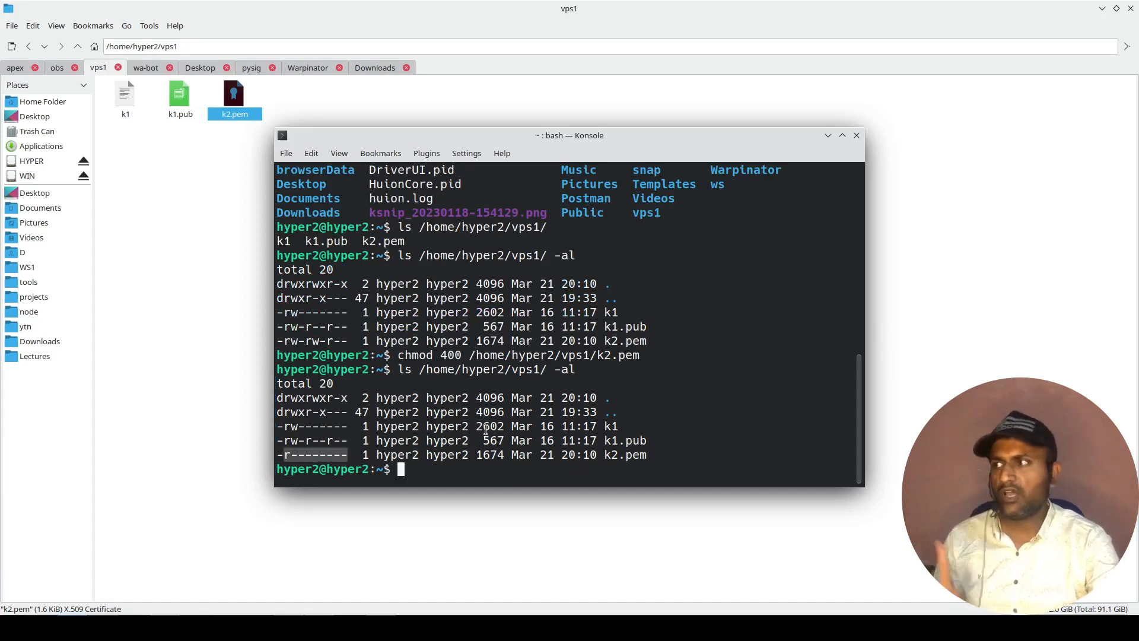
Connect over SSH to the instance's public DNS as ubuntu with /home/hyper2/vps1/k2.pem, and clear the terminal.
click(542, 401)
key(Up)
key(Up)
key(Up)
key(Up)
key(Up)
key(Up)
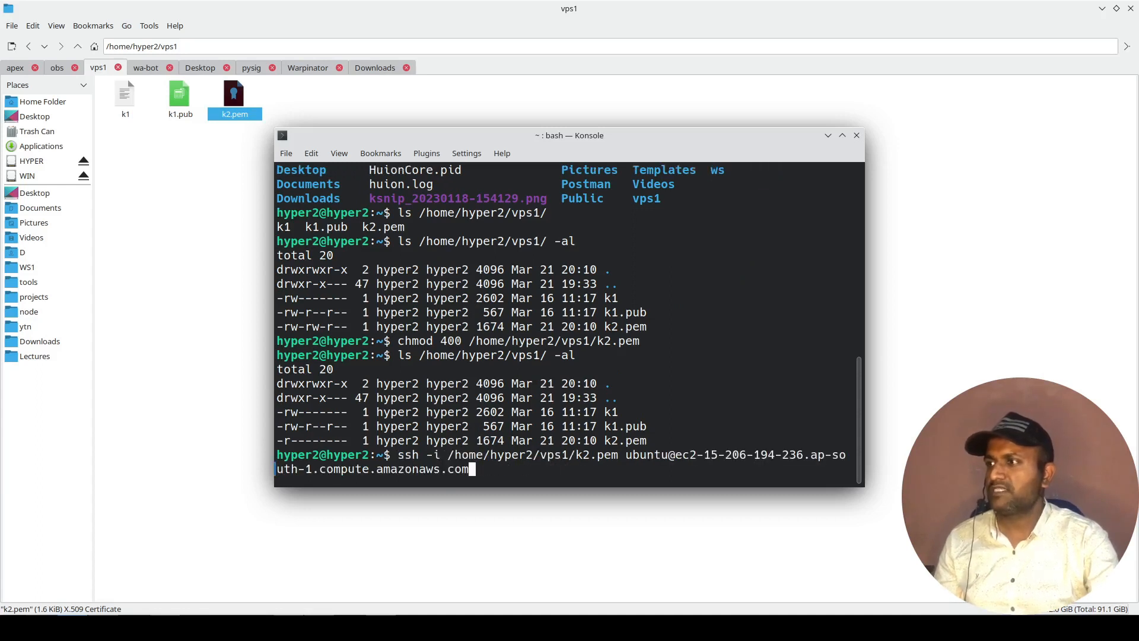
key(Return)
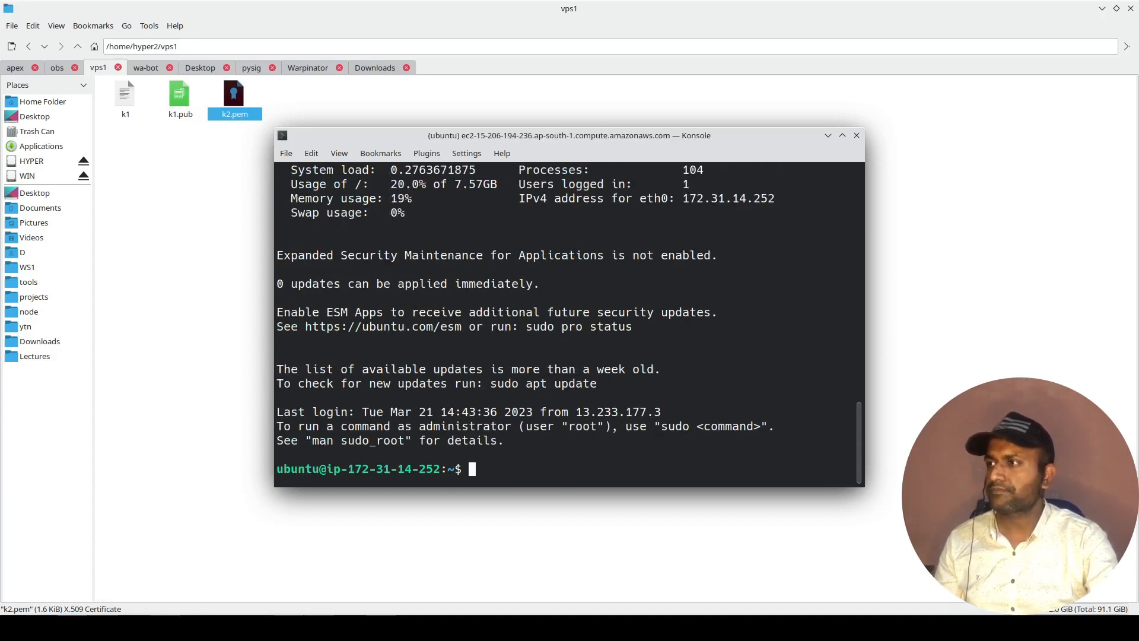
text(clear)
key(Return)
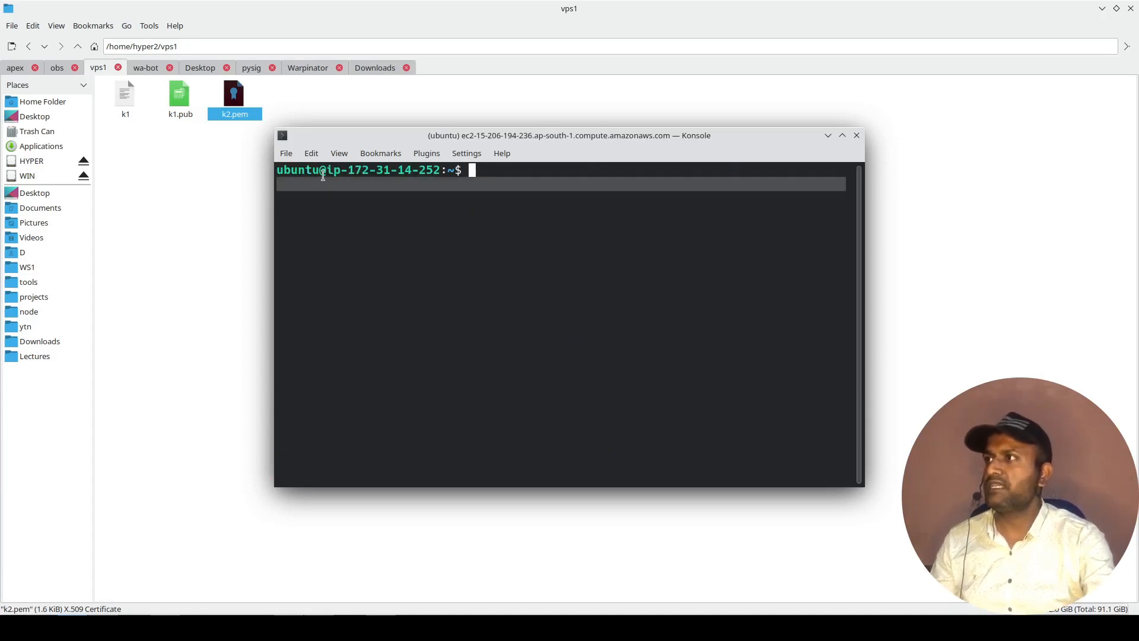
drag(328, 173, 440, 172)
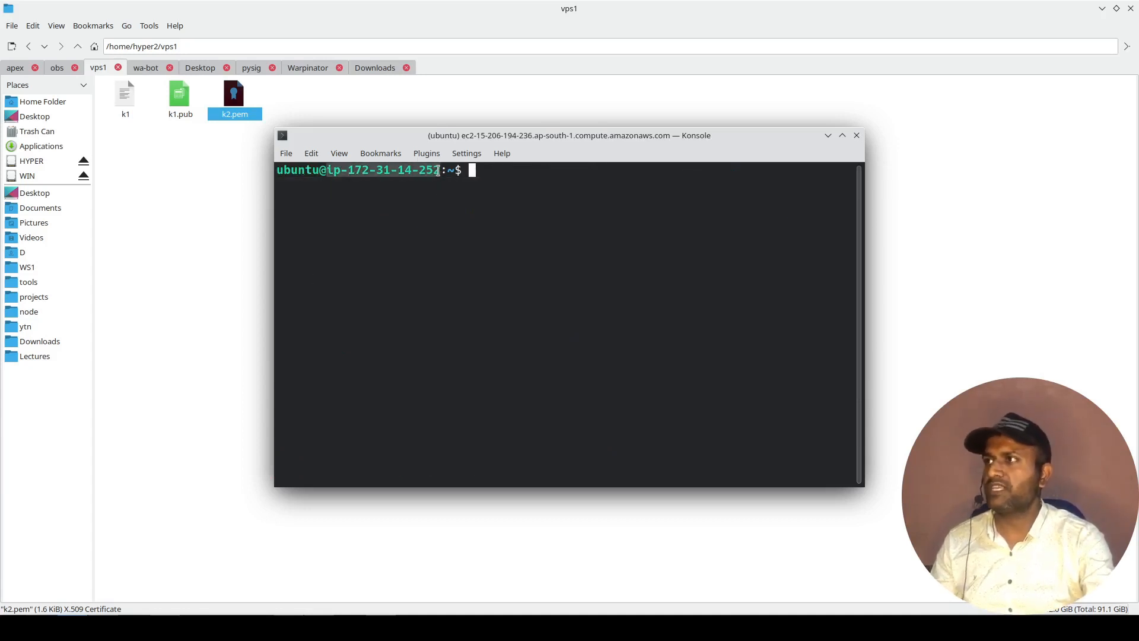
click(437, 215)
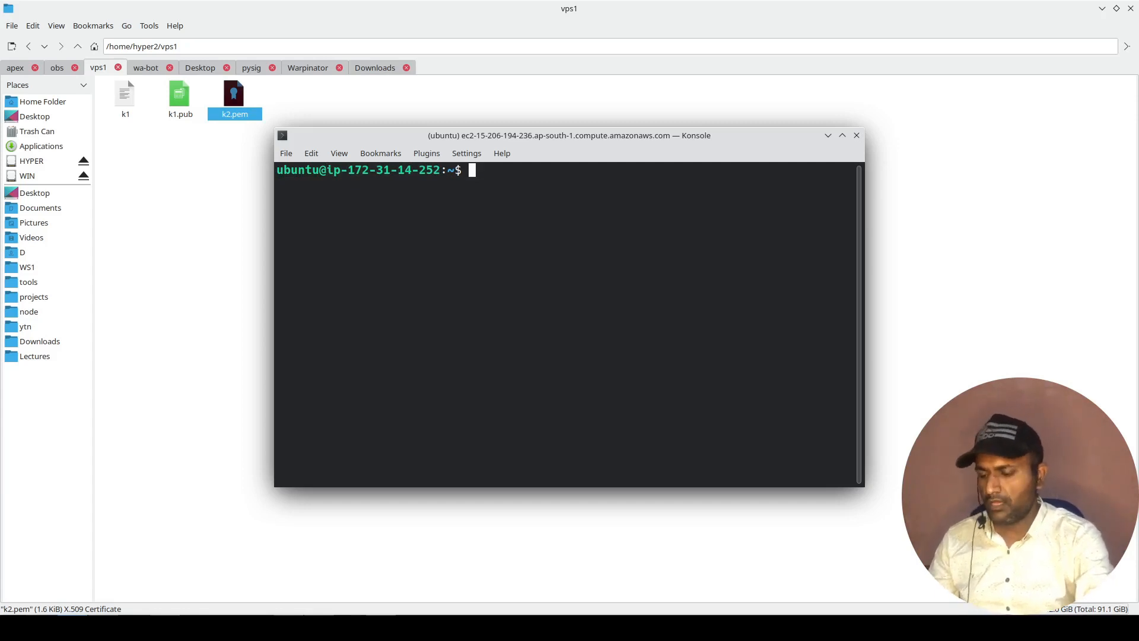
Refresh the instance's package lists with sudo apt update and clear the terminal.
text(sudo apt update)
key(Return)
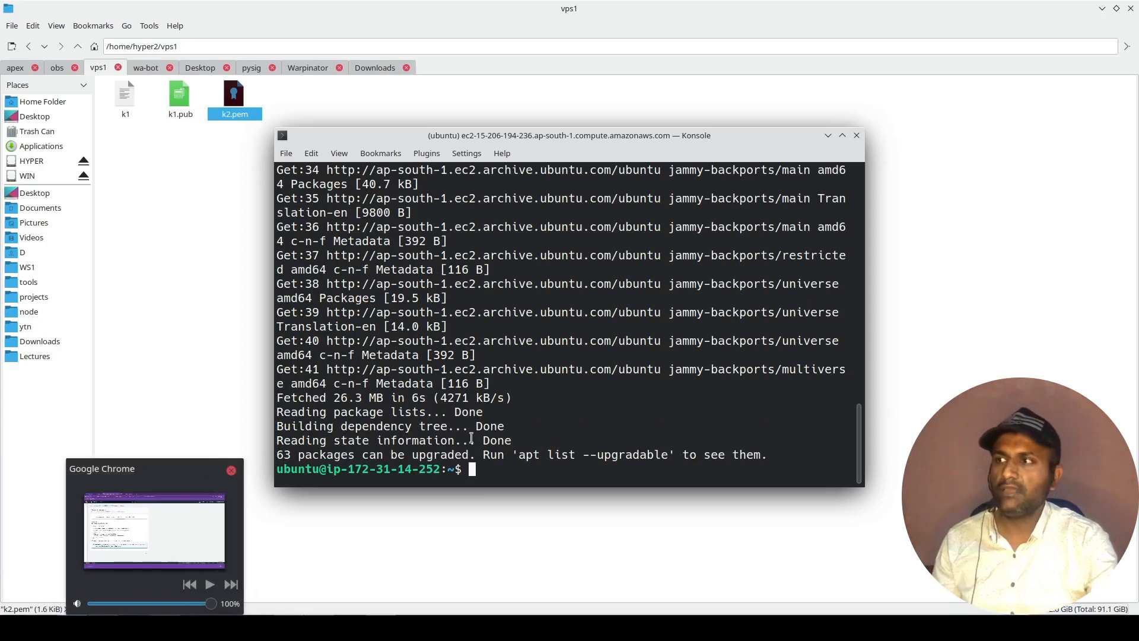
text(clear)
key(Return)
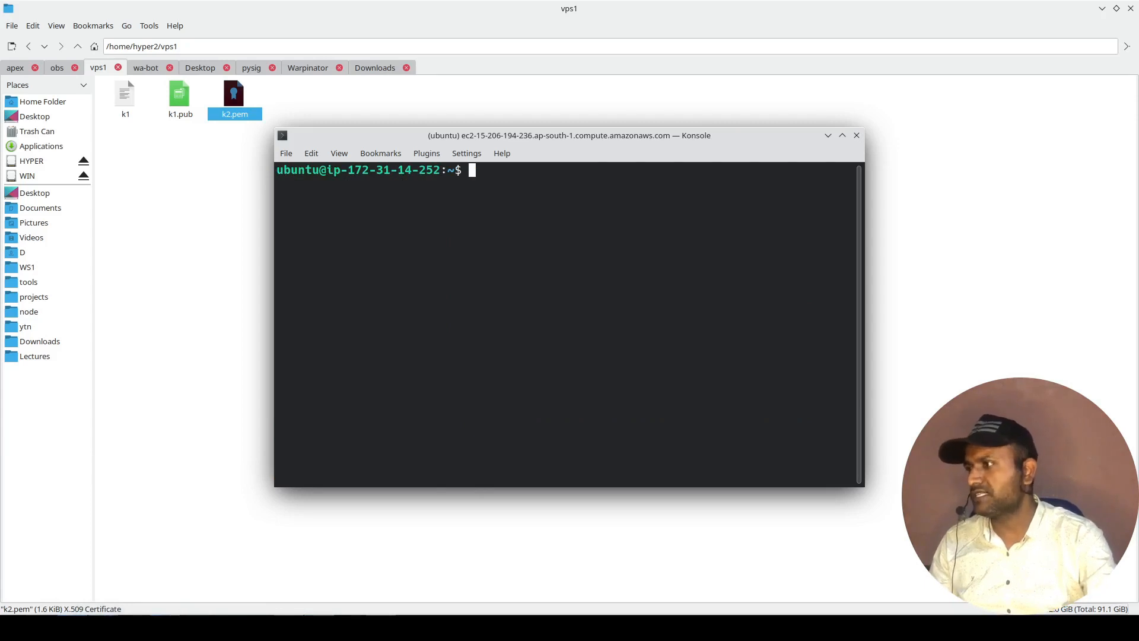
Switch to Chrome and search Google for "nvm install" in a new tab.
click(136, 614)
click(135, 626)
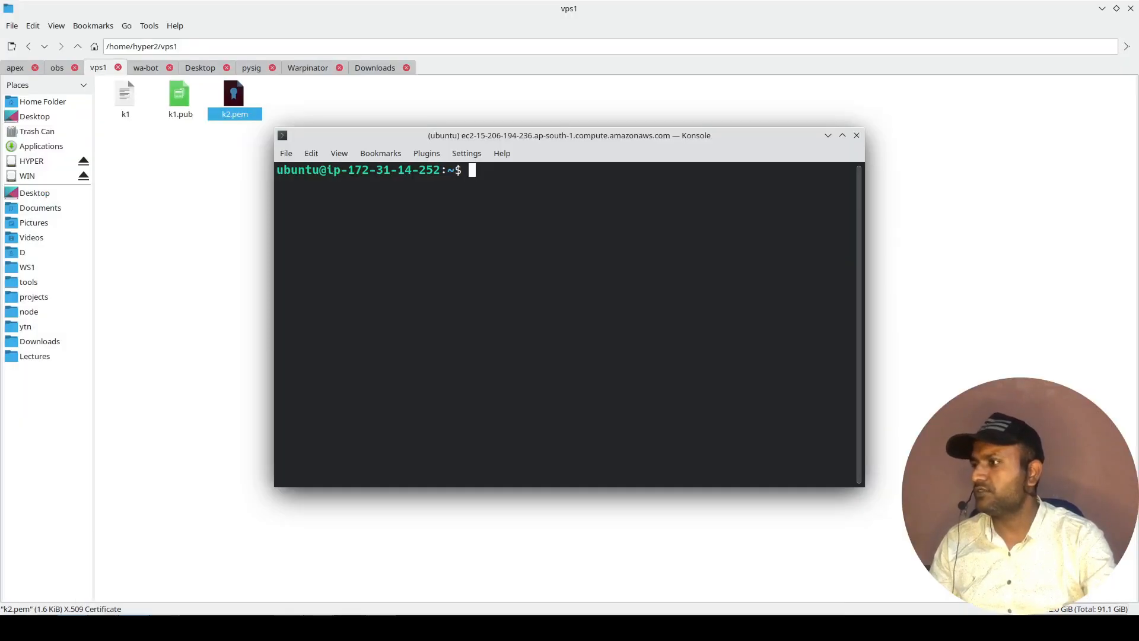
click(166, 626)
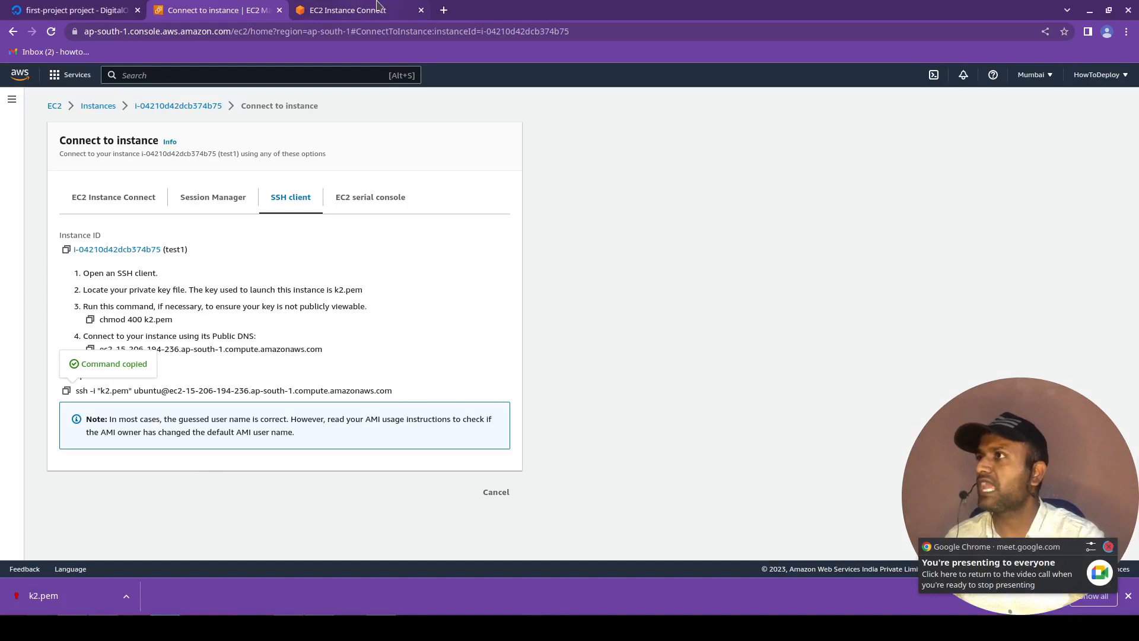
click(451, 12)
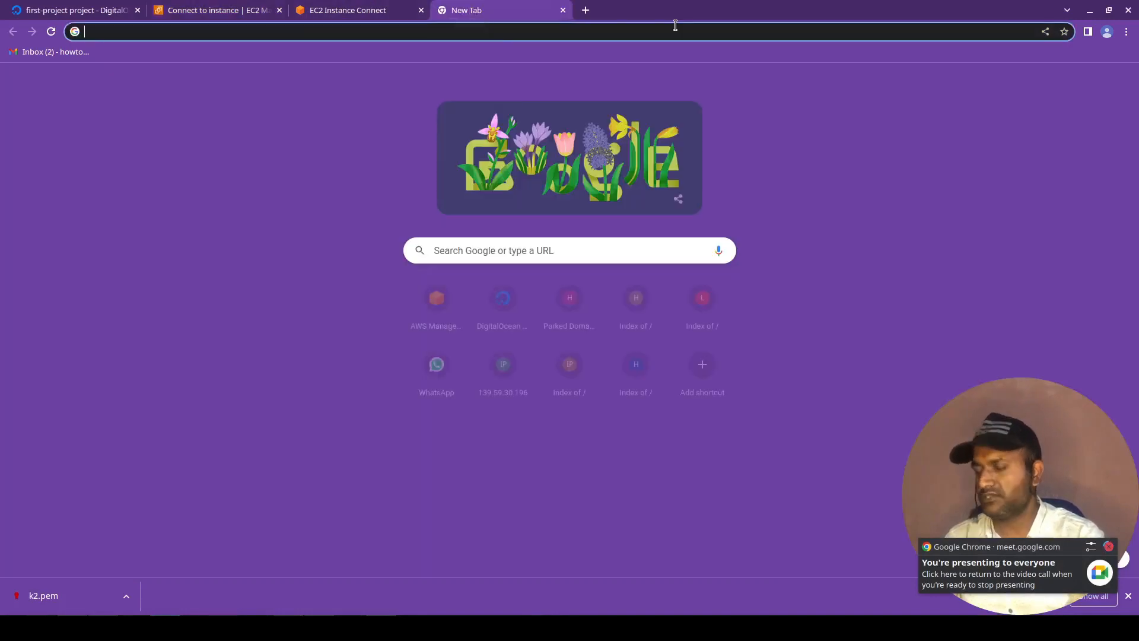
text(nvm install node)
key(BackSpace)
key(BackSpace)
key(BackSpace)
key(BackSpace)
key(Return)
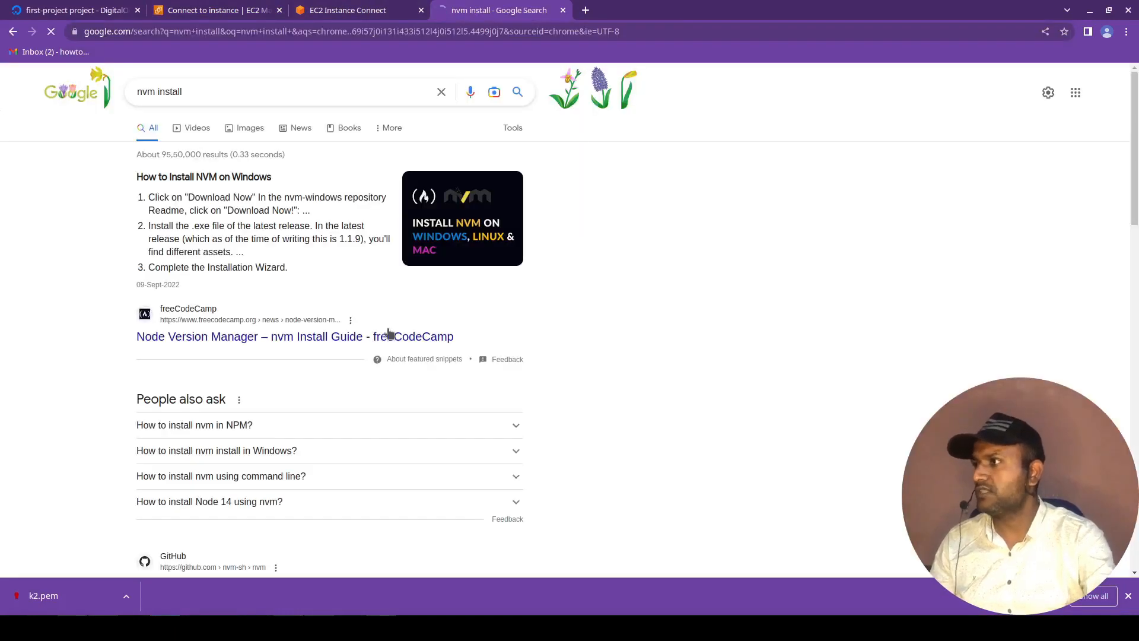
Open the nvm-sh/nvm GitHub repository from the results and copy the wget install command for v0.39.3 from its README.
scroll(386, 335, down, 7)
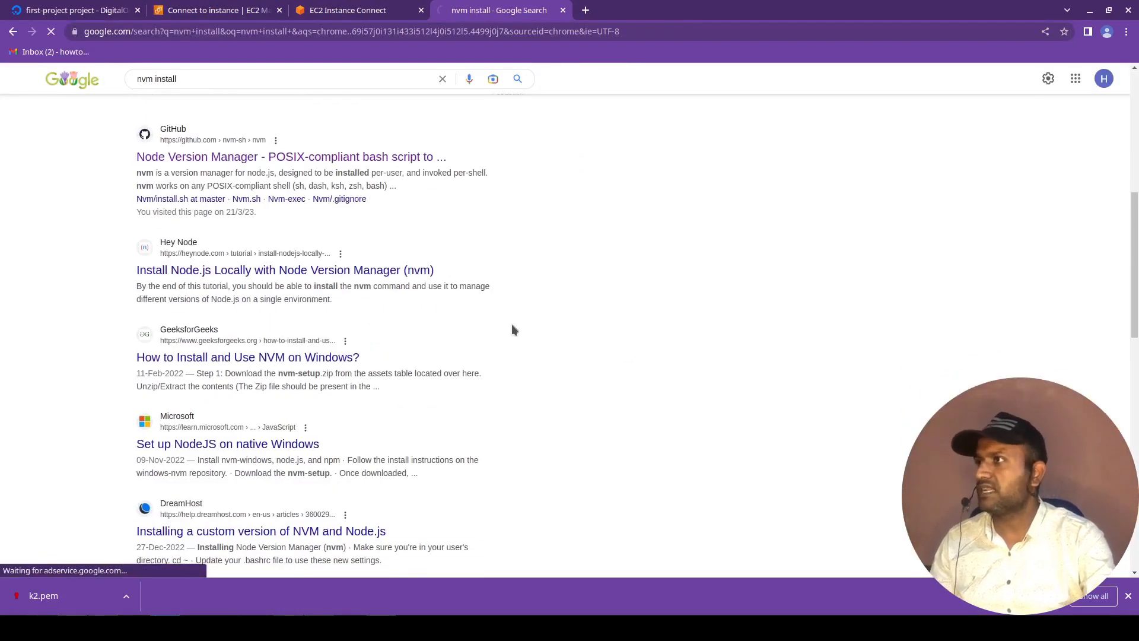
scroll(473, 437, down, 17)
scroll(472, 436, down, 12)
scroll(472, 436, up, 4)
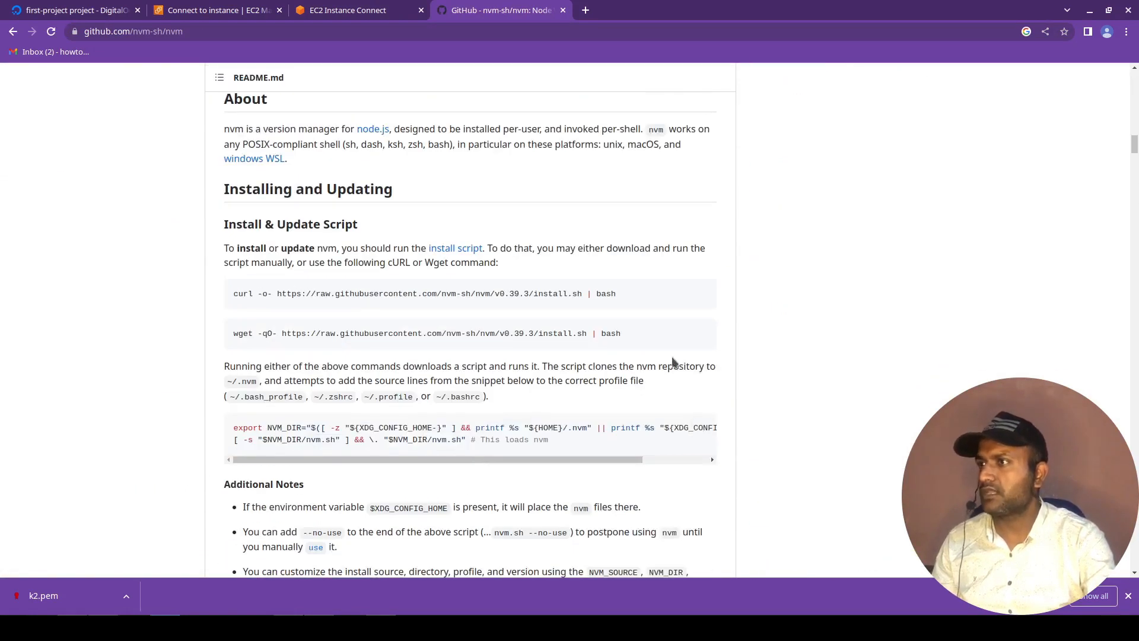
click(703, 332)
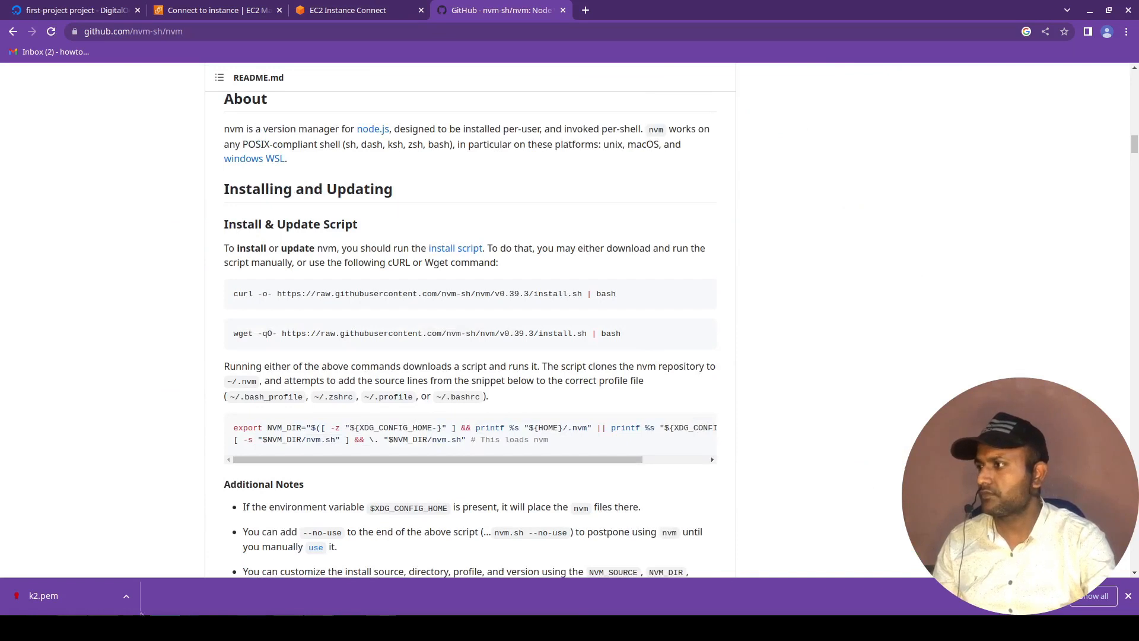
Switch to Konsole and run the copied nvm install command on the instance.
click(73, 627)
key(ctrl+shift+v)
key(Return)
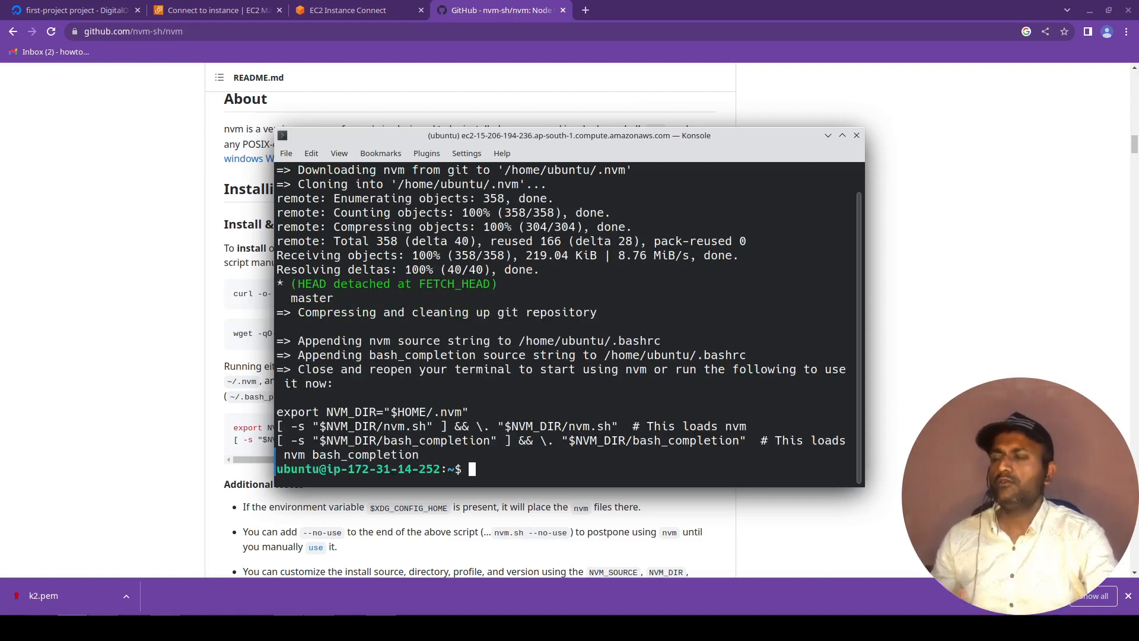
Log out of the instance, reconnect with the same SSH command, and check the nvm installation with nvm -v.
key(ctrl+c)
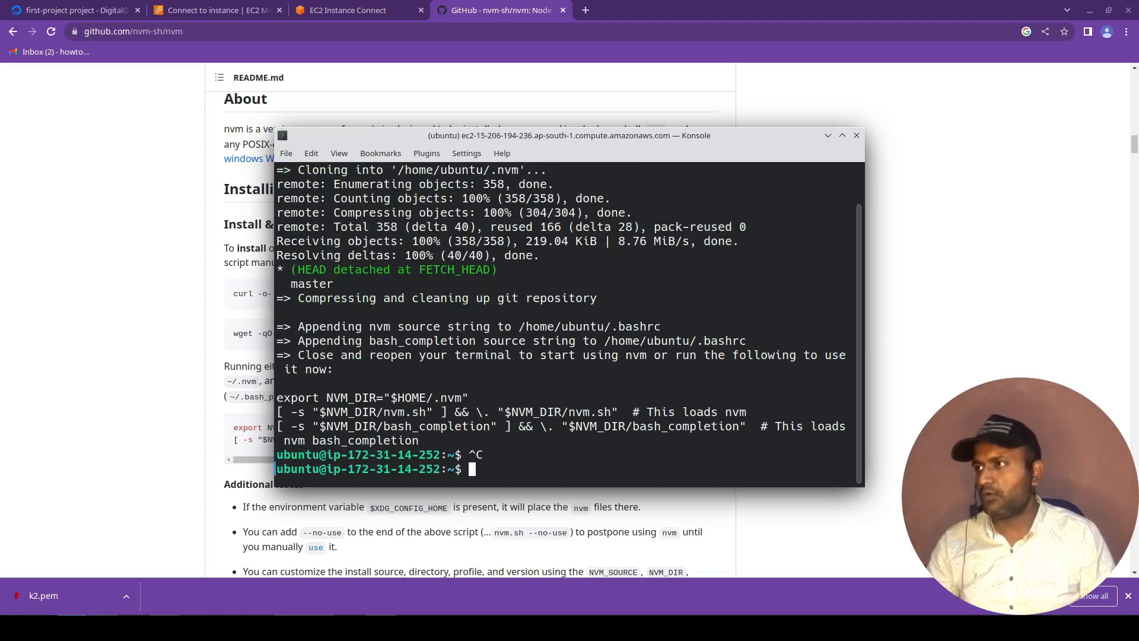
key(ctrl+d)
key(Up)
key(Return)
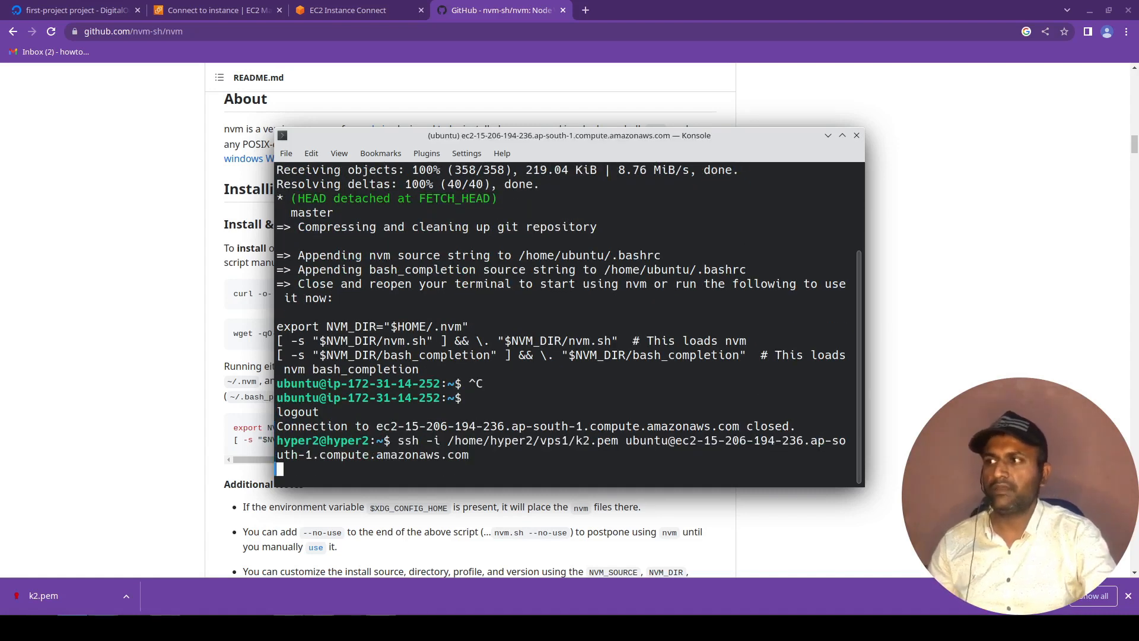
text(nvm -v)
key(Return)
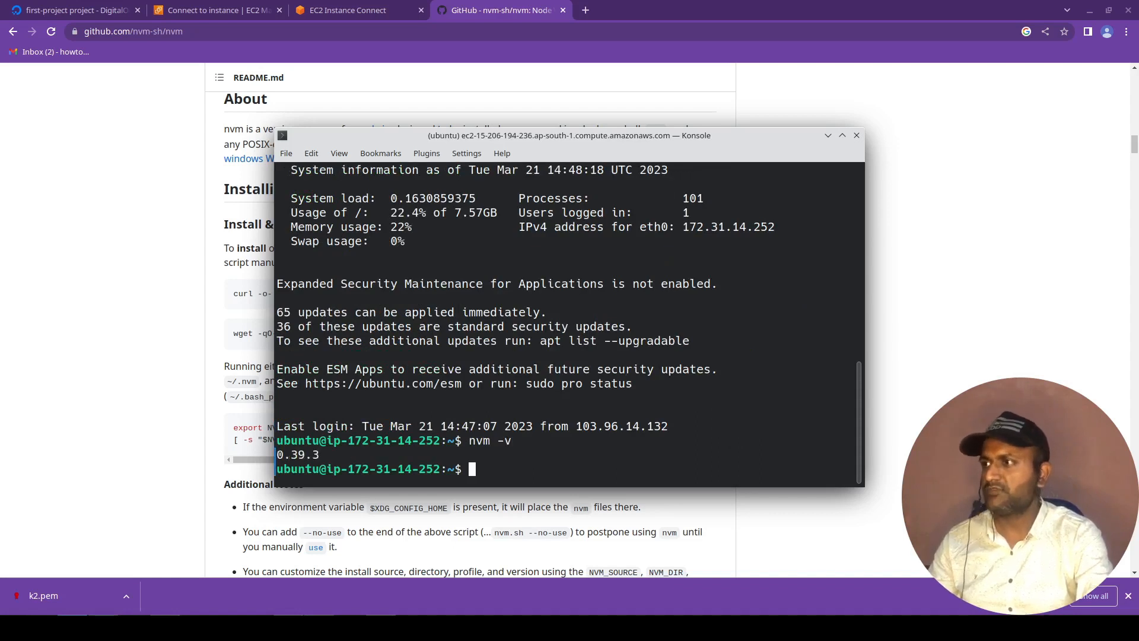
Try to install version 14 with npm i 14 and then npm install 14.
text(npm i )
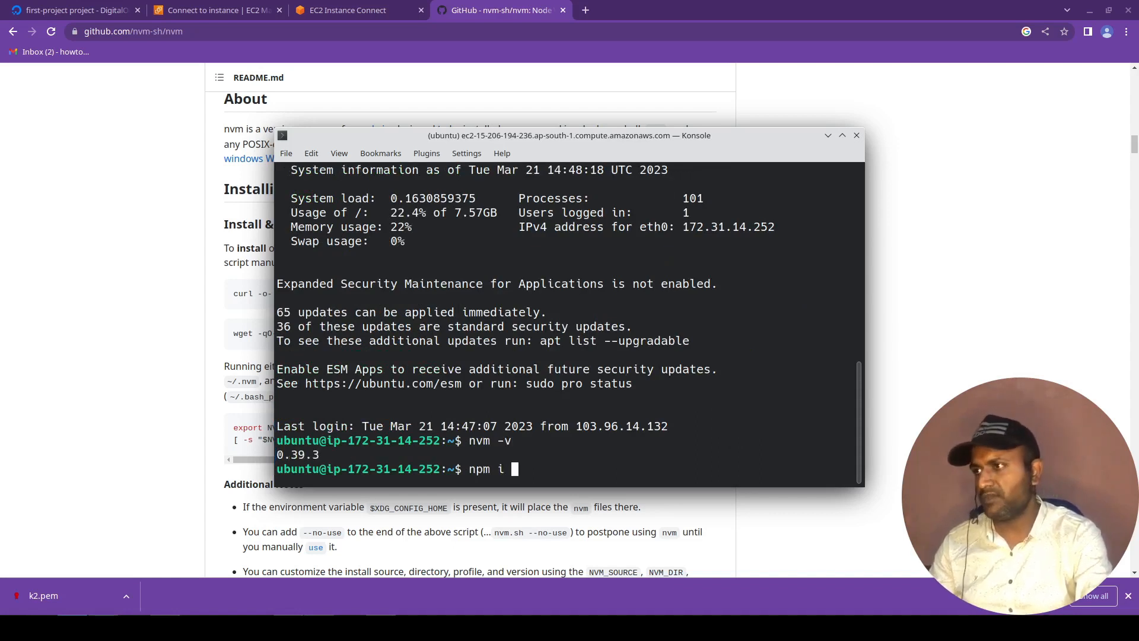
text(14)
key(Return)
key(Up)
key(Left)
key(Left)
key(Left)
text(nstall)
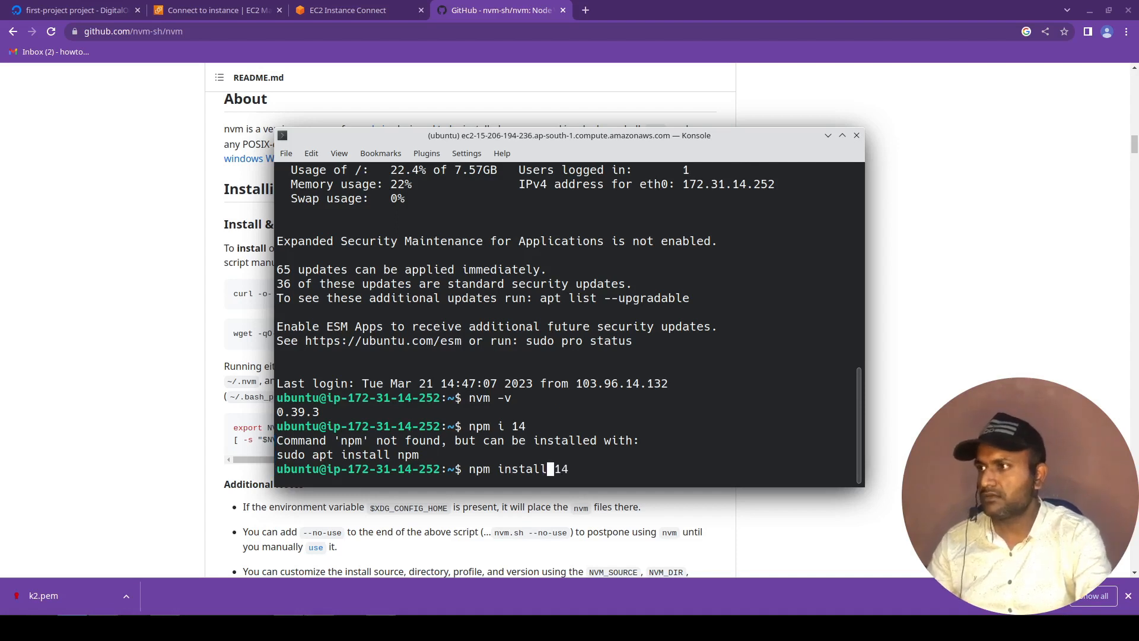
key(Return)
Install Node.js 14 with nvm install 14, activate it with nvm use 14 and check node -v, ending with a cleared terminal.
text(nvm install 14)
key(Return)
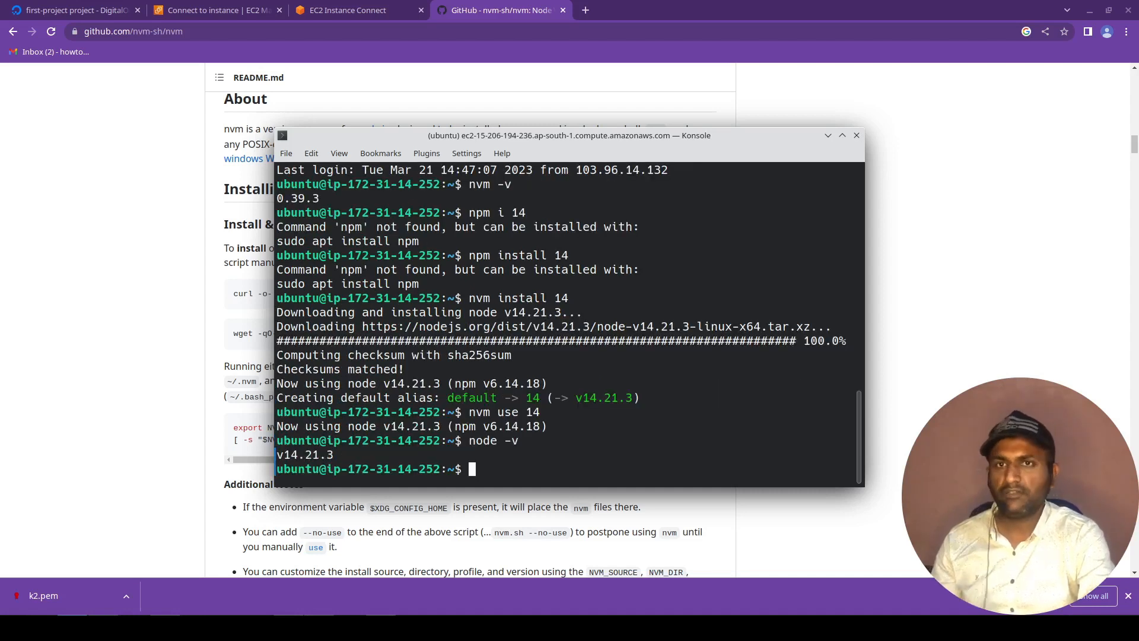
text(clear)
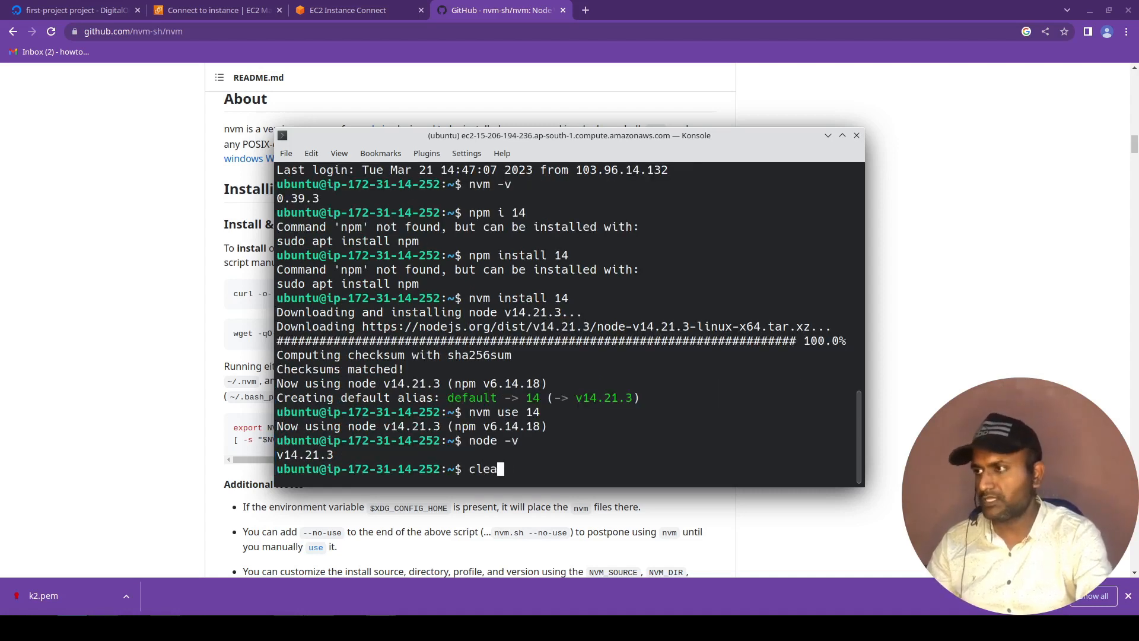
key(Return)
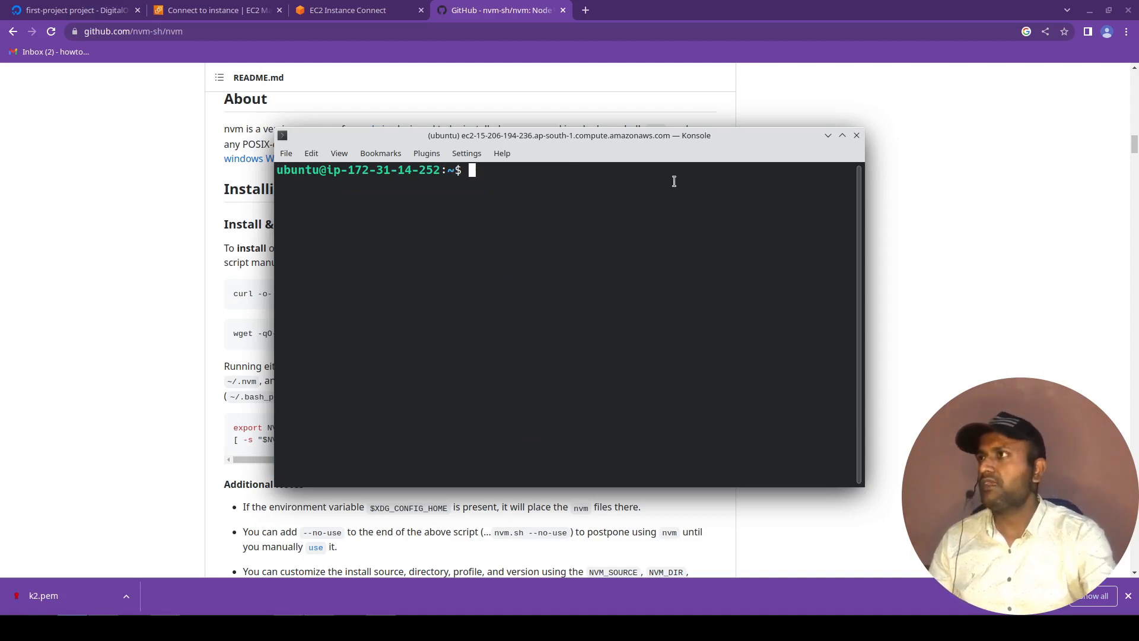
Return to Chrome and search Google for "nodejs sample server" in a new tab.
click(585, 10)
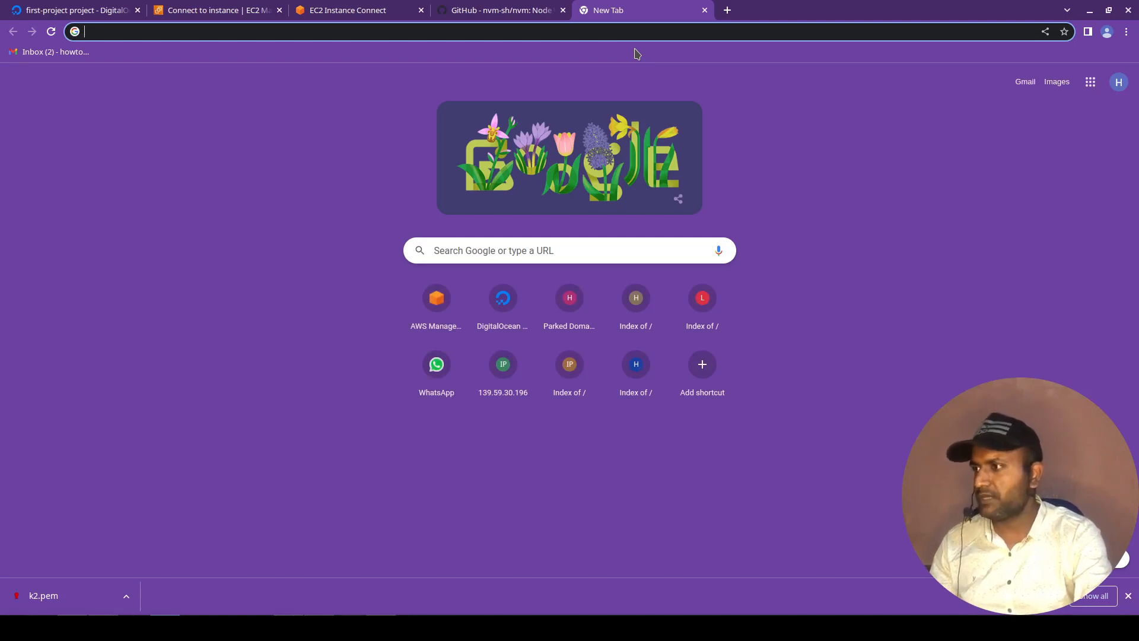
text(nodej)
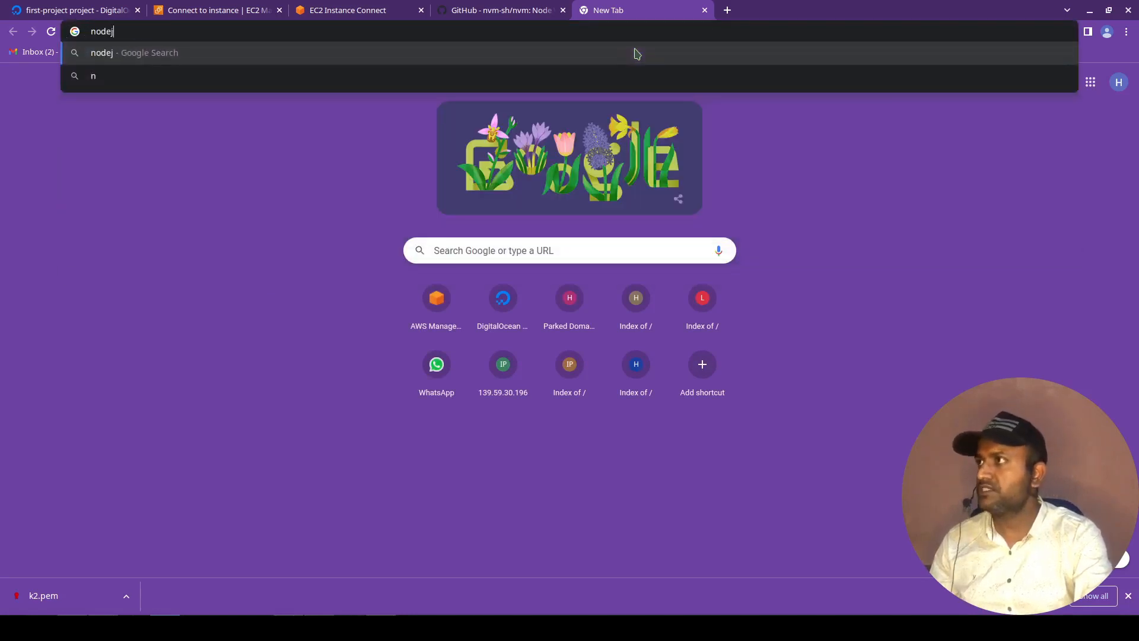
text(s sample server)
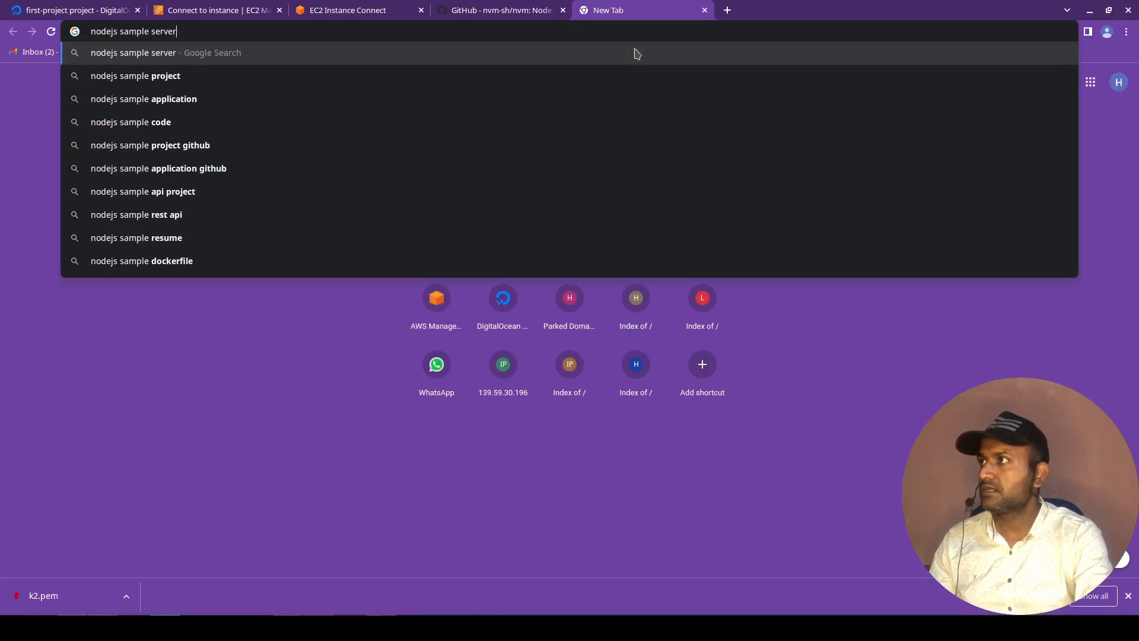
key(Return)
Open the Node.js "Usage and example" page from the results and copy the full hello-world.js server code.
click(231, 304)
scroll(493, 419, down, 15)
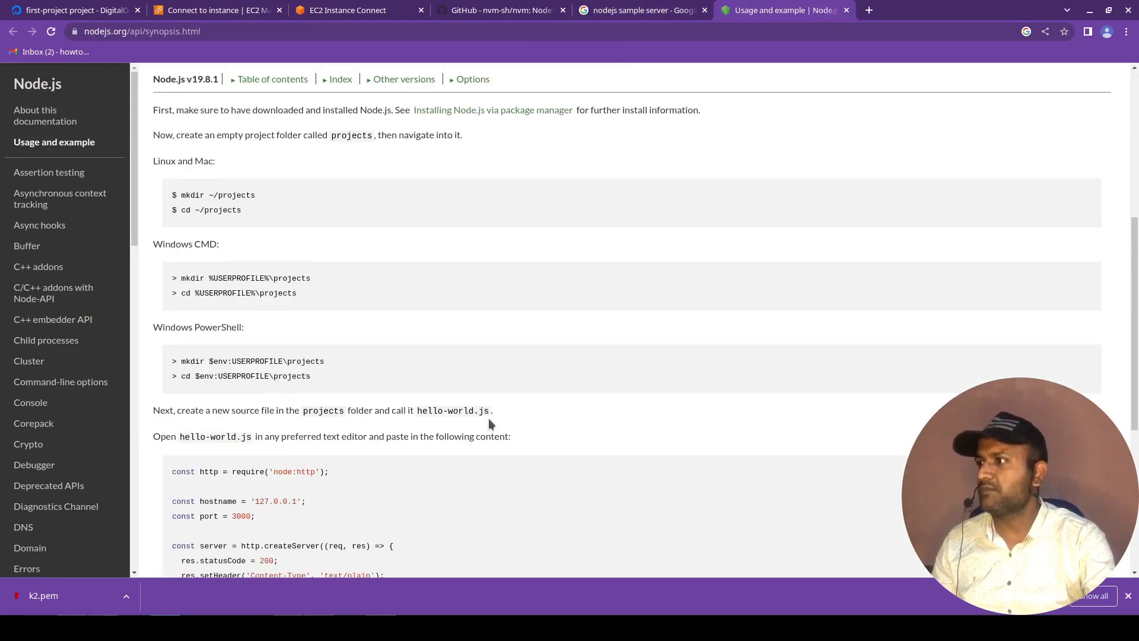
drag(171, 132, 240, 336)
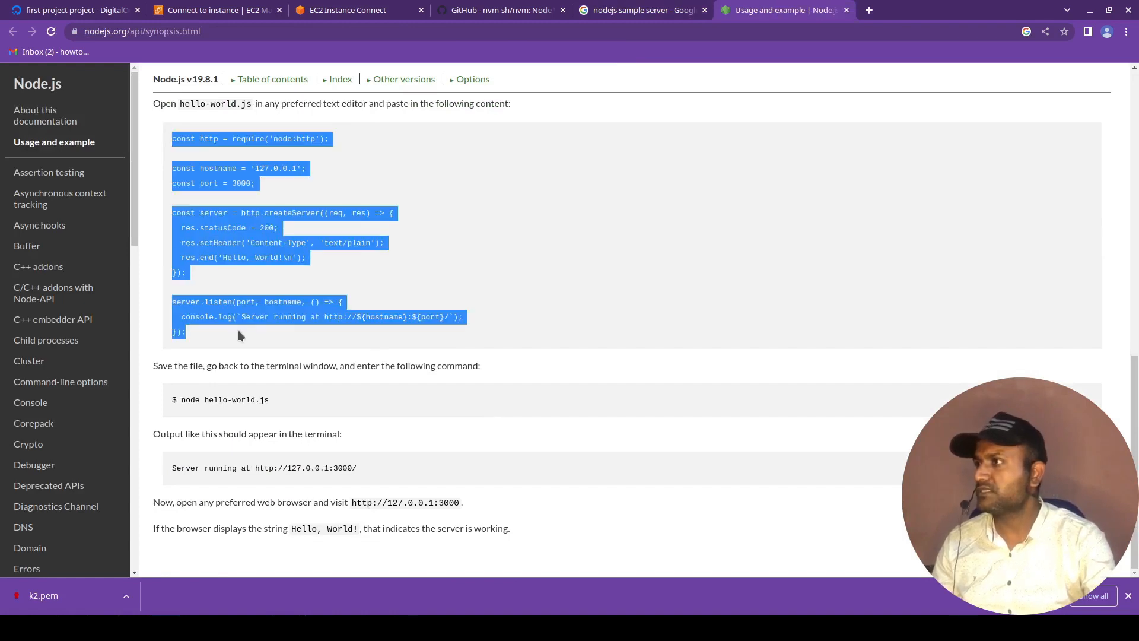
Switch to Konsole, list the home folder, and create server.js in vim containing the copied server code.
key(alt+Tab)
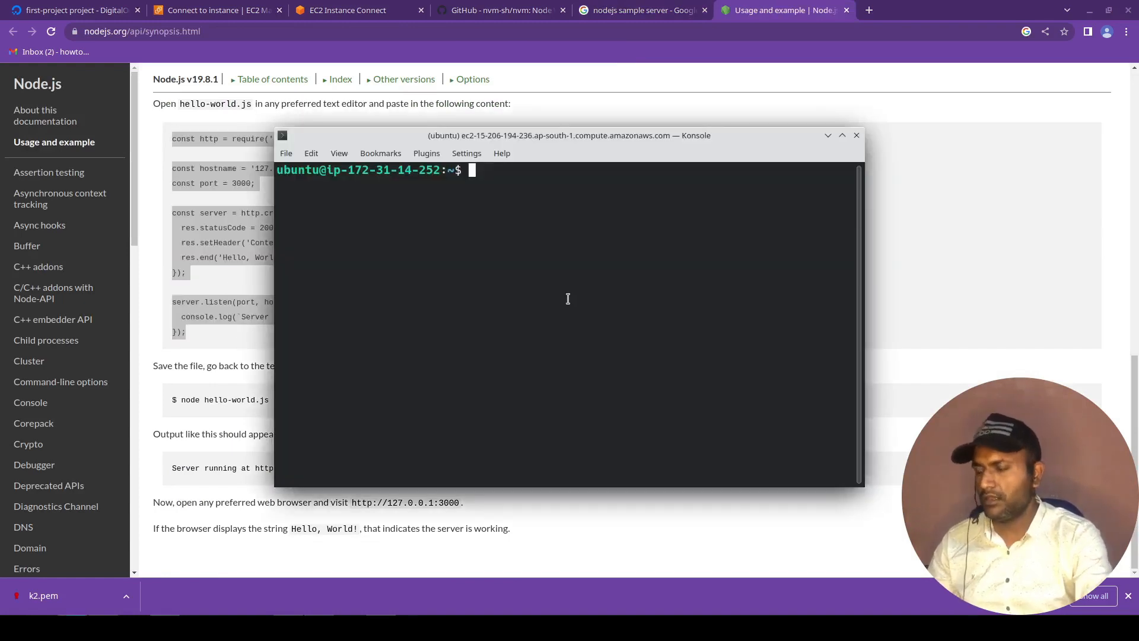
text(ls)
key(Return)
text(vim )
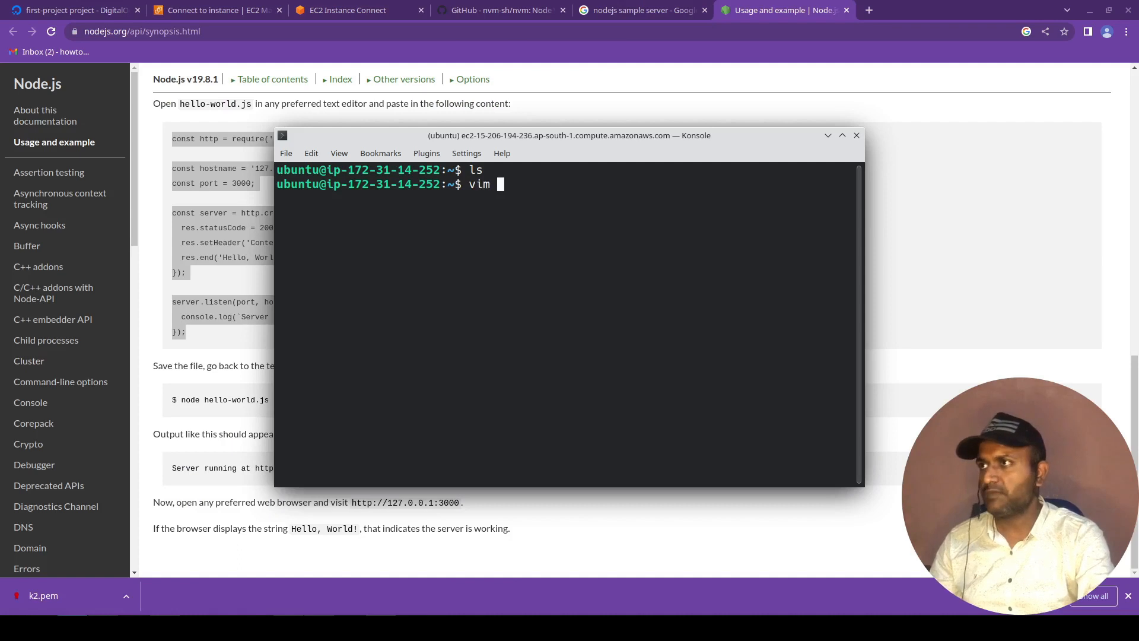
text(server.js)
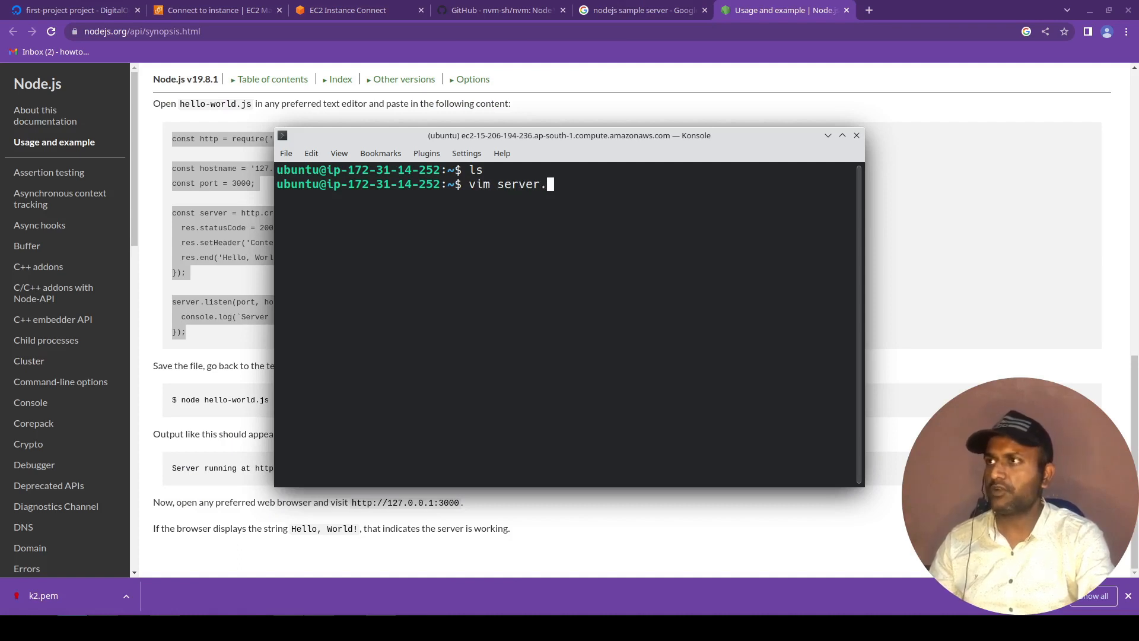
key(Return)
key(i)
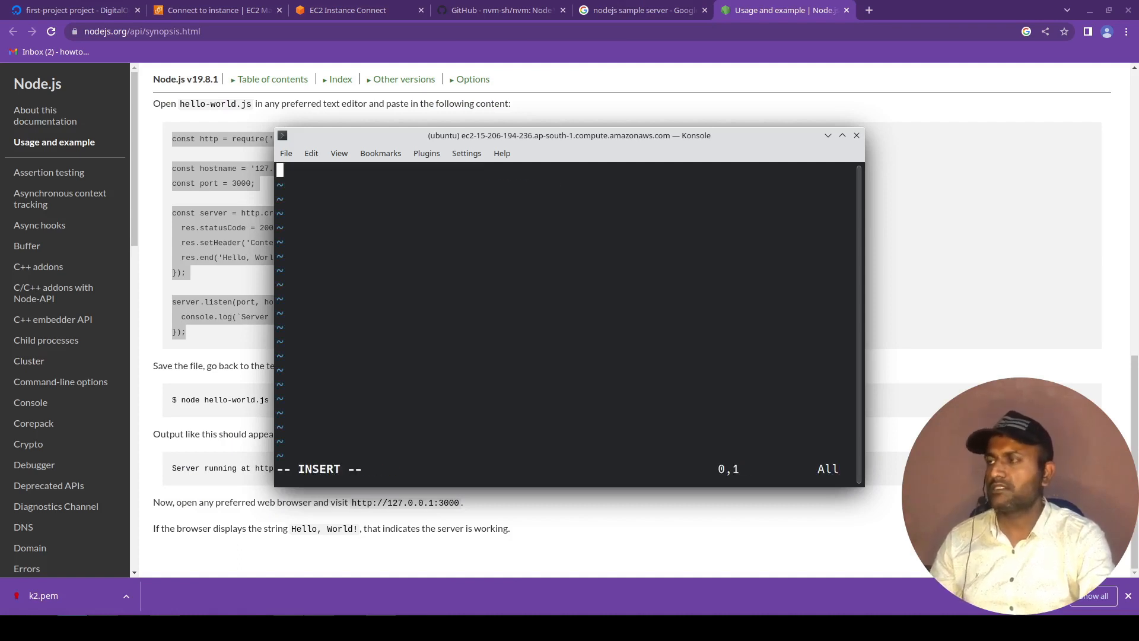
key(ctrl+shift+v)
Change the hostname constant in server.js to '0.0.0.0'.
key(Home)
key(ctrl+Home)
key(Down)
key(Down)
key(End)
key(Left)
key(Left)
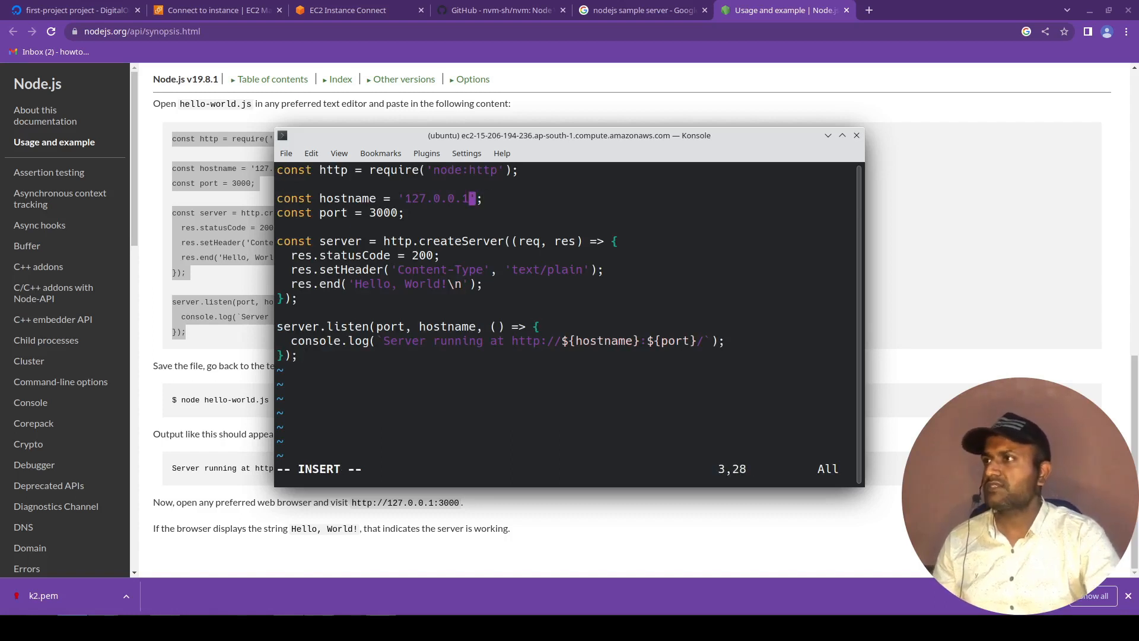
key(BackSpace)
text(0)
key(Left)
key(Left)
key(Left)
key(Left)
key(Left)
key(Left)
key(BackSpace)
Change the port constant in server.js to 80, then save the file and quit vim.
key(BackSpace)
key(BackSpace)
text(0)
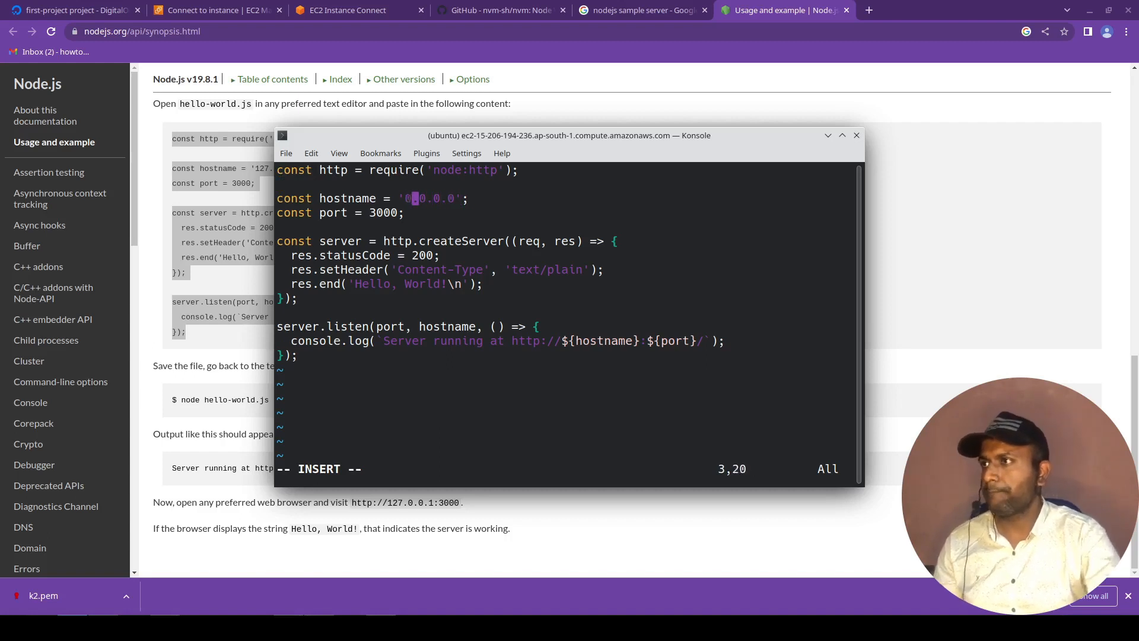
key(Down)
key(Down)
key(Down)
key(Up)
key(Up)
key(Left)
key(BackSpace)
key(BackSpace)
key(BackSpace)
key(BackSpace)
text(80)
key(Escape)
text(:wq)
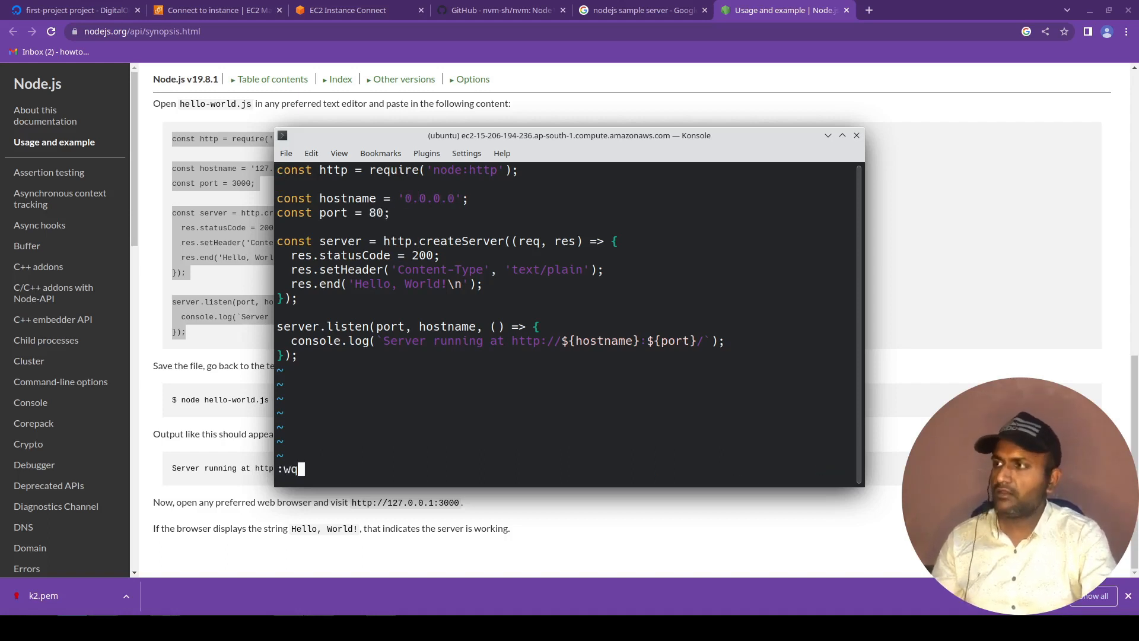
key(Return)
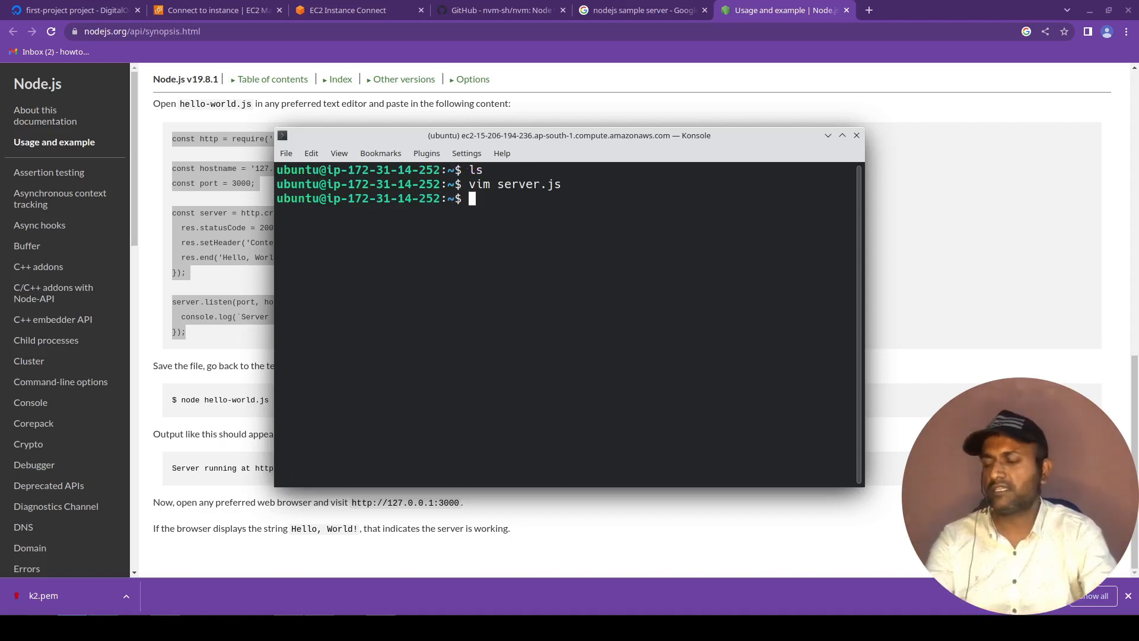
Try to run server.js with node as the regular ubuntu user.
text(node server.js)
key(Return)
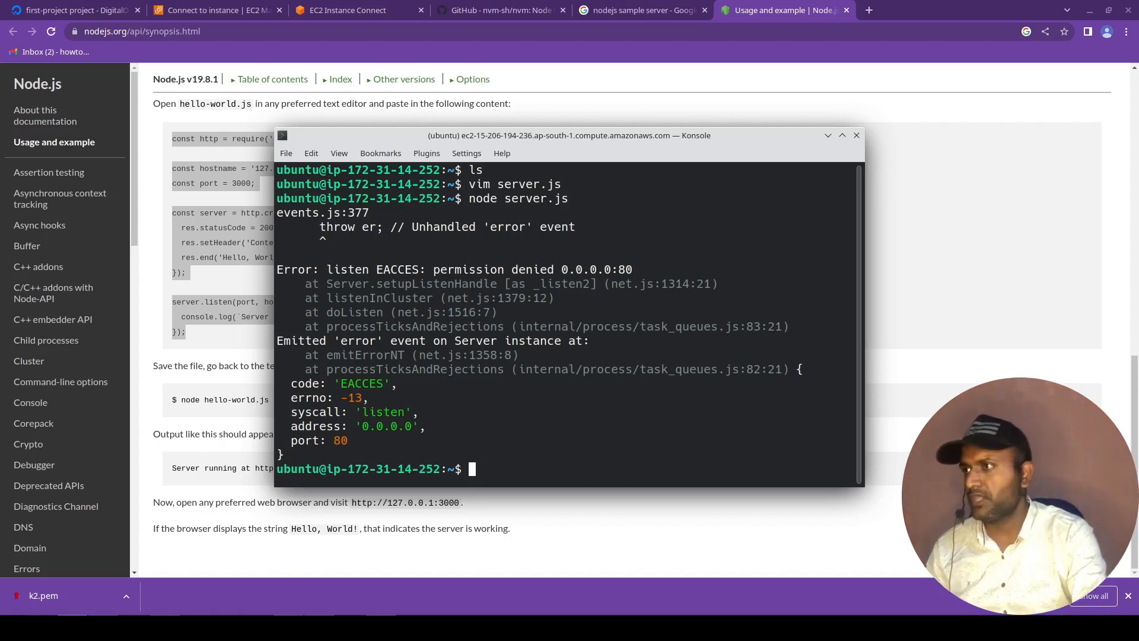
Run server.js with root privileges using the command sudo $(which node) server.js.
text(sudo )
text($())
text(whic)
key(BackSpace)
key(BackSpace)
key(BackSpace)
key(BackSpace)
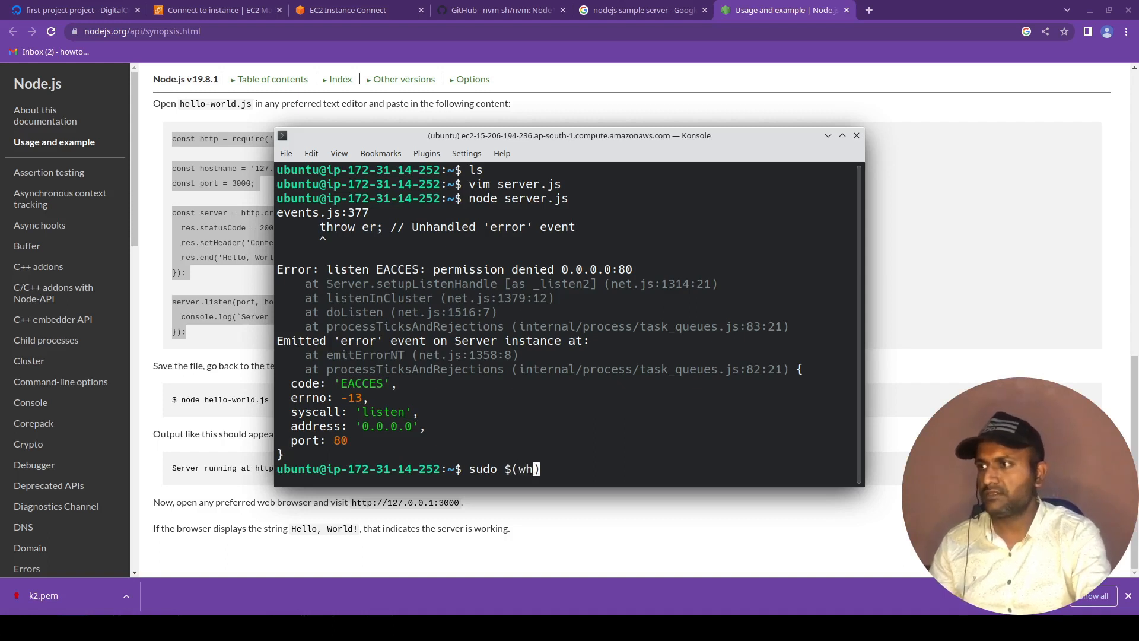
text(which node)
key(End)
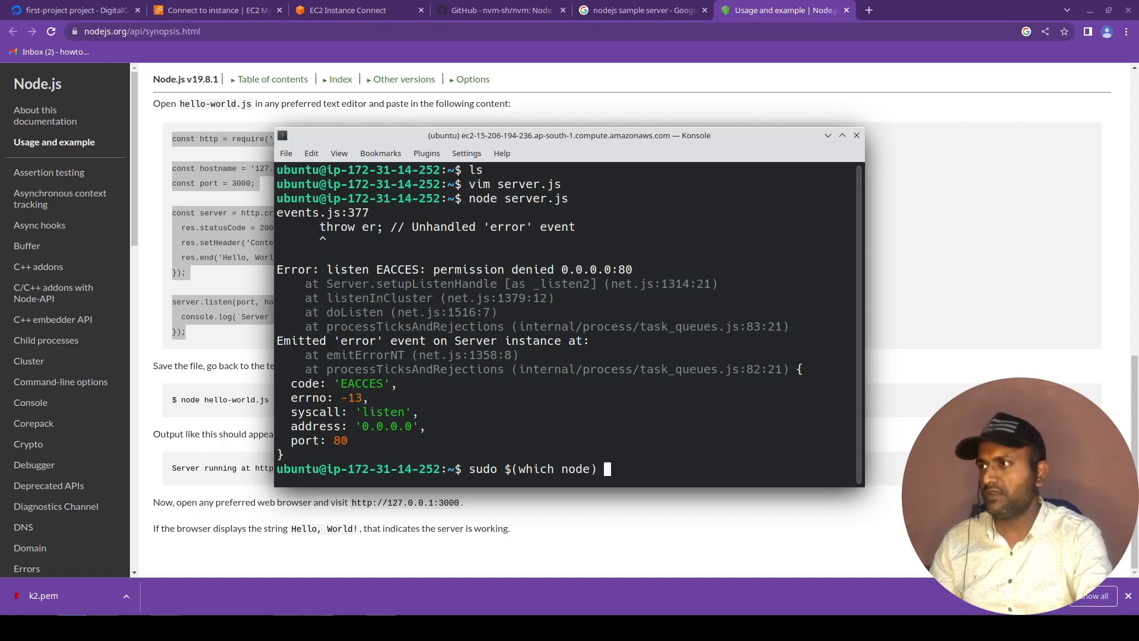
text(server.js)
key(Home)
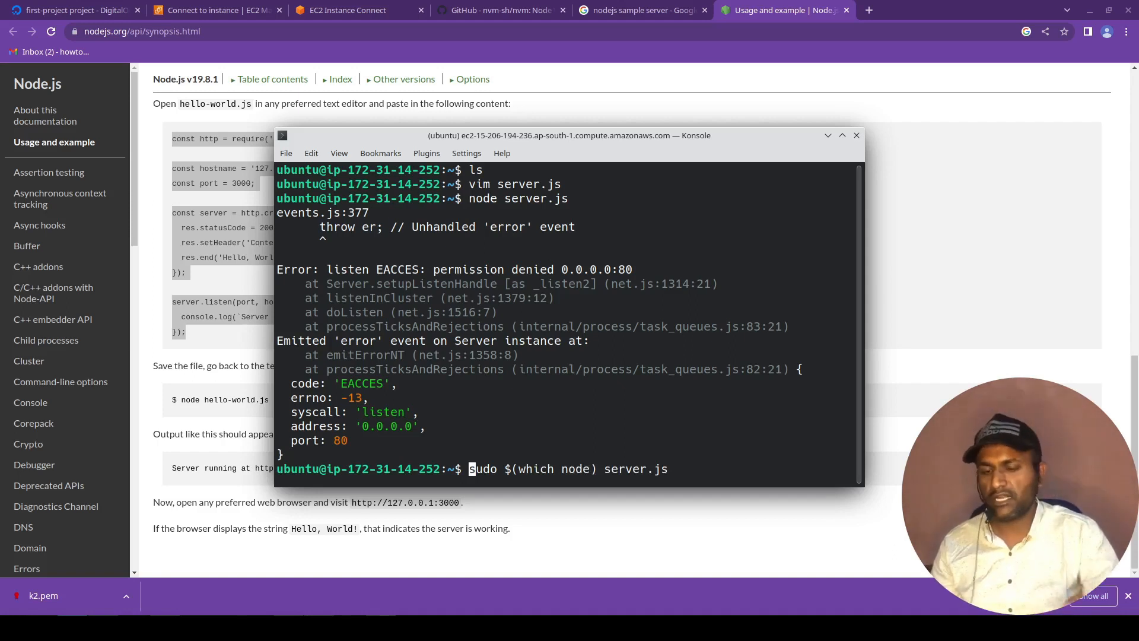
key(Return)
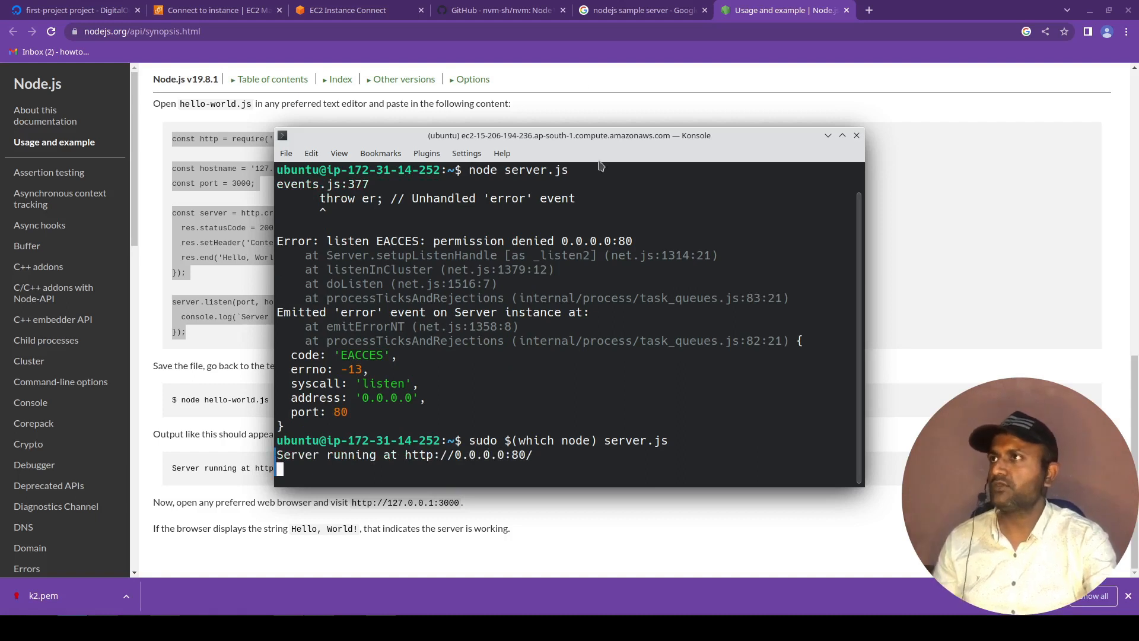
Return to Chrome, end and close the EC2 Instance Connect session, and go to the EC2 instances list.
click(356, 10)
click(233, 6)
click(320, 9)
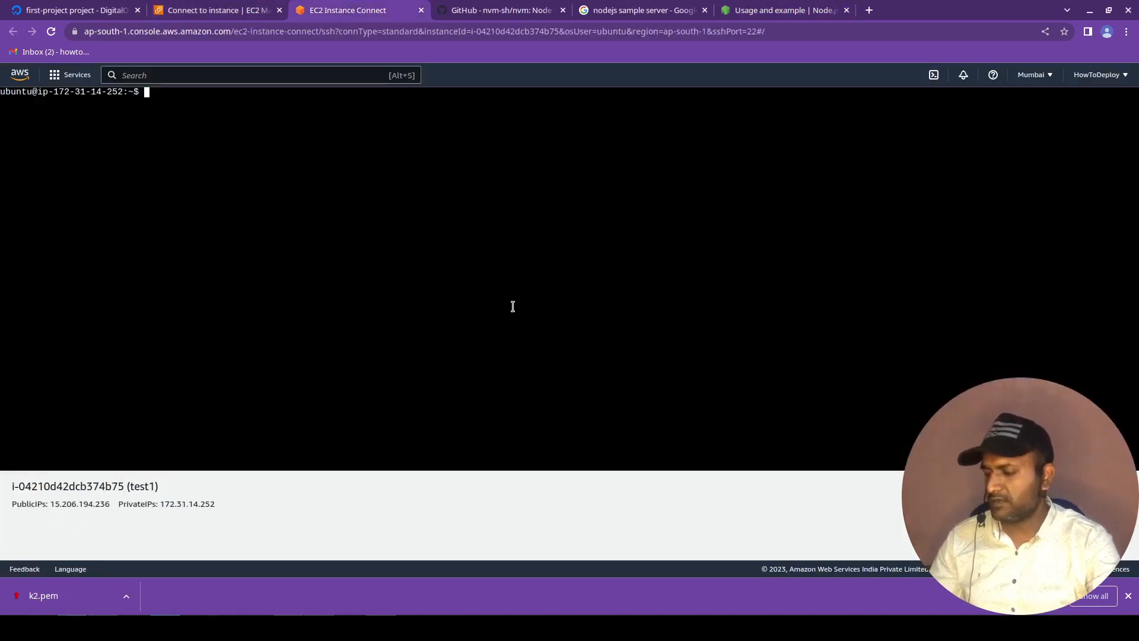
key(ctrl+c)
key(ctrl+d)
key(ctrl+w)
click(496, 492)
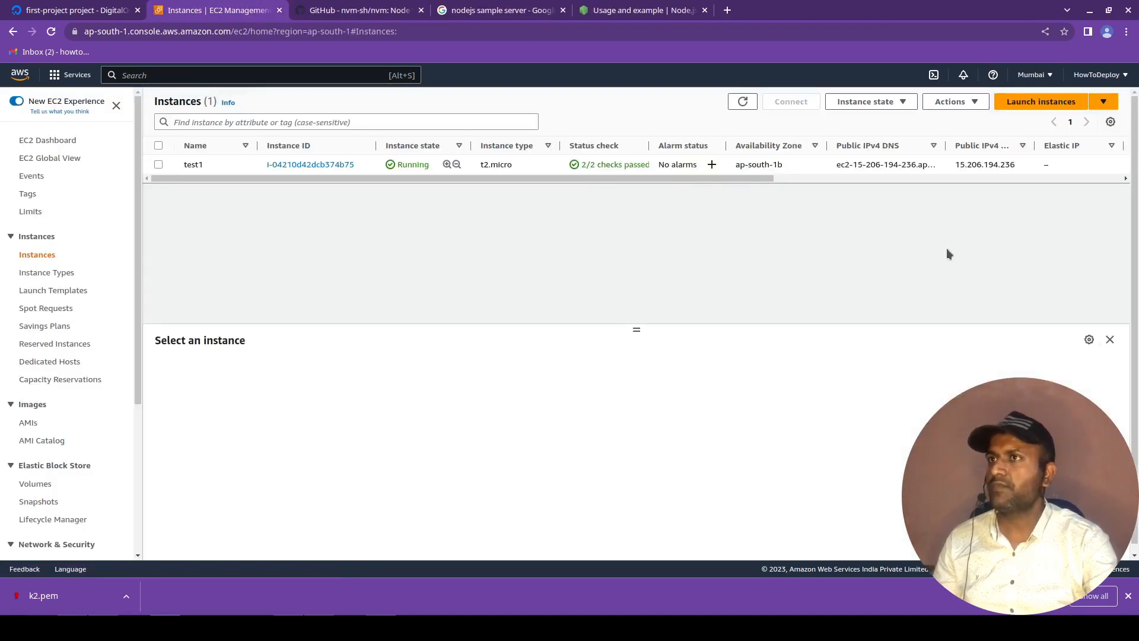
Copy the public IPv4 address of instance test1 from its details and load it in a new browser tab.
double_click(998, 165)
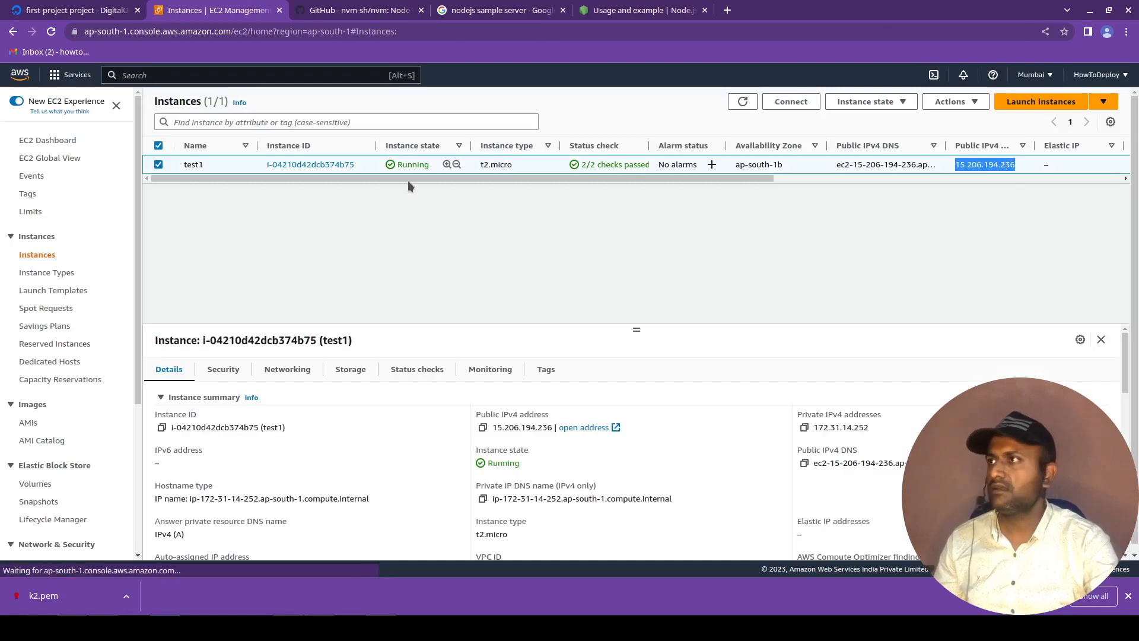
click(342, 166)
click(490, 182)
click(733, 10)
key(ctrl+v)
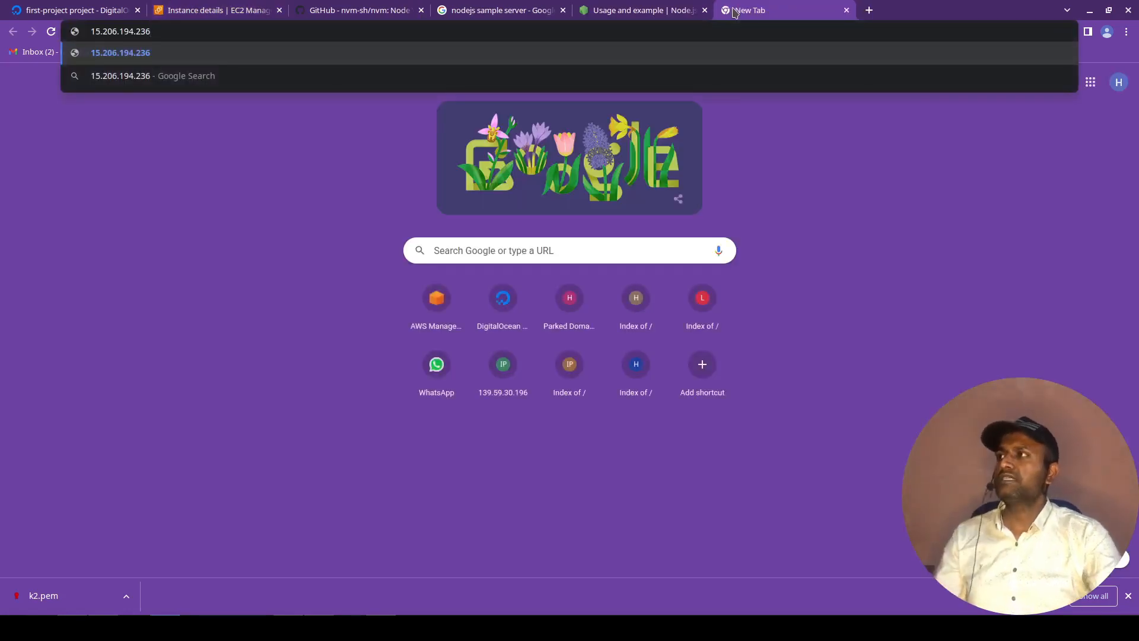
key(Return)
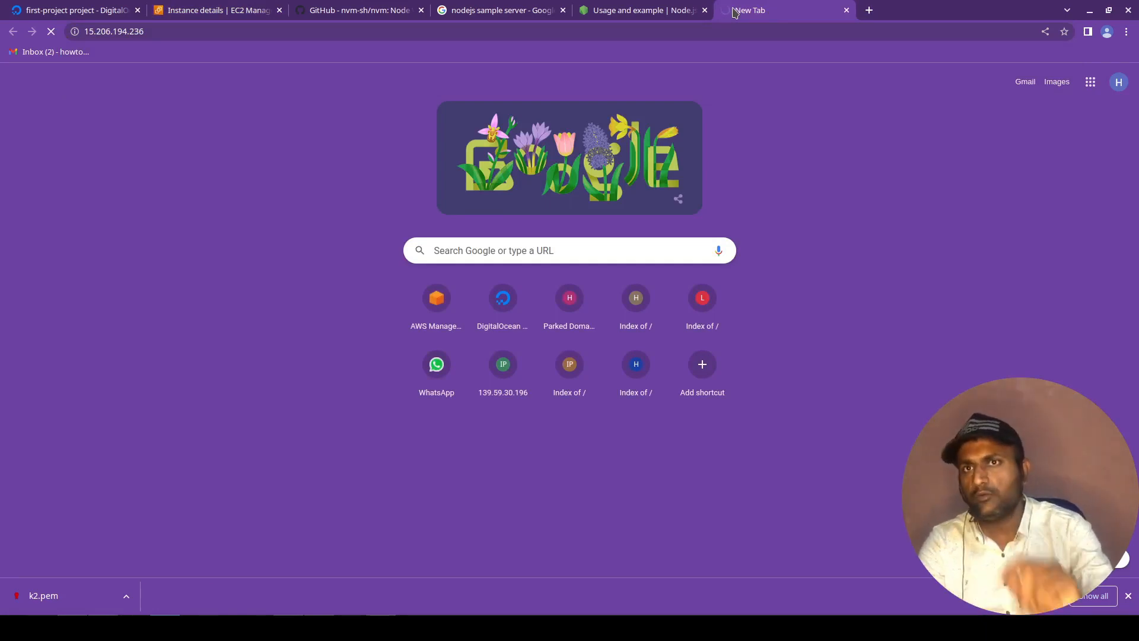
Return to the test1 instance details, search the page for "secu", and check the running server in Konsole.
click(246, 8)
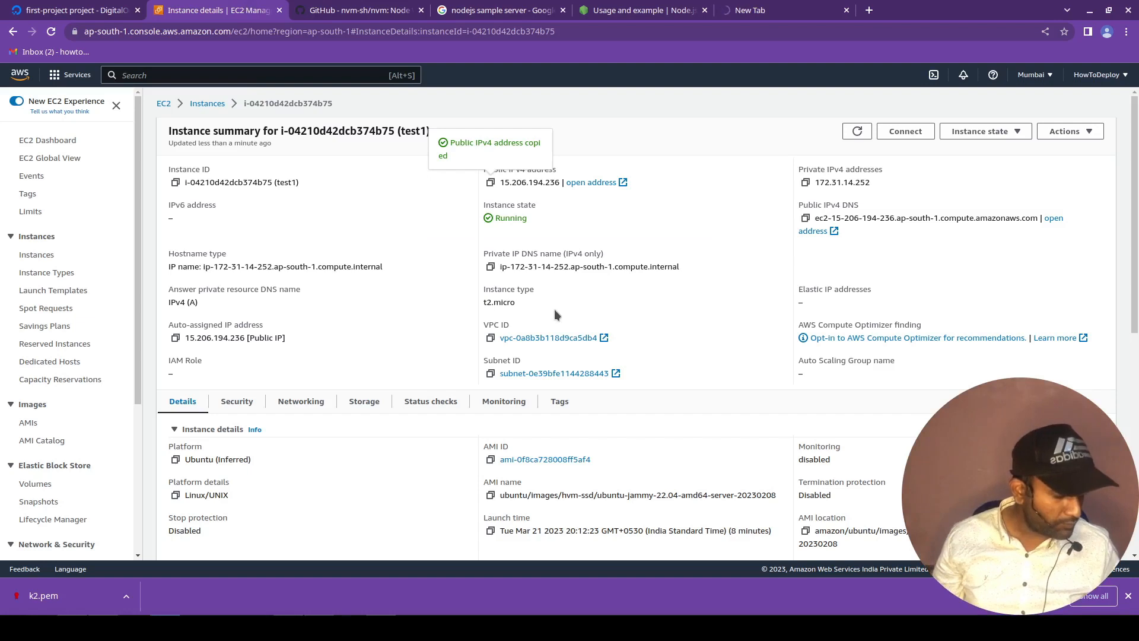
key(ctrl+f)
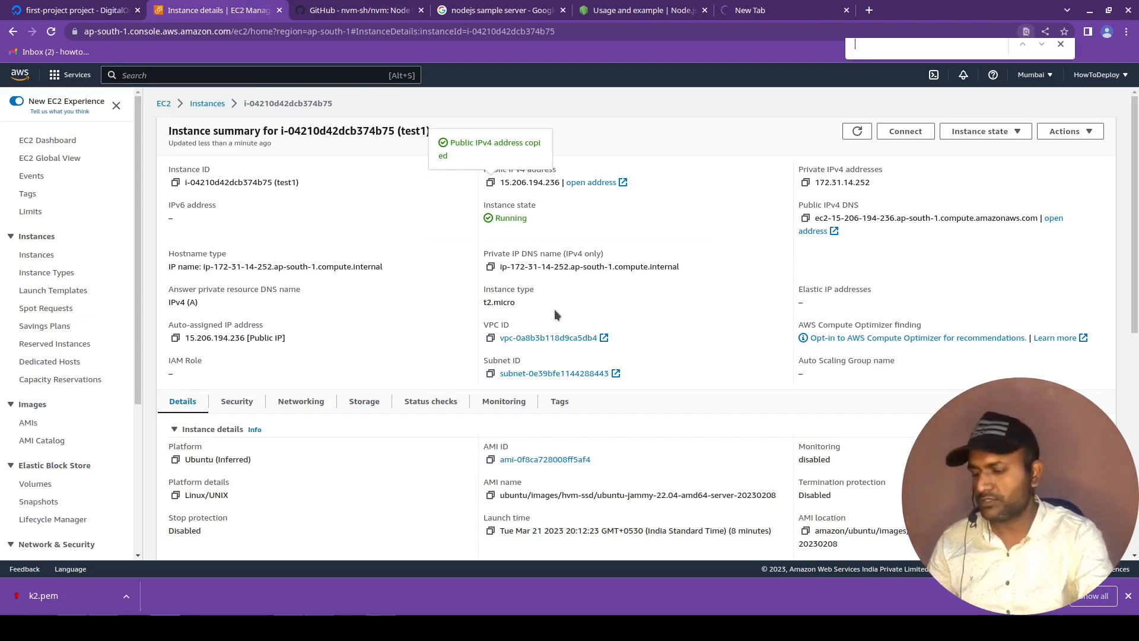
text(secu)
key(Escape)
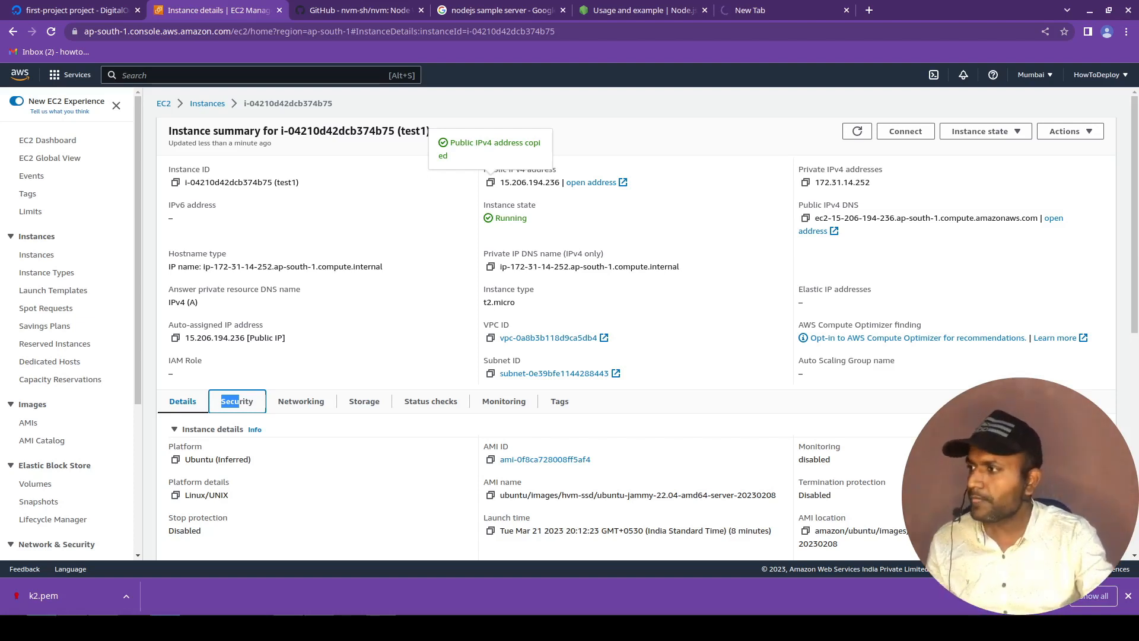
key(alt+Tab)
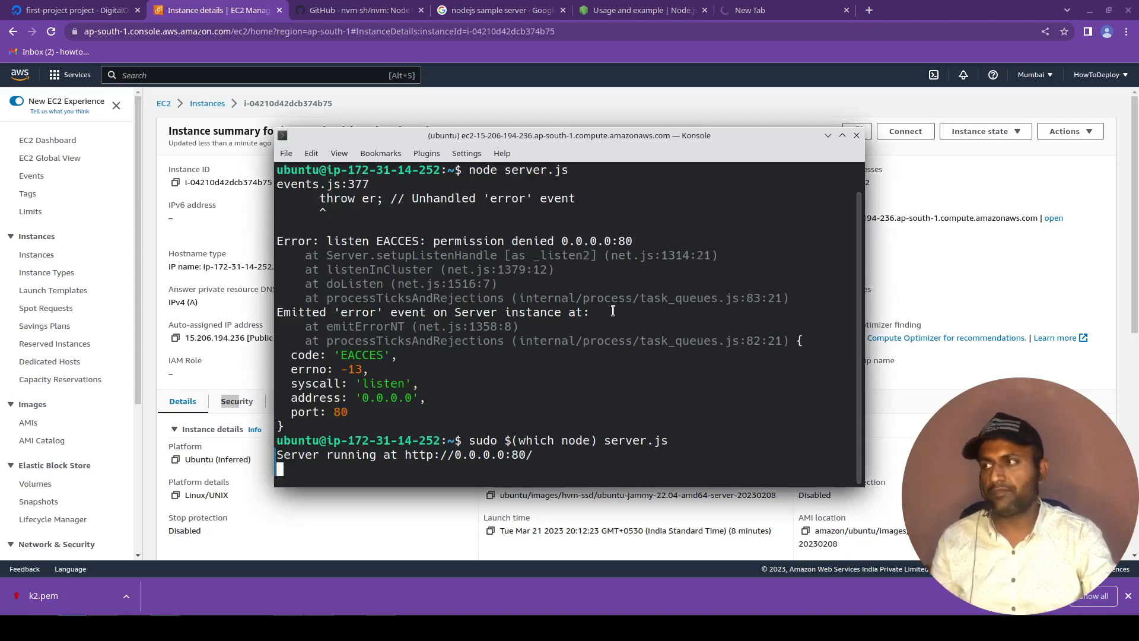
key(alt+Tab)
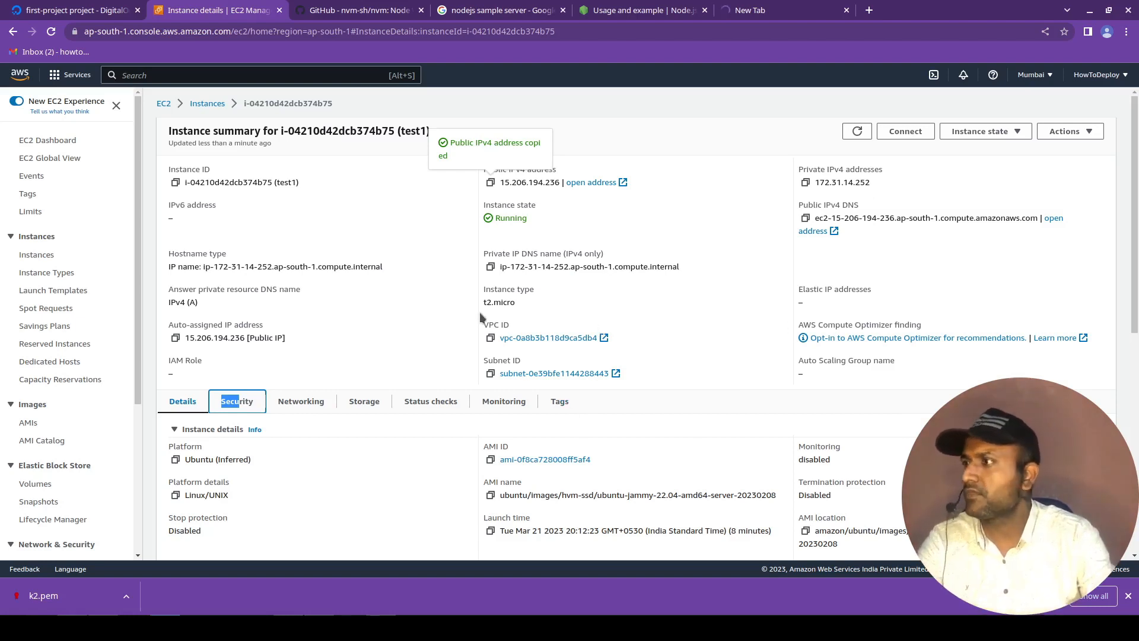
Open the launch-wizard-1 security group from the test1 instance's security details.
scroll(344, 353, down, 3)
click(237, 259)
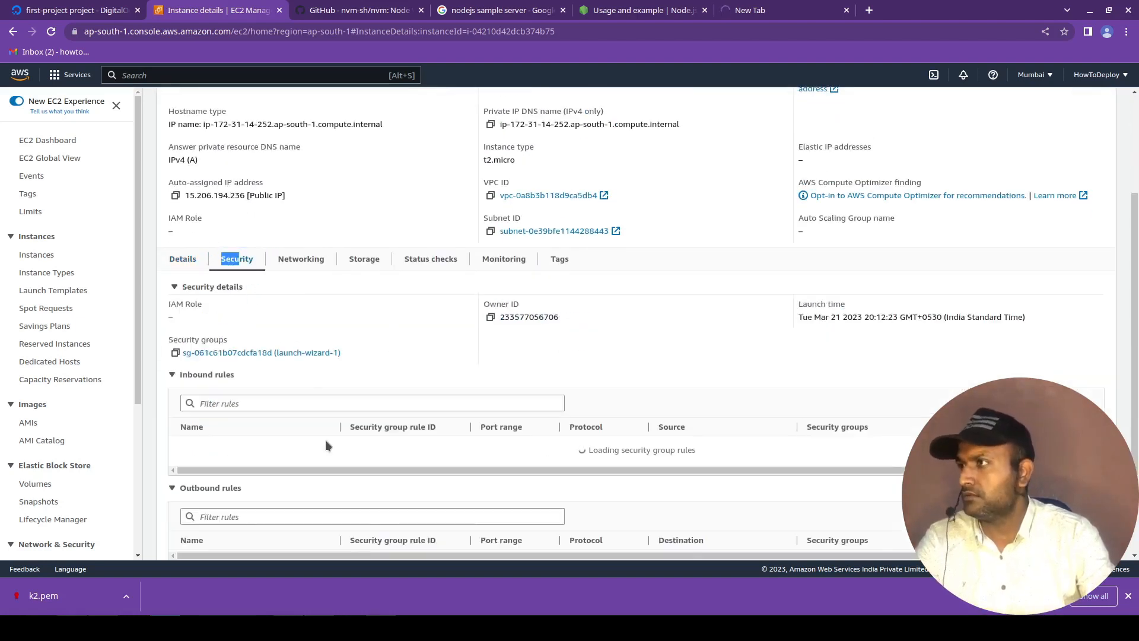
click(300, 259)
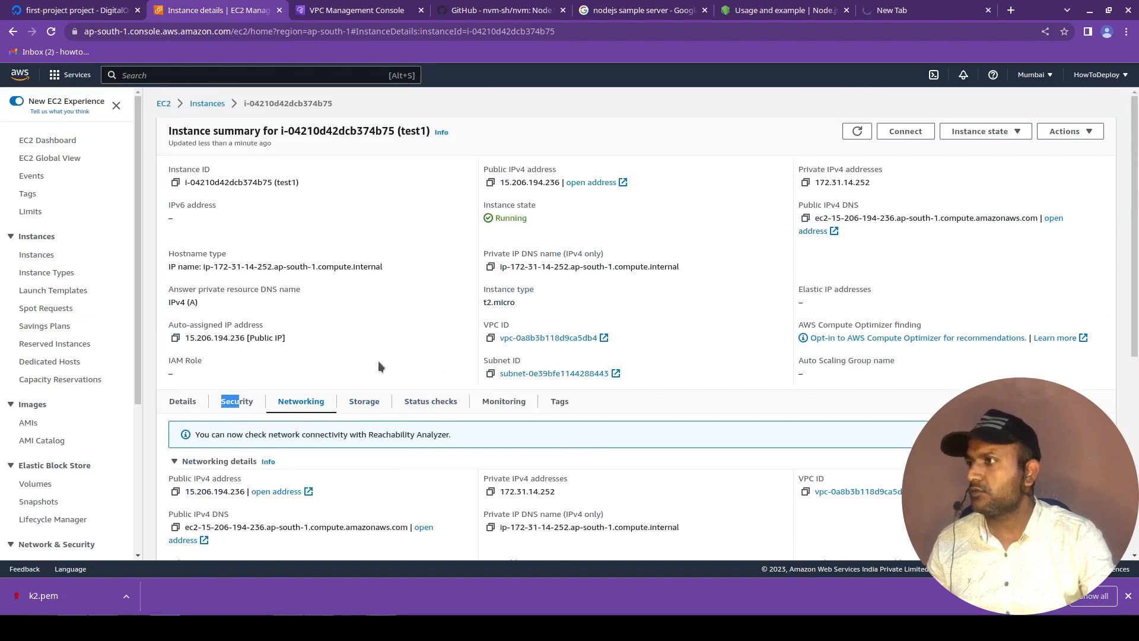
click(236, 401)
scroll(265, 359, down, 2)
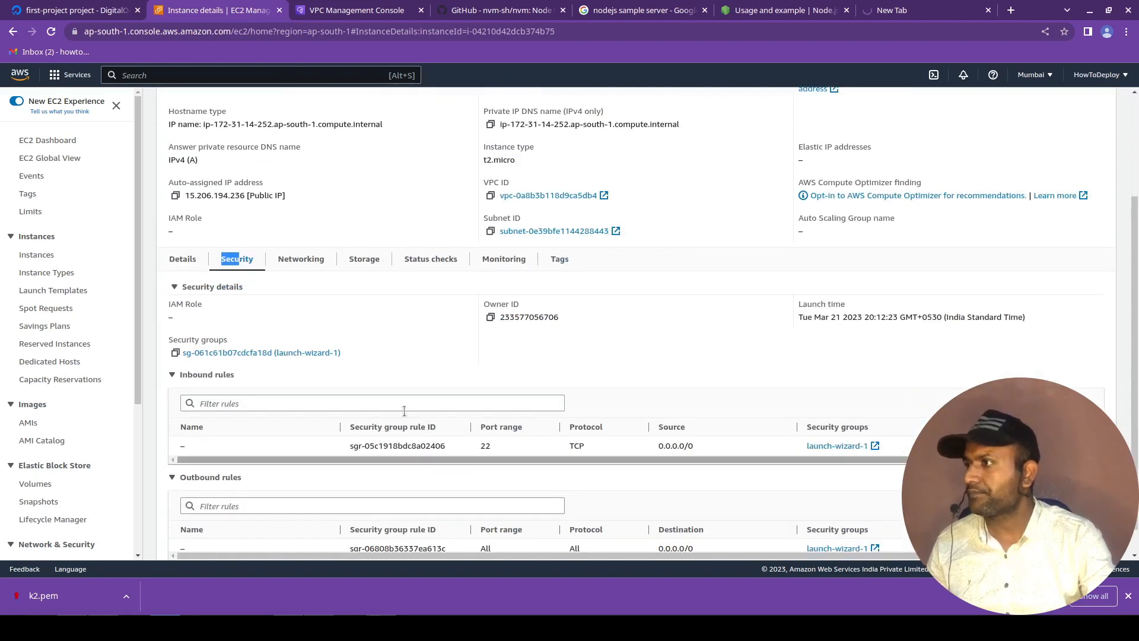
click(265, 354)
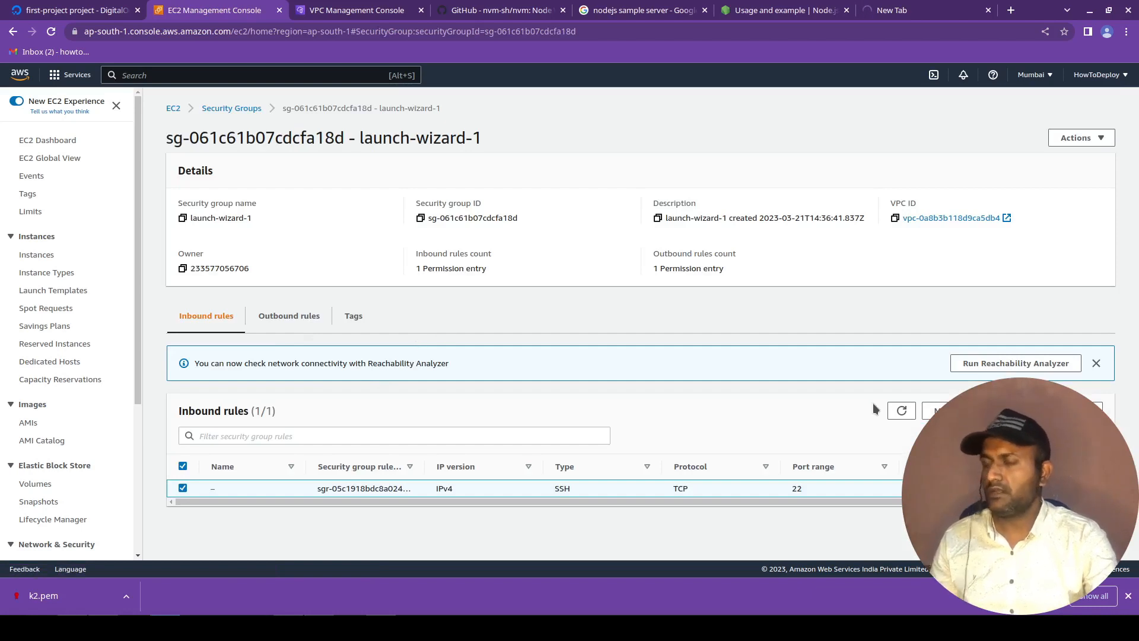
Examine the inbound rule's port range and the outbound rule's traffic type in the launch-wizard-1 security group.
drag(343, 501, 392, 511)
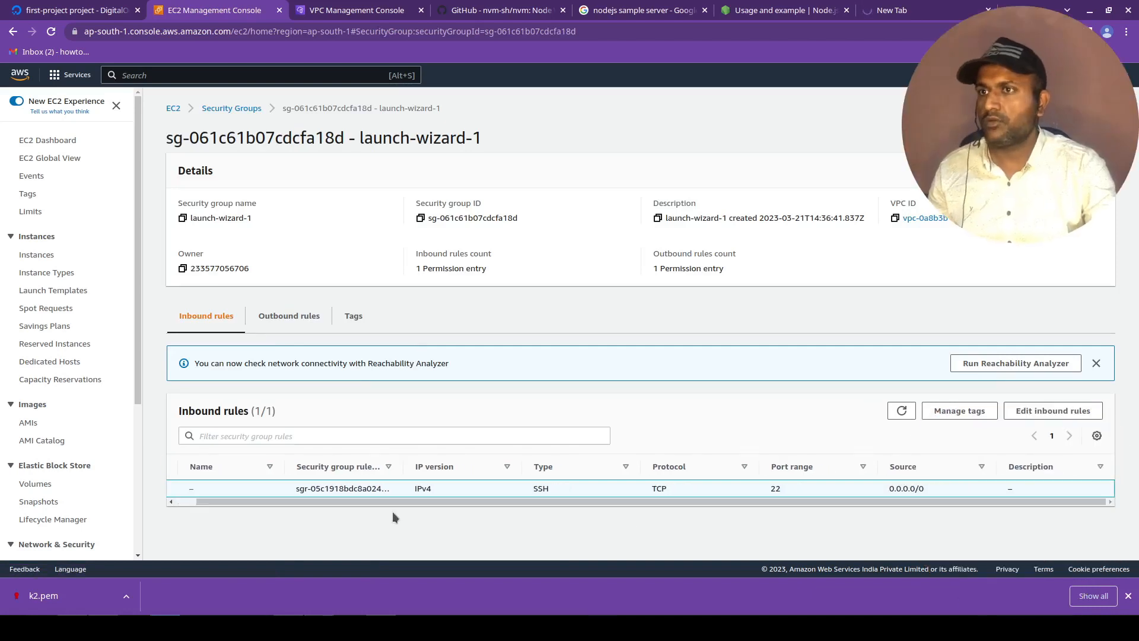
drag(300, 488, 428, 507)
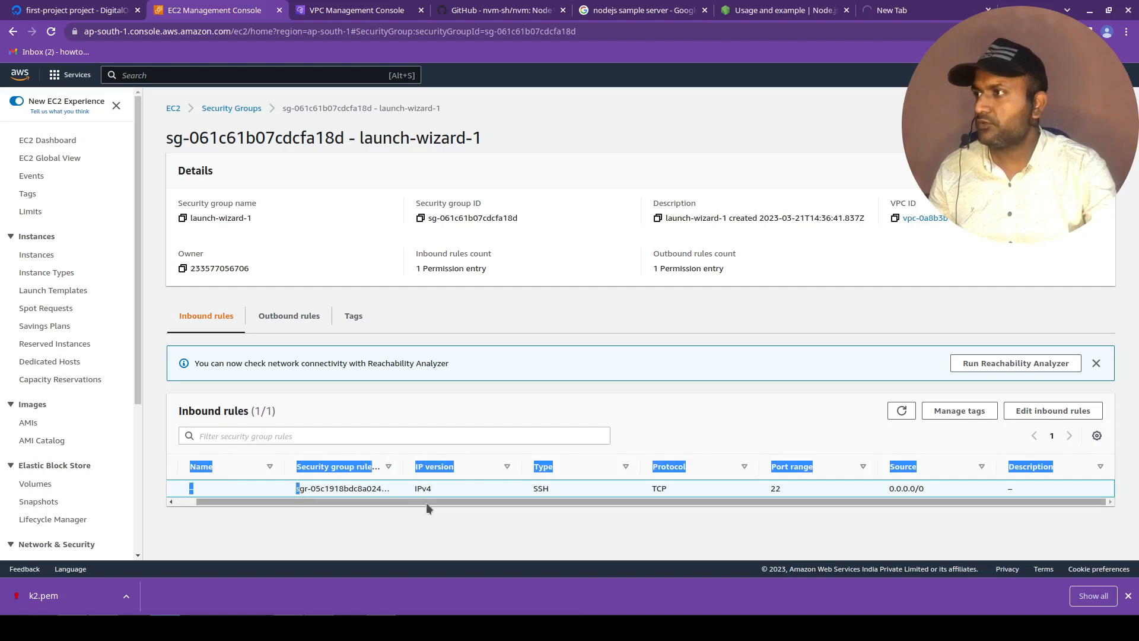
click(181, 411)
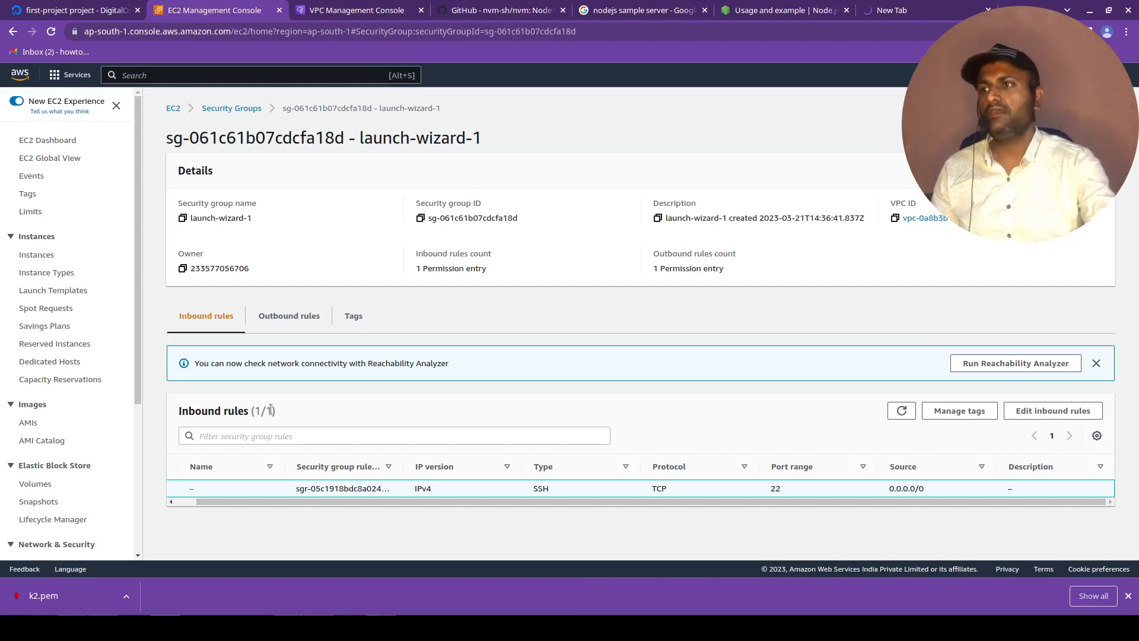
double_click(774, 488)
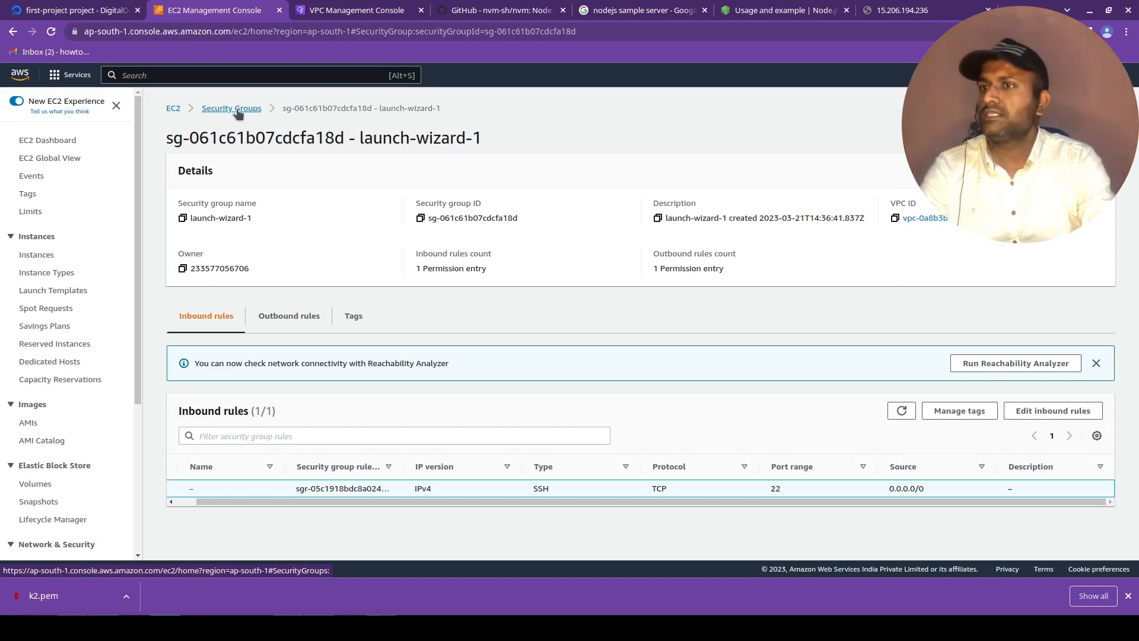
click(296, 328)
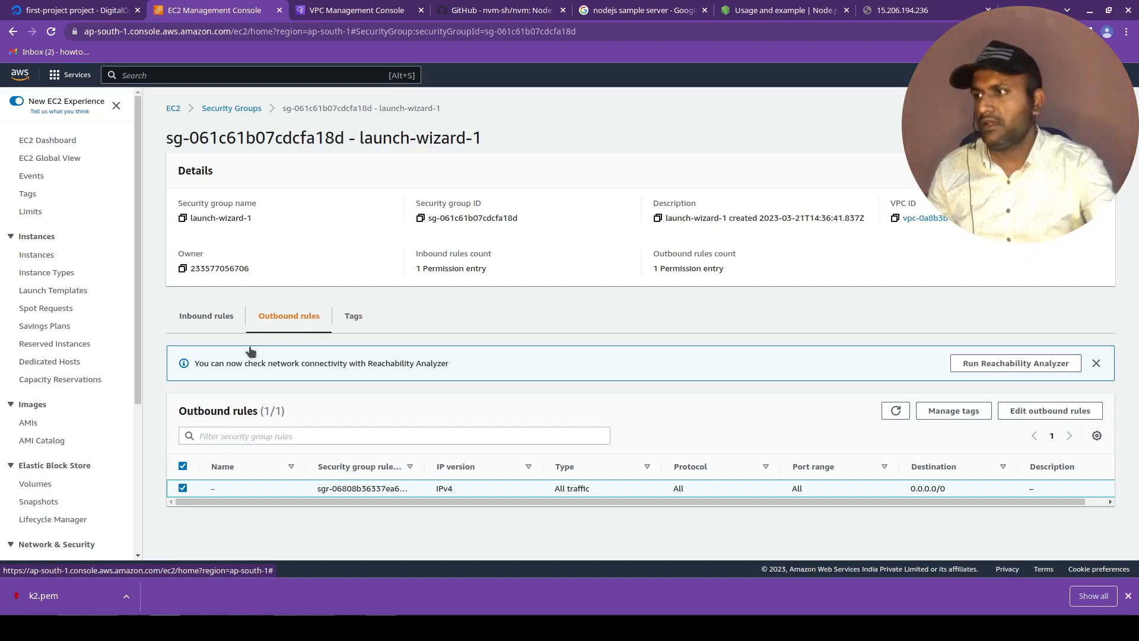
triple_click(579, 489)
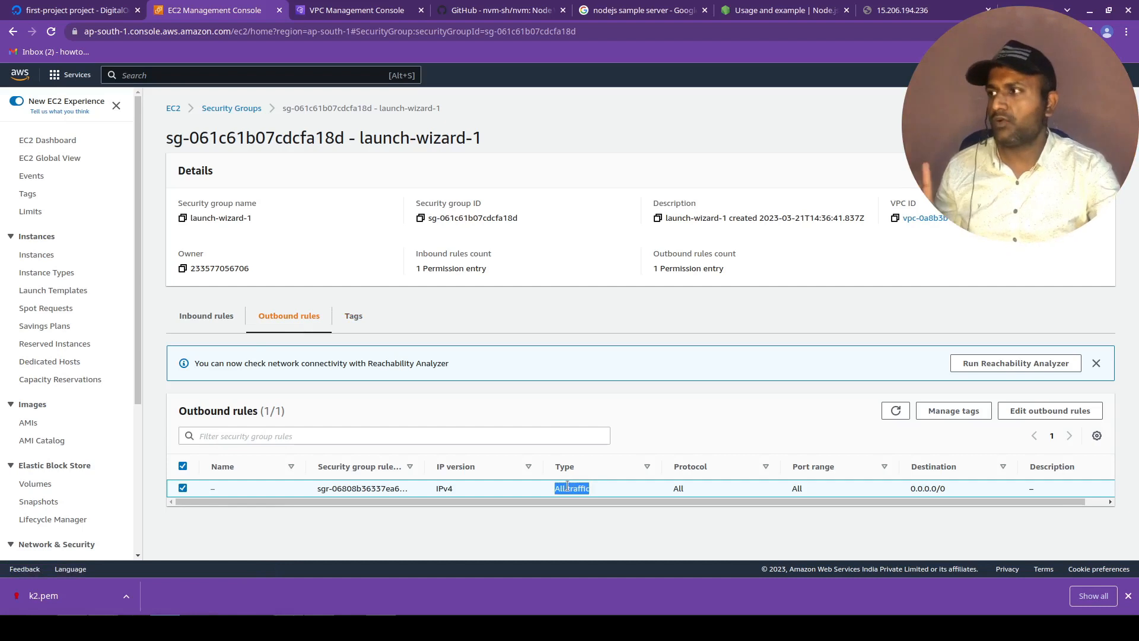
click(1023, 512)
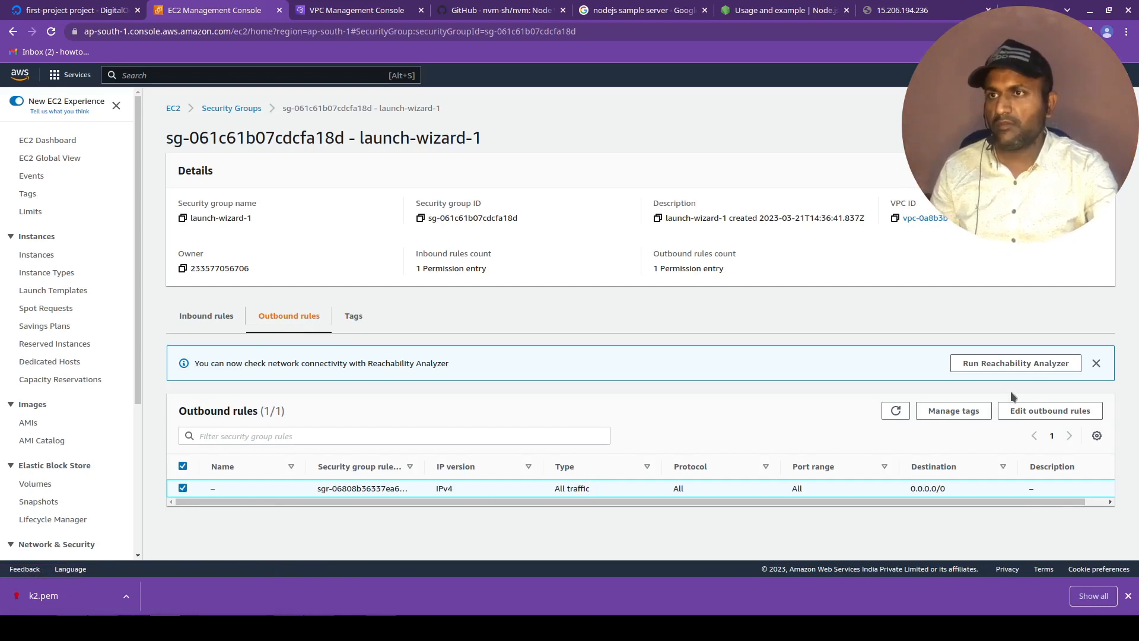
Open the outbound rules for editing and examine the existing rule's destination and traffic type options.
click(1028, 412)
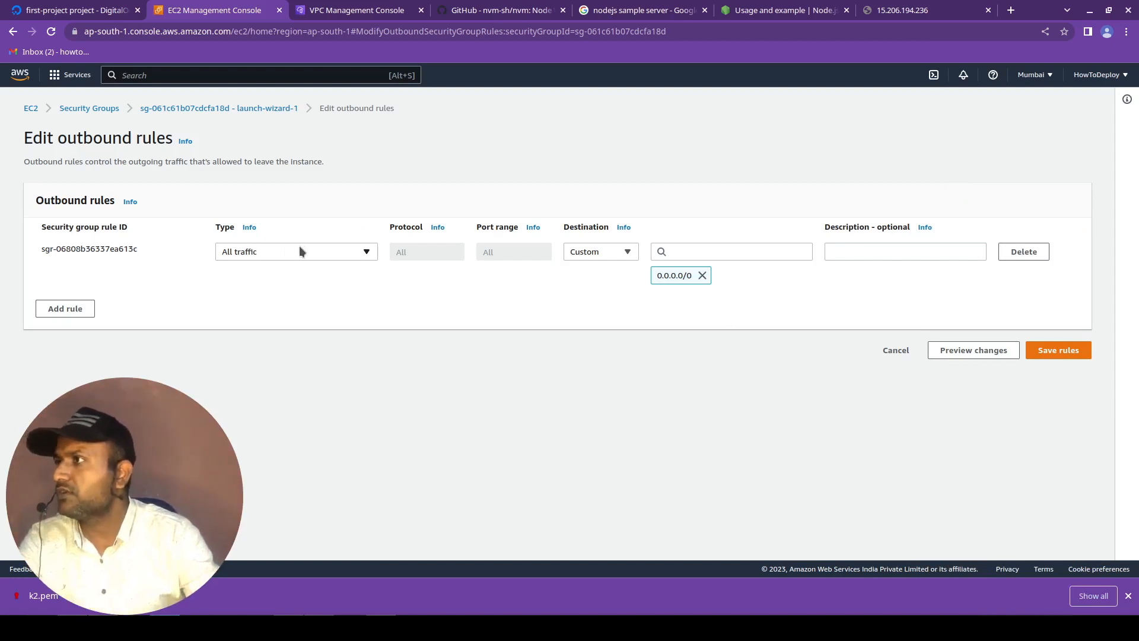
triple_click(677, 276)
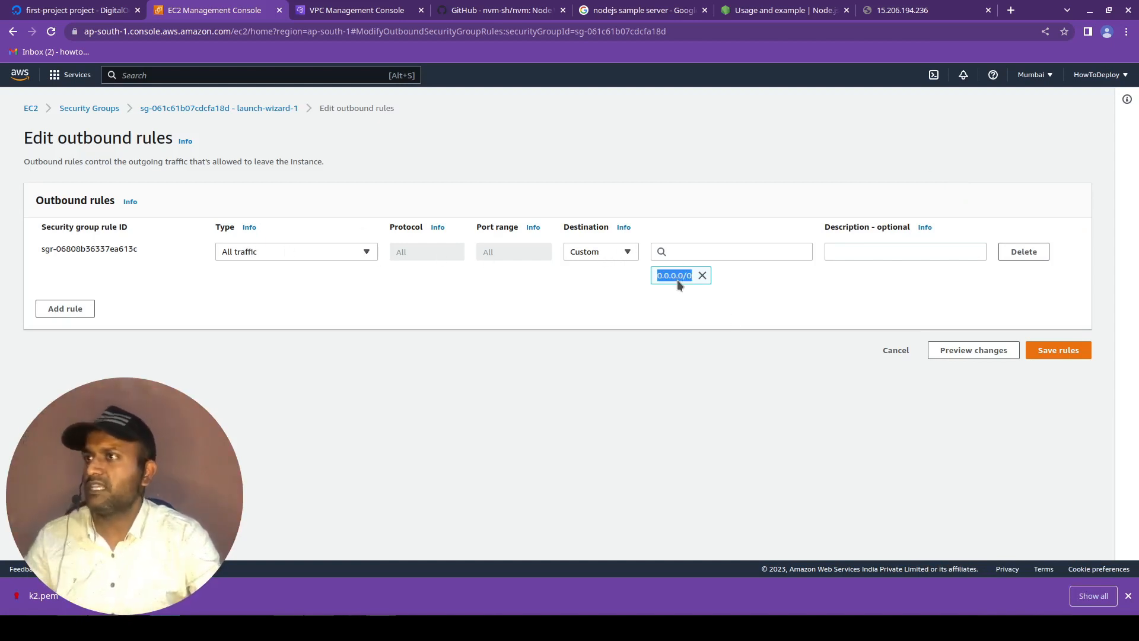
click(611, 253)
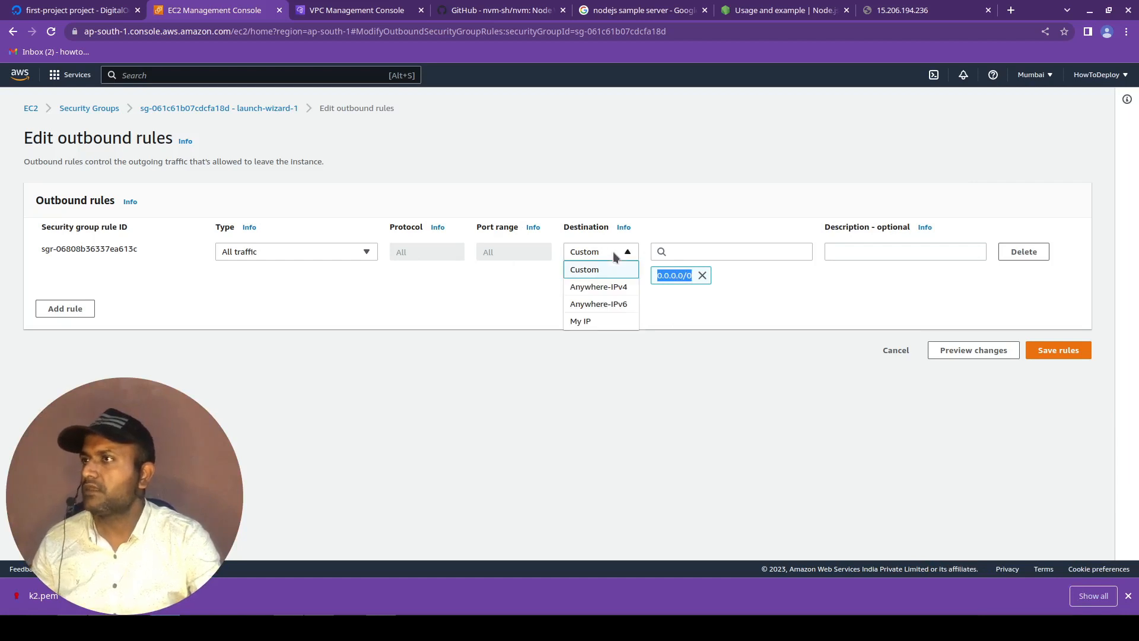
click(420, 291)
click(313, 253)
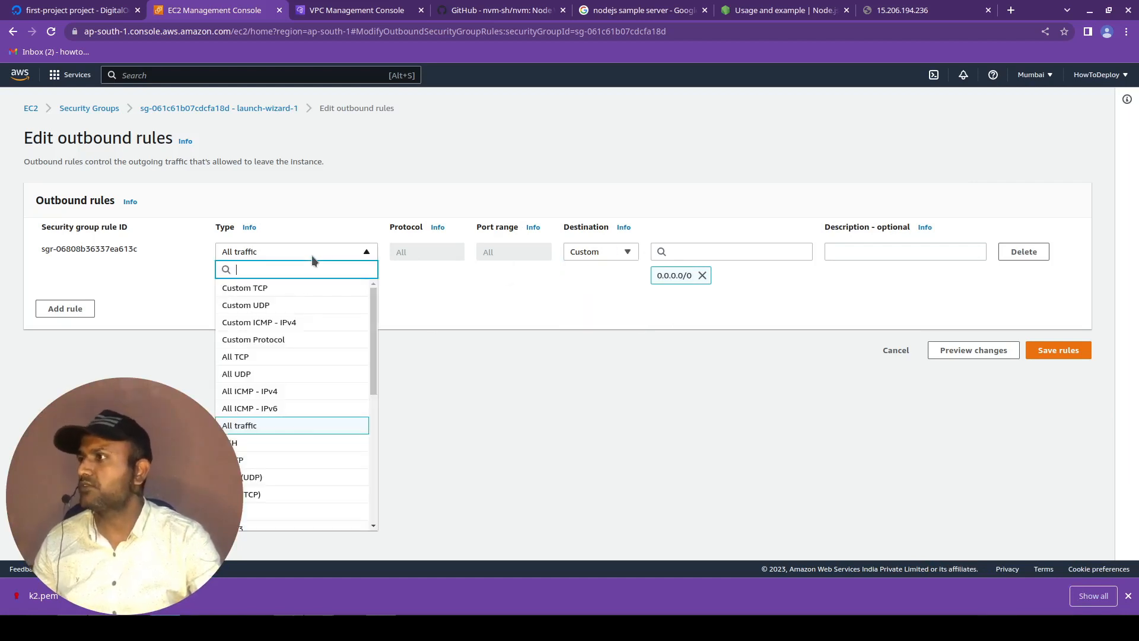
click(555, 322)
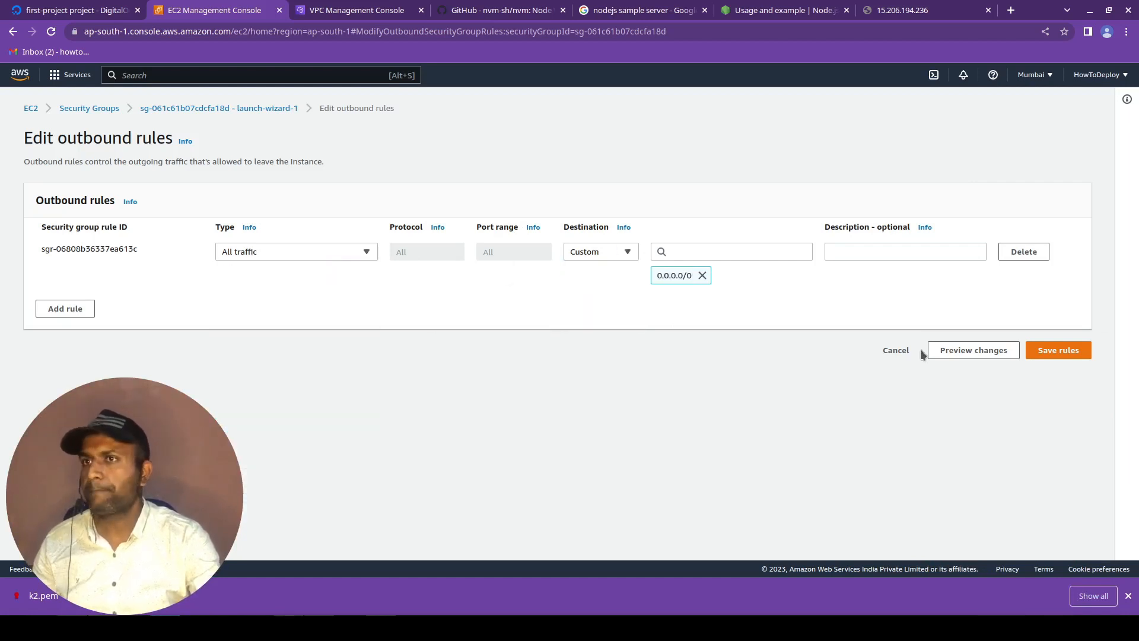
Delete the all-traffic outbound rule from launch-wizard-1, save the rules, and switch to Konsole.
click(1021, 255)
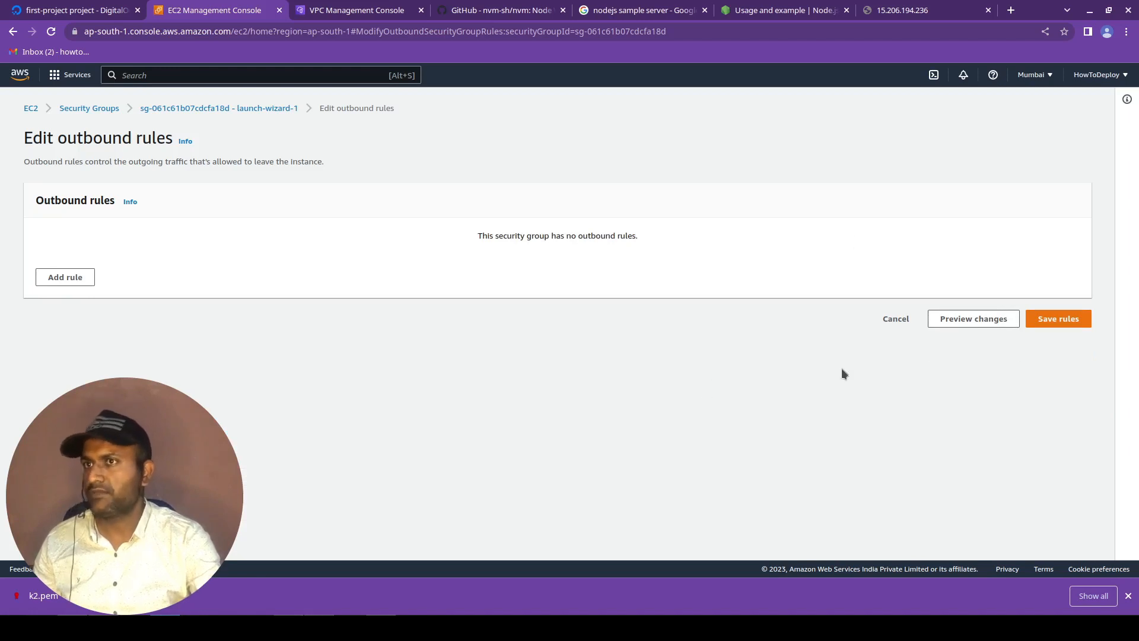
click(1070, 319)
key(alt+Tab)
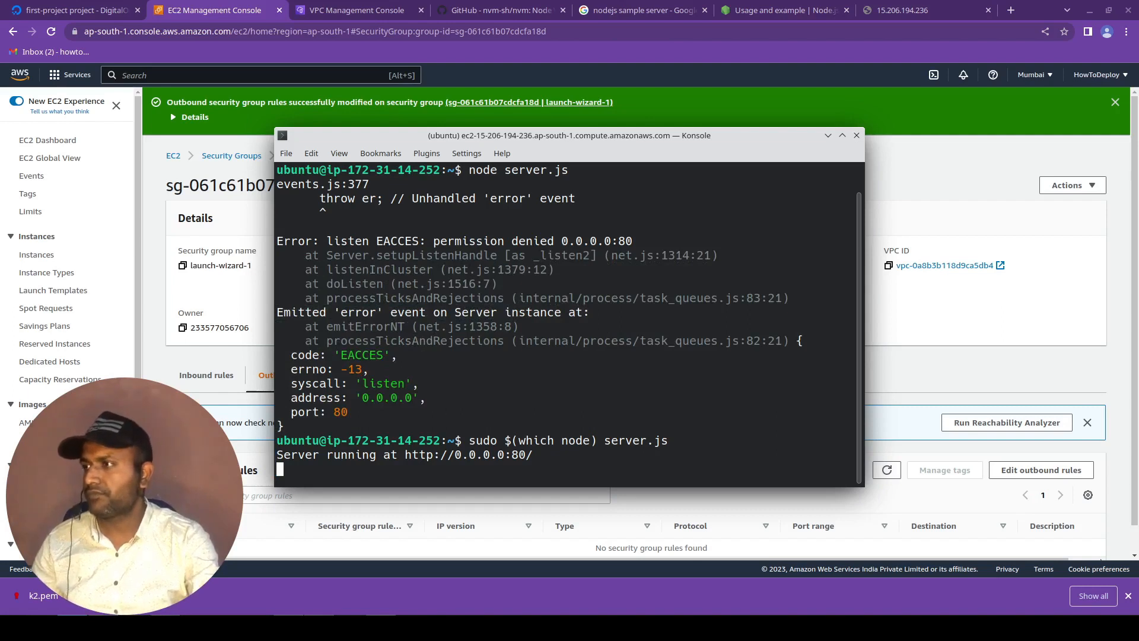
Move the running server's terminal aside and open a new local Konsole window.
drag(625, 137, 666, 117)
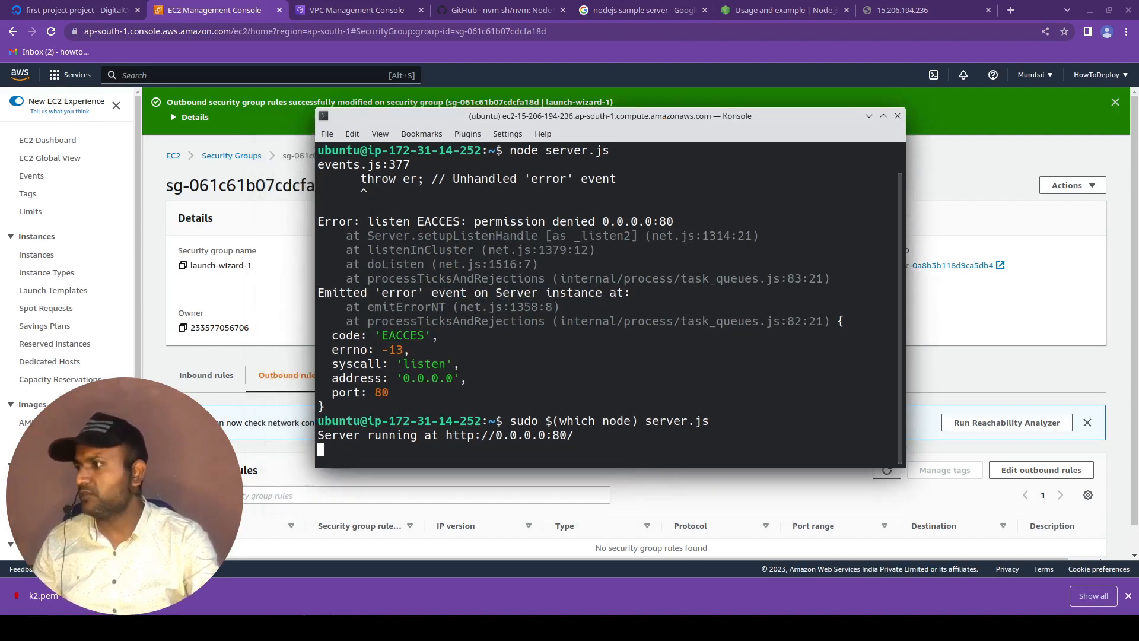
right_click(79, 627)
click(103, 543)
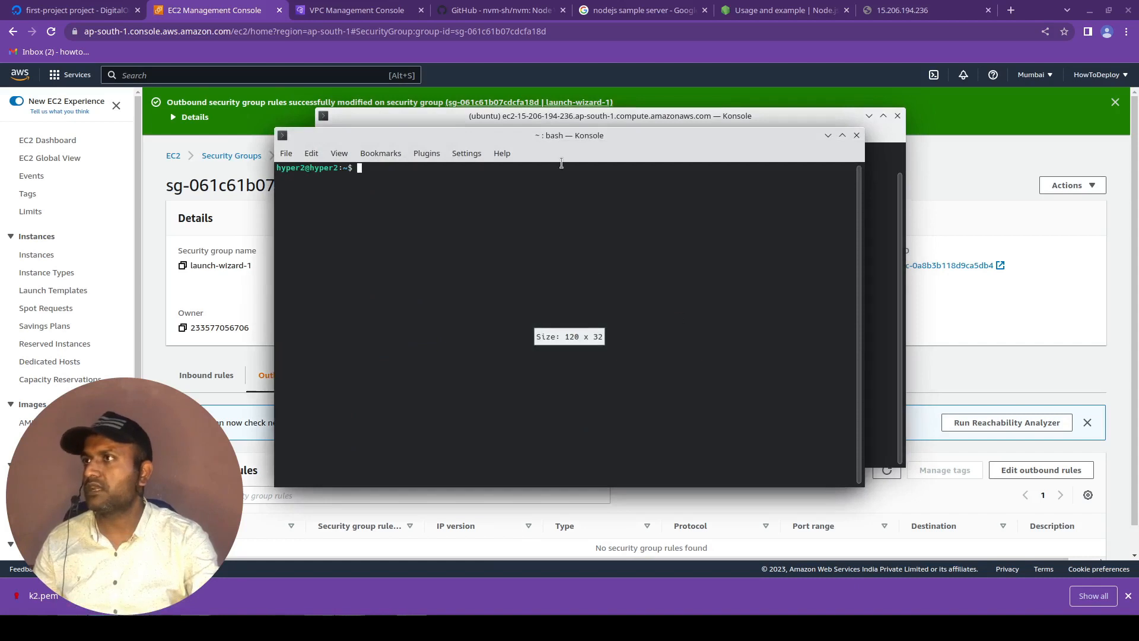
drag(546, 139, 674, 159)
Open the test1 instance's SSH client connection details in the browser and copy the user and host part of the example command.
click(249, 314)
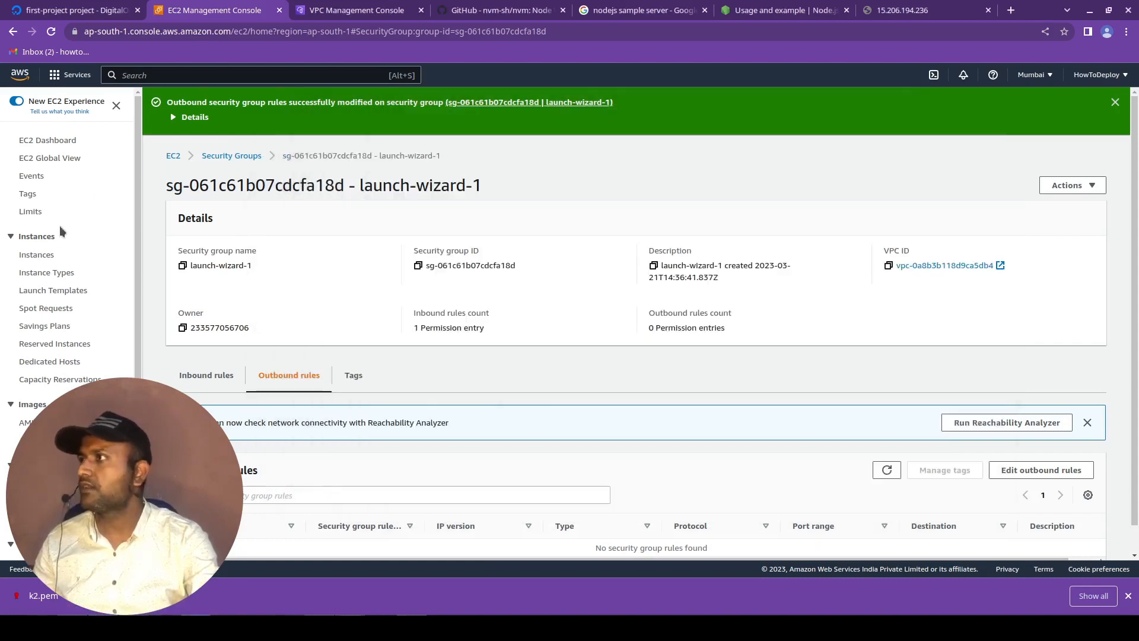
click(82, 254)
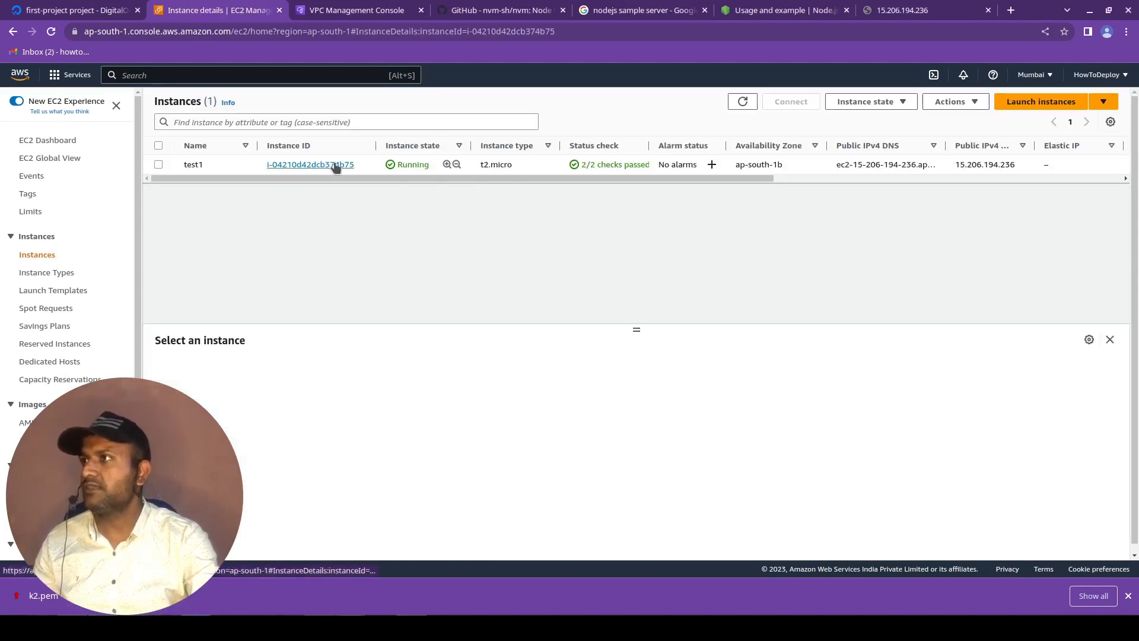
click(336, 167)
click(903, 130)
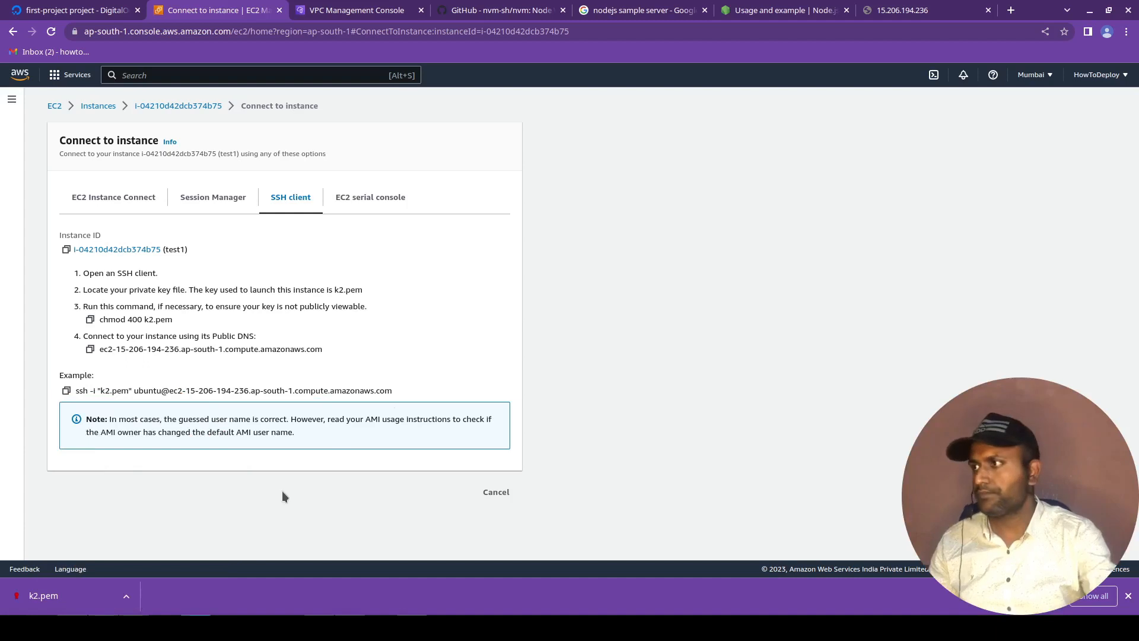
drag(392, 390, 134, 391)
key(ctrl+c)
key(ctrl+alt+t)
text(ssh)
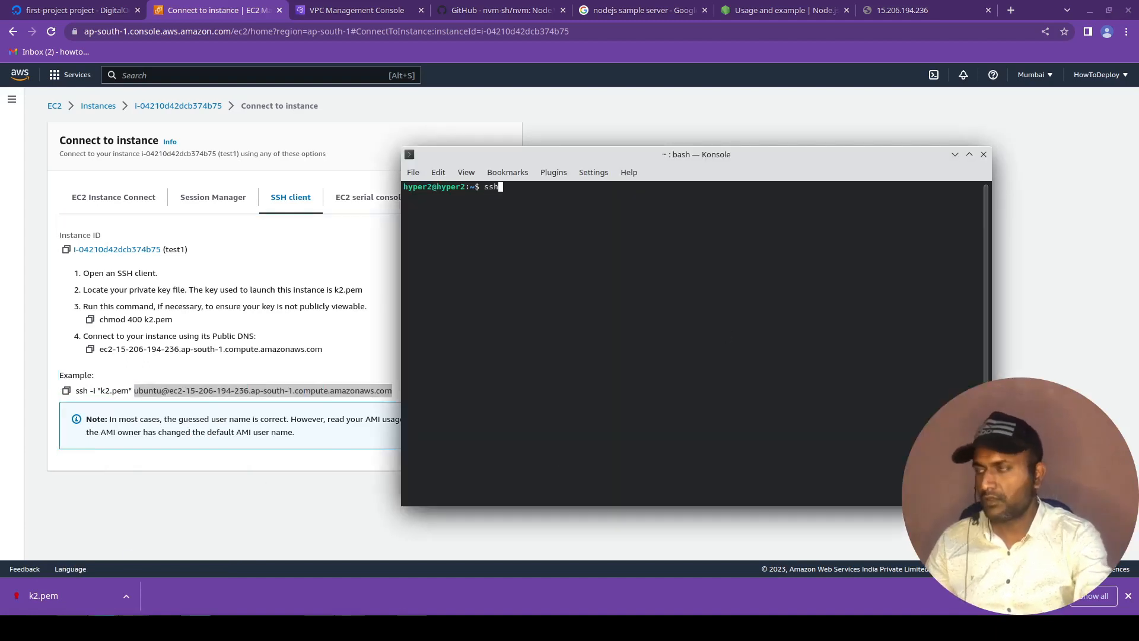
text( -i )
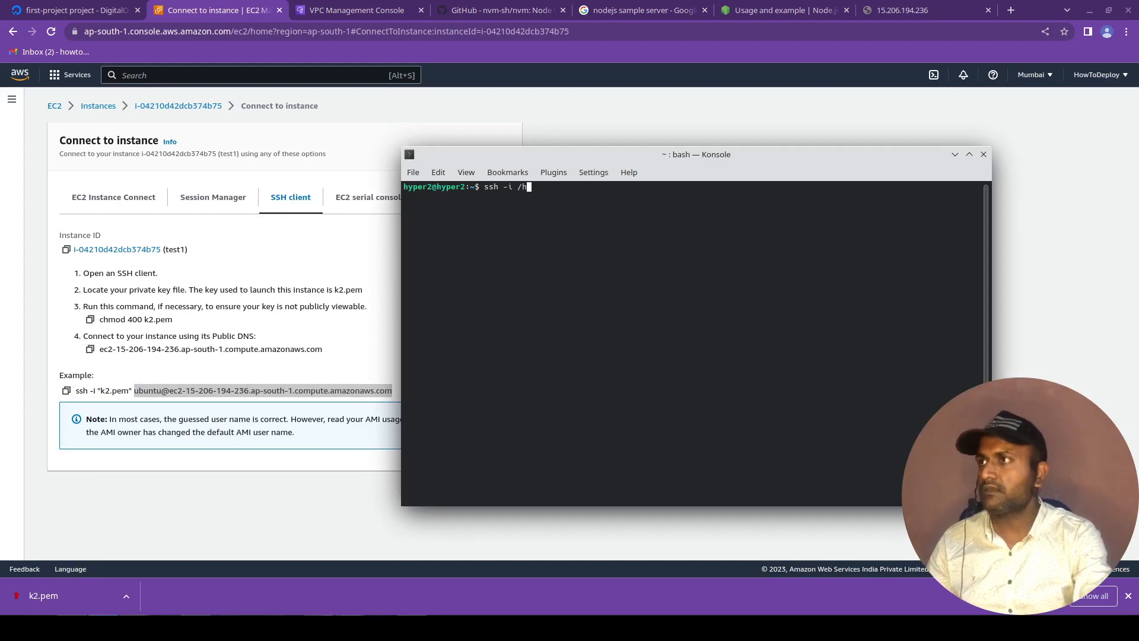
text(vps1/)
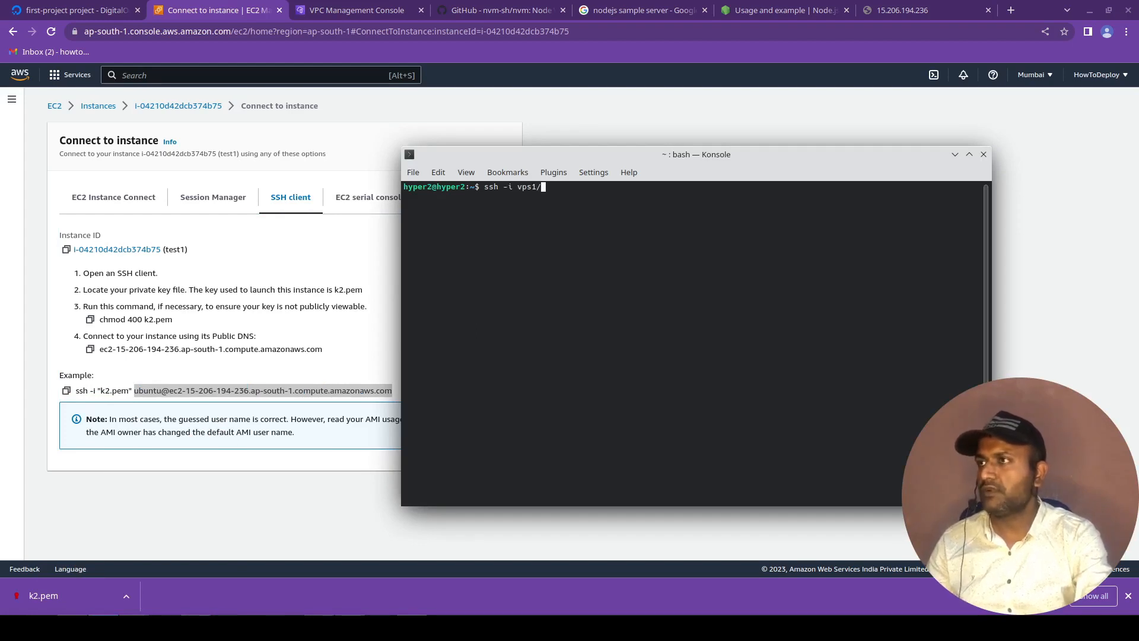
text(k2)
key(Tab)
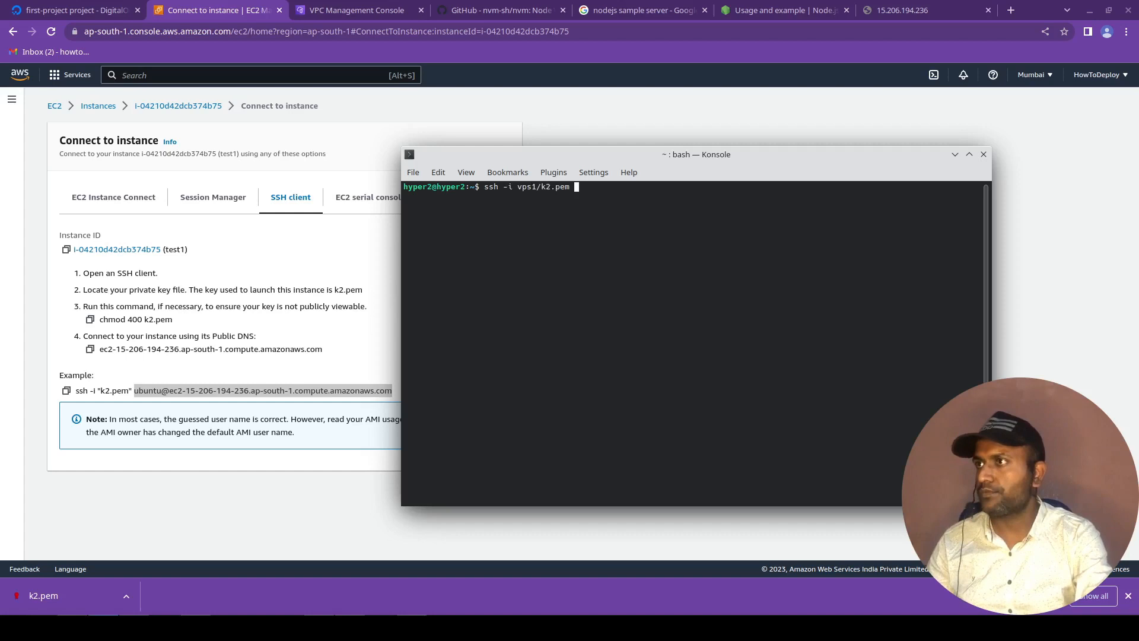
key(ctrl+shift+v)
key(Return)
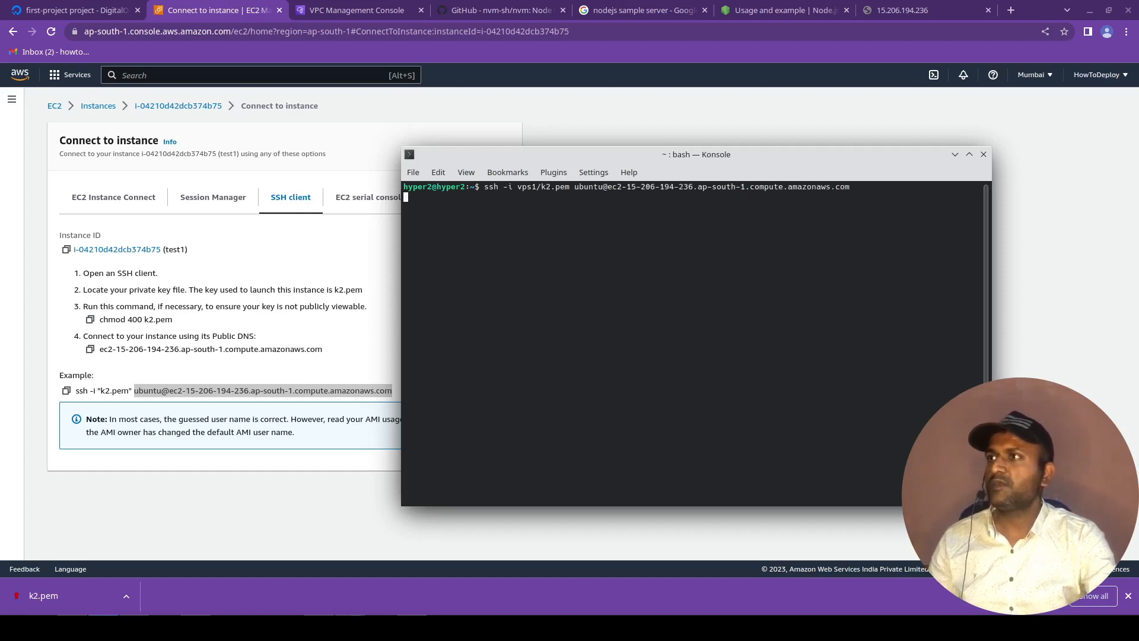
text(ls)
key(Return)
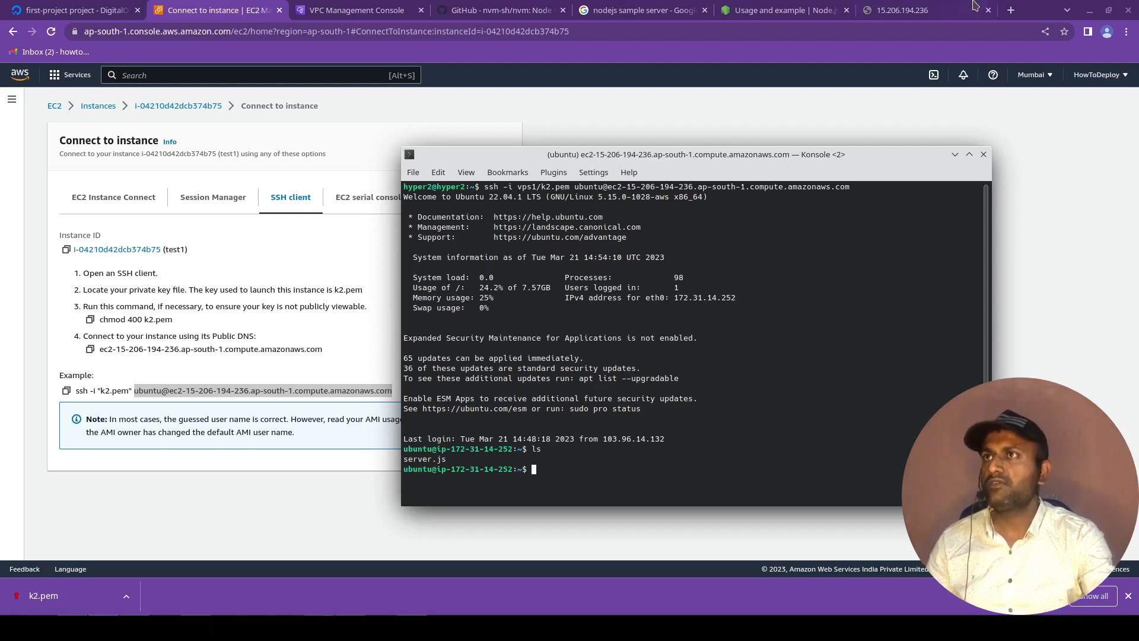
click(949, 9)
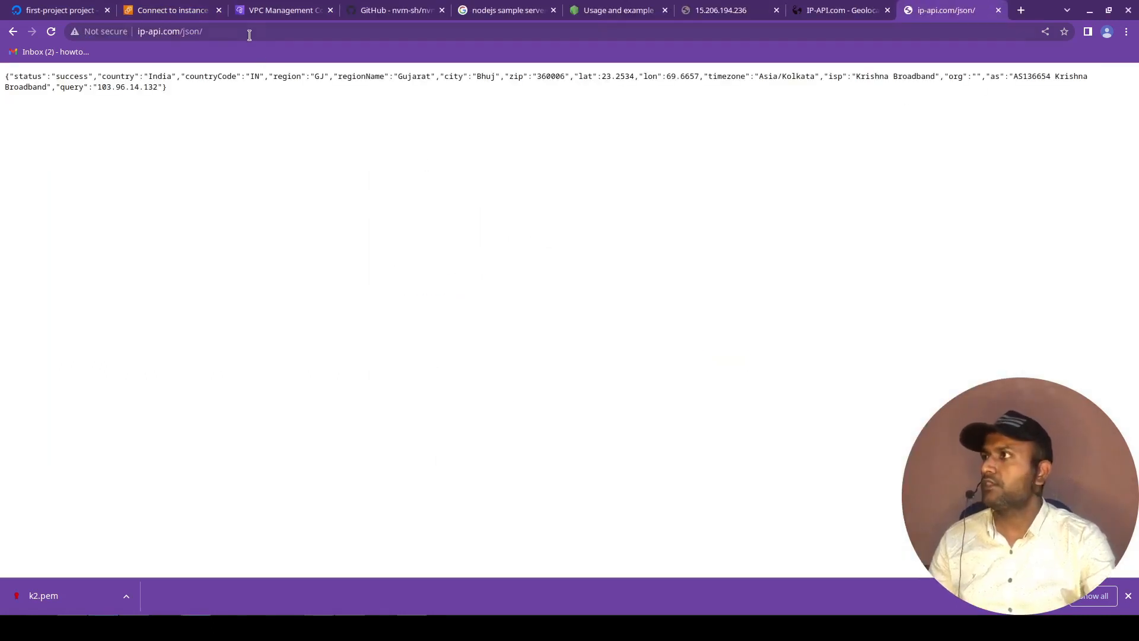
click(249, 35)
key(ctrl+c)
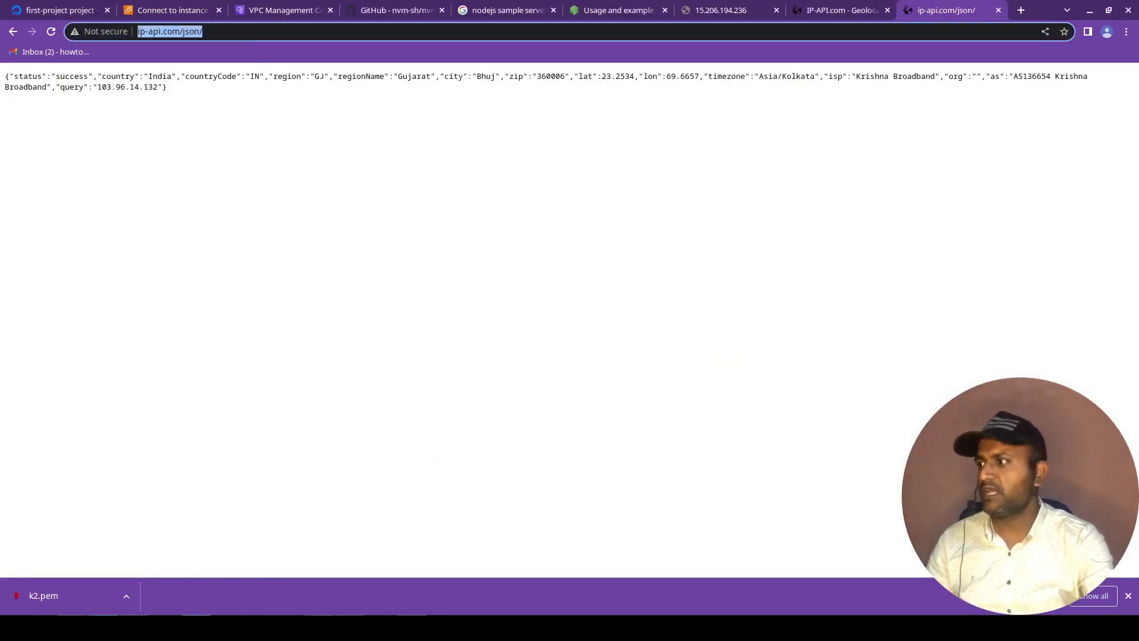
click(103, 627)
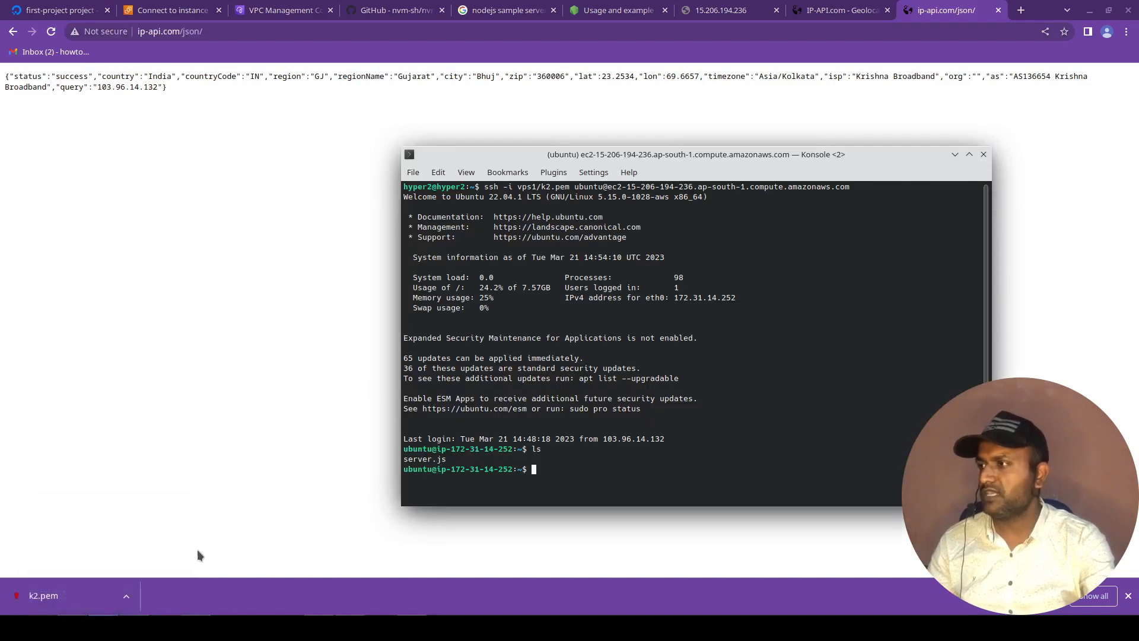
Close the Konsole window running server.js and open a new local Konsole window beside the SSH session.
click(103, 627)
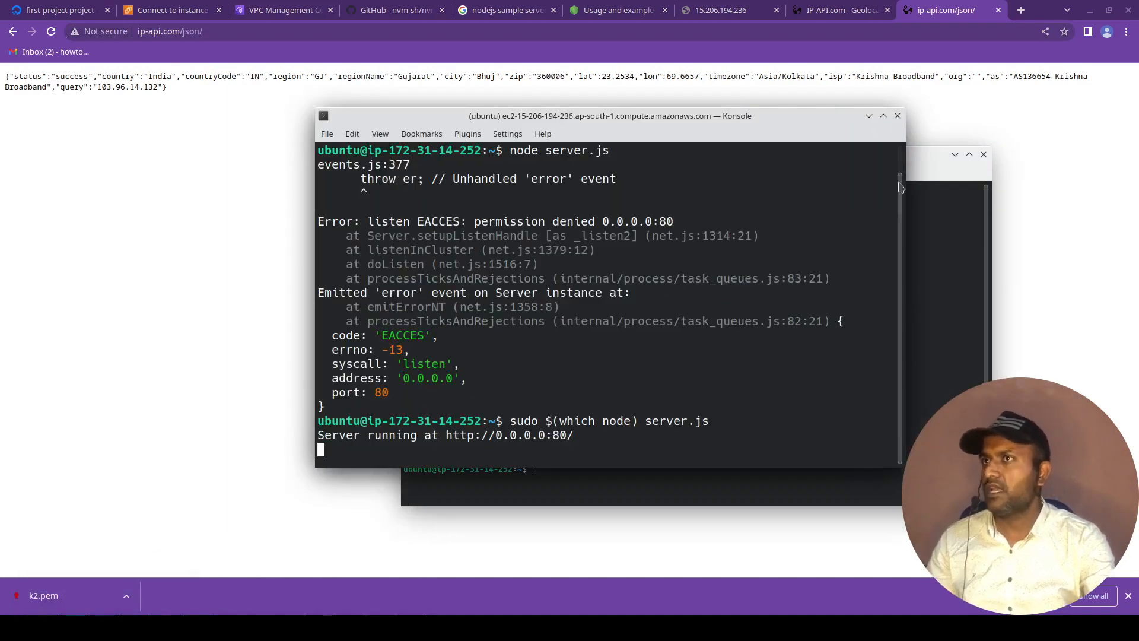
click(899, 117)
click(607, 367)
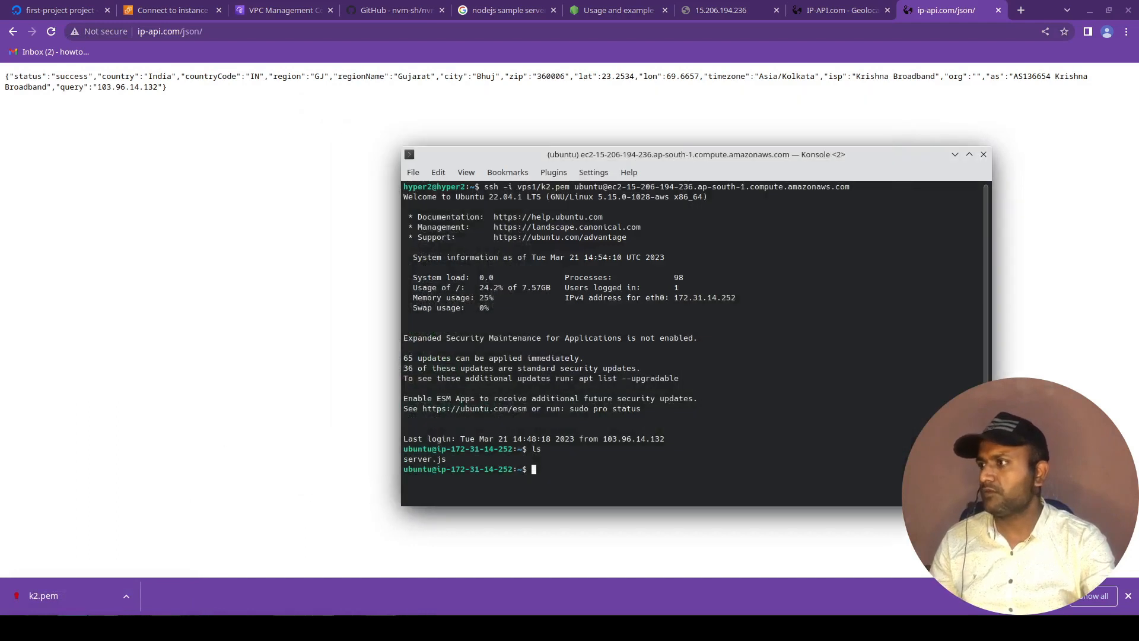
right_click(103, 627)
click(113, 539)
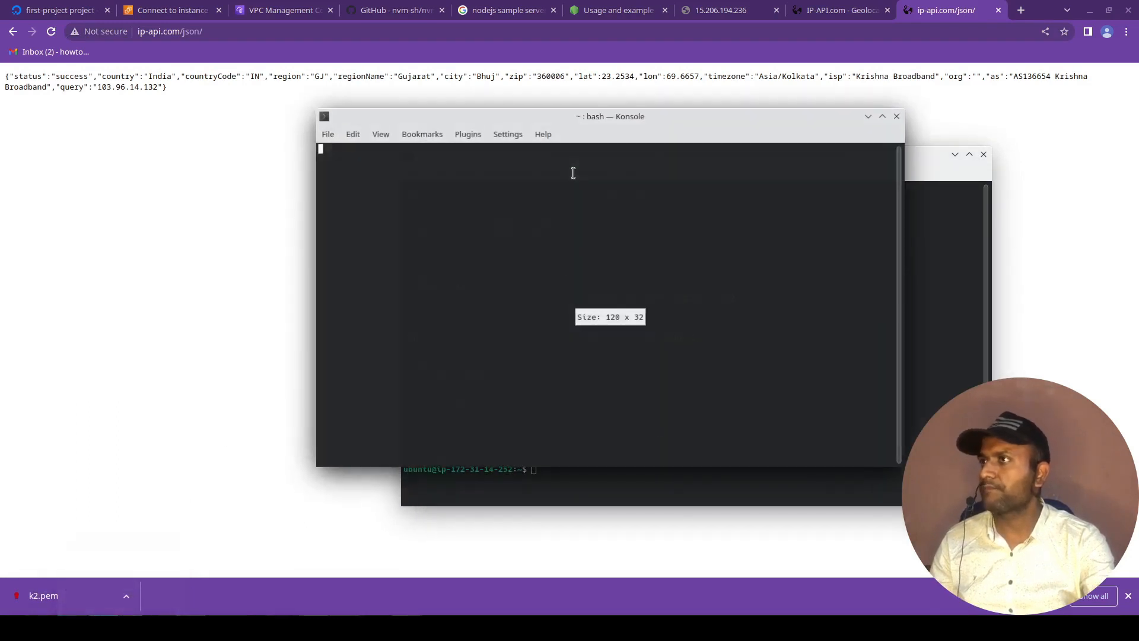
drag(553, 115, 275, 119)
key(ctrl+shift+v)
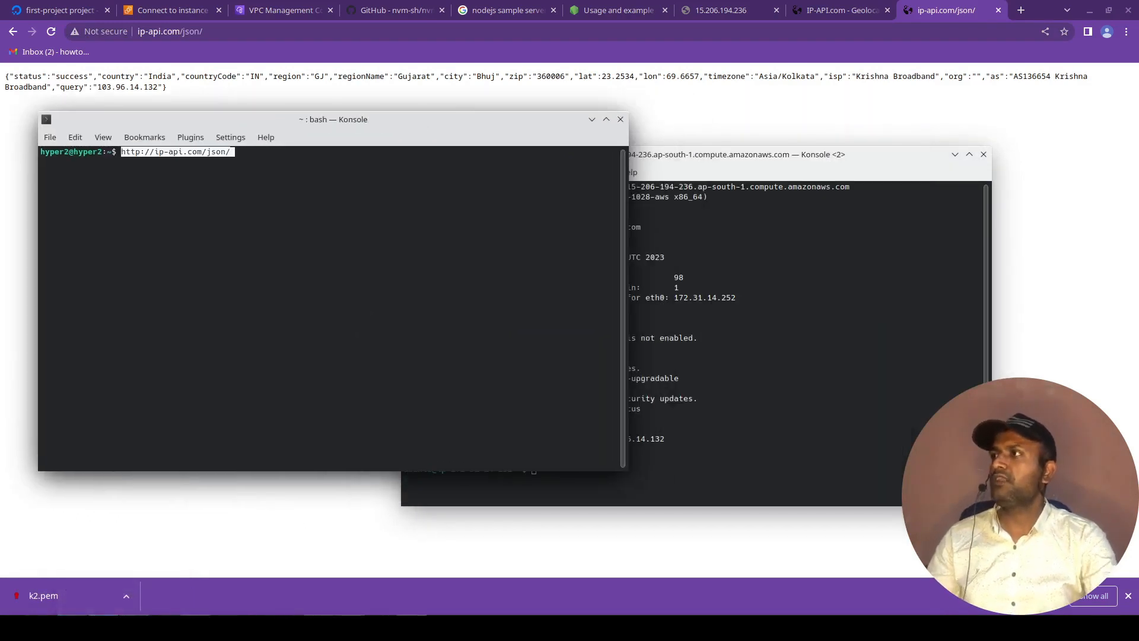
key(Home)
text(wg)
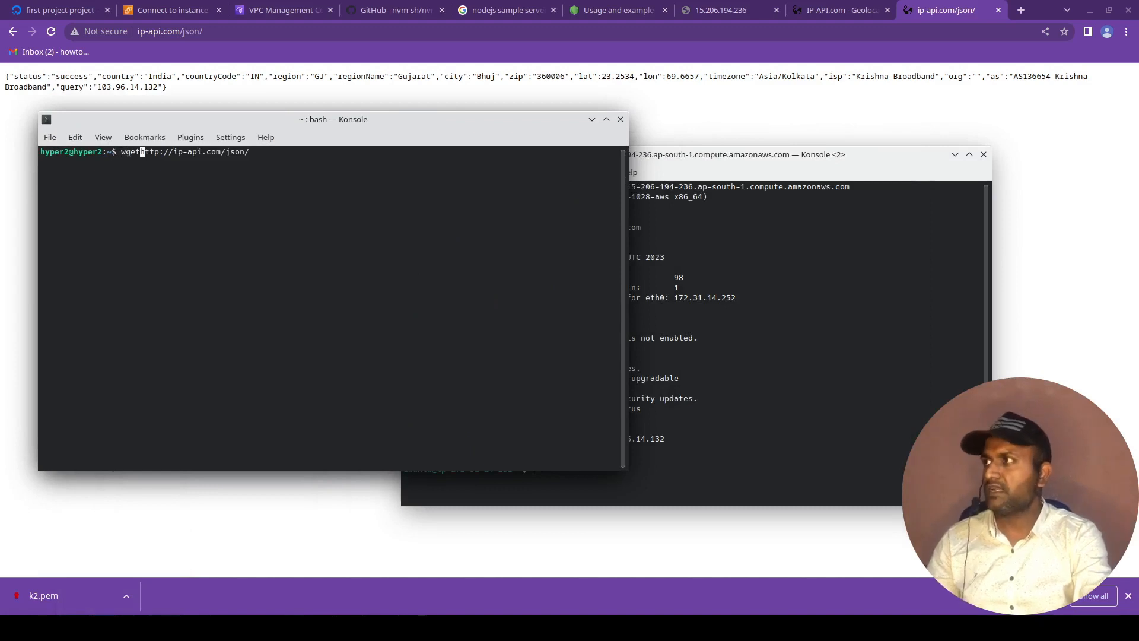
key(BackSpace)
key(BackSpace)
text(curl)
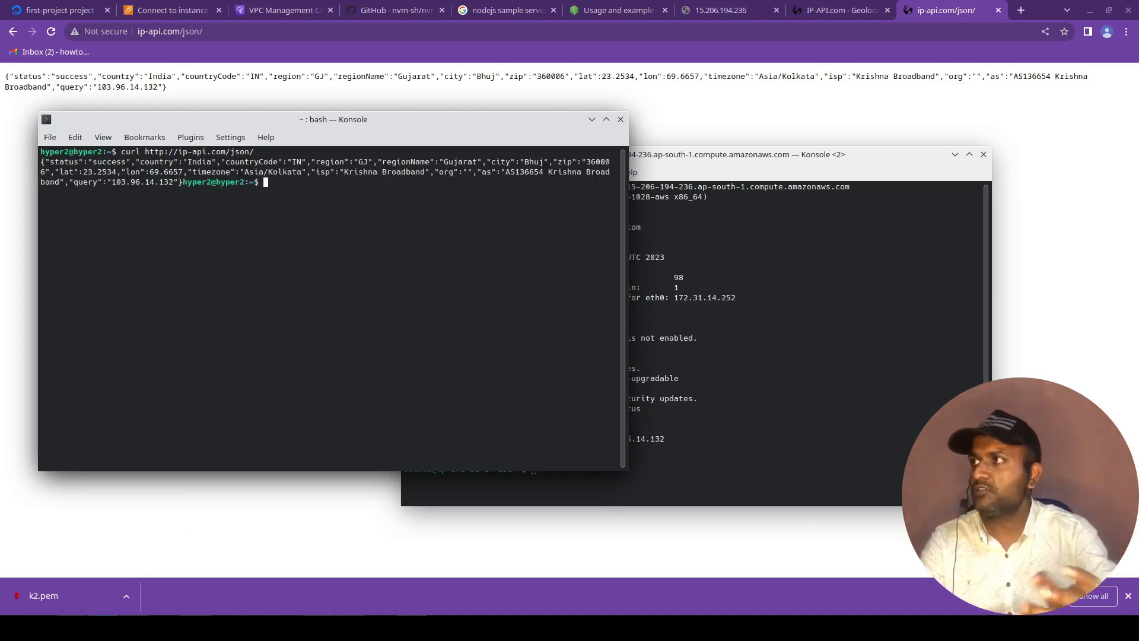
drag(40, 162, 113, 172)
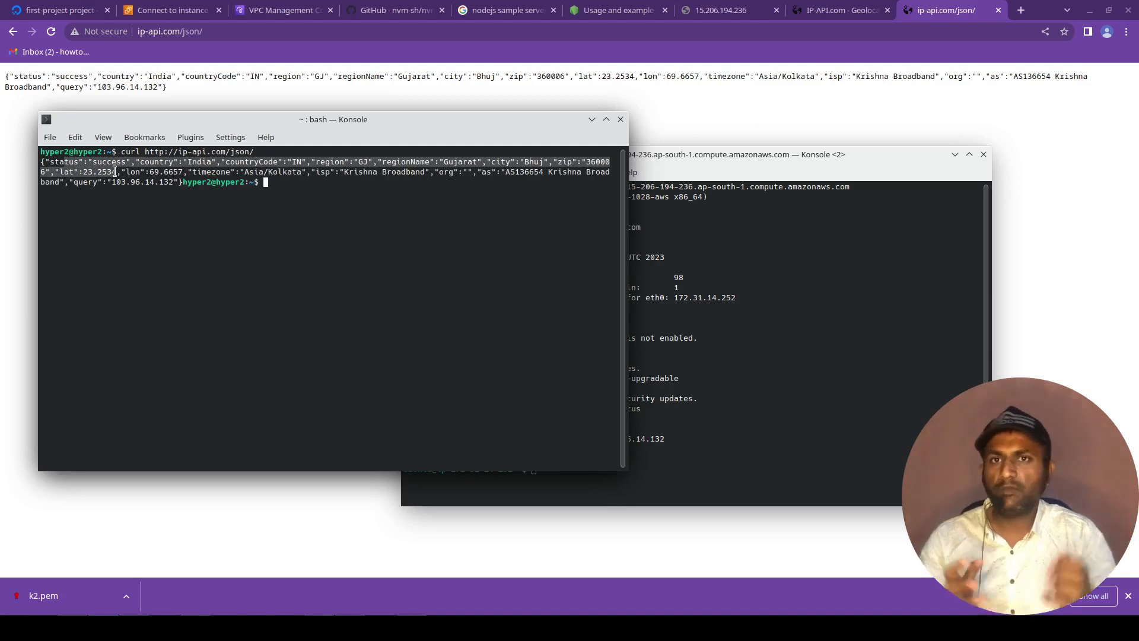
click(291, 278)
click(635, 355)
text(cur)
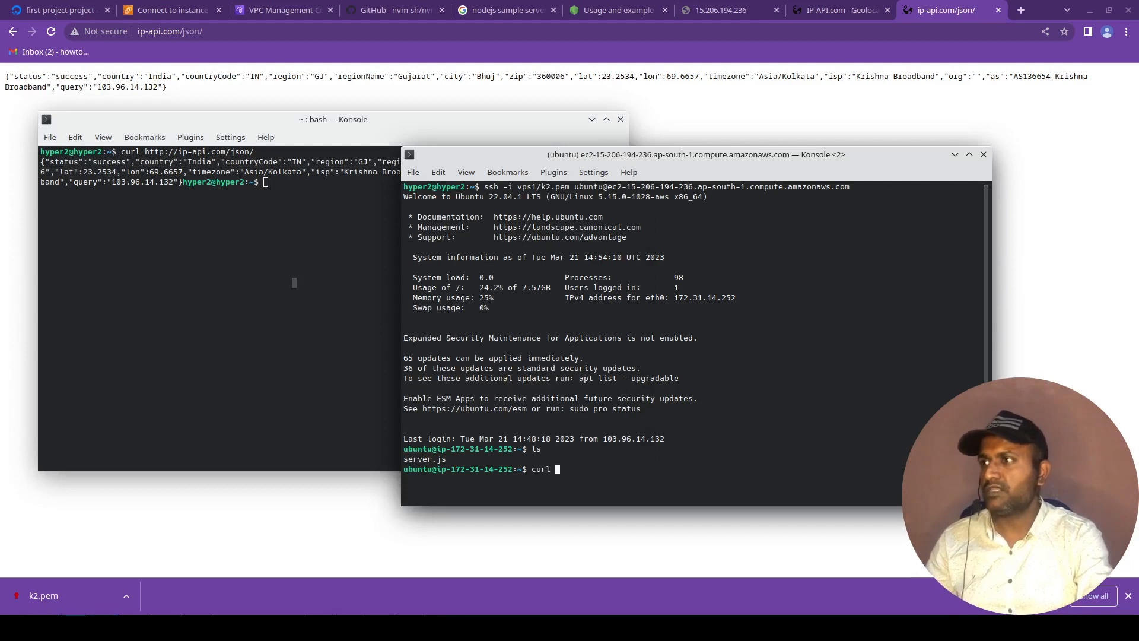
text(l)
key(ctrl+shift+v)
key(Return)
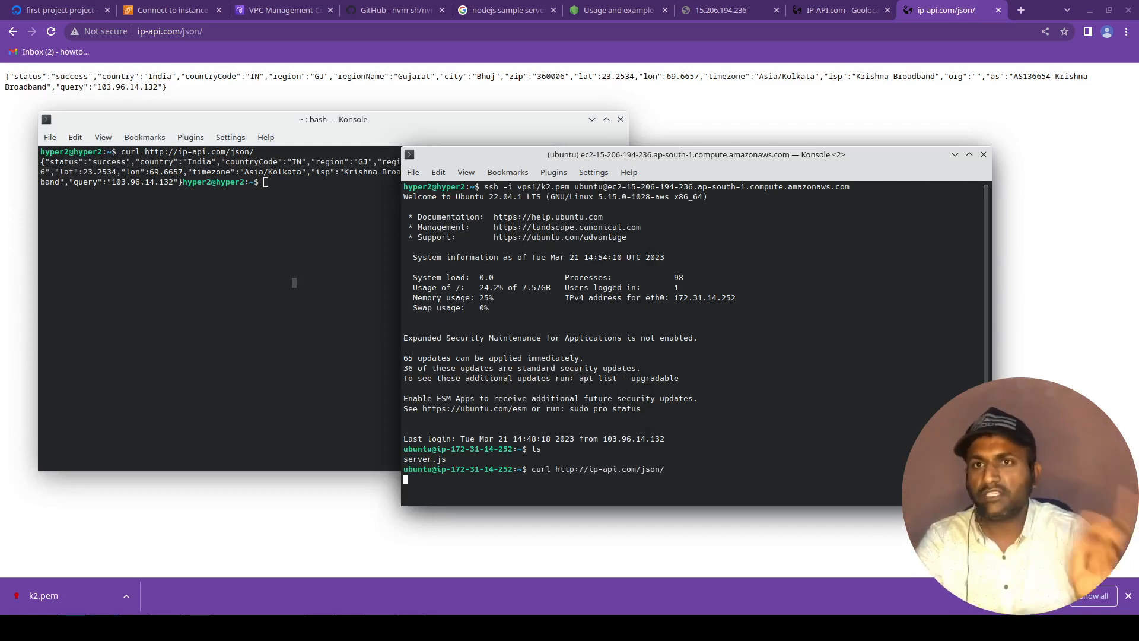
key(ctrl+c)
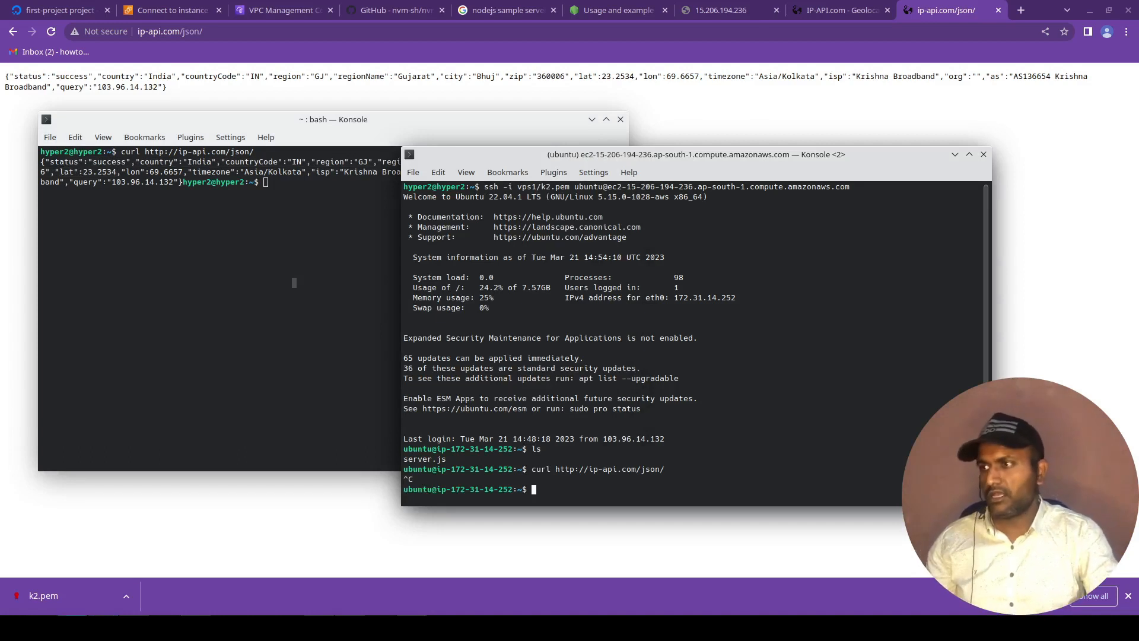
Run sudo apt install wget in the test1 SSH session.
text(sudo apt install wget)
key(Return)
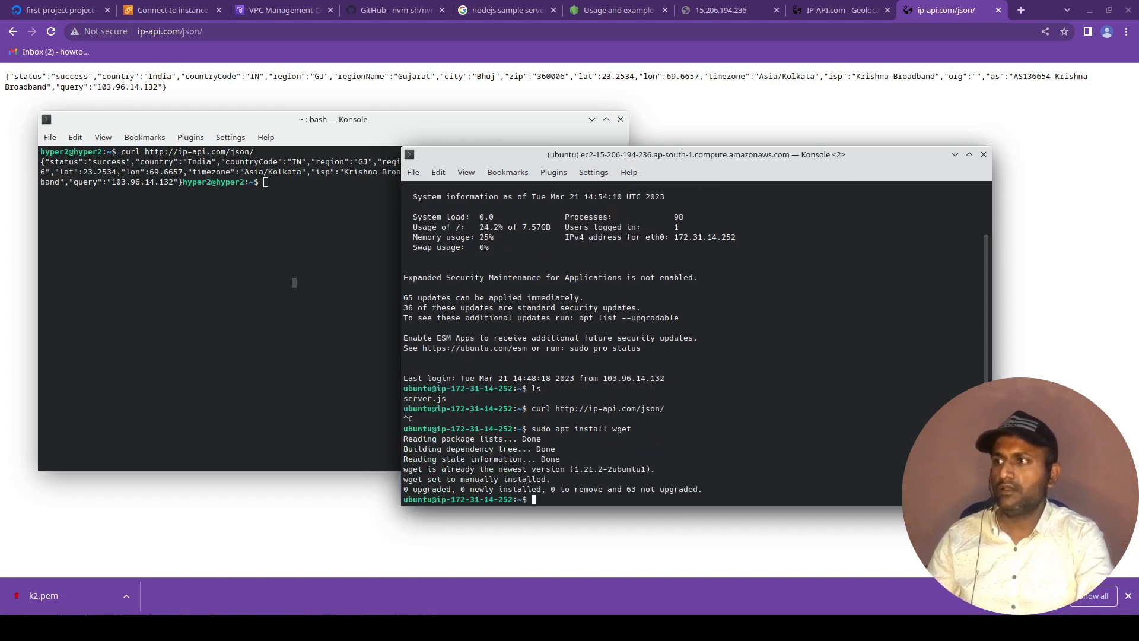
Run sudo apt install git in the test1 SSH session.
key(Up)
key(BackSpace)
key(BackSpace)
text(it)
key(Return)
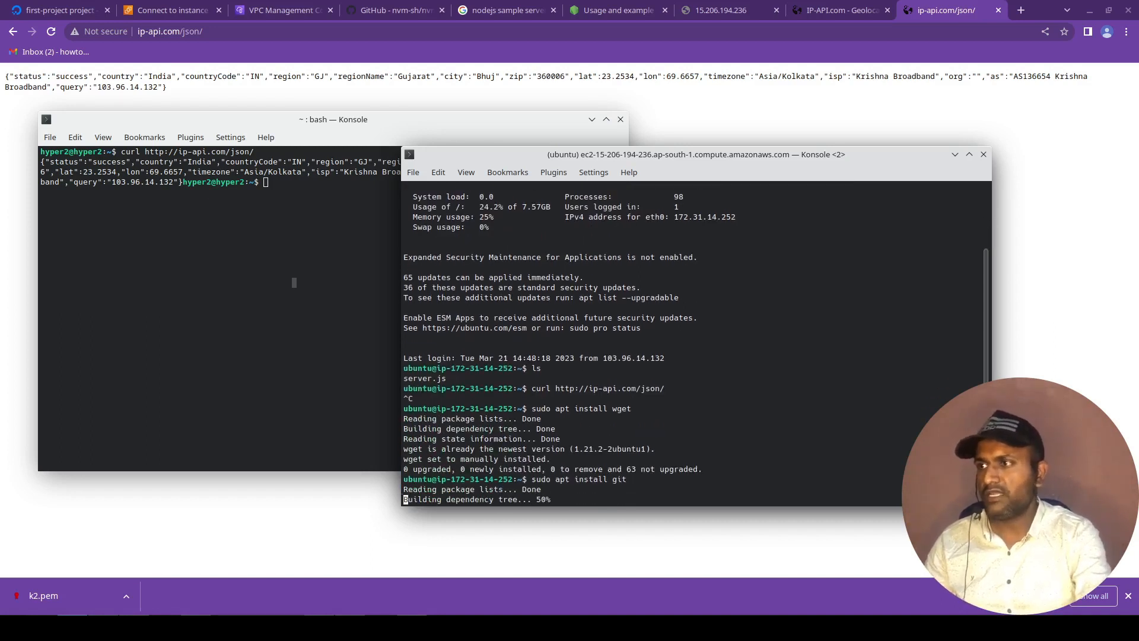
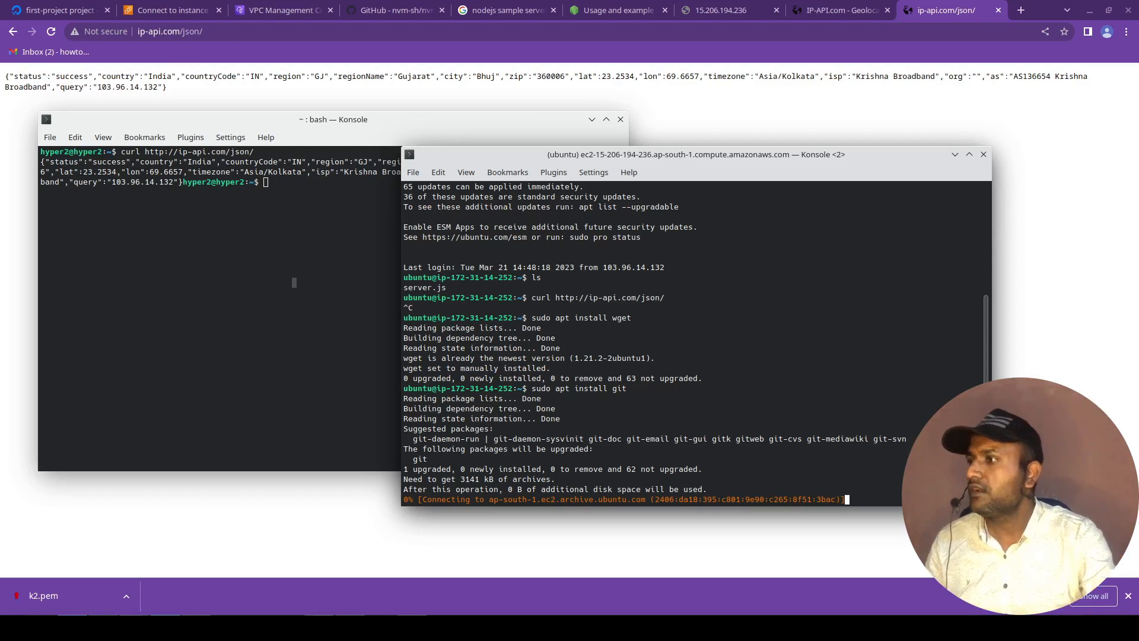
Switch to the browser and open the launch-wizard-1 security group from the security details of instance test1.
key(alt+Tab)
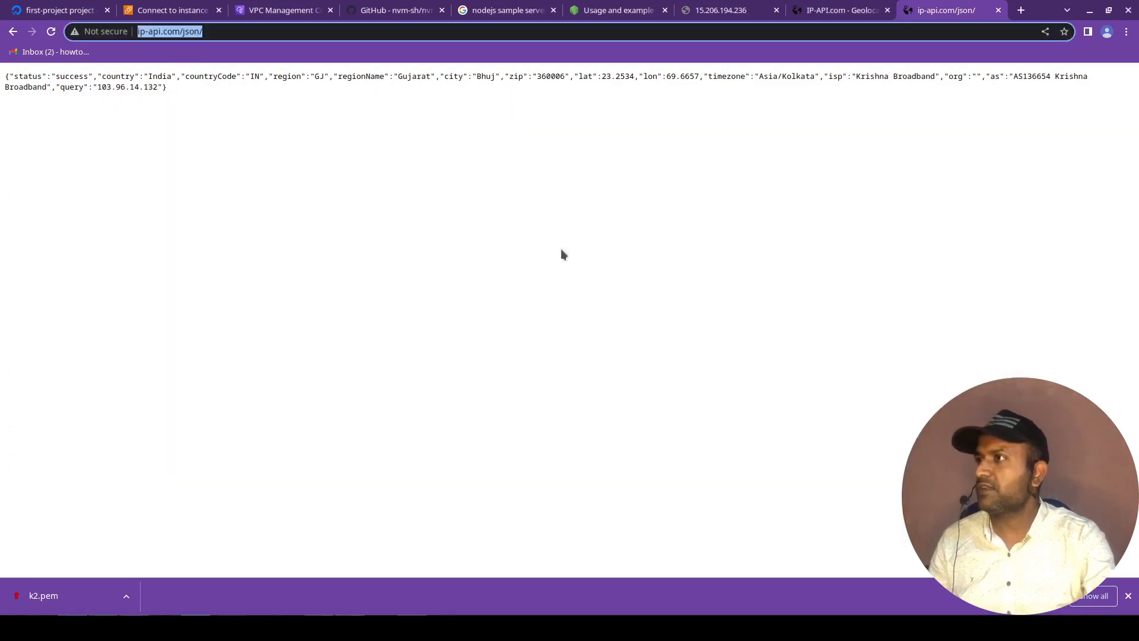
click(399, 8)
click(486, 8)
click(172, 10)
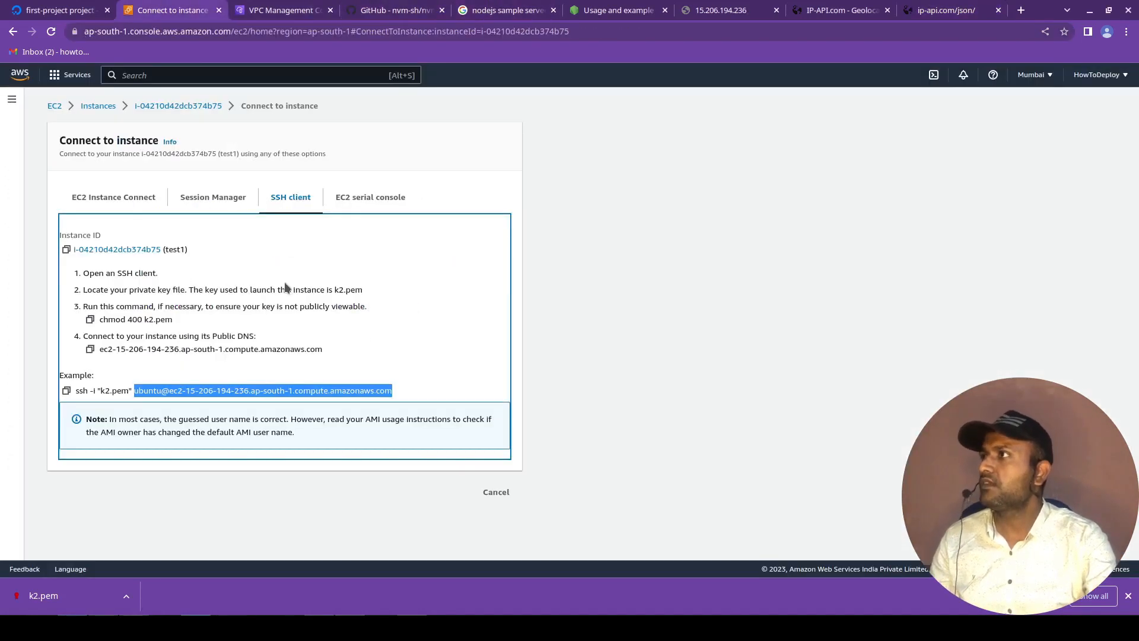
click(495, 490)
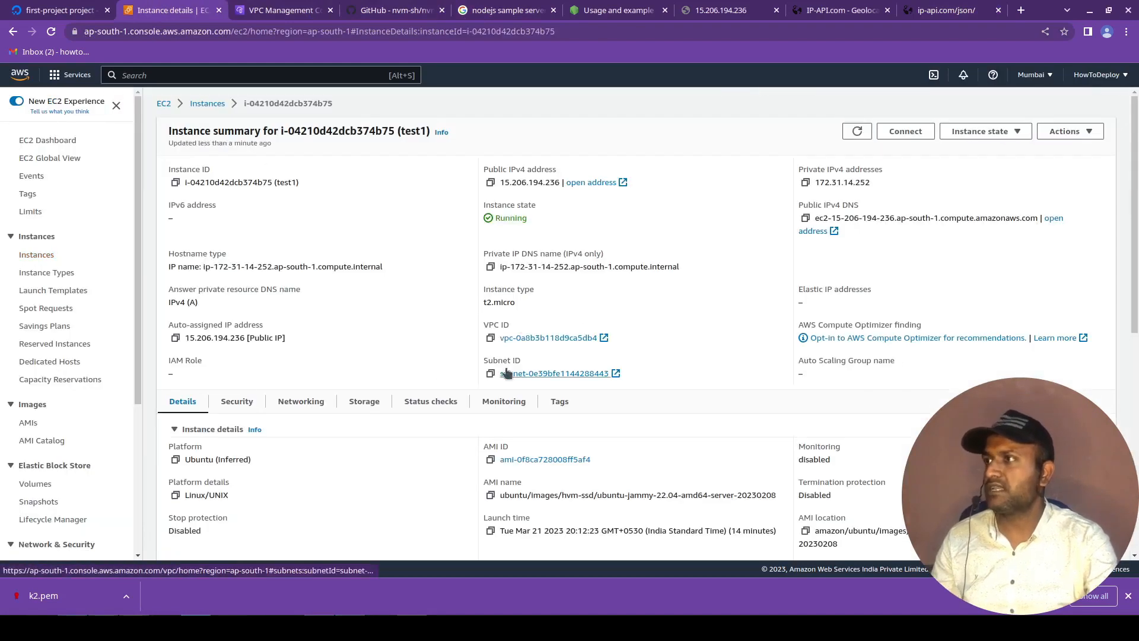
click(238, 406)
scroll(255, 427, down, 2)
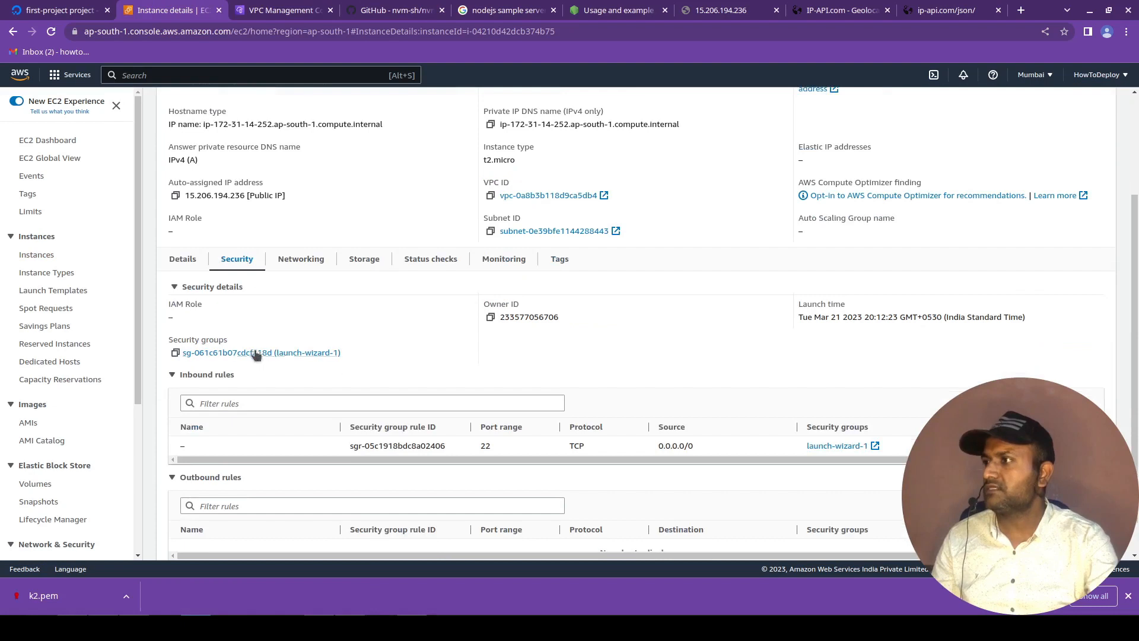
click(255, 352)
scroll(68, 375, down, 3)
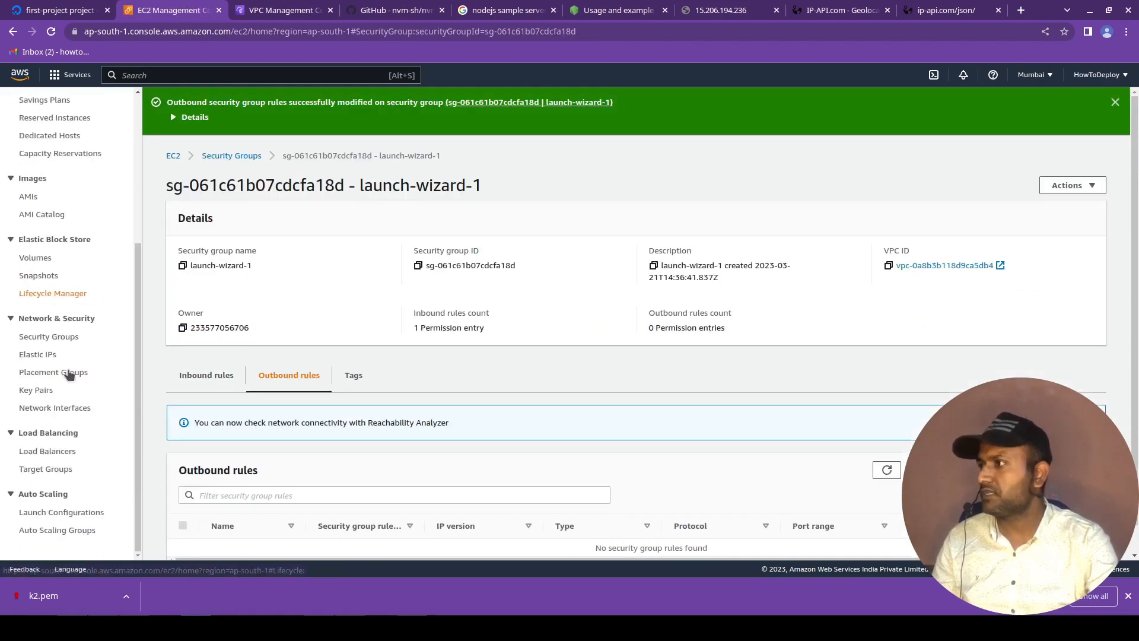
scroll(424, 442, down, 1)
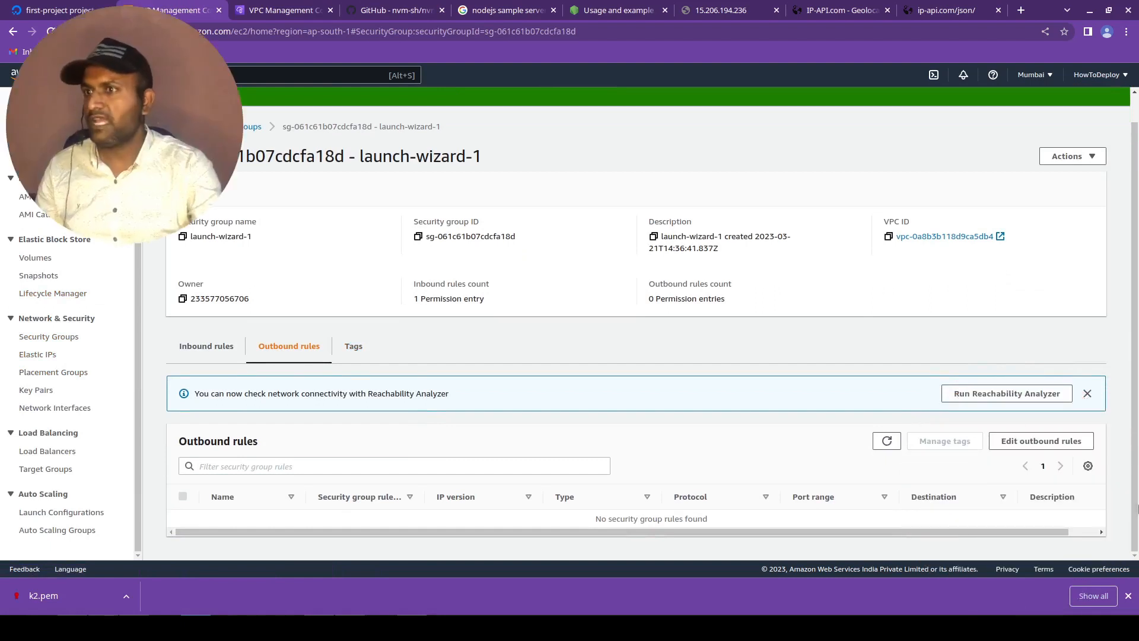
Add an outbound rule to launch-wizard-1 allowing All traffic to Anywhere-IPv4 and save the rules.
click(1009, 445)
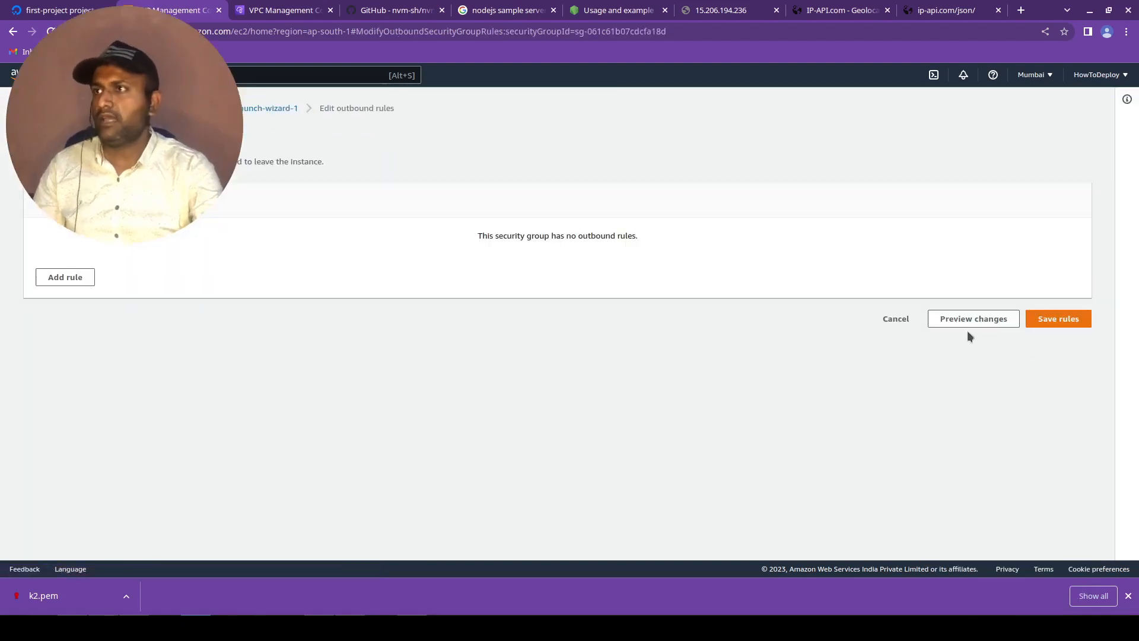
click(86, 281)
click(276, 251)
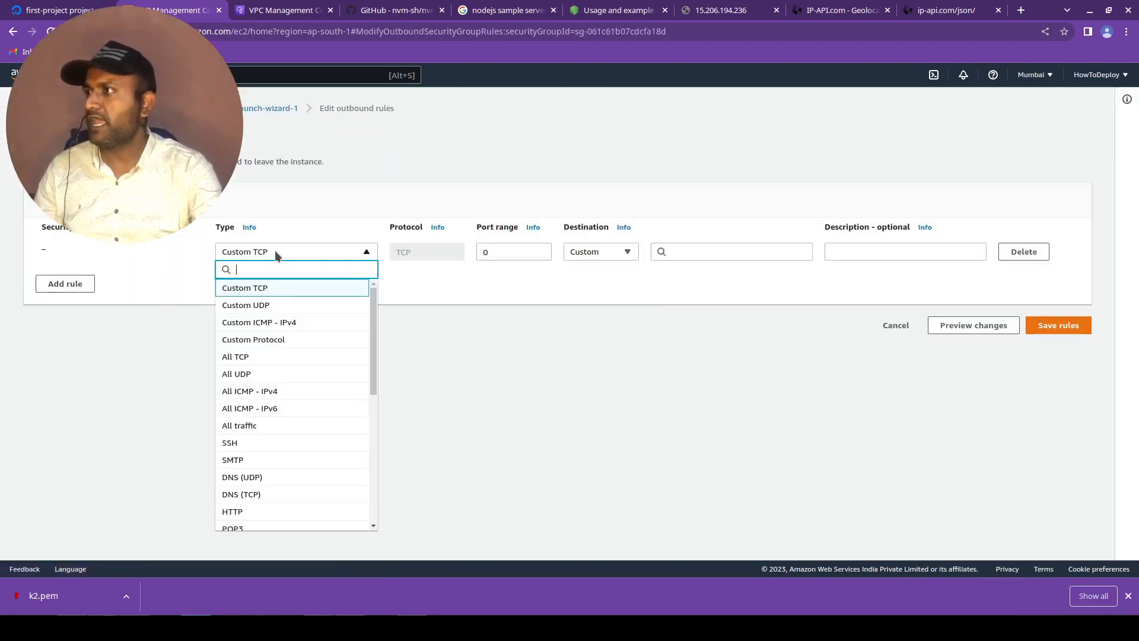
click(261, 426)
click(624, 254)
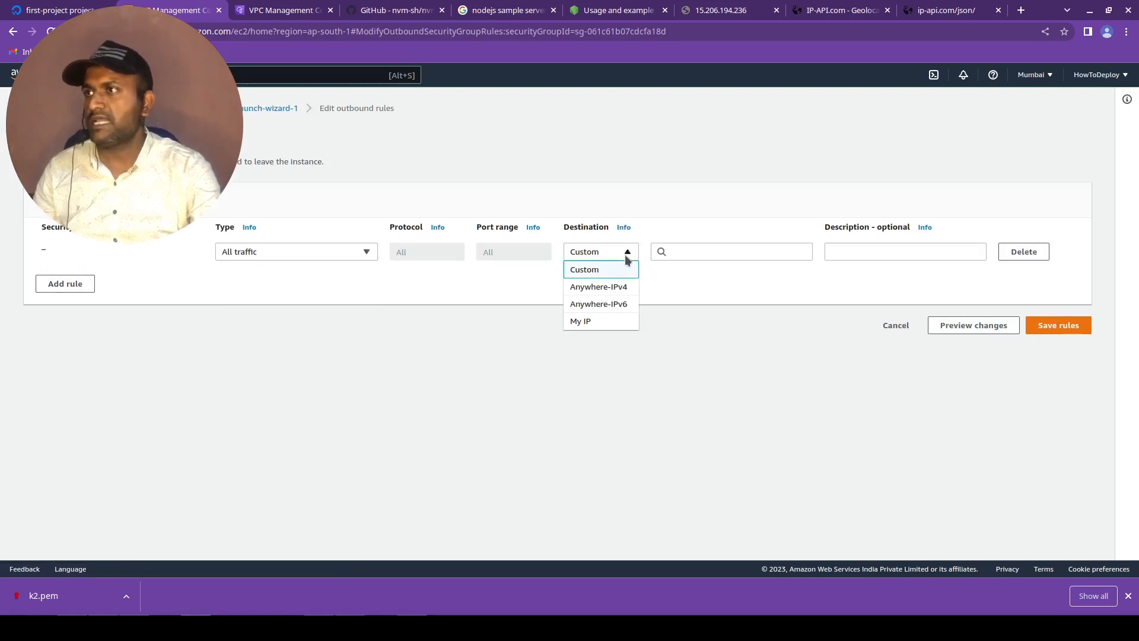
click(621, 288)
click(918, 252)
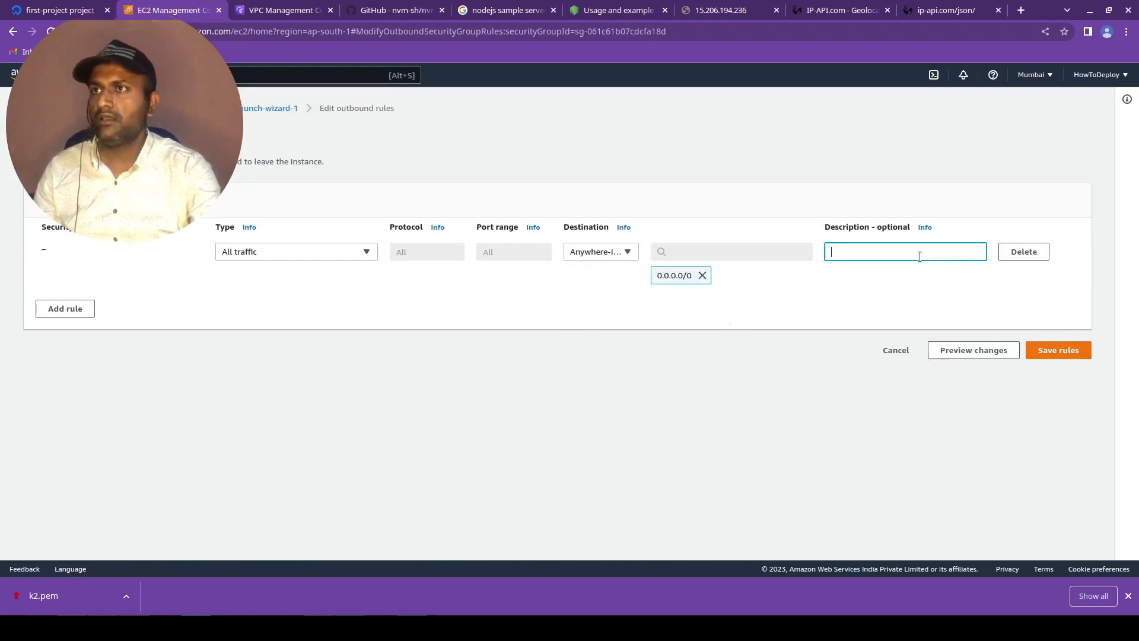
click(1053, 353)
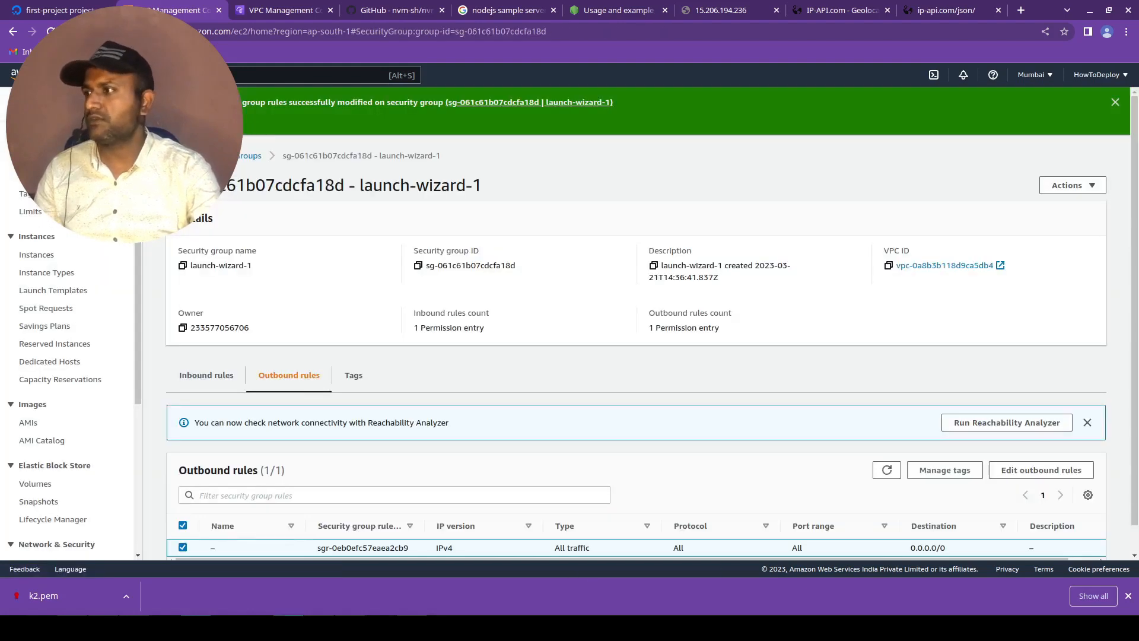
Switch to the test1 SSH session in Konsole and interrupt the running git installation.
click(103, 628)
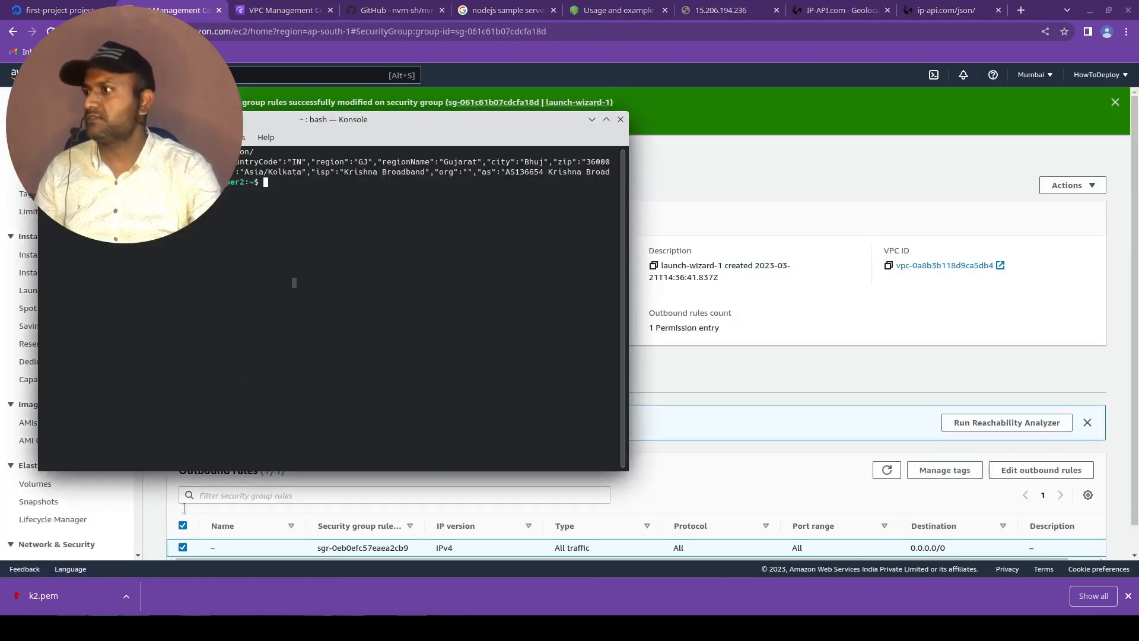
drag(343, 125, 558, 146)
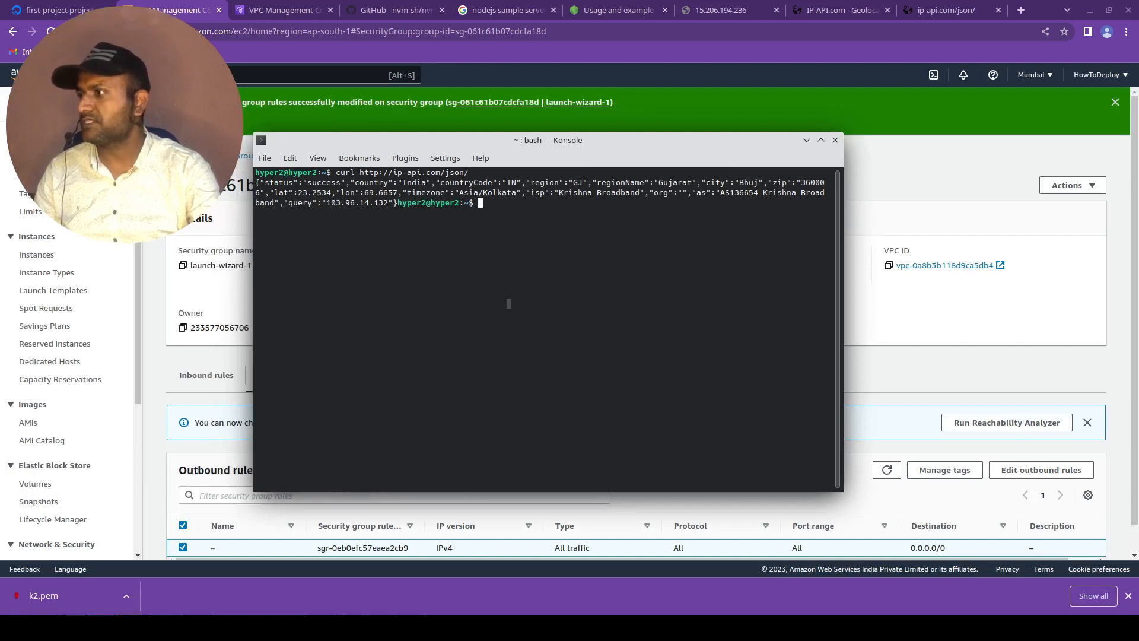
click(103, 628)
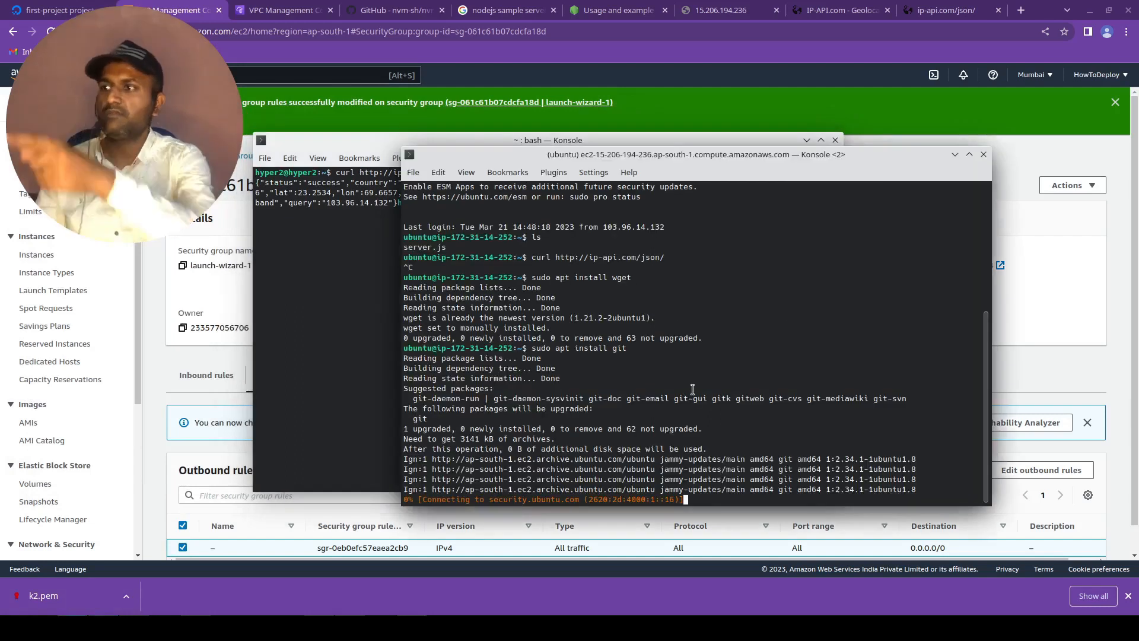
key(ctrl+c)
key(Up)
key(Up)
key(Up)
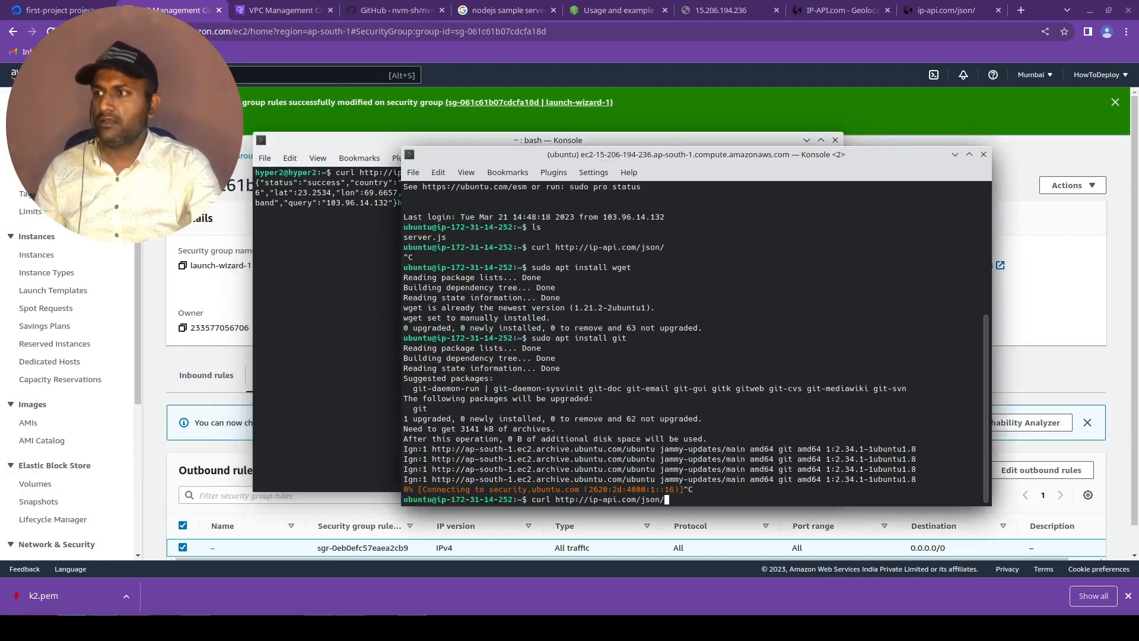
key(Return)
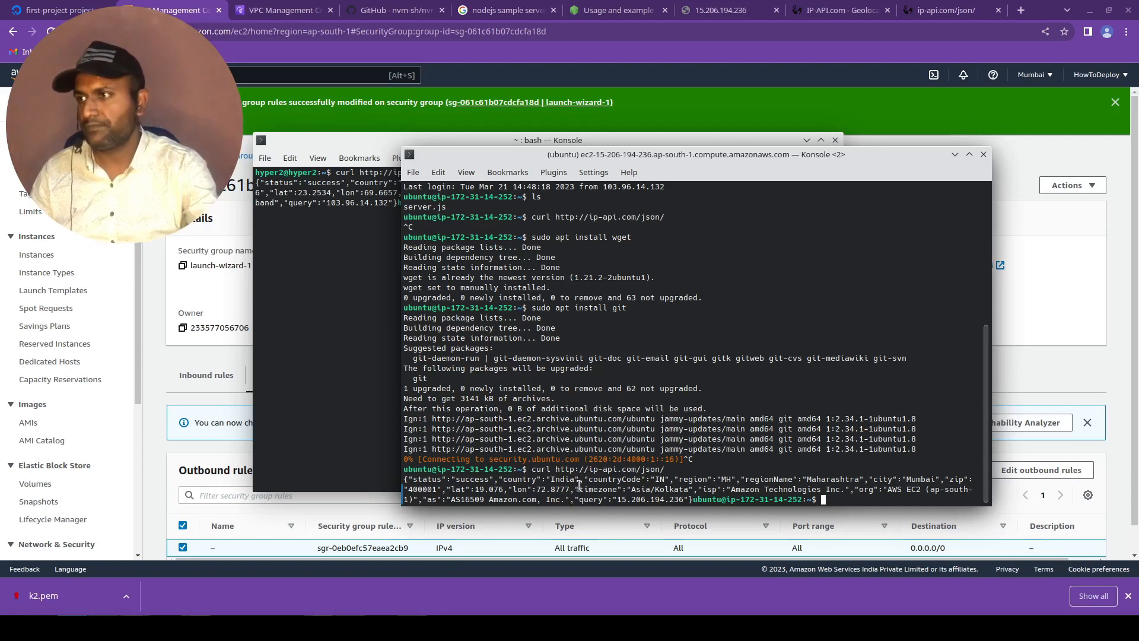
text(clear)
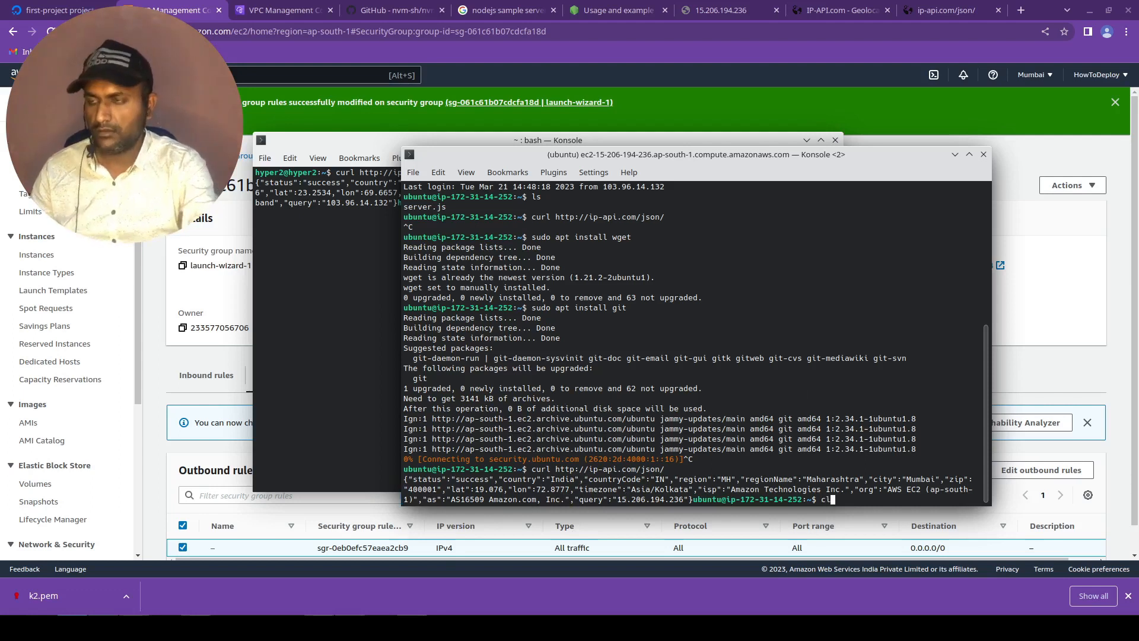
key(Return)
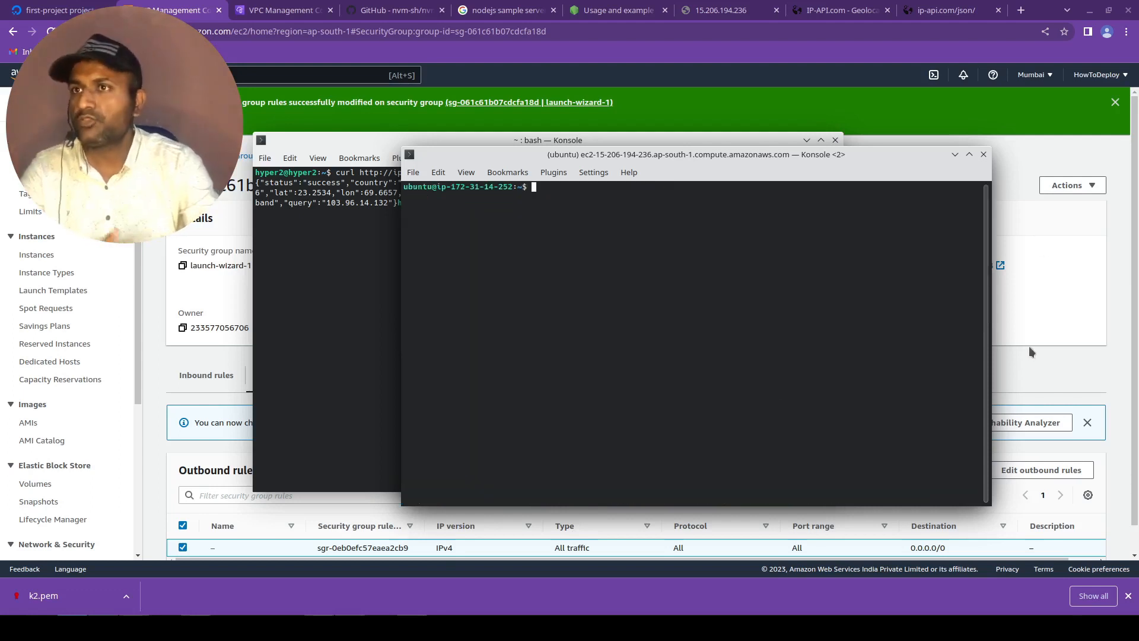
Switch back to the browser and add a new rule row to launch-wizard-1's inbound rules.
click(1036, 366)
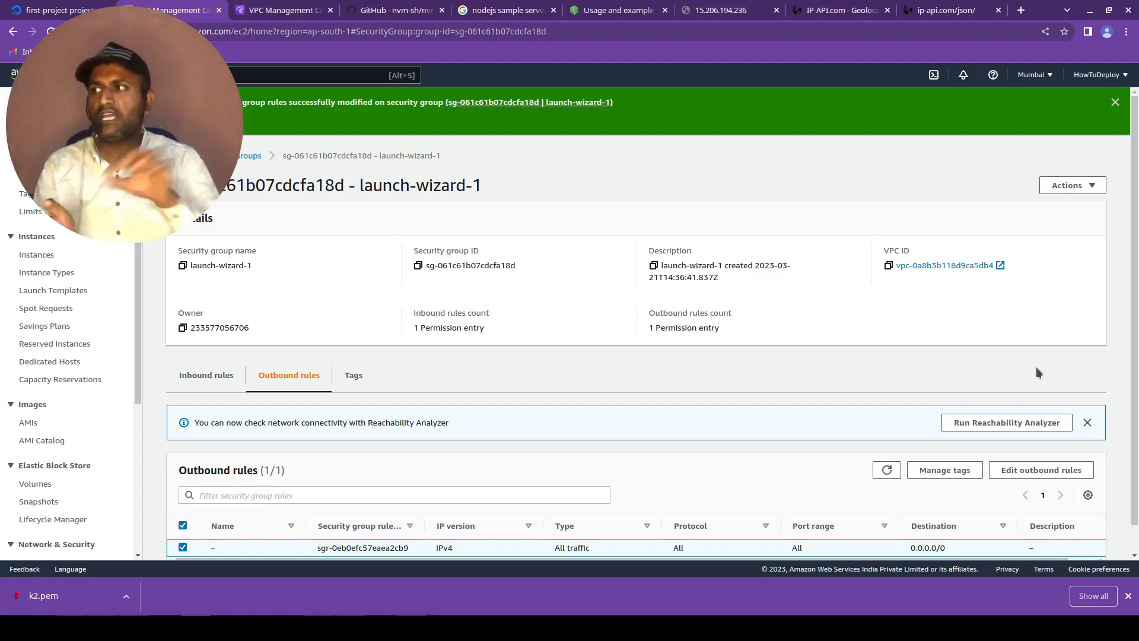
click(205, 380)
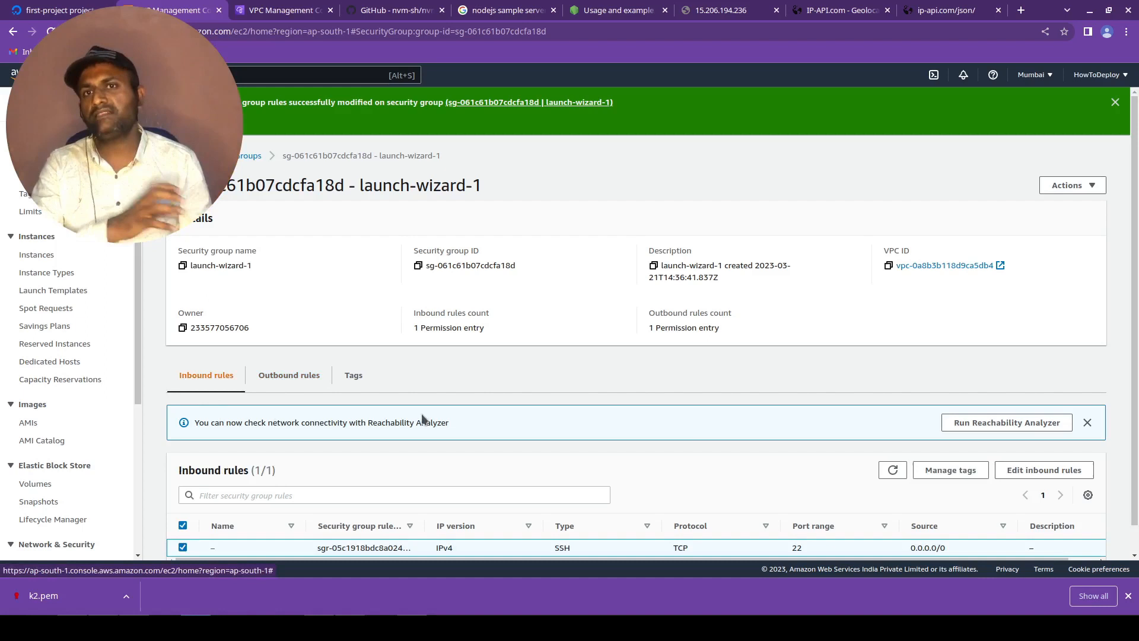
scroll(553, 395, down, 1)
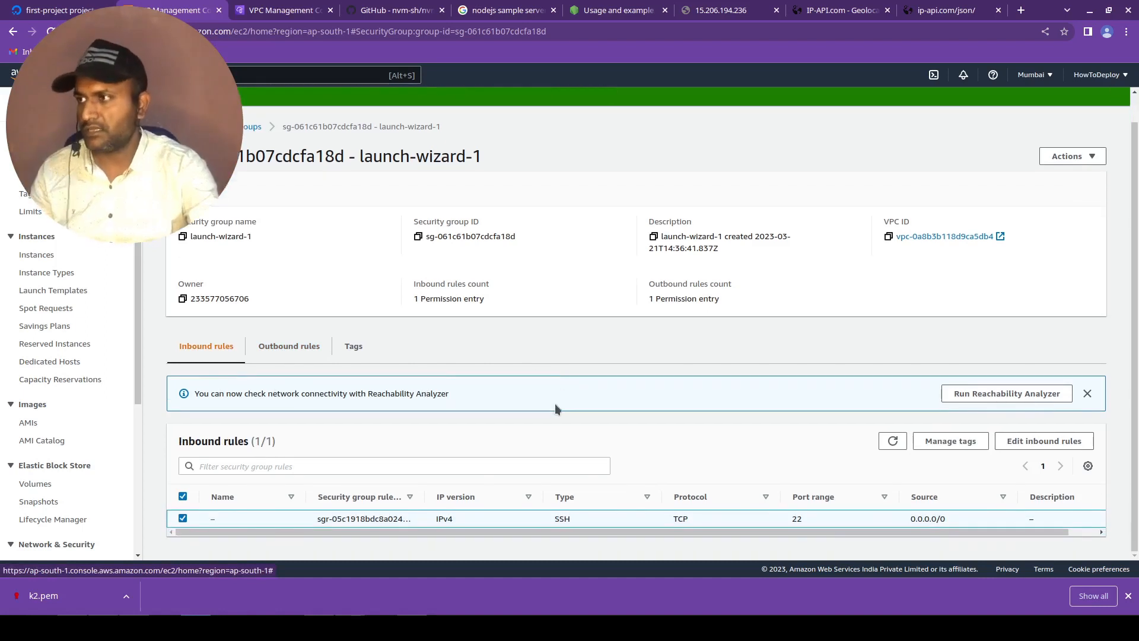
click(1017, 439)
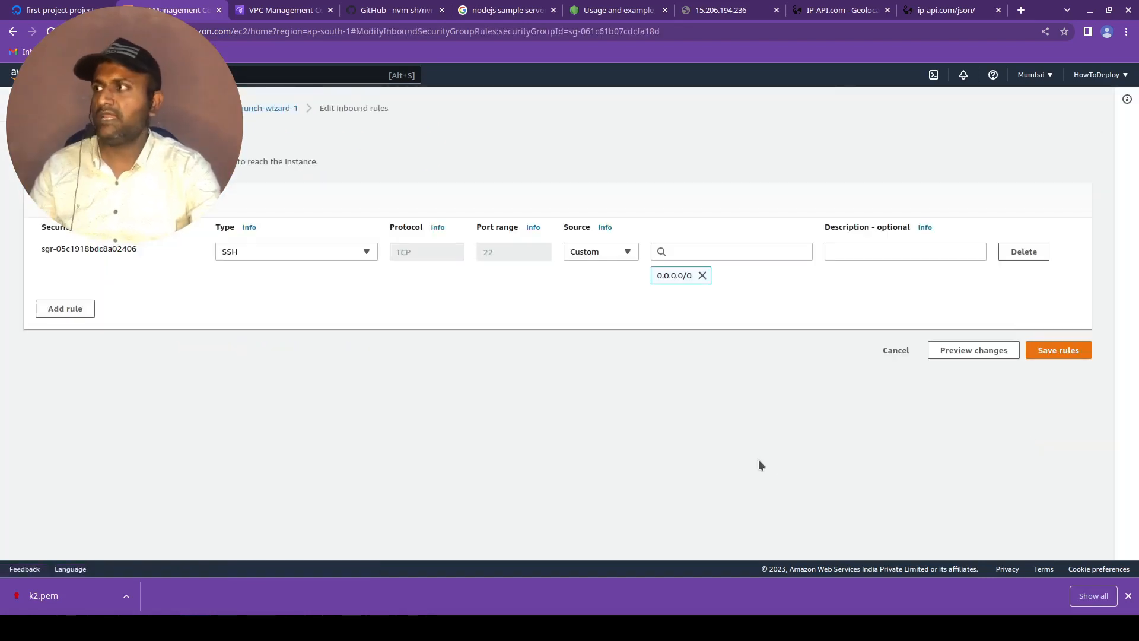
click(51, 309)
Try the types HTTP, Custom TCP, All traffic and All TCP for the new inbound rule.
click(300, 300)
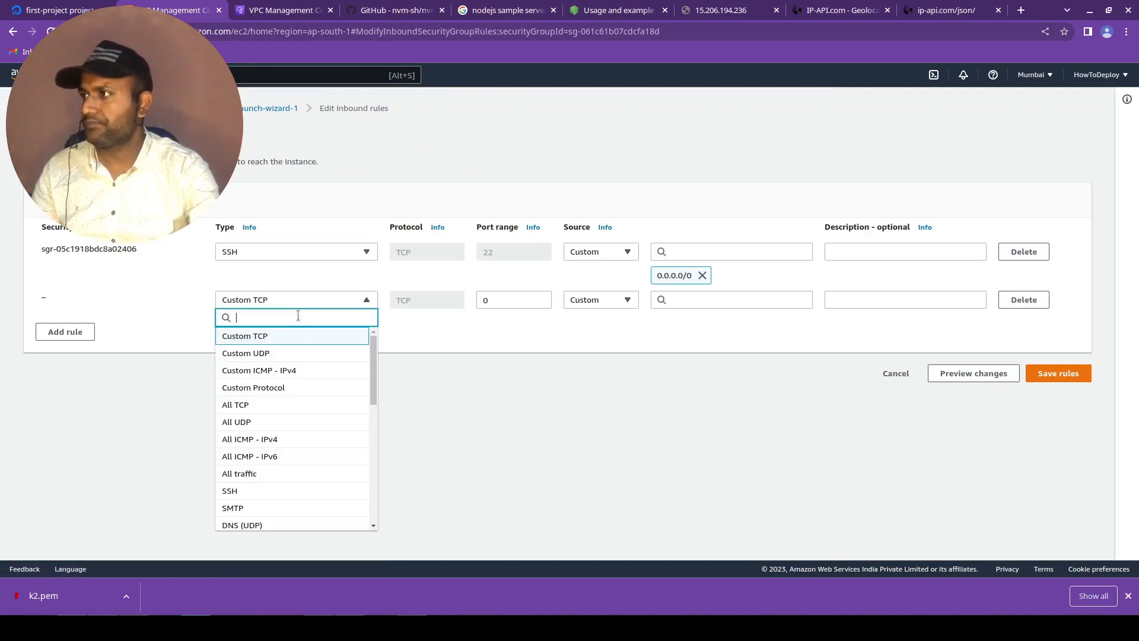
scroll(299, 451, down, 3)
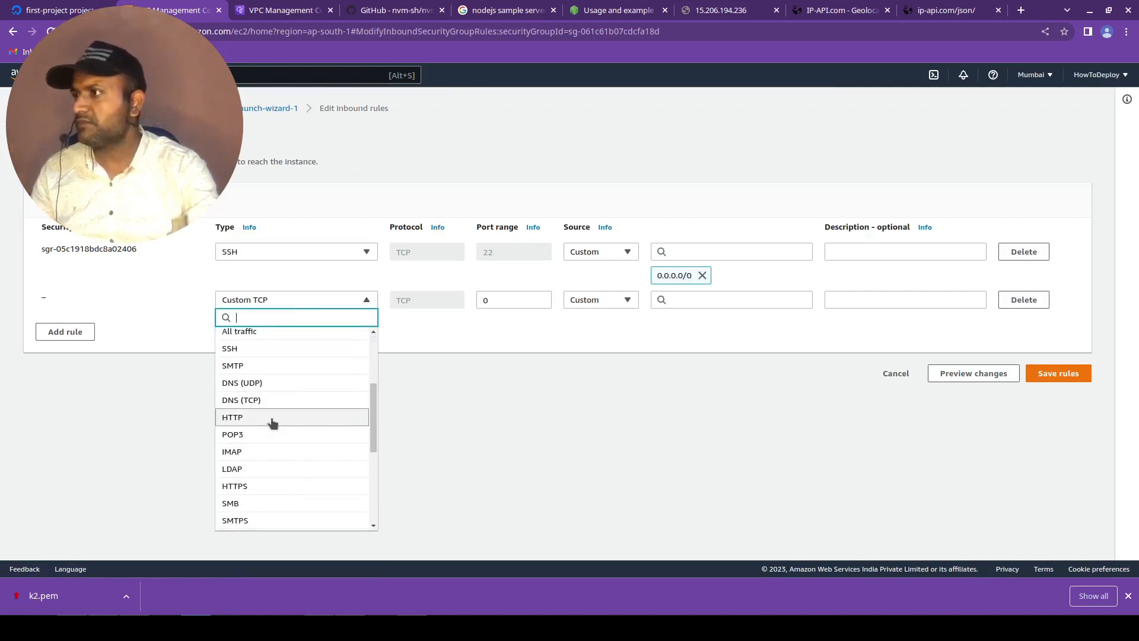
click(250, 418)
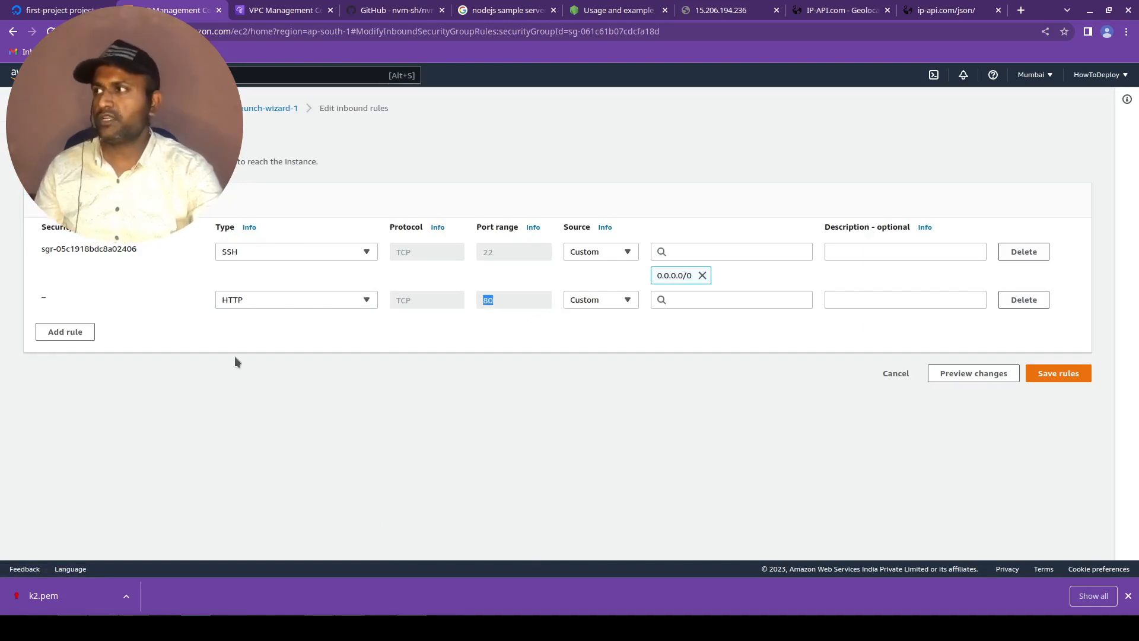
click(254, 299)
scroll(255, 392, up, 5)
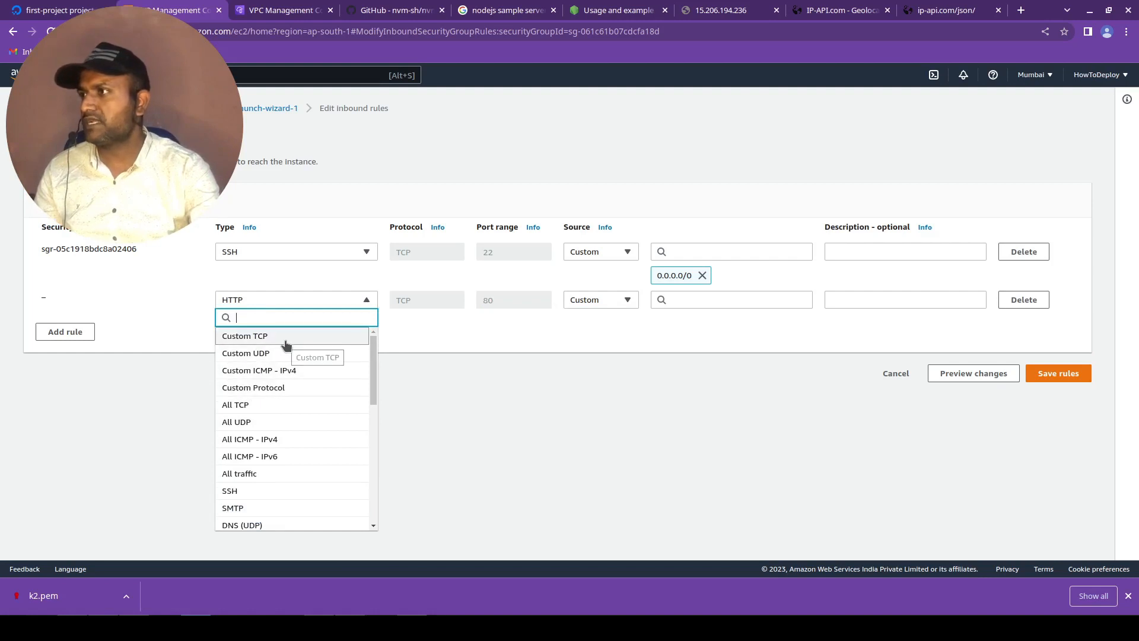
click(285, 338)
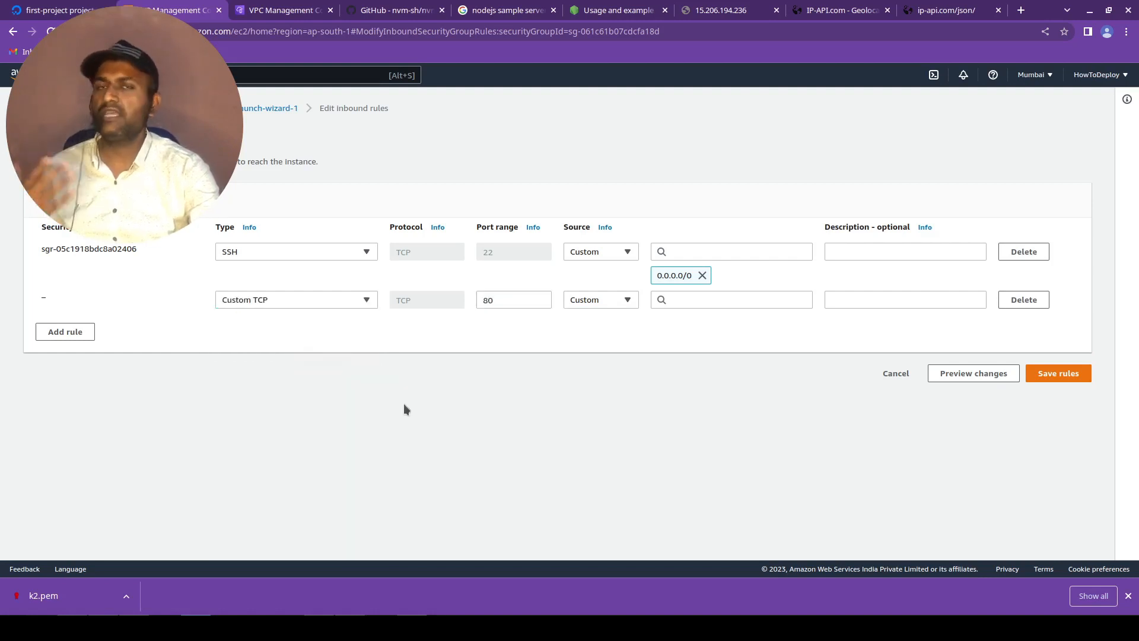
click(355, 301)
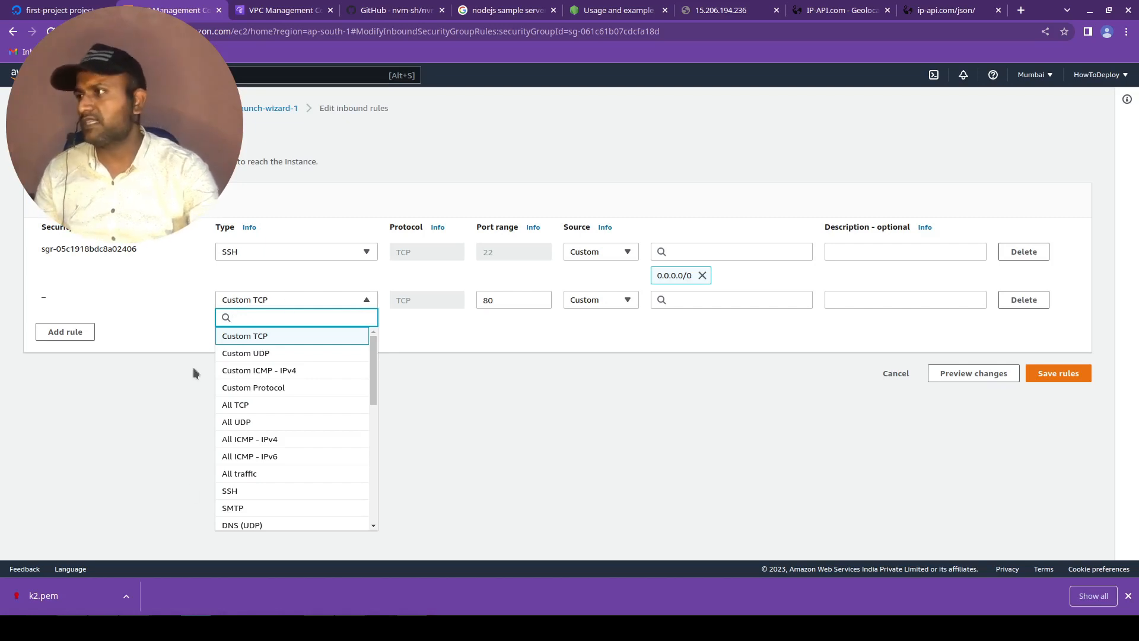
click(261, 479)
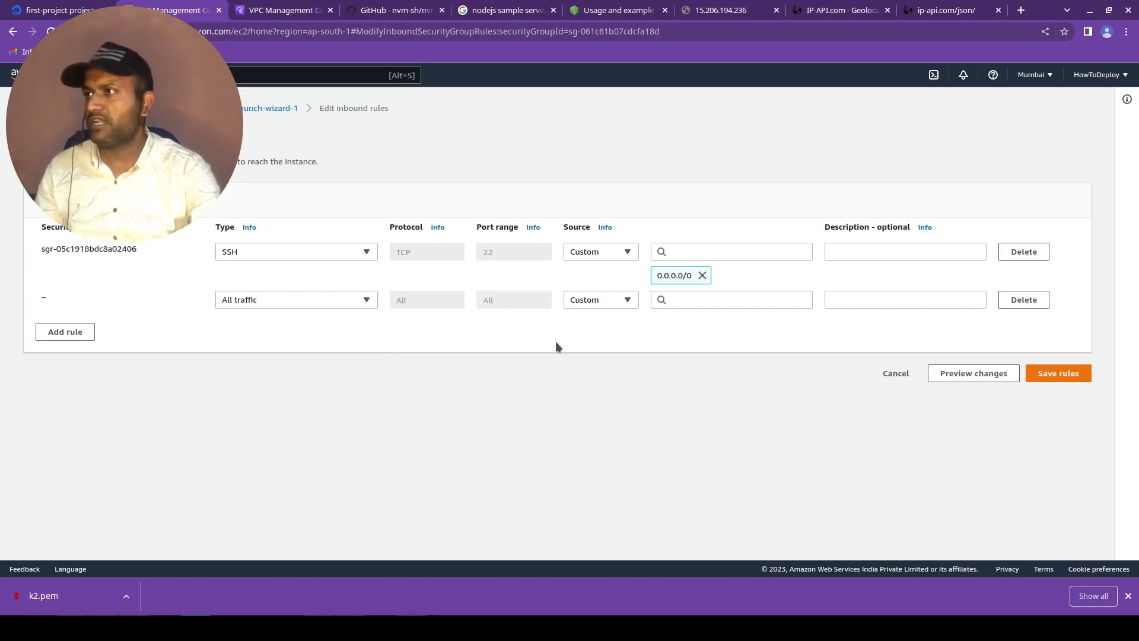
click(291, 304)
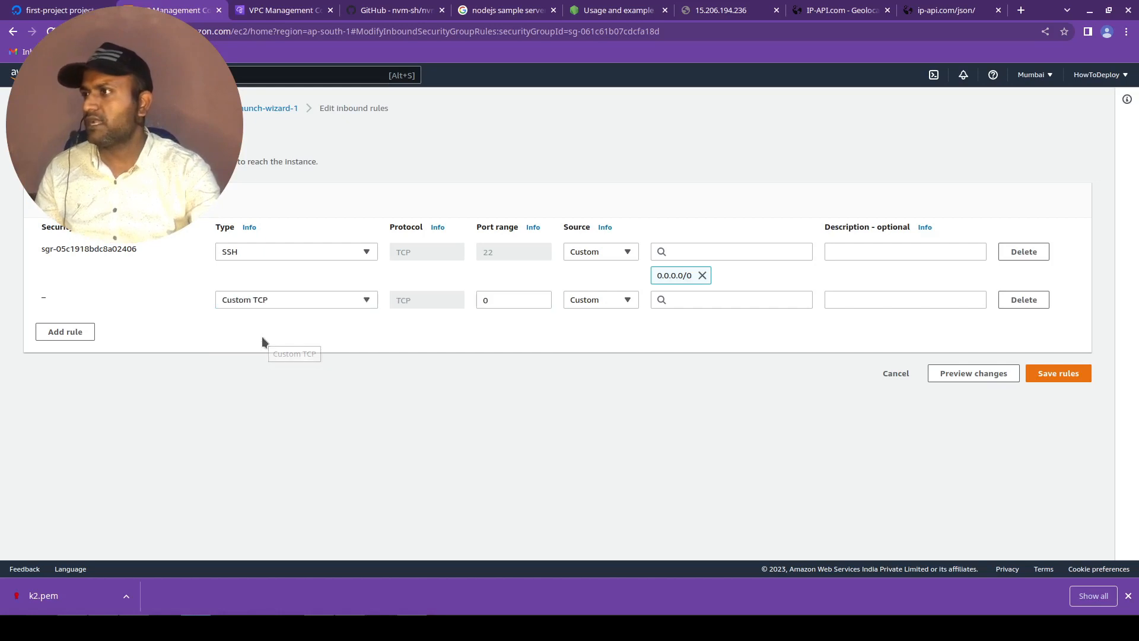
click(262, 337)
click(280, 306)
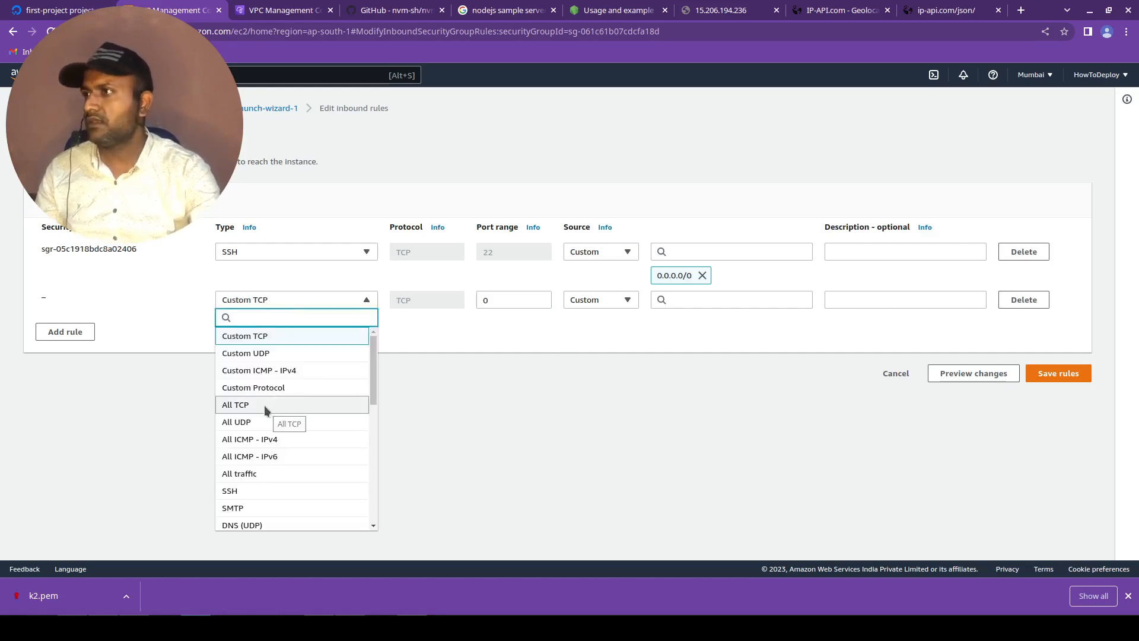
click(265, 406)
Set the new inbound rule's type to Custom TCP and its port range to 3000.
click(317, 304)
click(279, 336)
triple_click(526, 302)
text(3000)
key(Tab)
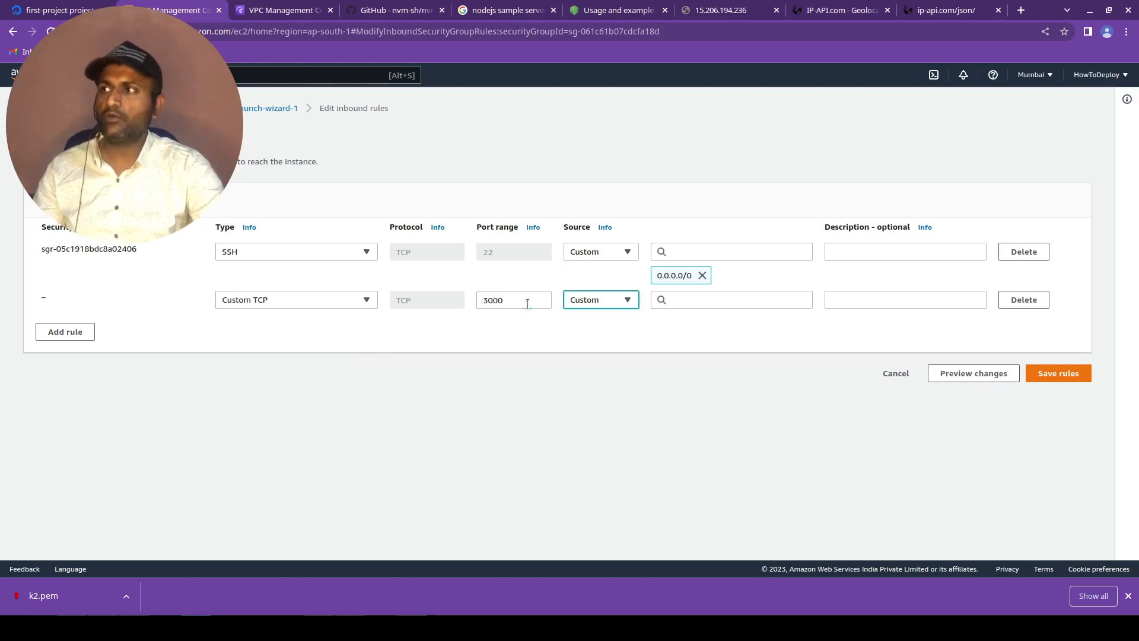
Try My IP as the source of the port 3000 rule, then remove that address.
click(630, 302)
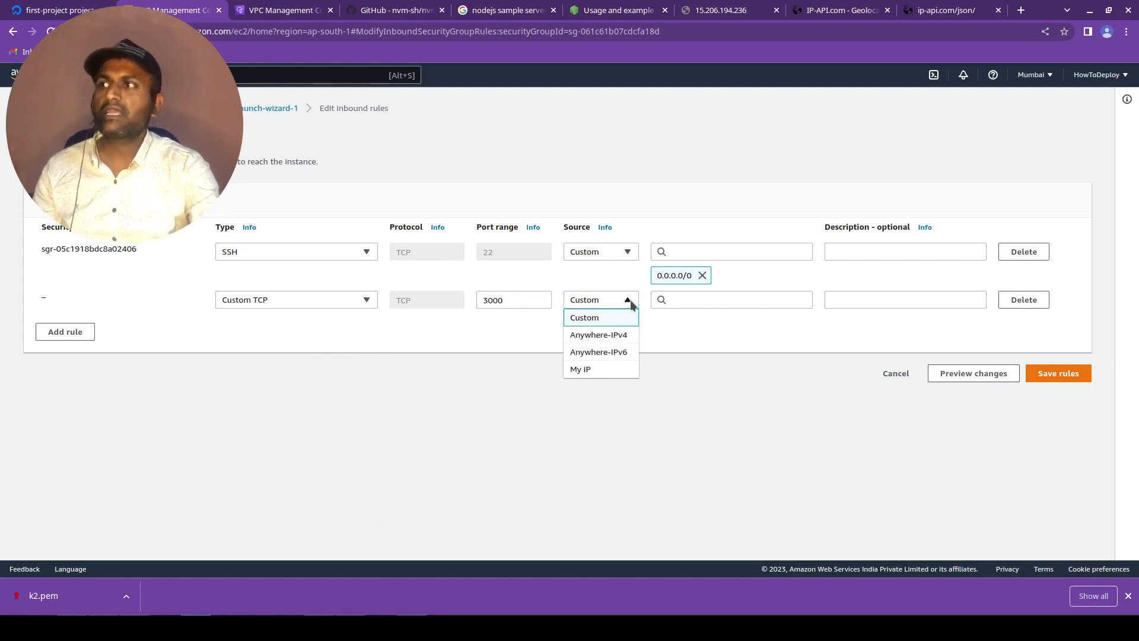
double_click(504, 301)
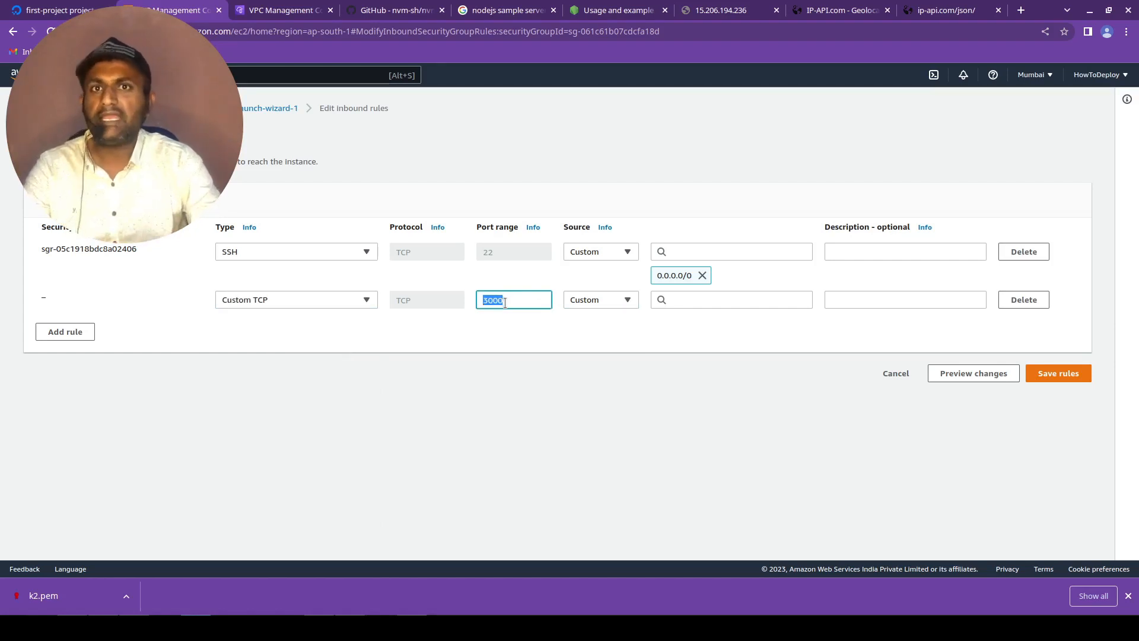
click(623, 304)
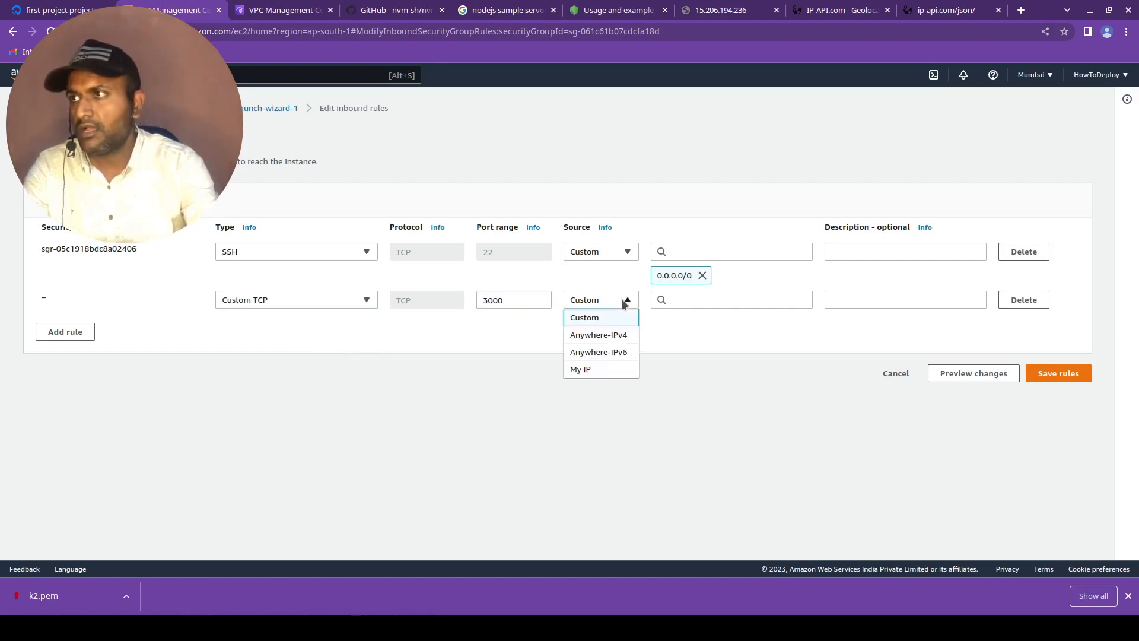
click(599, 368)
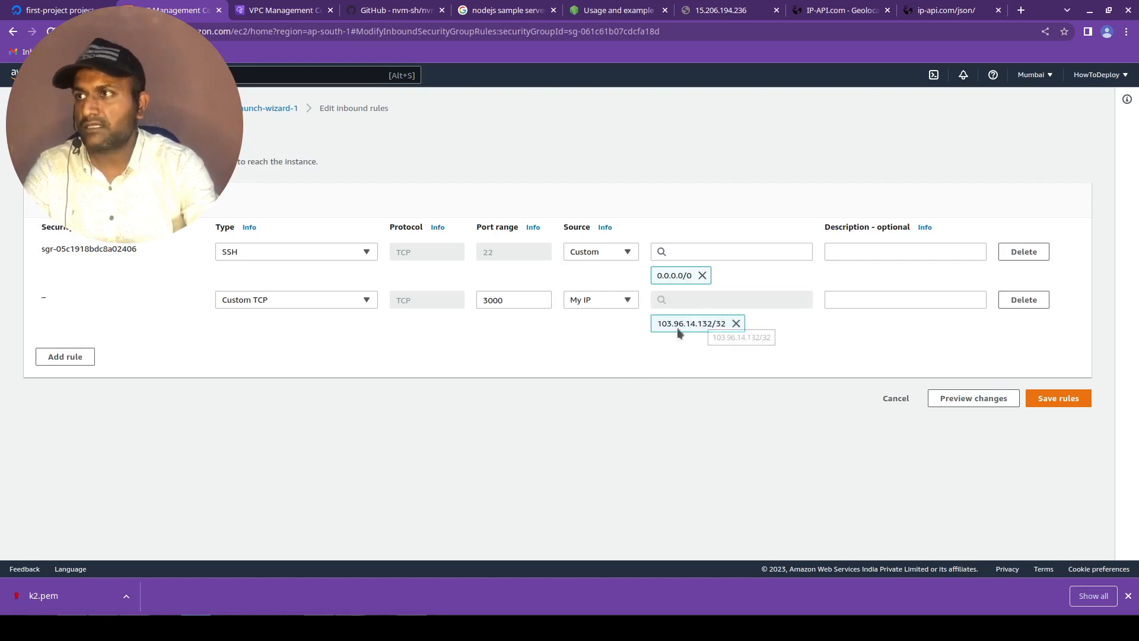
drag(657, 323, 719, 324)
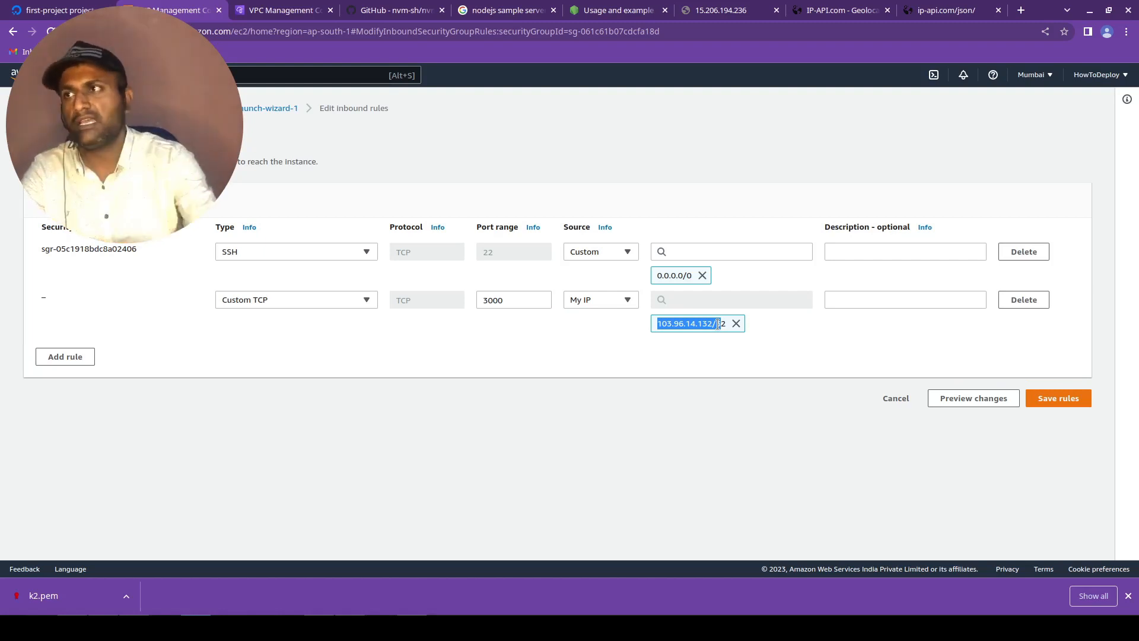
click(736, 324)
Set the port 3000 rule's source to 0.0.0.0/0 (Anywhere-IPv4).
click(728, 302)
text(0)
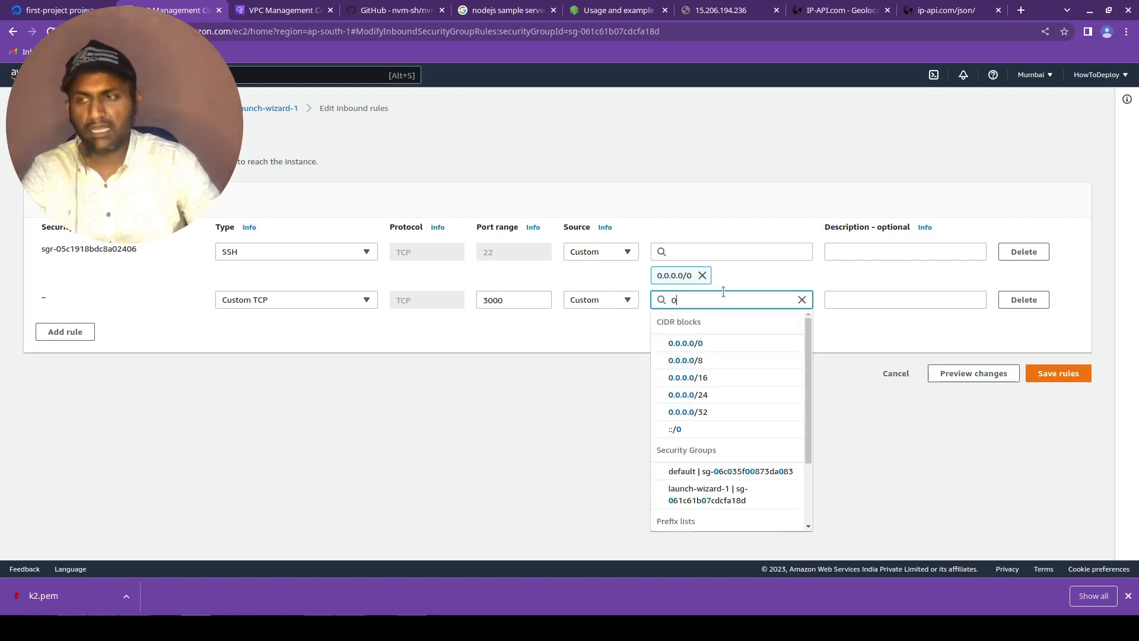
text(.0.0.0.)
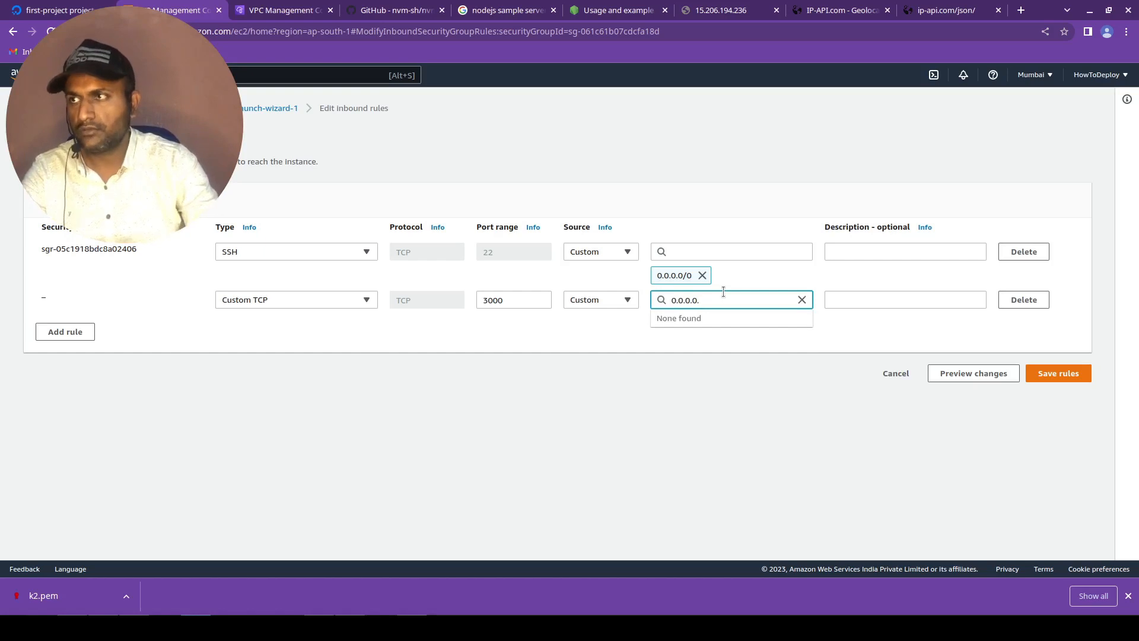
text(0/0)
key(Return)
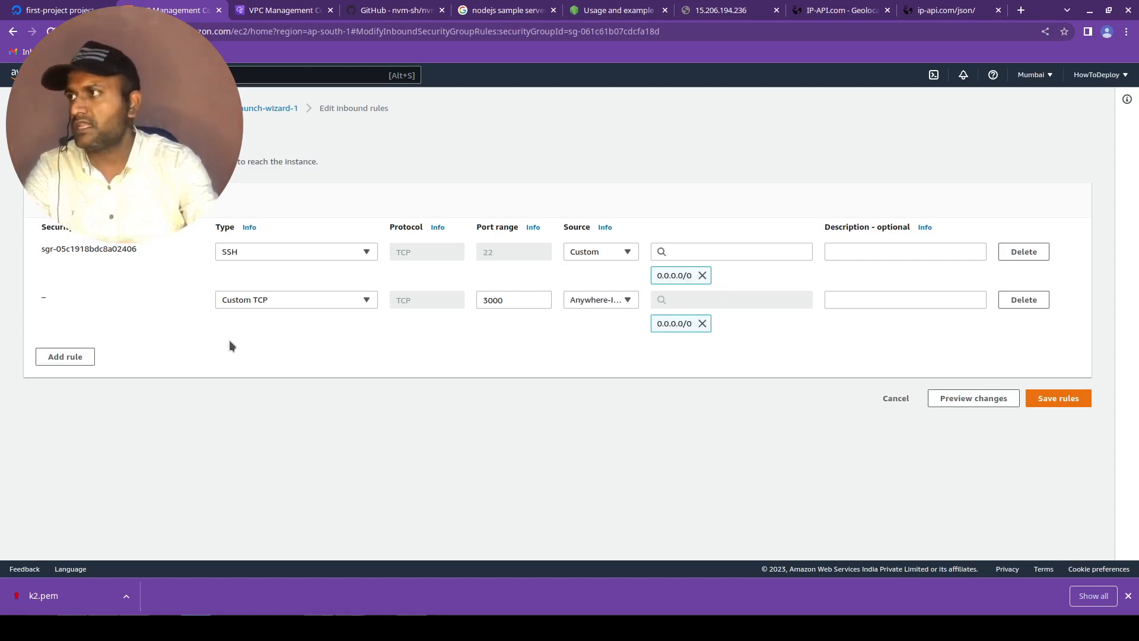
Add an HTTP inbound rule with source Anywhere-IPv4 and save the inbound rules.
click(48, 362)
click(317, 344)
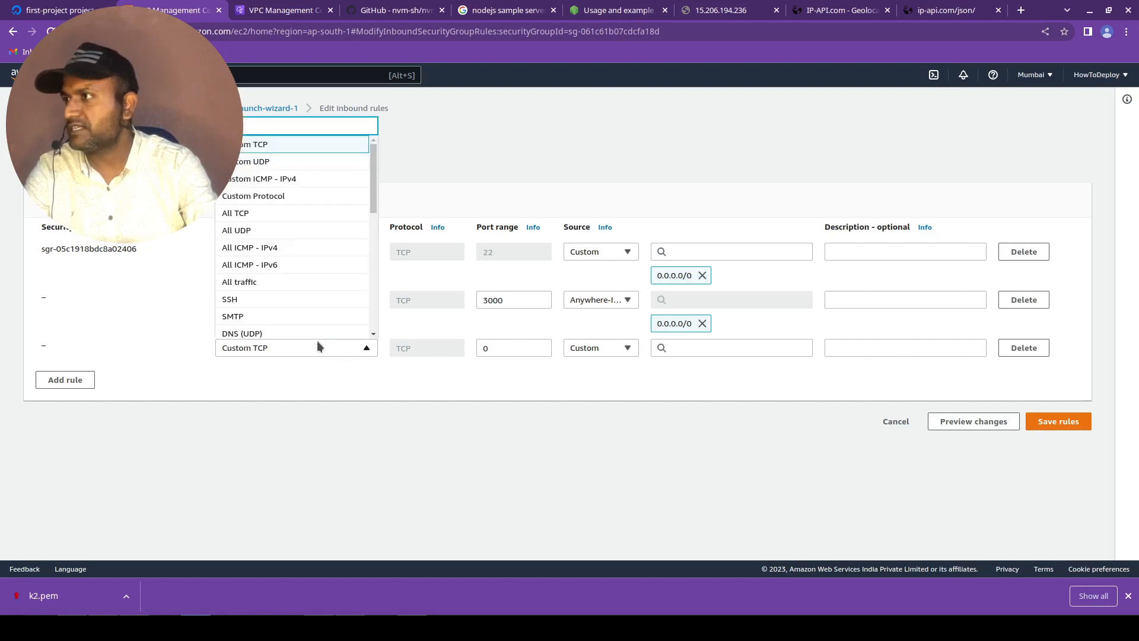
scroll(290, 297, down, 1)
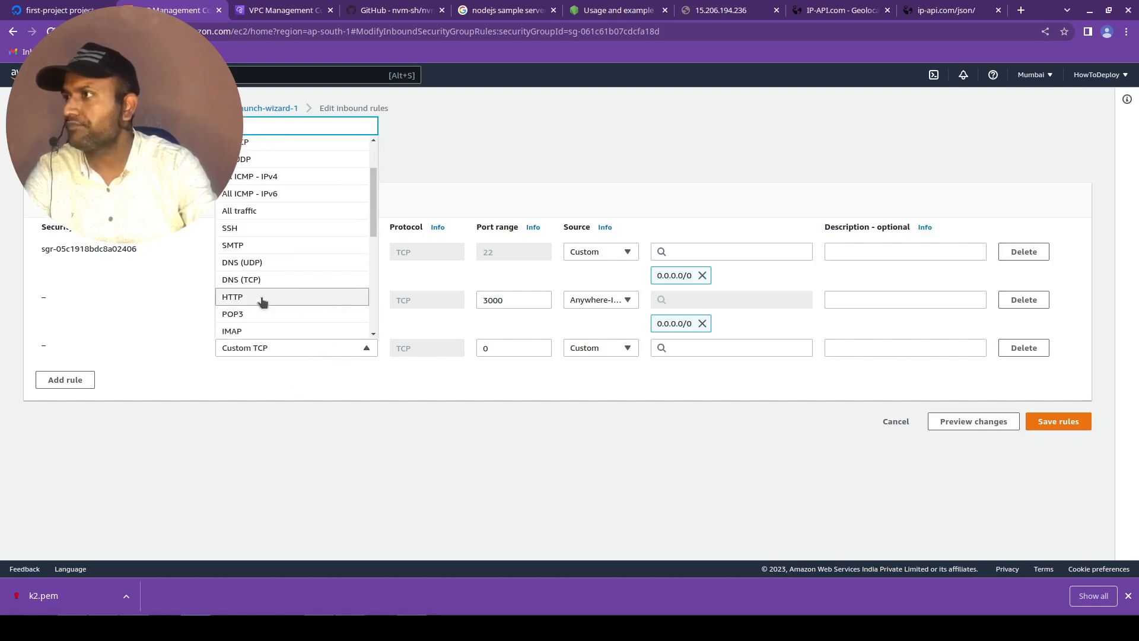
click(287, 295)
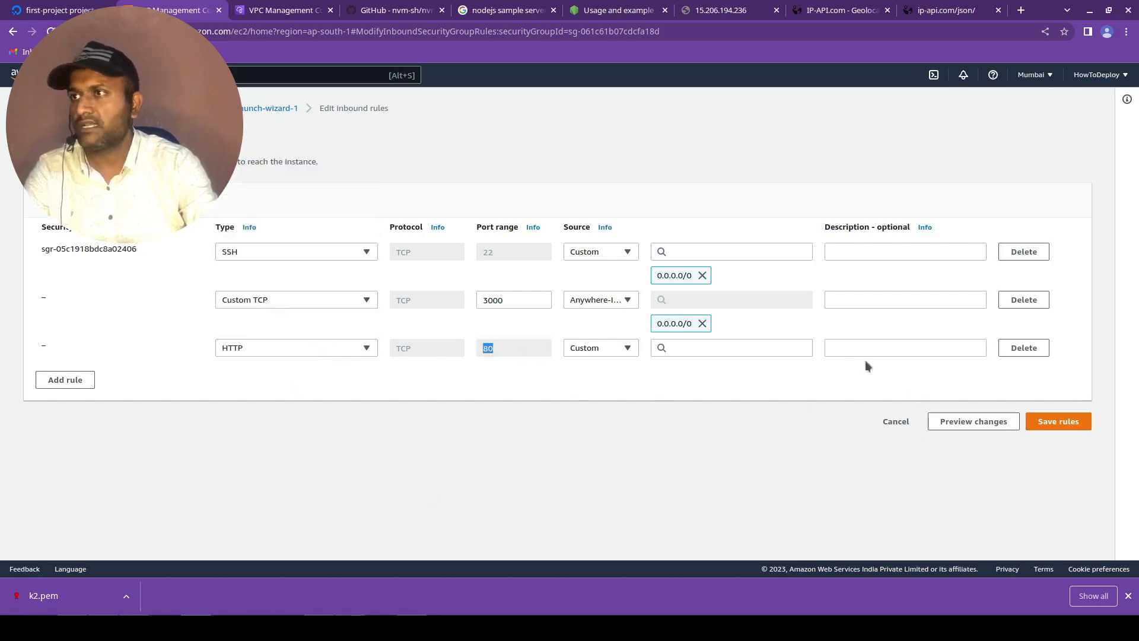
click(627, 348)
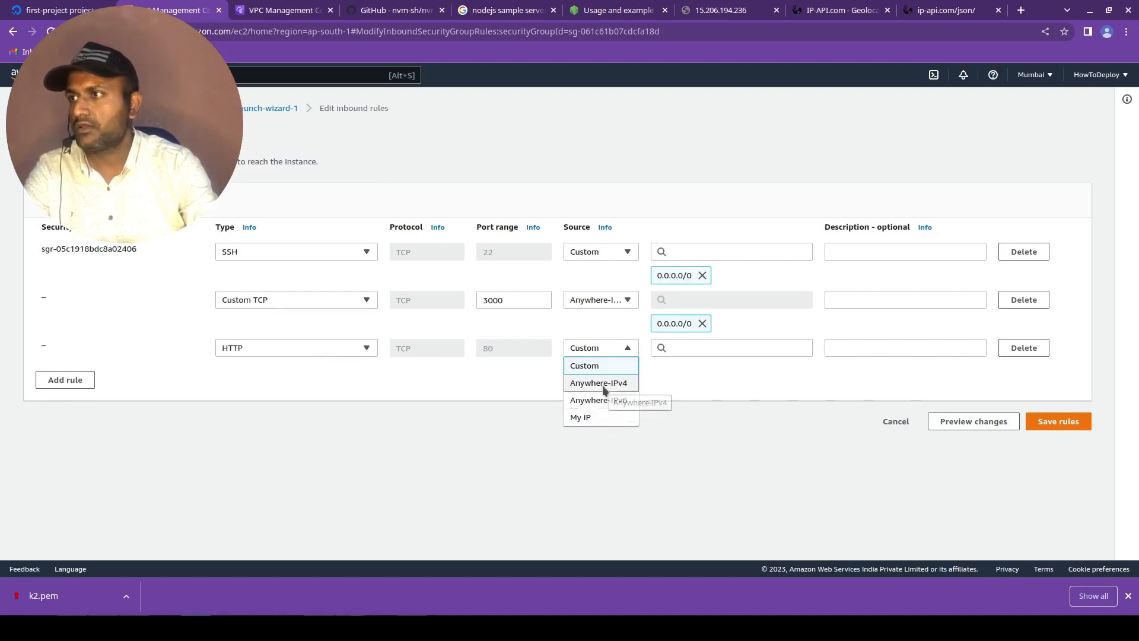
click(600, 382)
click(1080, 444)
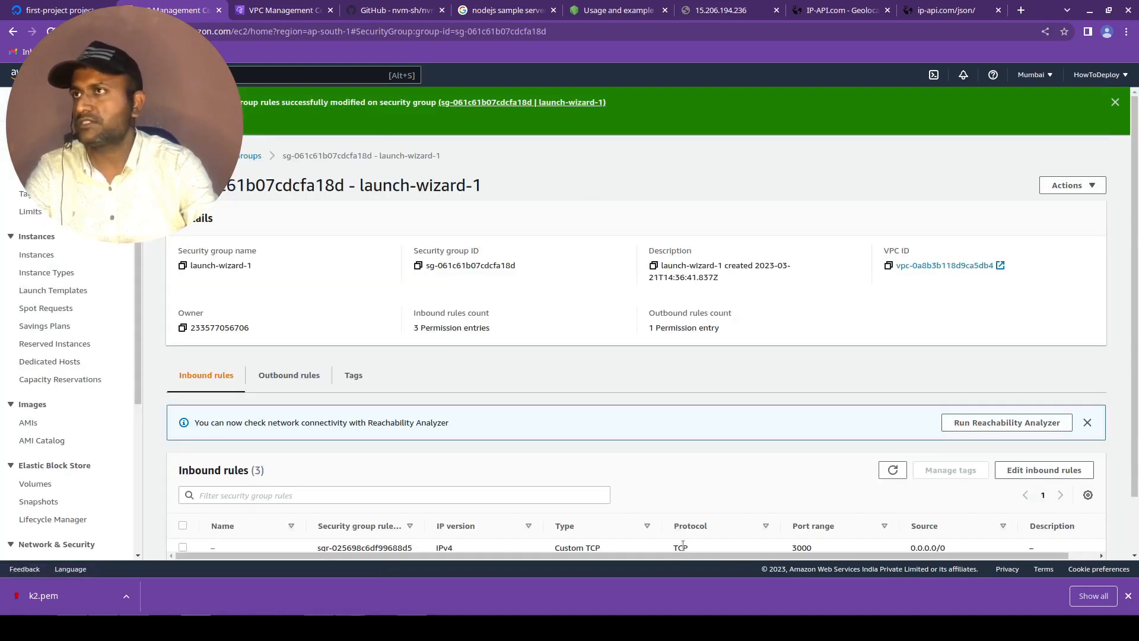
View the 15.206.194.236 page, switch to the SSH terminal and list the home directory's files with ls.
click(745, 8)
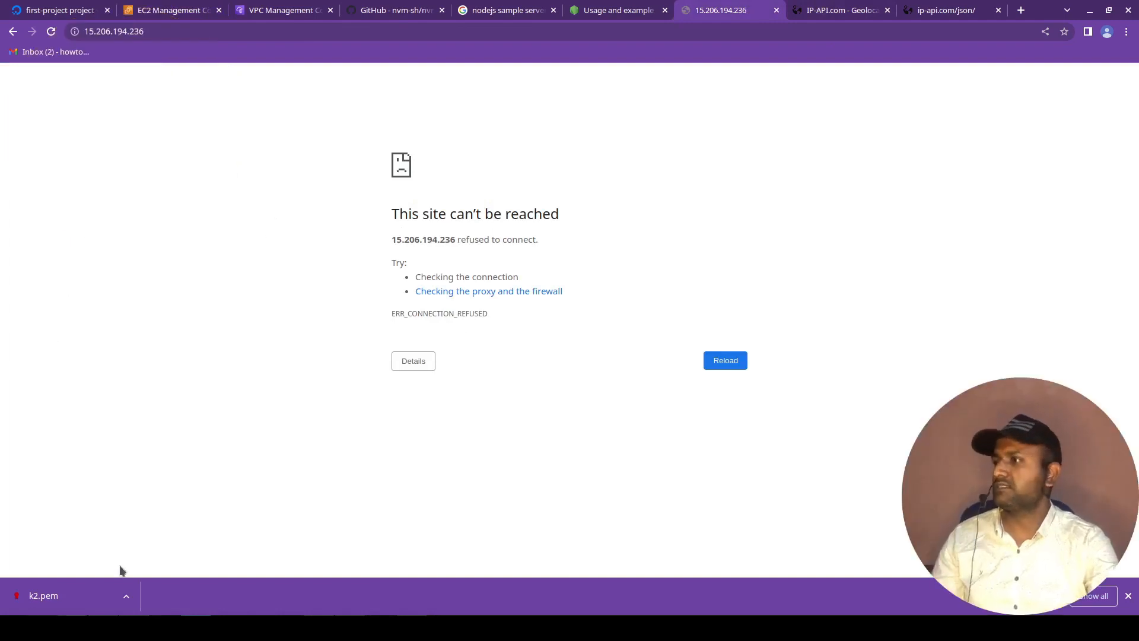
key(alt+Tab)
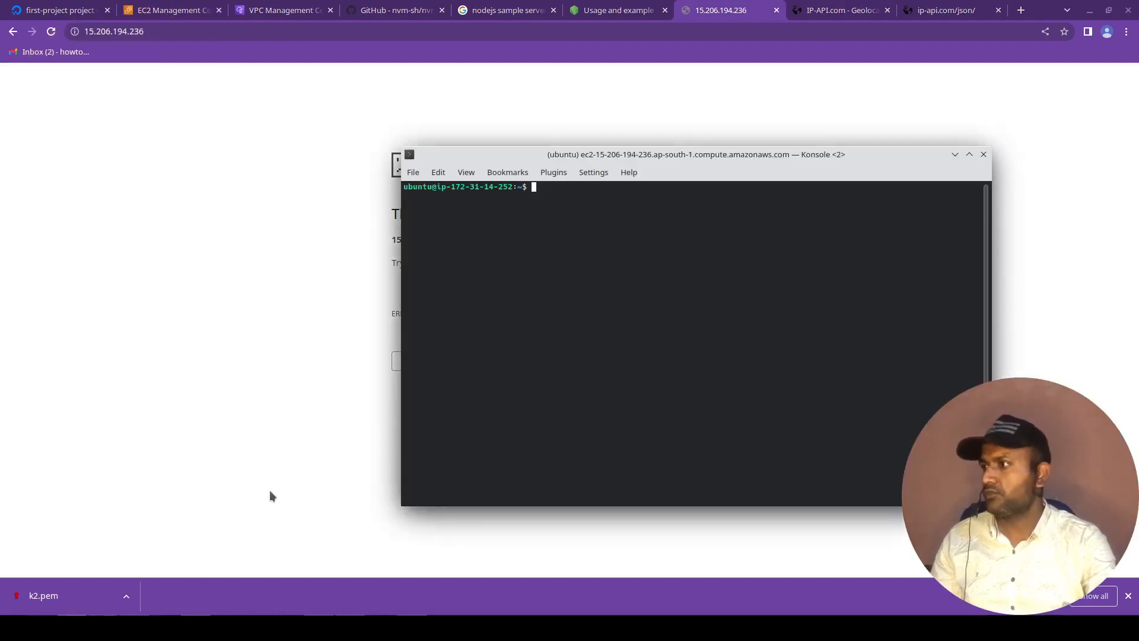
text(ls)
key(Return)
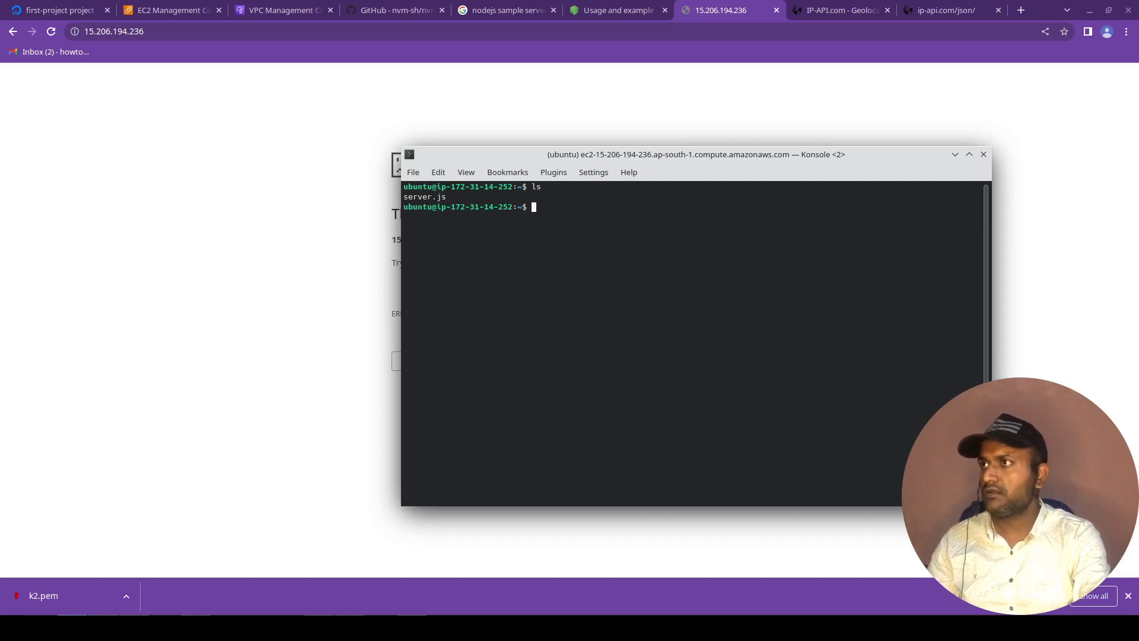
text(sudo apt install git)
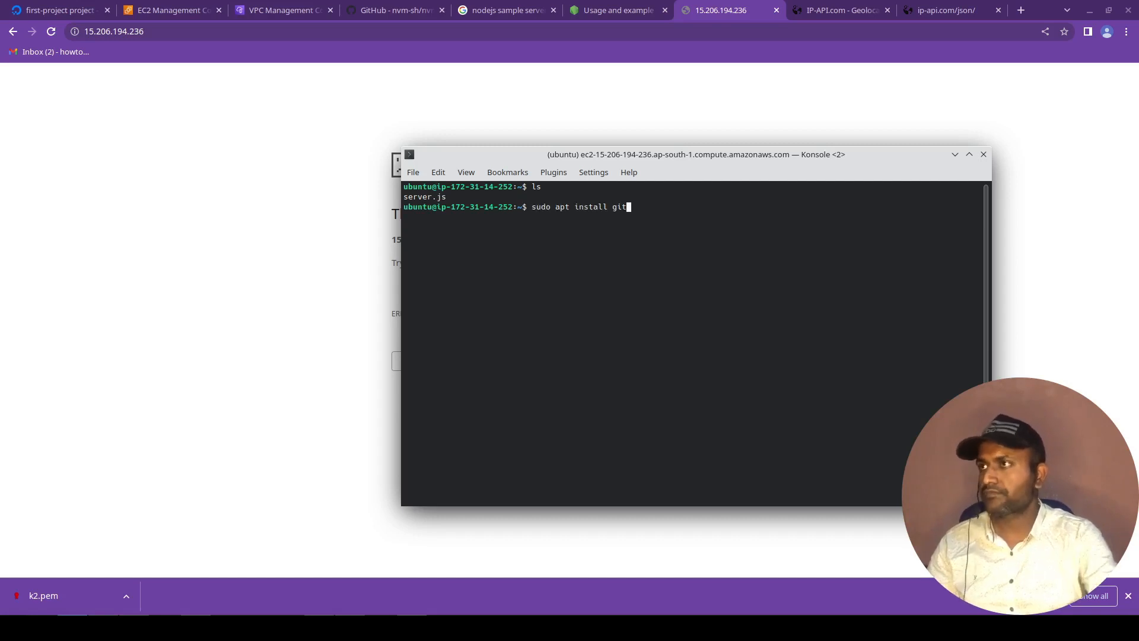
key(BackSpace)
key(BackSpace)
key(BackSpace)
key(BackSpace)
key(BackSpace)
key(BackSpace)
key(BackSpace)
key(BackSpace)
key(BackSpace)
key(BackSpace)
key(BackSpace)
key(BackSpace)
key(BackSpace)
key(BackSpace)
key(BackSpace)
key(BackSpace)
key(BackSpace)
key(BackSpace)
key(BackSpace)
key(BackSpace)
Start the Node server as root with sudo $(which node) server.js.
text(sudo )
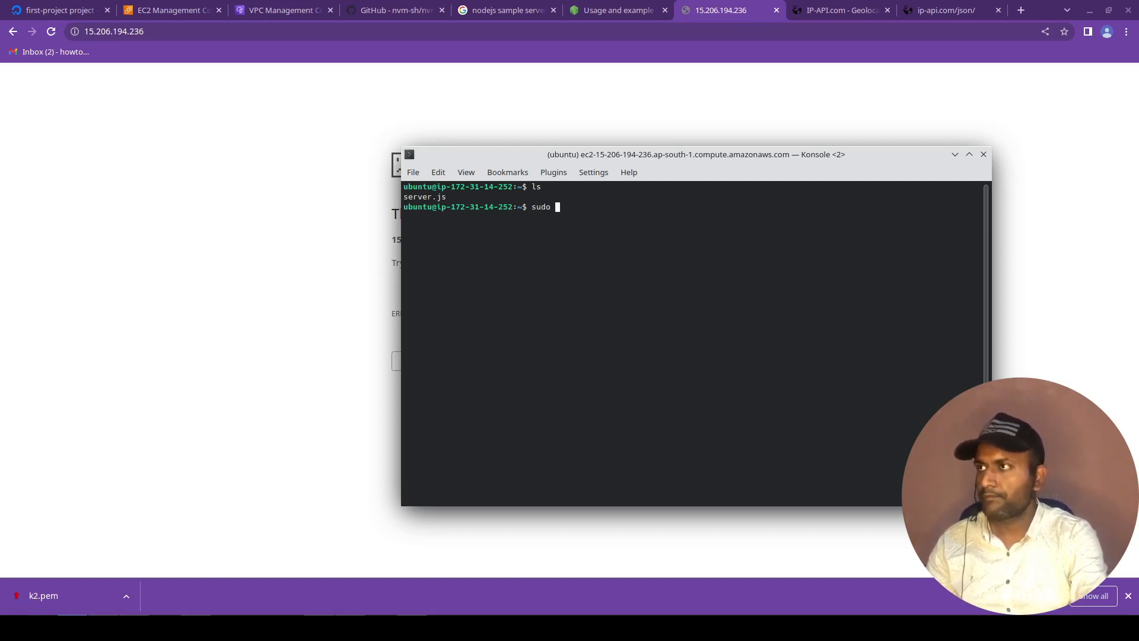
text($())
text(which node)
key(Right)
text(ser)
key(Tab)
key(Return)
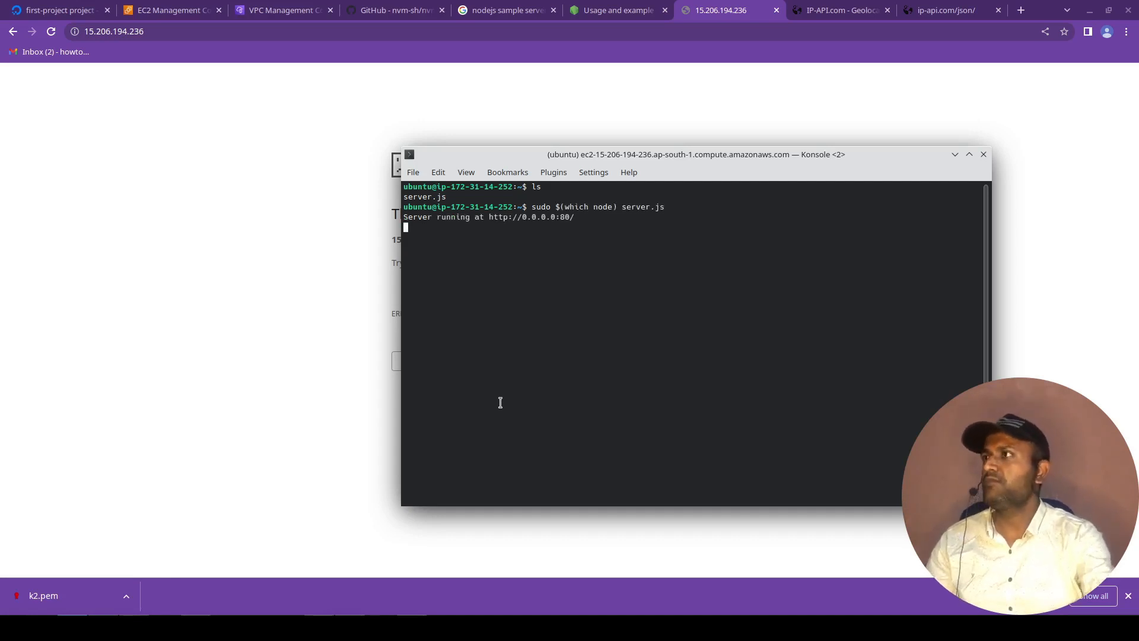
Switch back to the browser, reload the 15.206.194.236 page and highlight its response text.
click(228, 333)
key(F5)
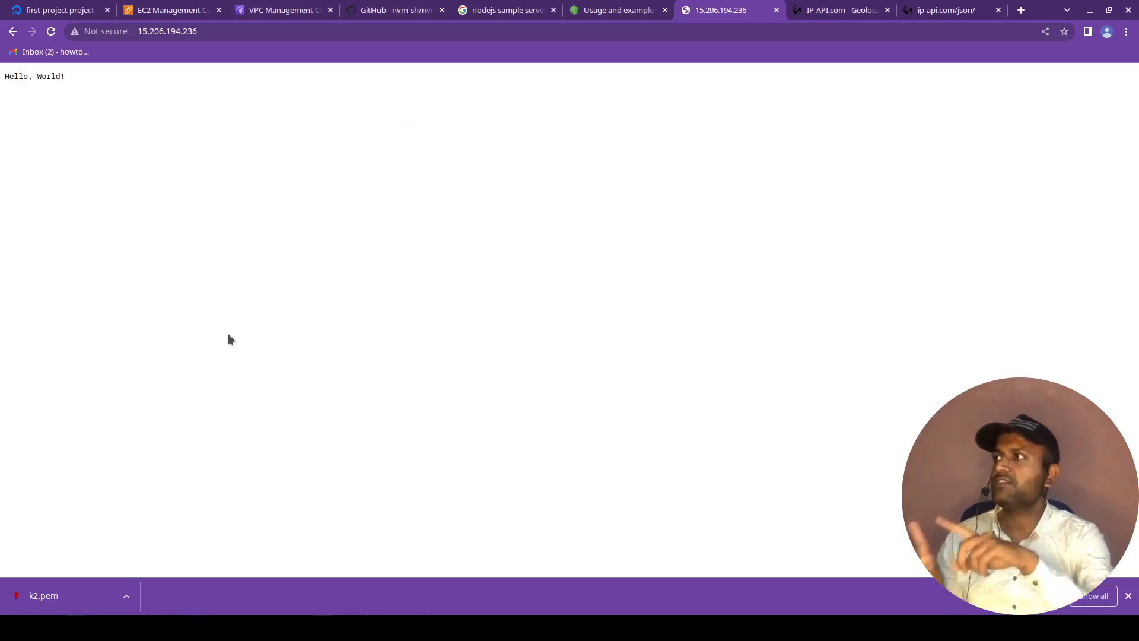
drag(5, 75, 260, 256)
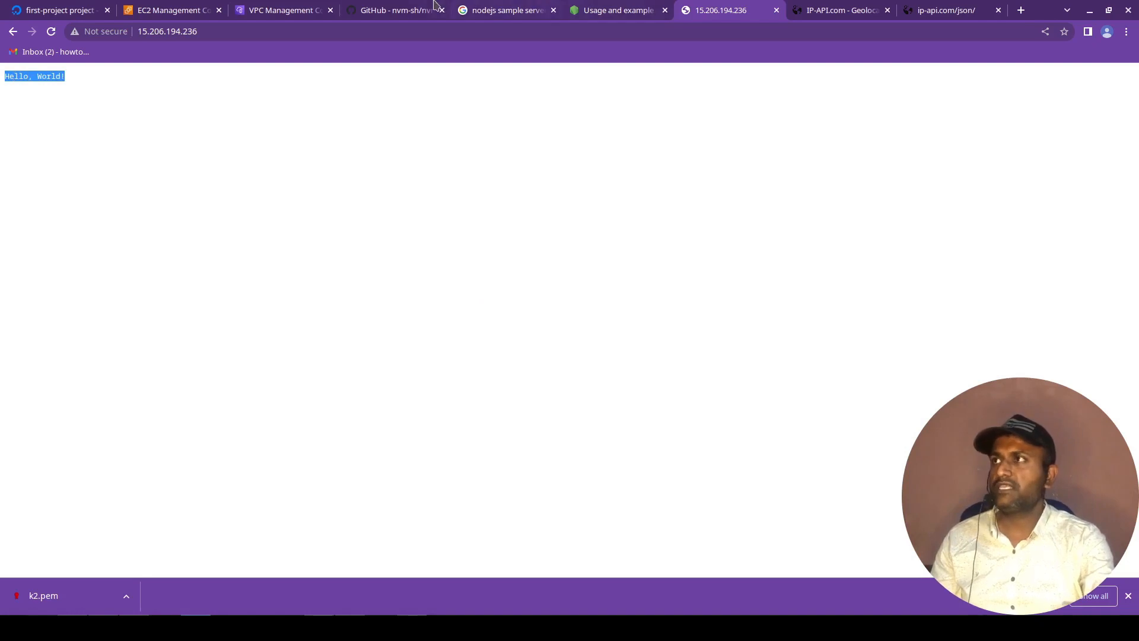
Delete the HTTP rule from launch-wizard-1's inbound rules, save the rules, and reload the 15.206.194.236 page.
click(198, 6)
scroll(460, 502, down, 1)
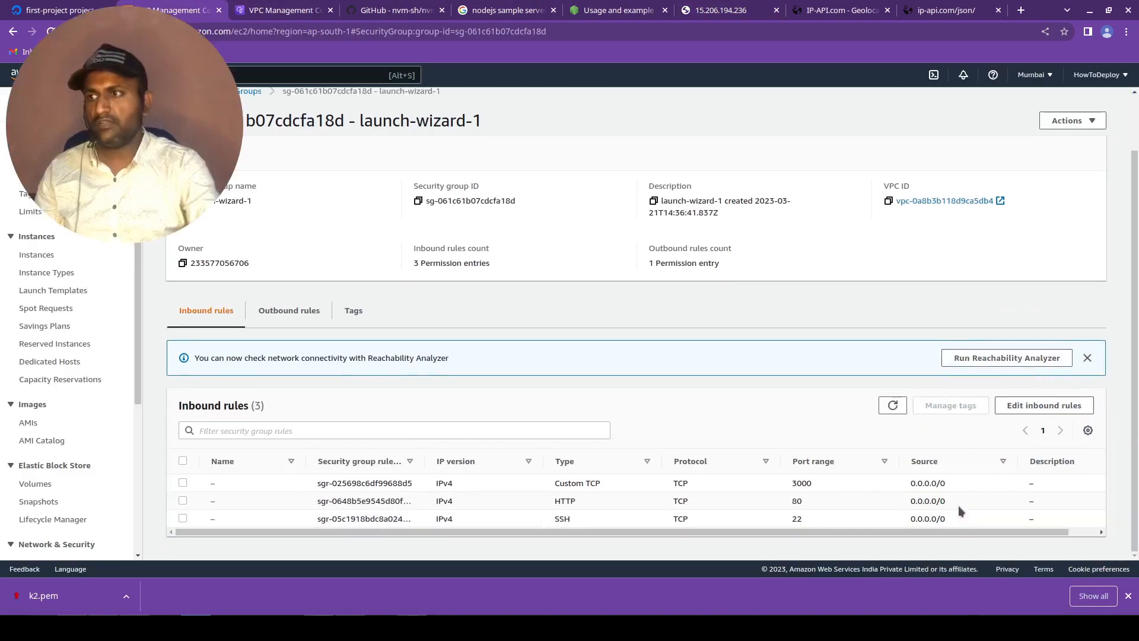
click(1046, 408)
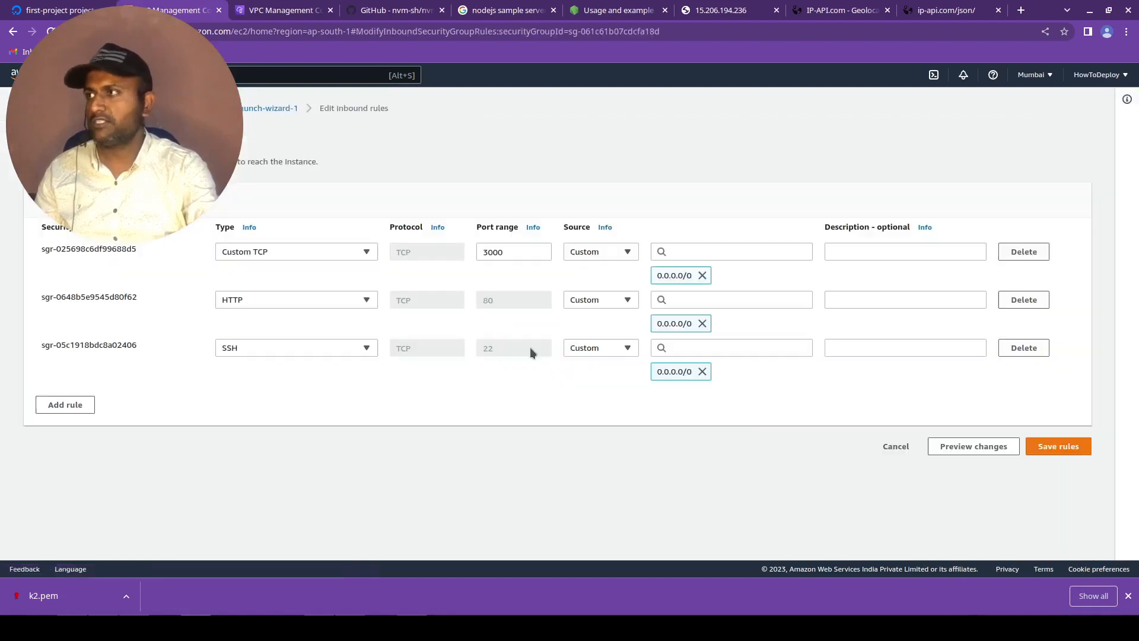
click(1024, 347)
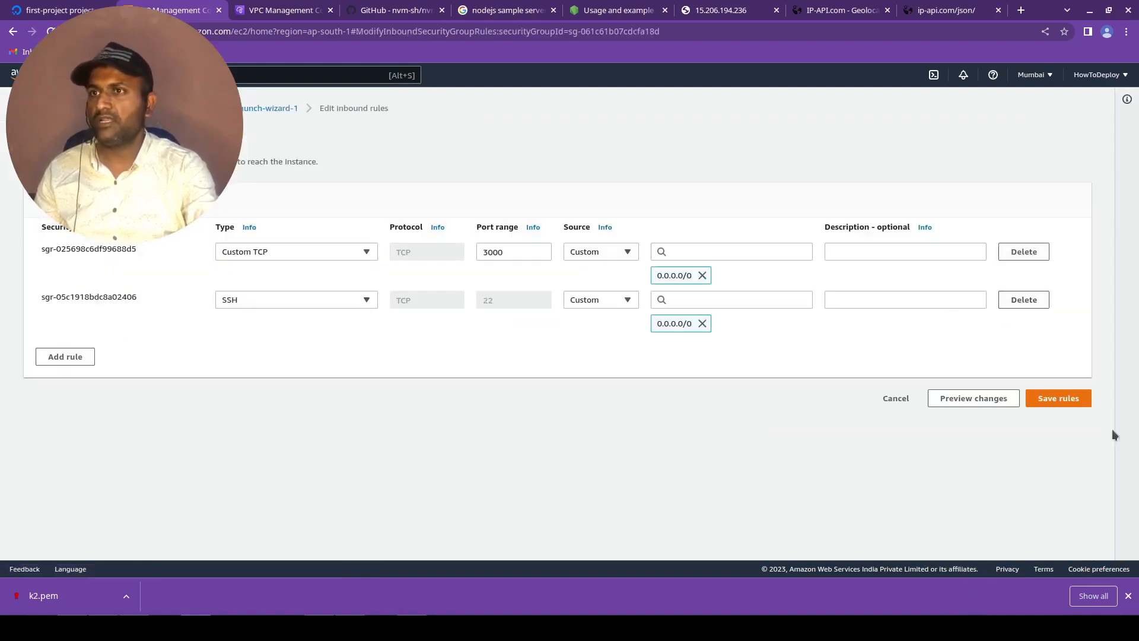
click(1059, 398)
click(710, 4)
key(ctrl+r)
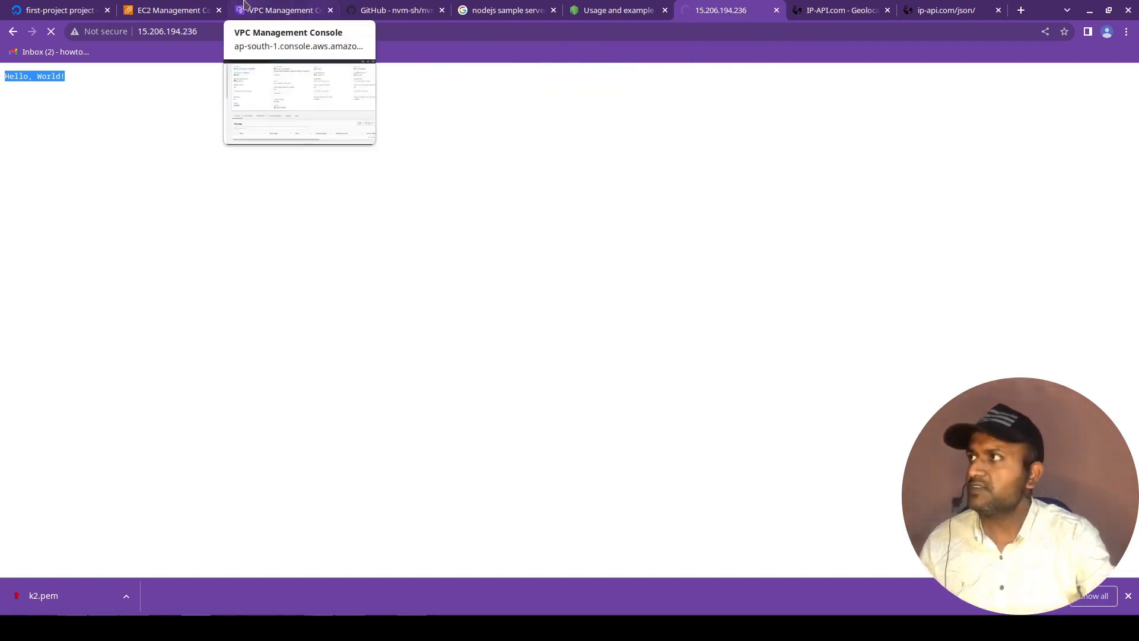
Add an HTTP rule with source Anywhere-IPv4 back to launch-wizard-1's inbound rules and save the rules.
click(172, 10)
scroll(522, 347, down, 1)
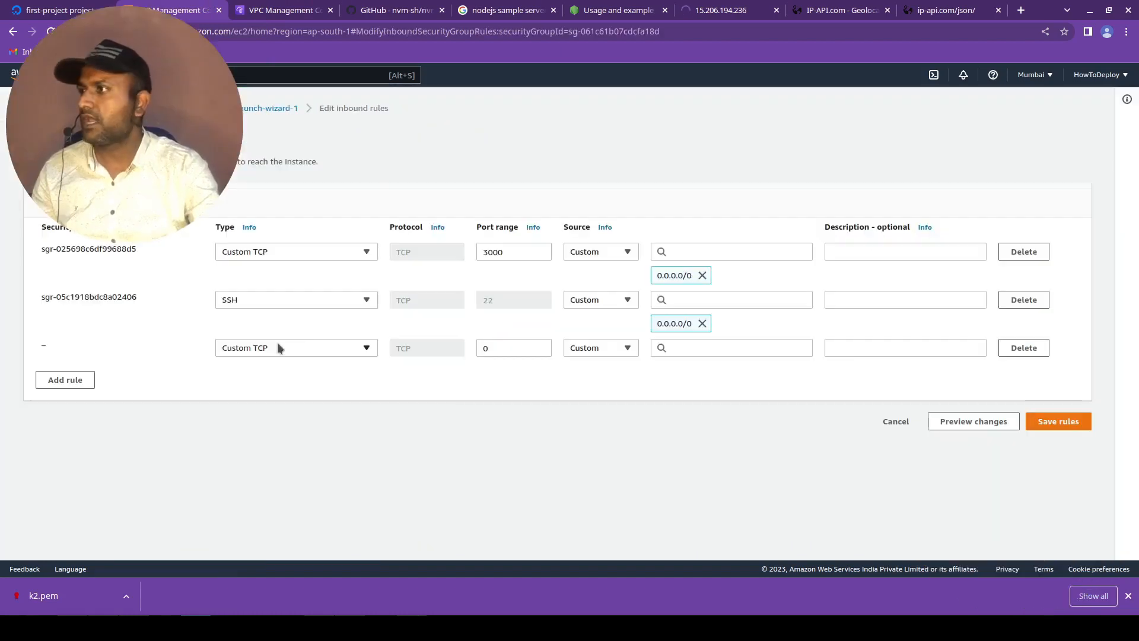
click(277, 347)
scroll(280, 295, down, 3)
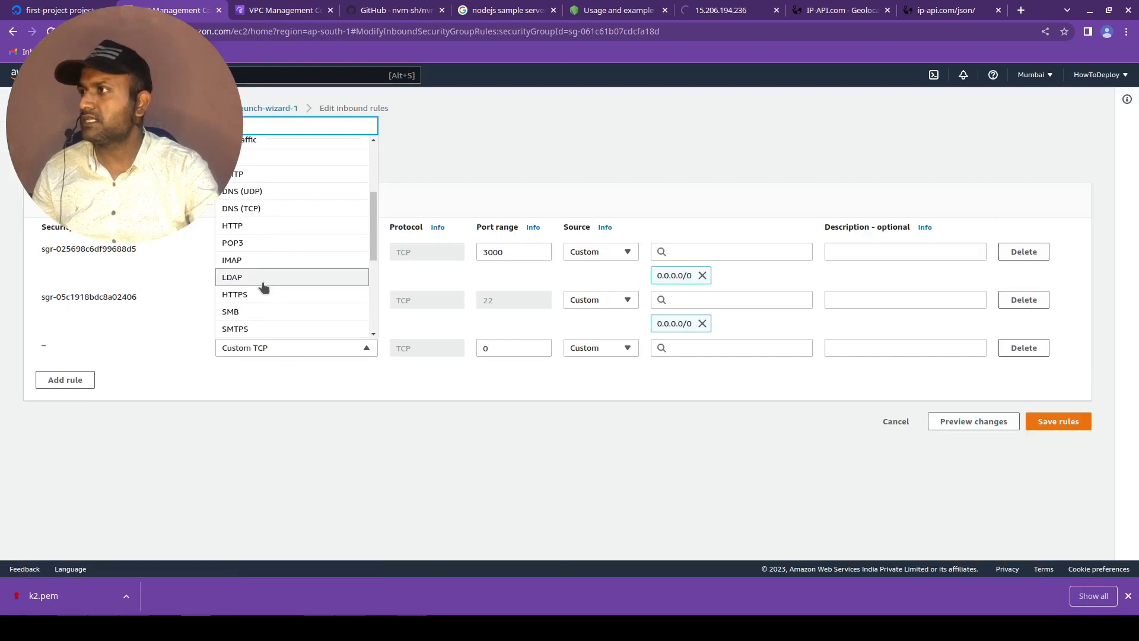
click(255, 226)
click(614, 347)
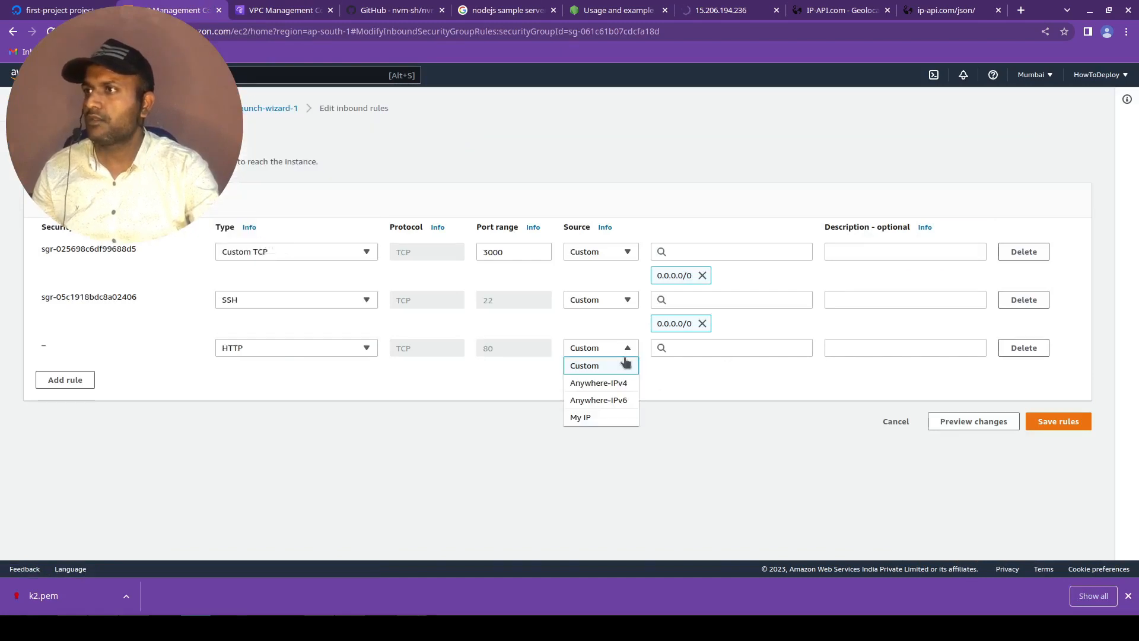
click(593, 384)
click(1049, 446)
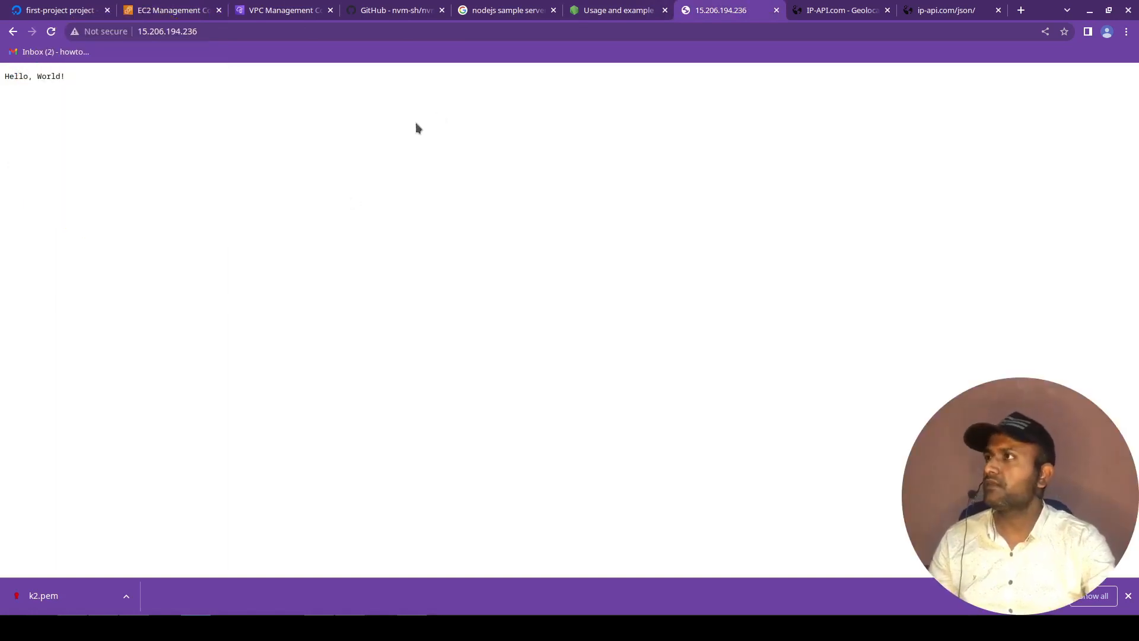
Switch to the SSH session, stop the running Node server and list the directory's files.
click(103, 627)
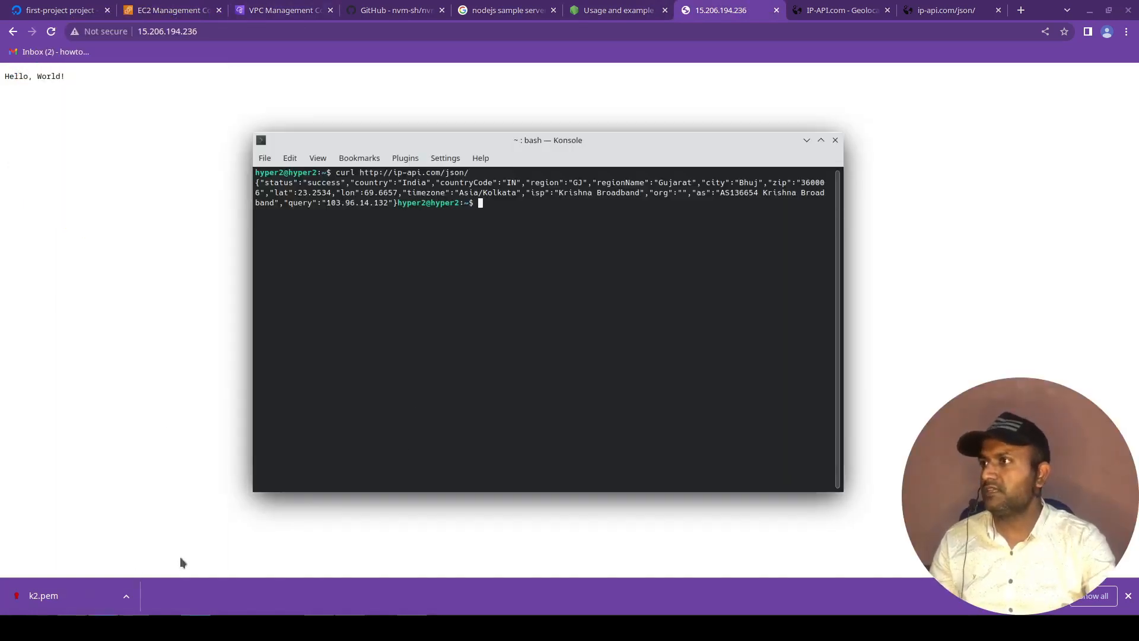
click(72, 627)
key(ctrl+c)
text(ls)
key(Return)
Check the instance's firewall with sudo ufw status and clear the terminal.
text(urf)
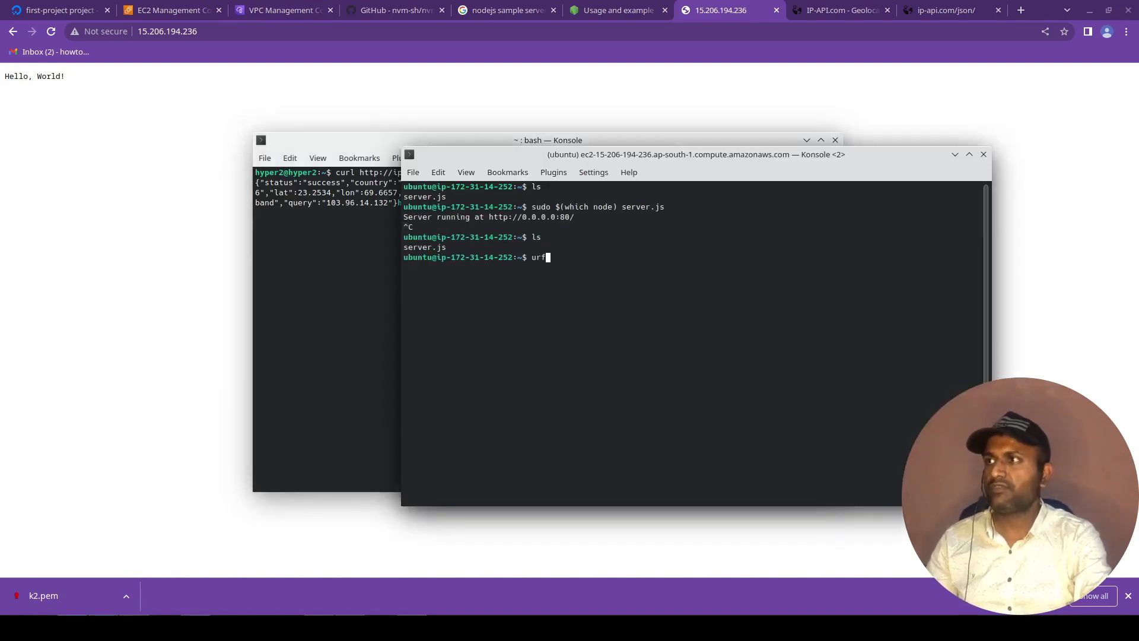
key(BackSpace)
key(BackSpace)
text(fw)
key(Return)
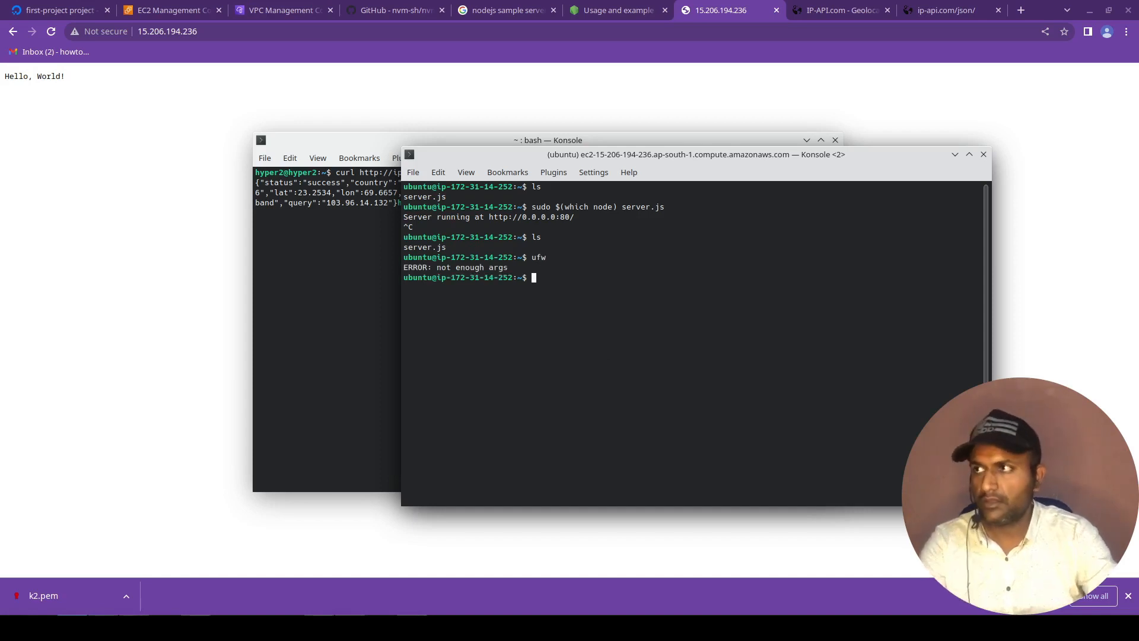
text(ufw status)
key(Return)
key(Up)
key(Home)
text(sudo)
key(Return)
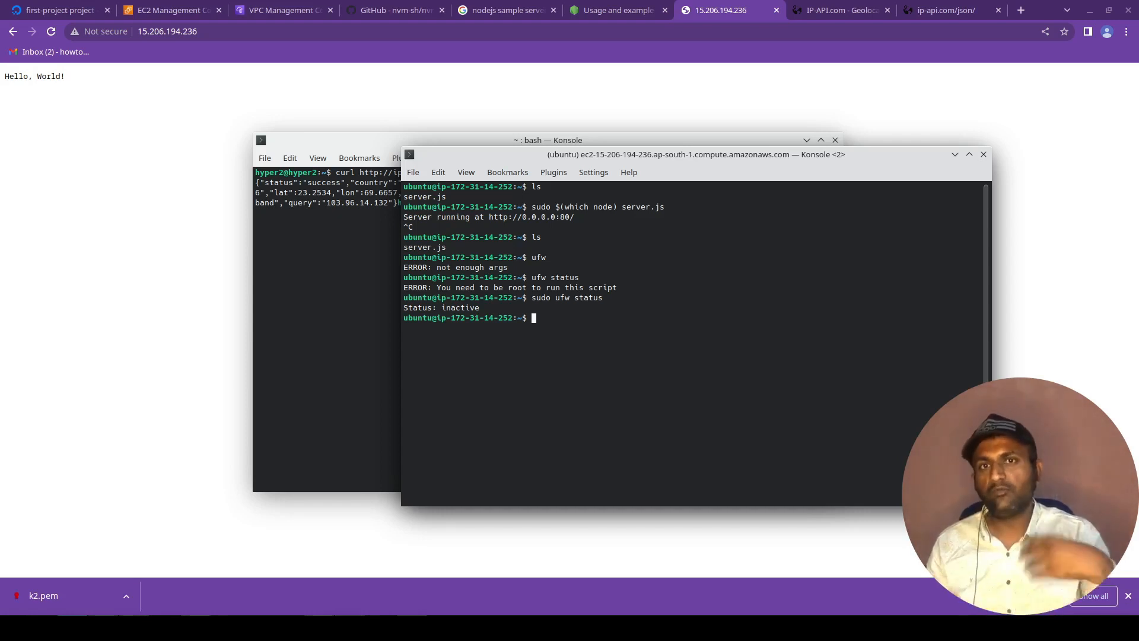
text(clear)
key(Return)
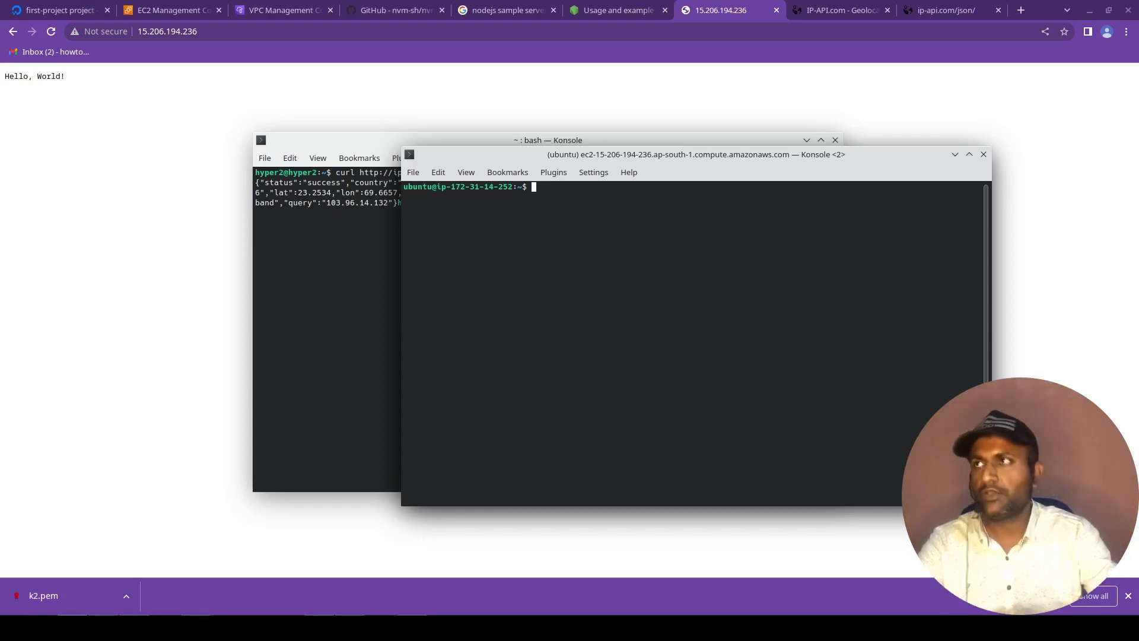
Reload the 15.206.194.236 page, and restart the Node server in the SSH session with sudo $(which node) server.js.
click(52, 32)
key(alt+Tab)
key(Up)
key(Up)
key(Up)
key(Up)
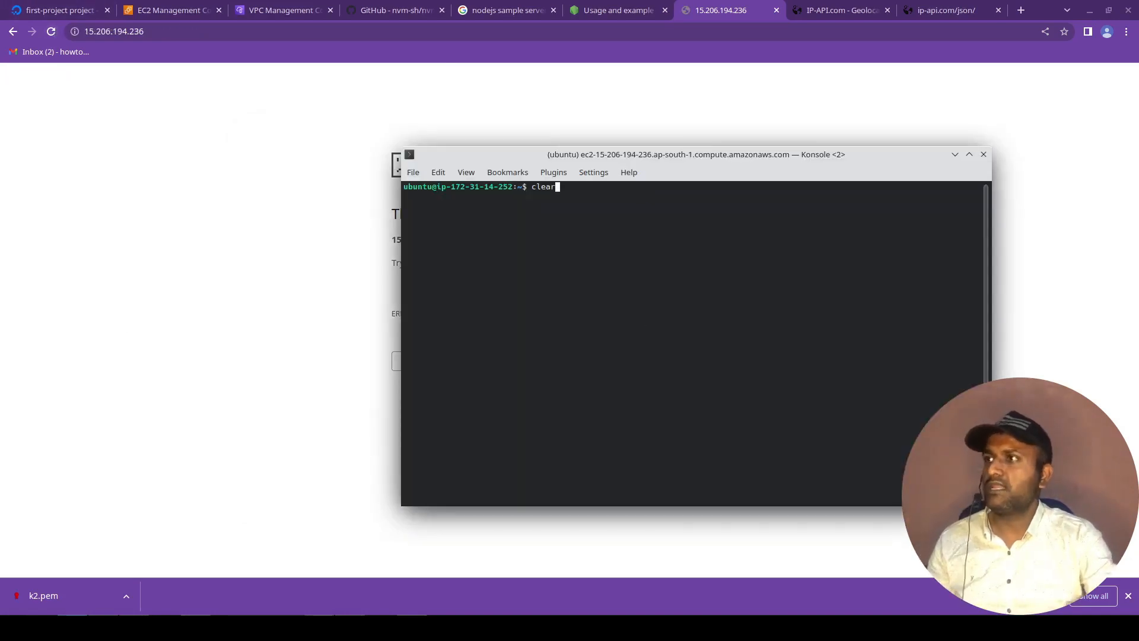
key(Up)
key(Up)
key(Return)
Reload the 15.206.194.236 page in the browser to test the restarted server, and return to the SSH session.
key(alt+Tab)
key(F5)
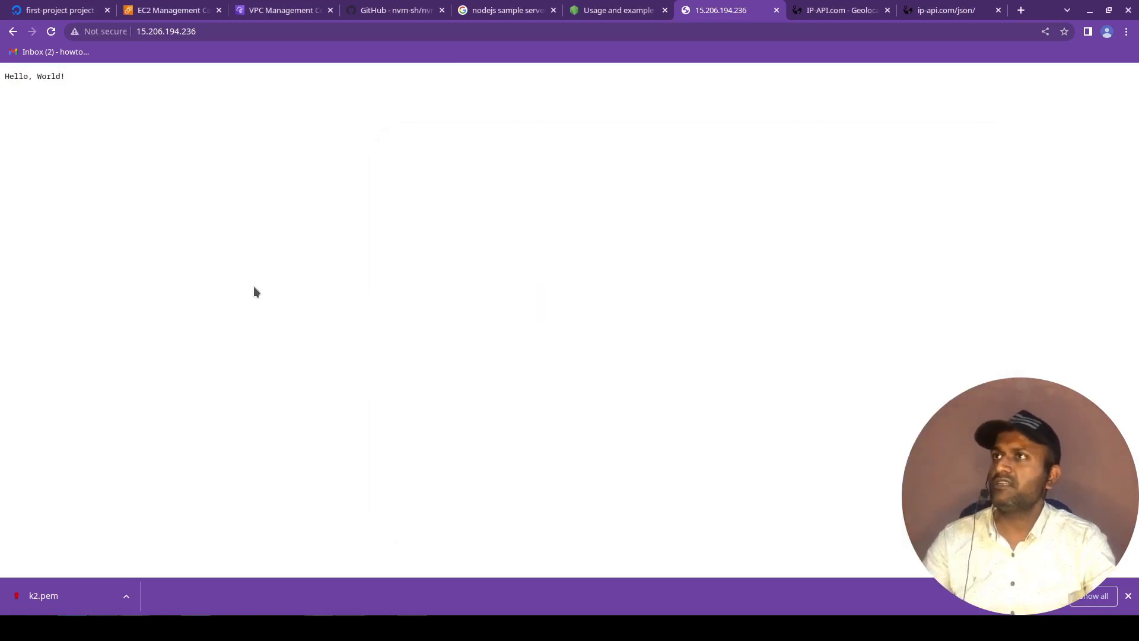
key(alt+Tab)
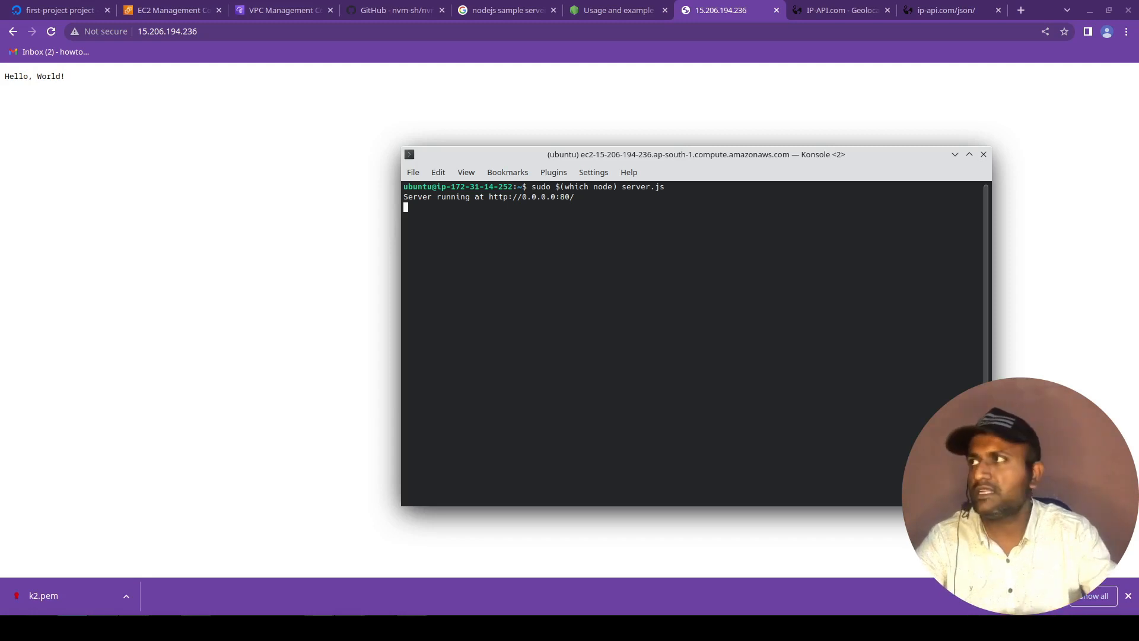
Go to the EC2 instances list in the AWS console and open the form for launching a new instance.
click(126, 8)
click(45, 255)
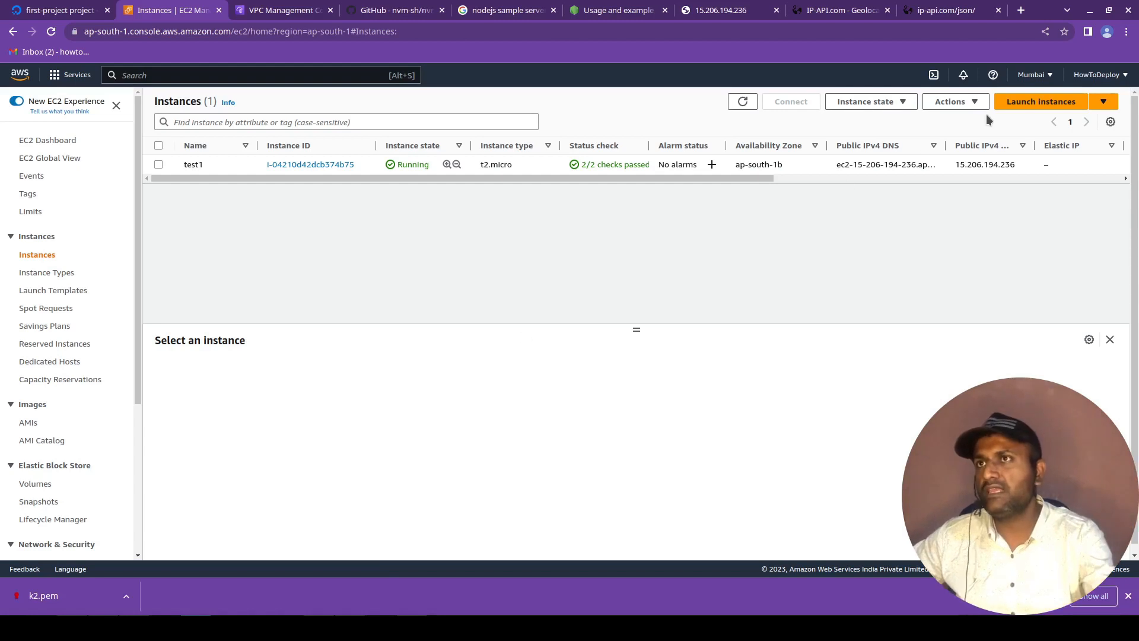
click(1008, 104)
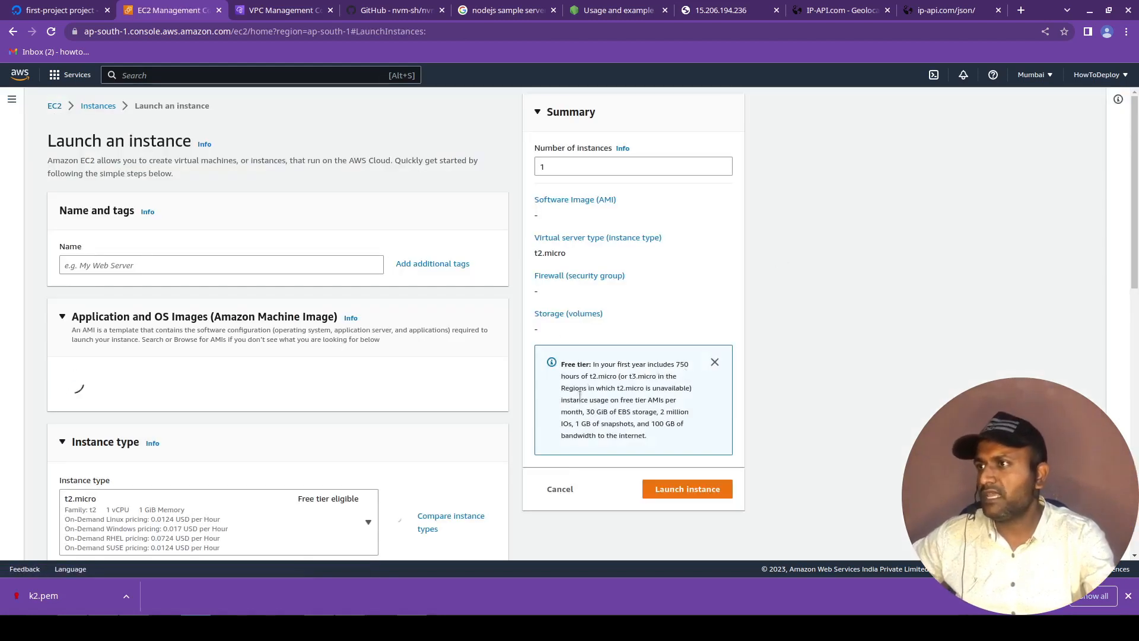
Read the free tier note in the launch summary, including its monthly hours, eligible instance types and usage limits.
drag(592, 374, 657, 375)
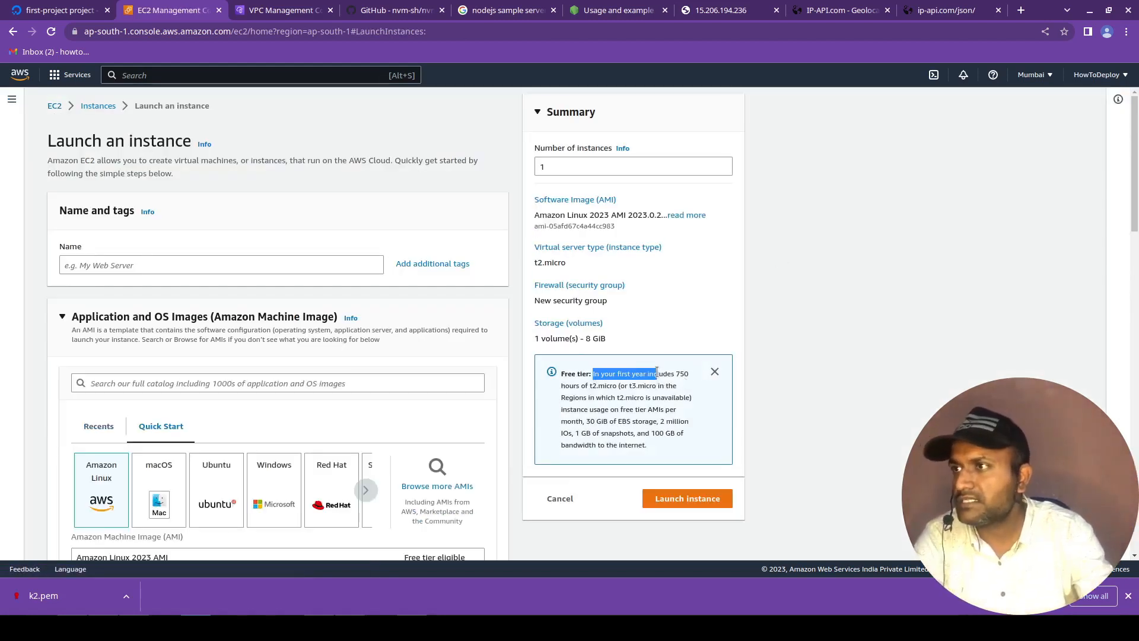
double_click(681, 373)
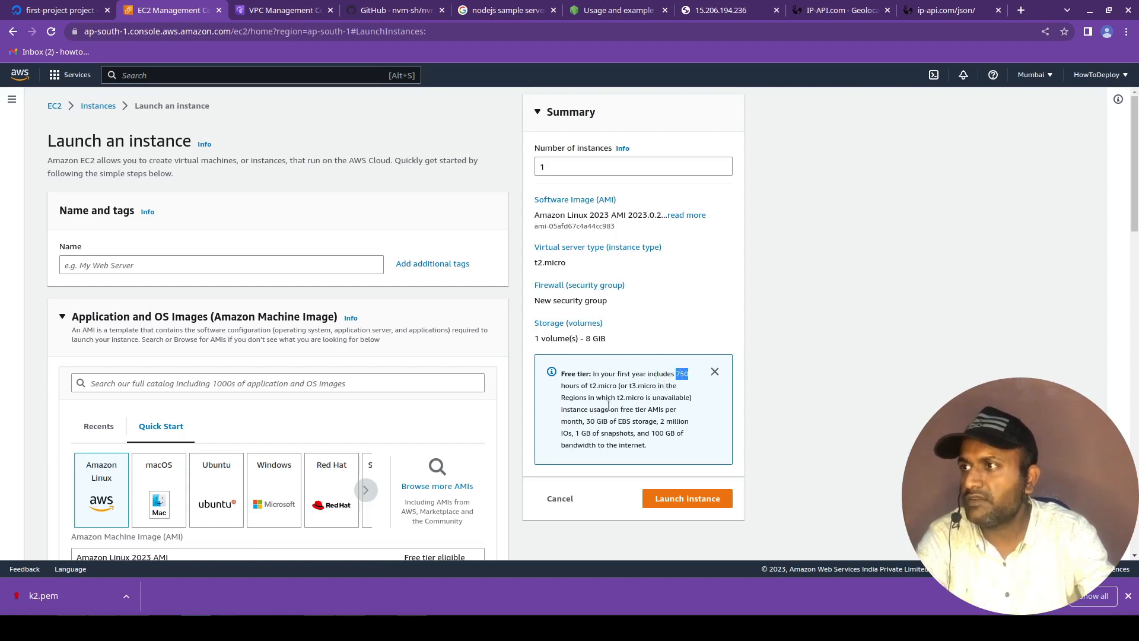
click(588, 389)
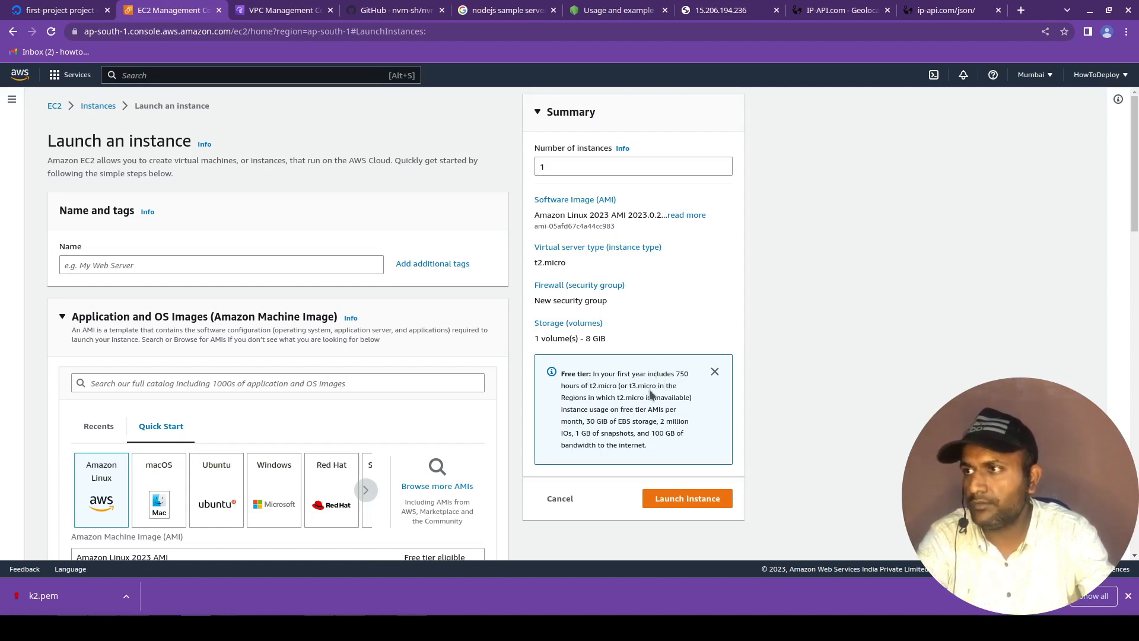
drag(565, 398, 655, 398)
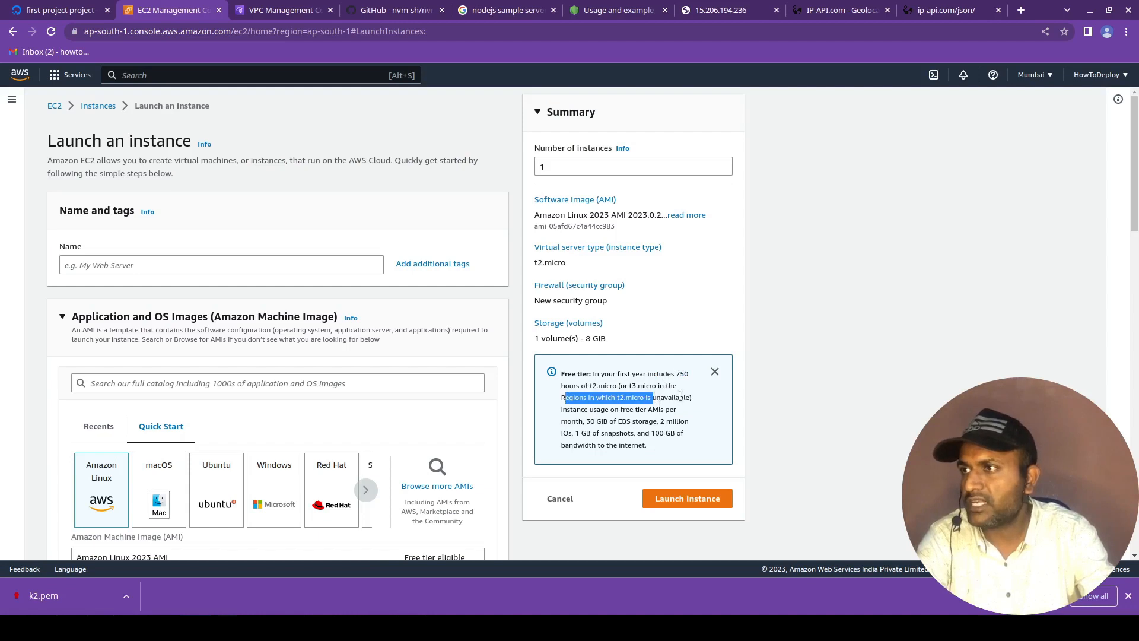
click(666, 418)
drag(567, 409, 658, 421)
click(652, 411)
click(658, 421)
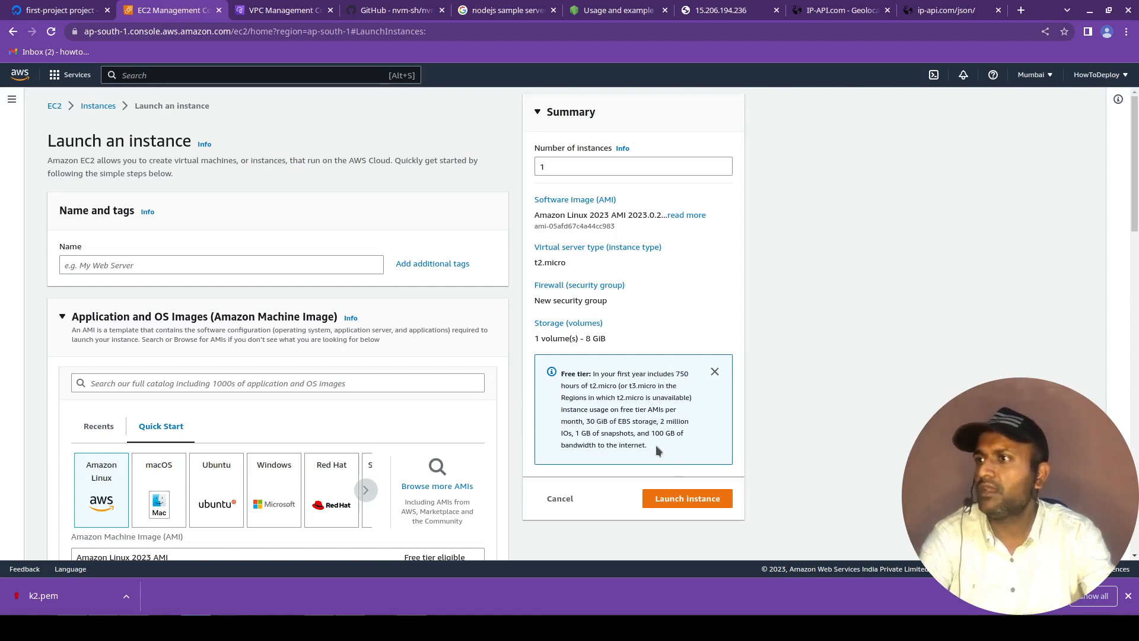
double_click(681, 372)
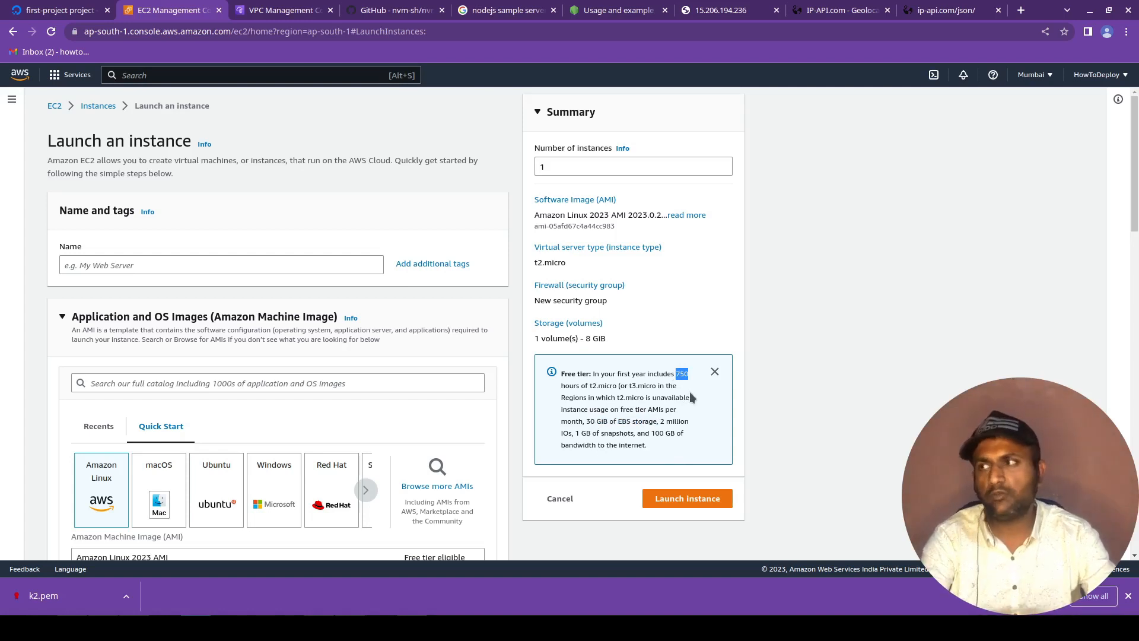
Name the new instance test2 and choose Ubuntu as its operating system image.
click(195, 260)
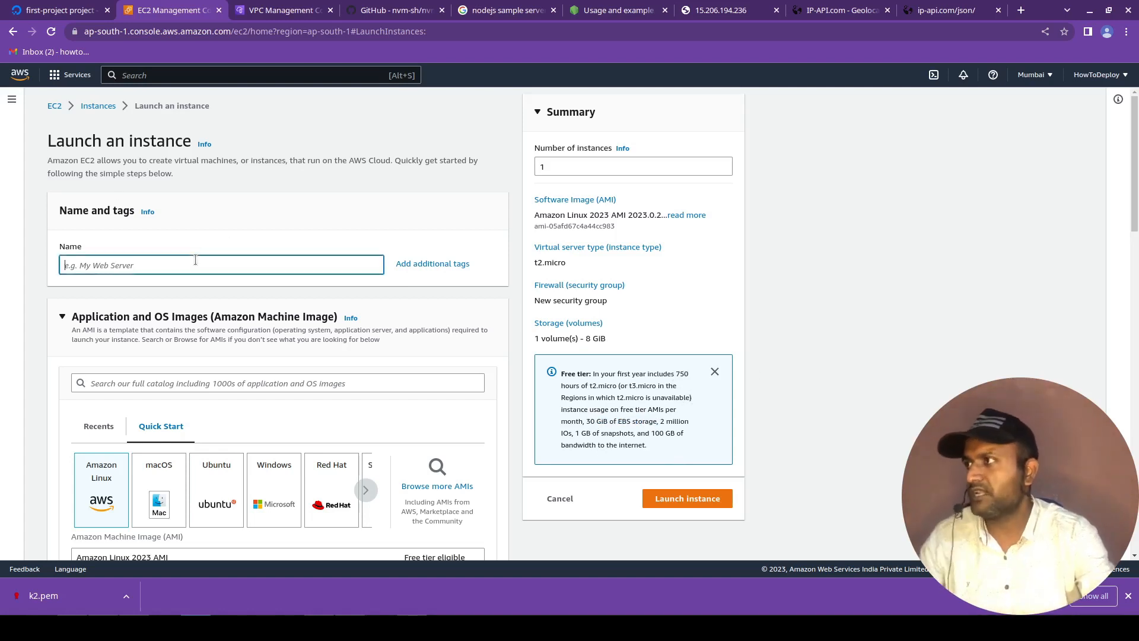
text(test2)
scroll(196, 261, down, 4)
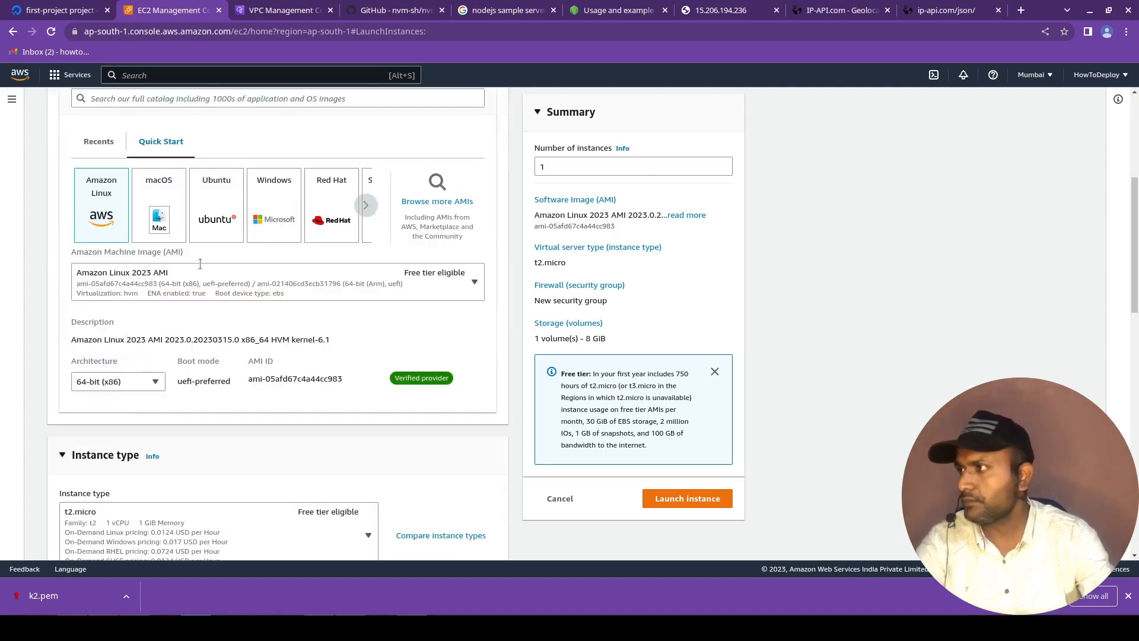
click(227, 223)
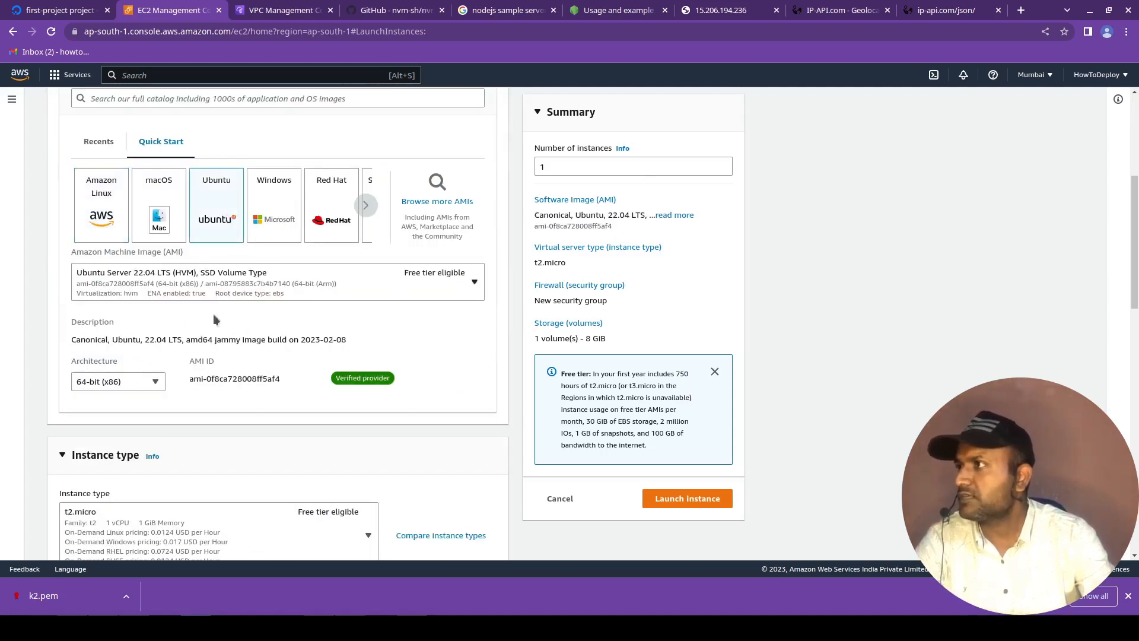
Switch the operating system to Windows with the Microsoft Windows Server 2022 Base image.
click(257, 217)
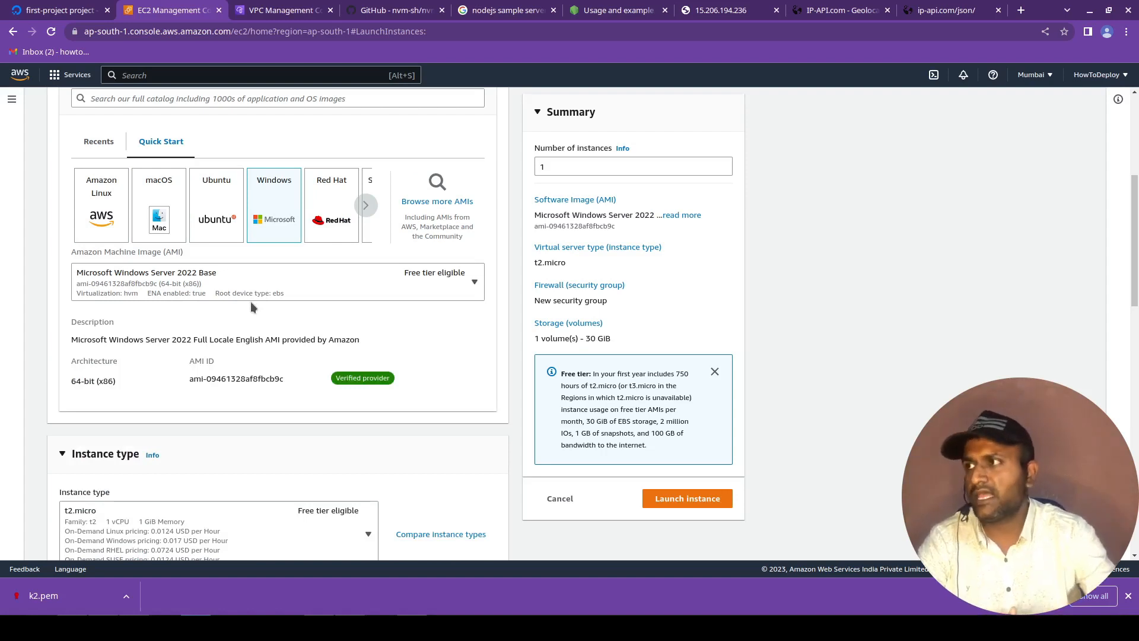
click(261, 288)
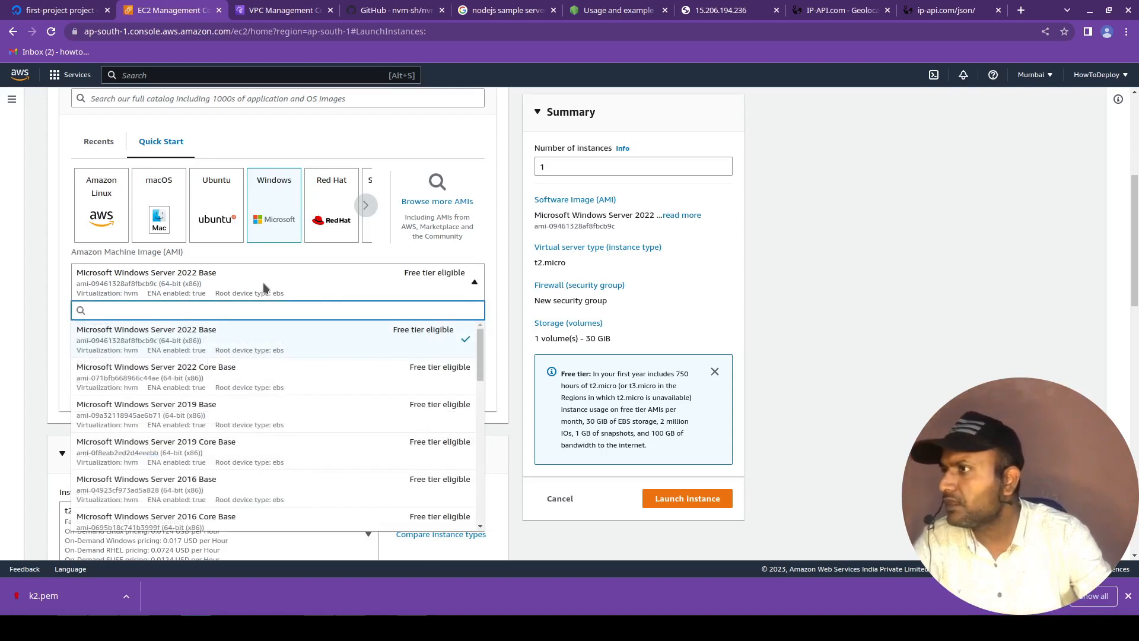
click(232, 336)
Review the available instance types and select the free tier eligible t2.micro.
scroll(305, 408, down, 5)
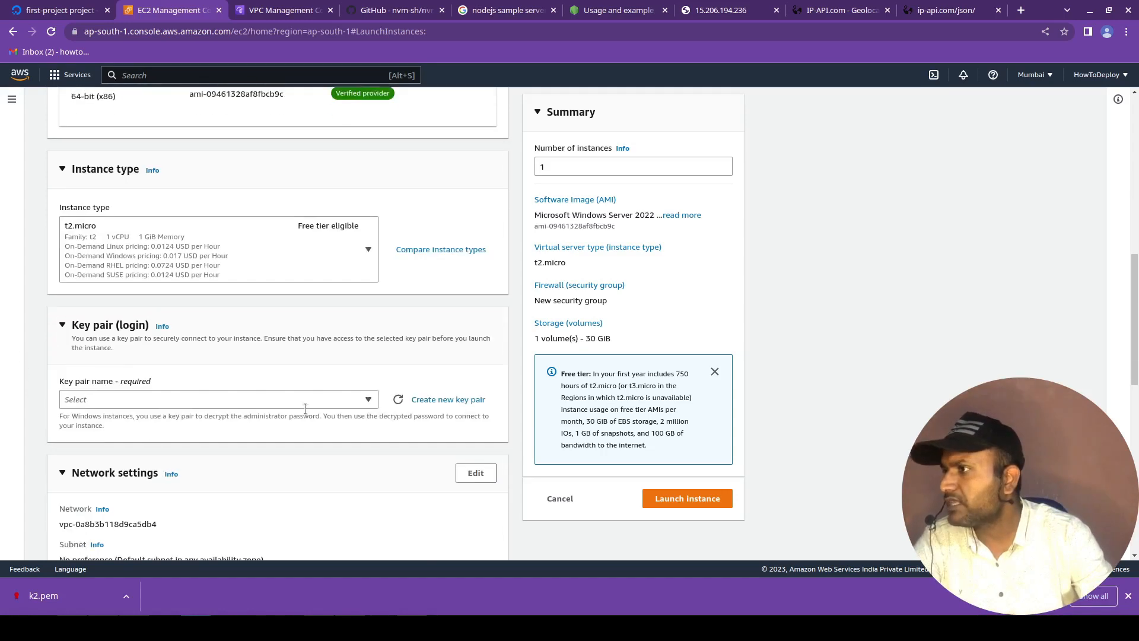
click(350, 257)
text(t2)
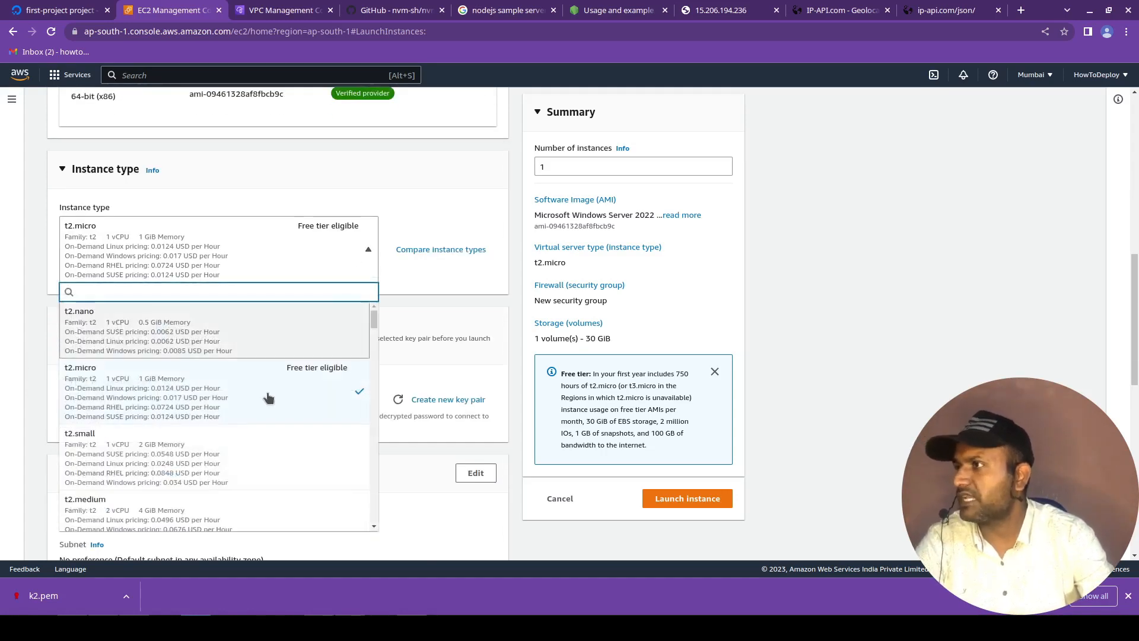
click(268, 399)
Set the operating system image to Ubuntu Server 22.04 LTS and select the key pair k2.
scroll(463, 428, up, 5)
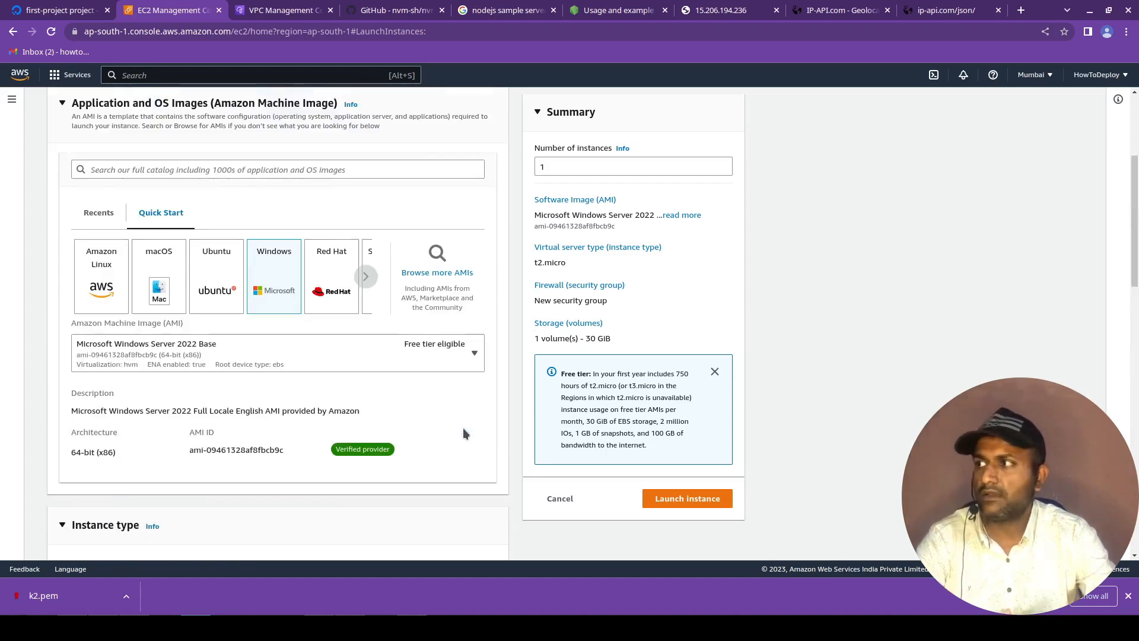
click(225, 303)
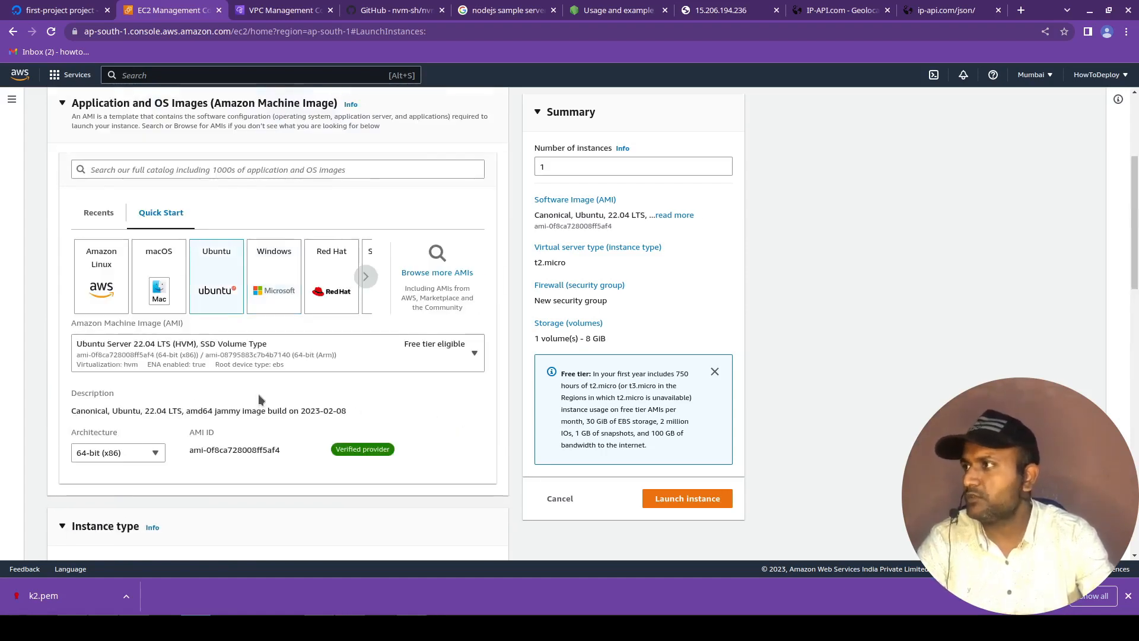
scroll(222, 378, down, 2)
scroll(218, 352, down, 3)
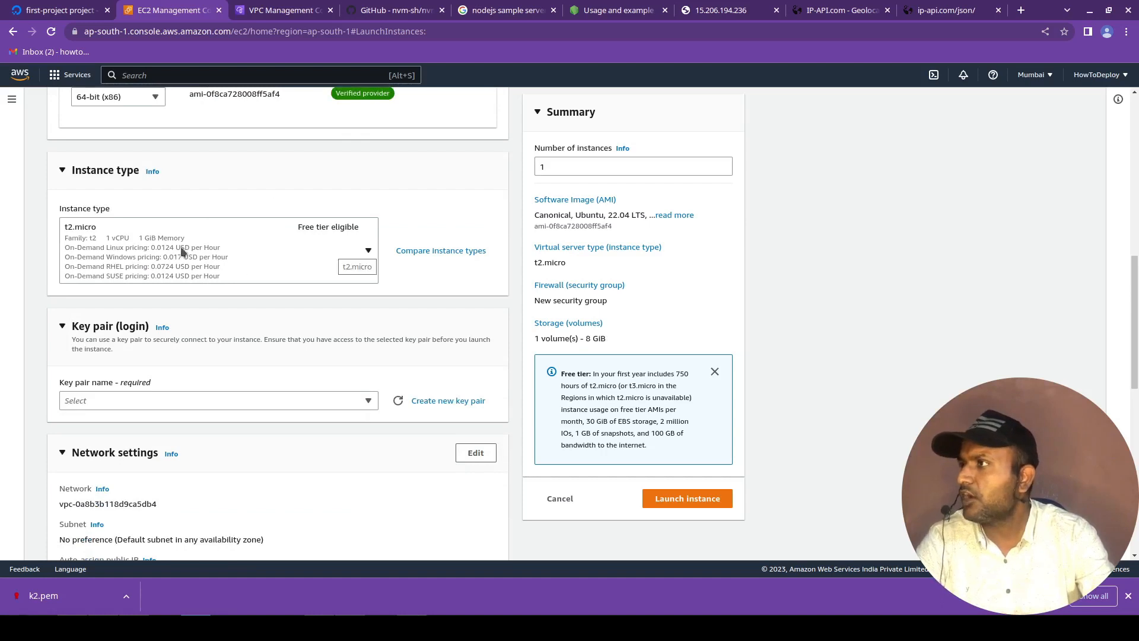
click(288, 401)
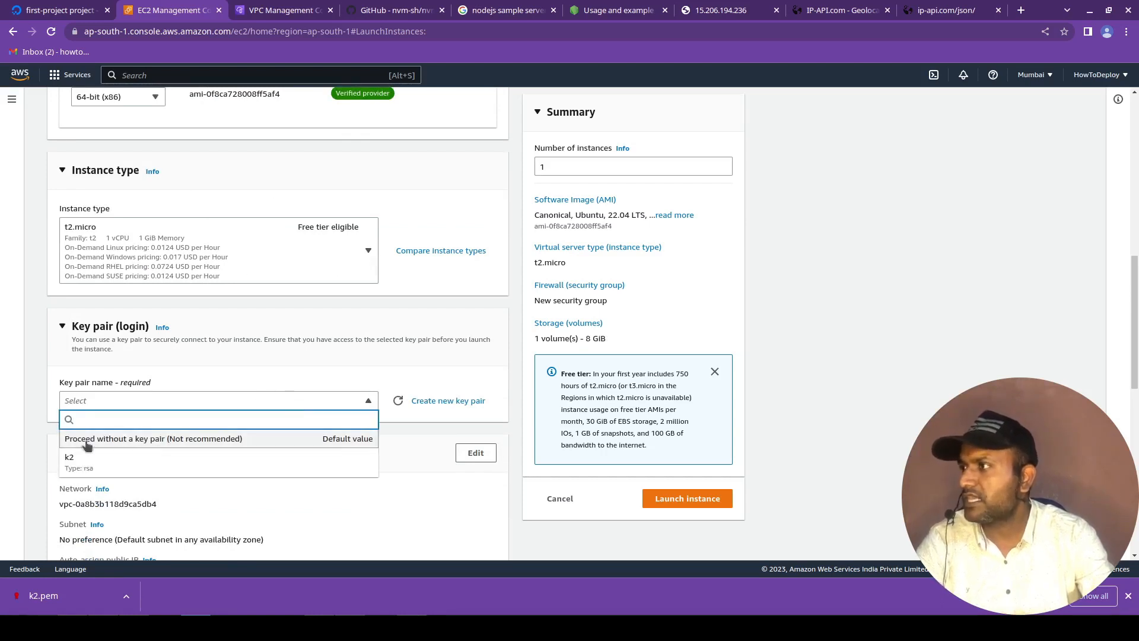
click(153, 469)
Set the firewall to use an existing security group and display the groups available.
scroll(182, 458, down, 8)
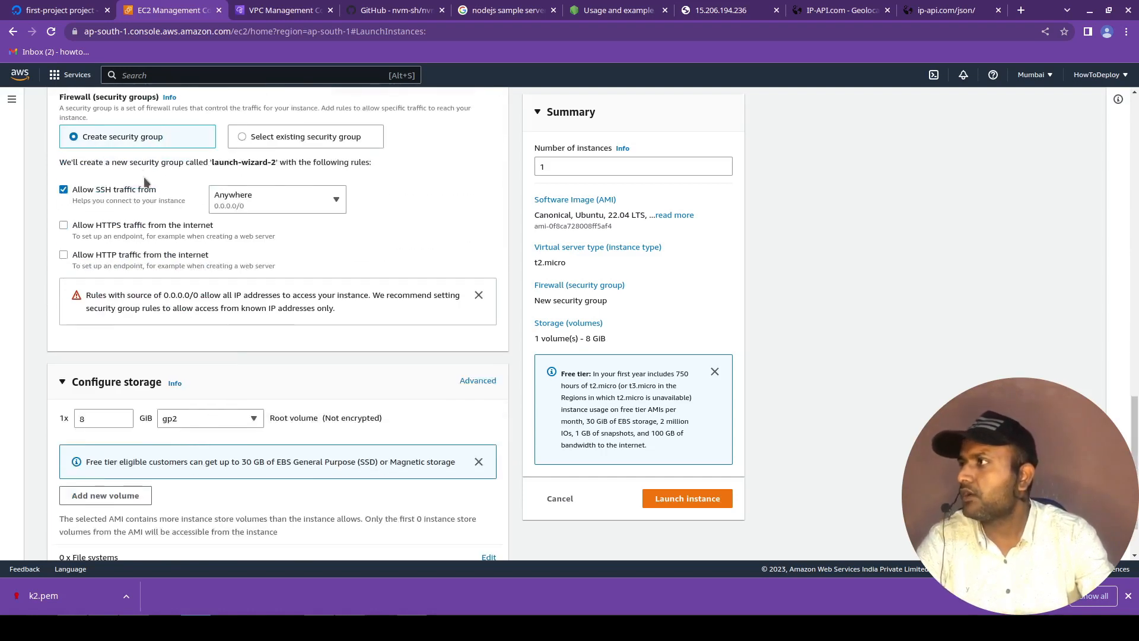
click(267, 136)
scroll(261, 407, up, 2)
click(261, 380)
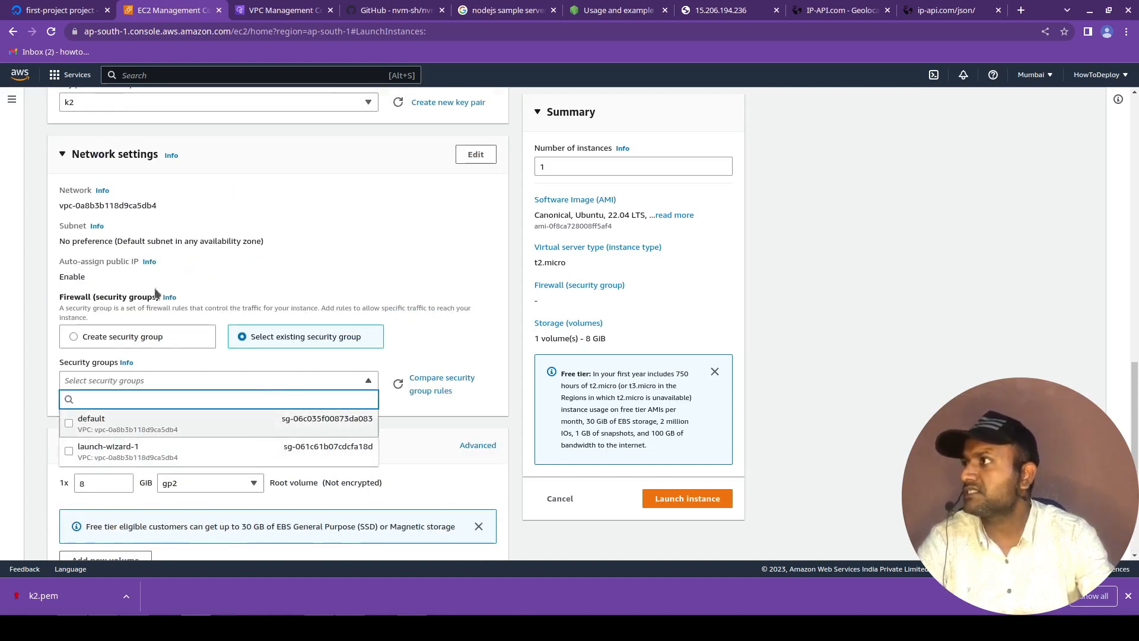
Open EC2 in a separate browser tab and check which security group and inbound rules the running test1 instance uses.
right_click(53, 80)
click(408, 118)
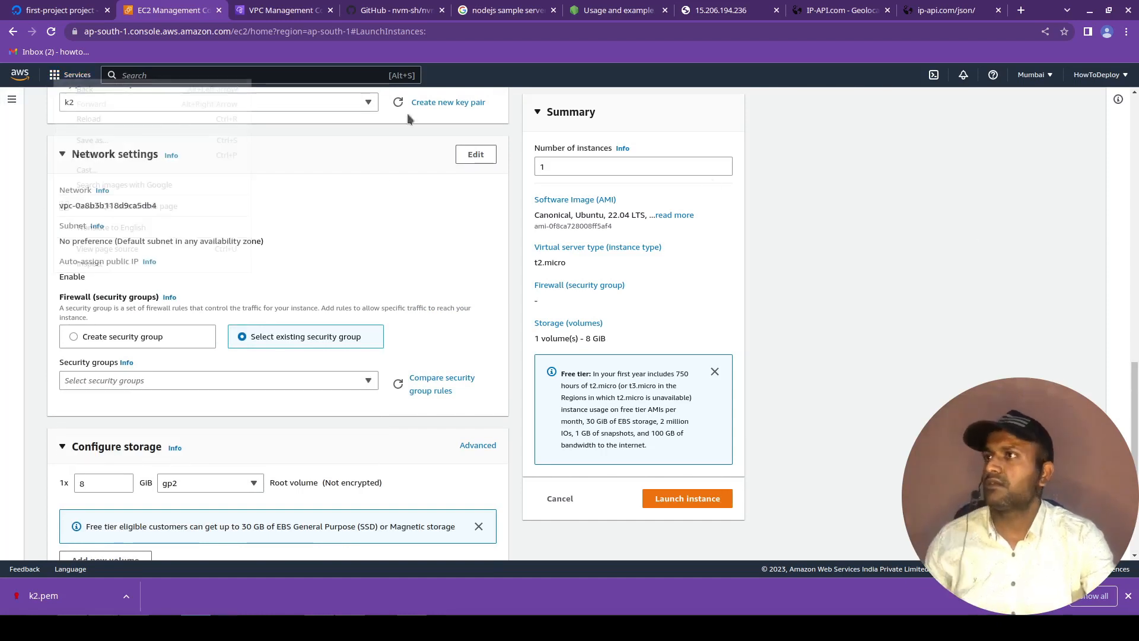
click(76, 74)
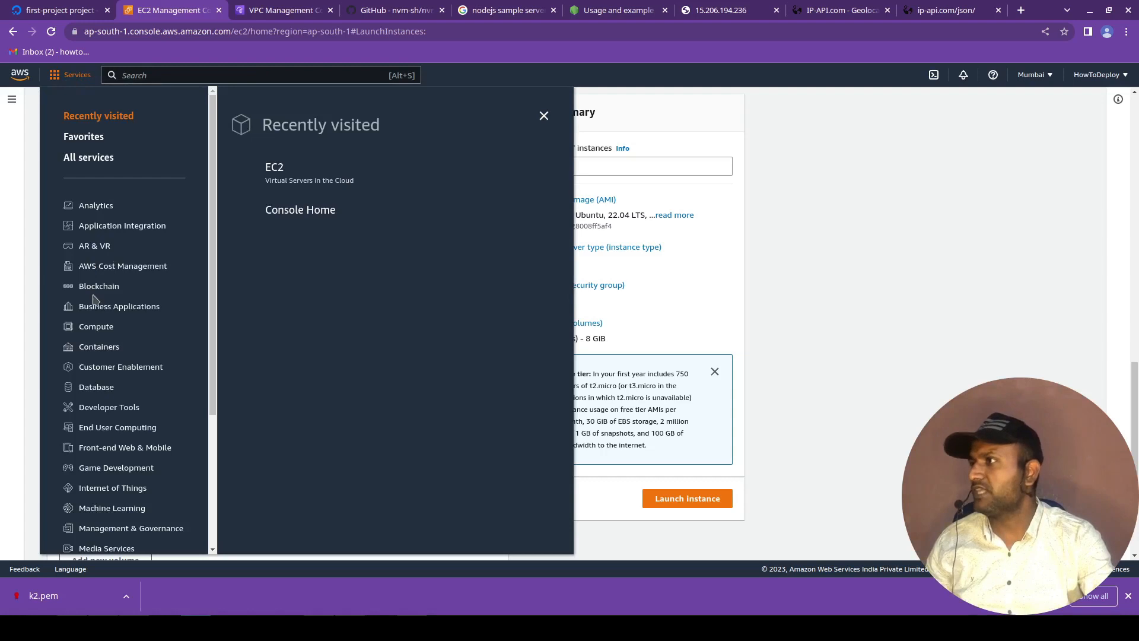
middle_click(273, 169)
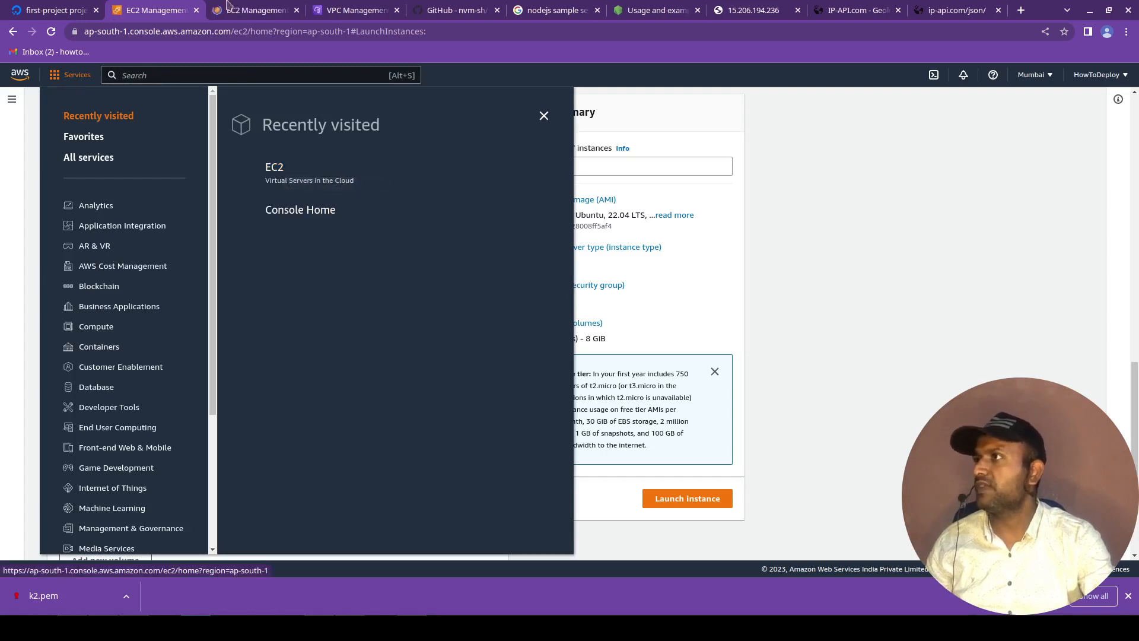
click(227, 5)
click(187, 177)
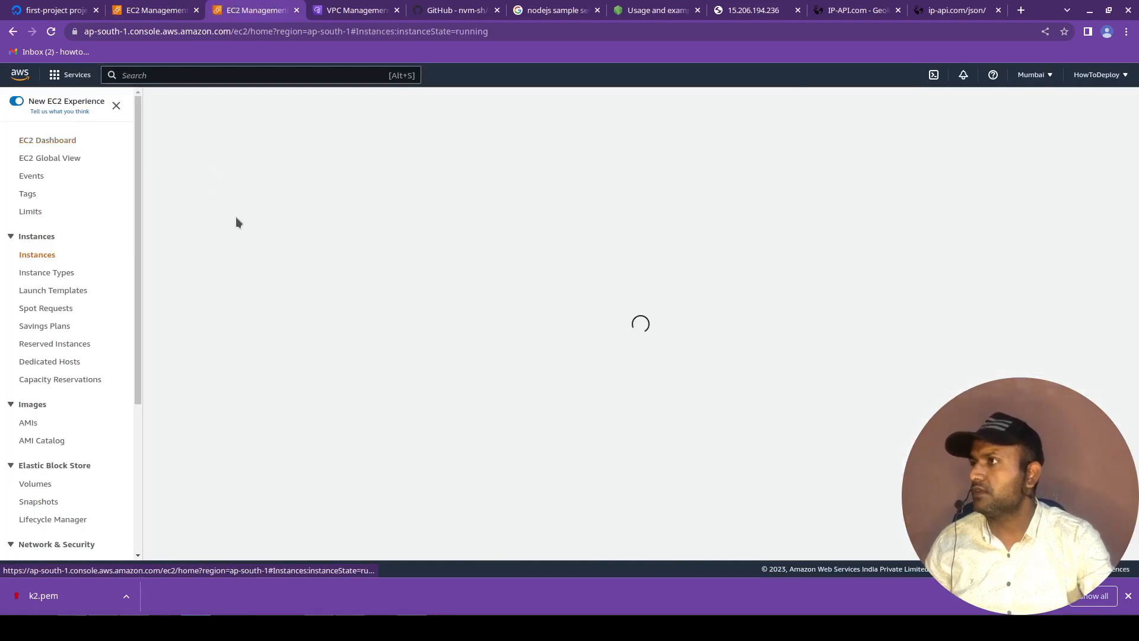
click(304, 195)
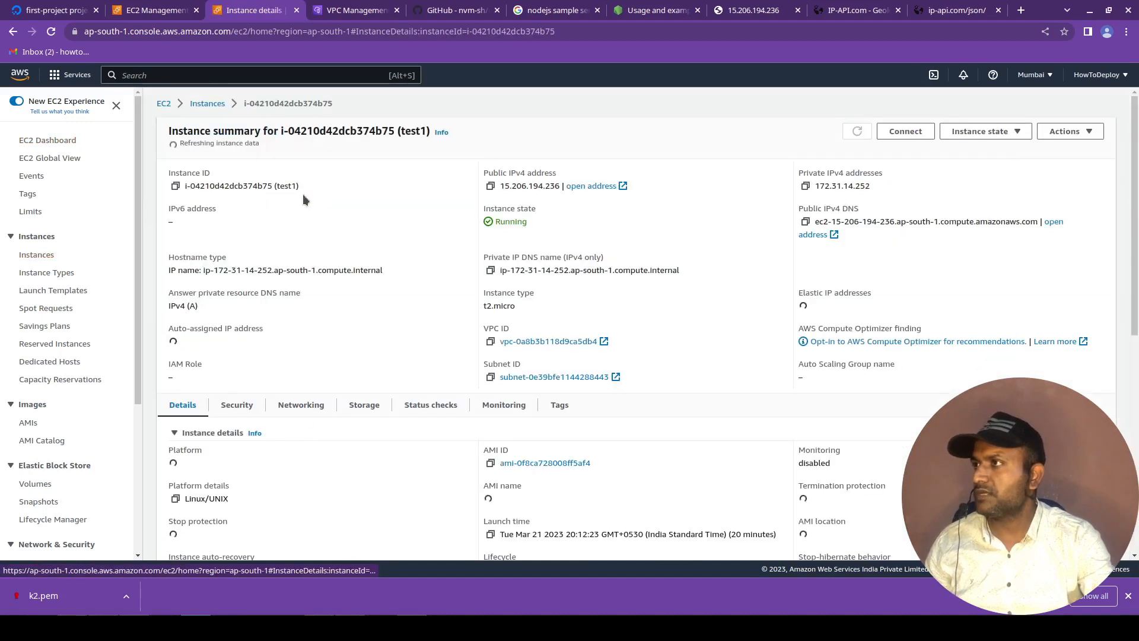
scroll(244, 363, down, 1)
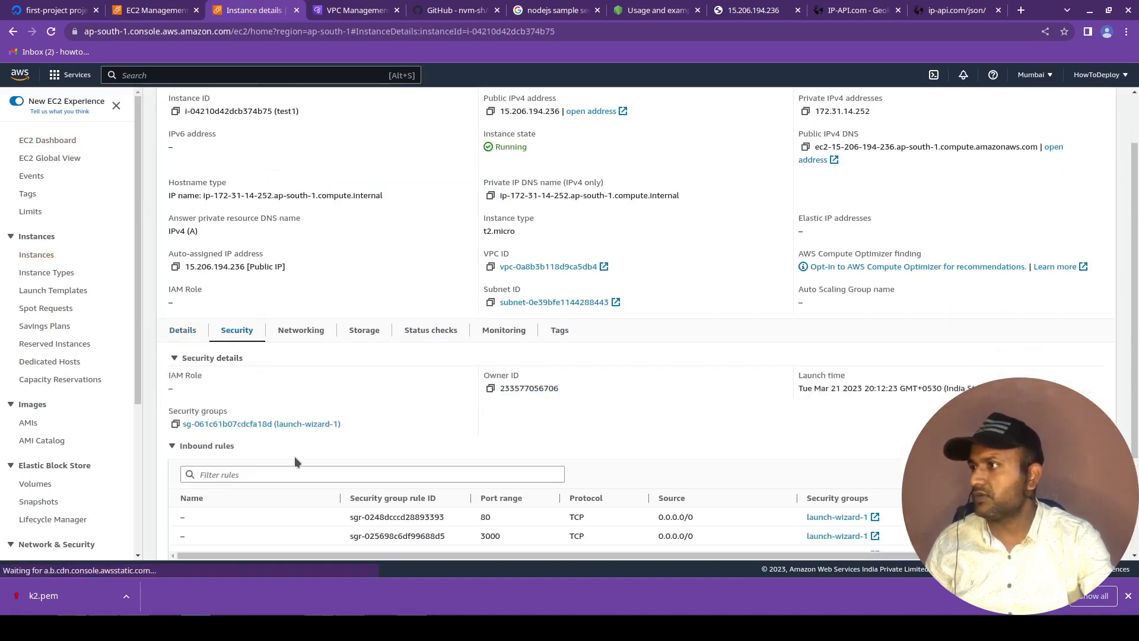
scroll(294, 456, down, 2)
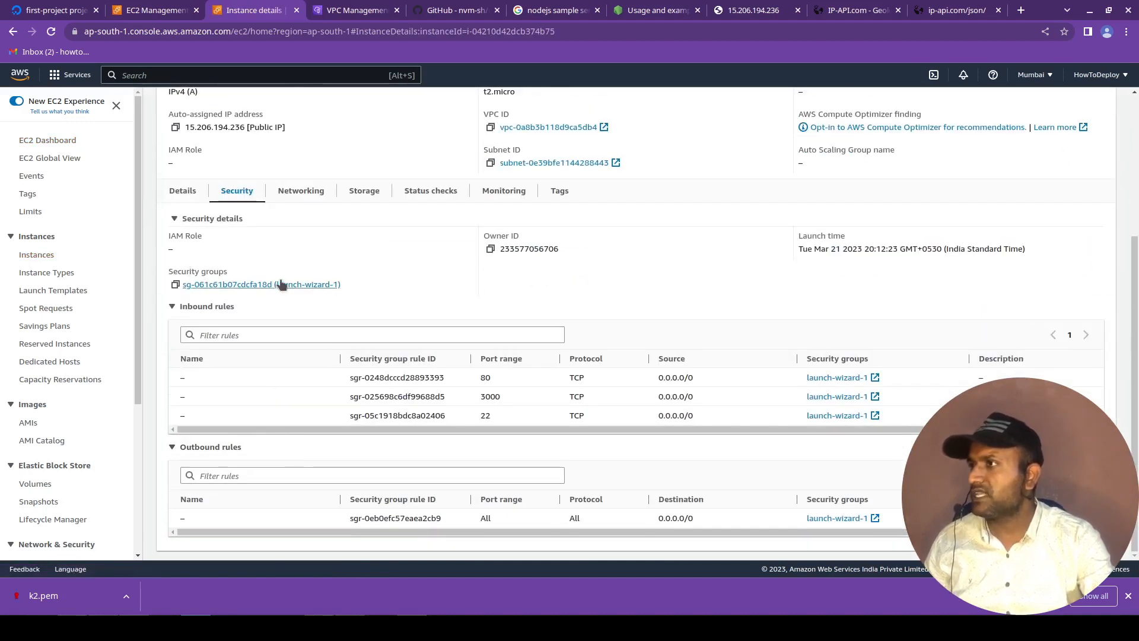
Return to the launch form and assign the existing security group launch-wizard-1 to the new instance.
click(178, 10)
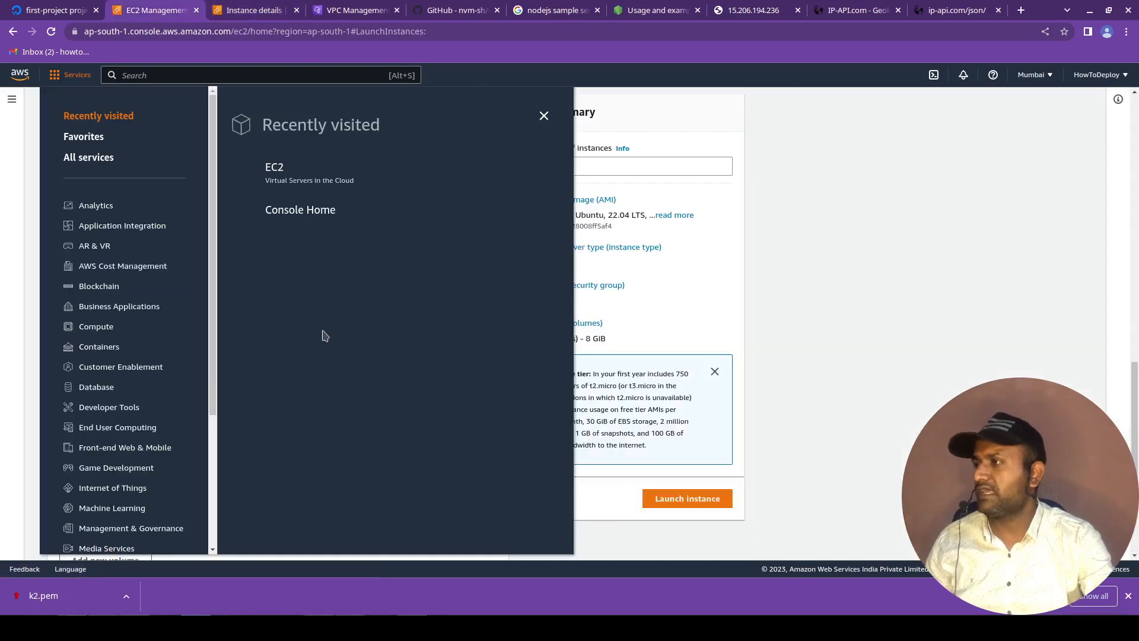
click(664, 327)
click(268, 380)
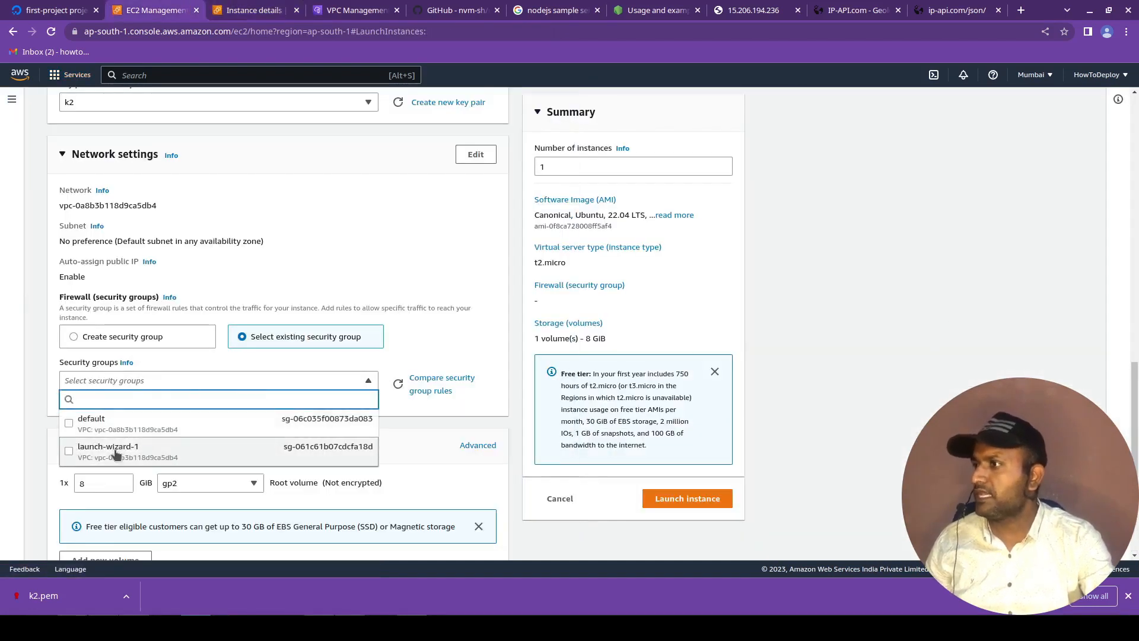
click(89, 446)
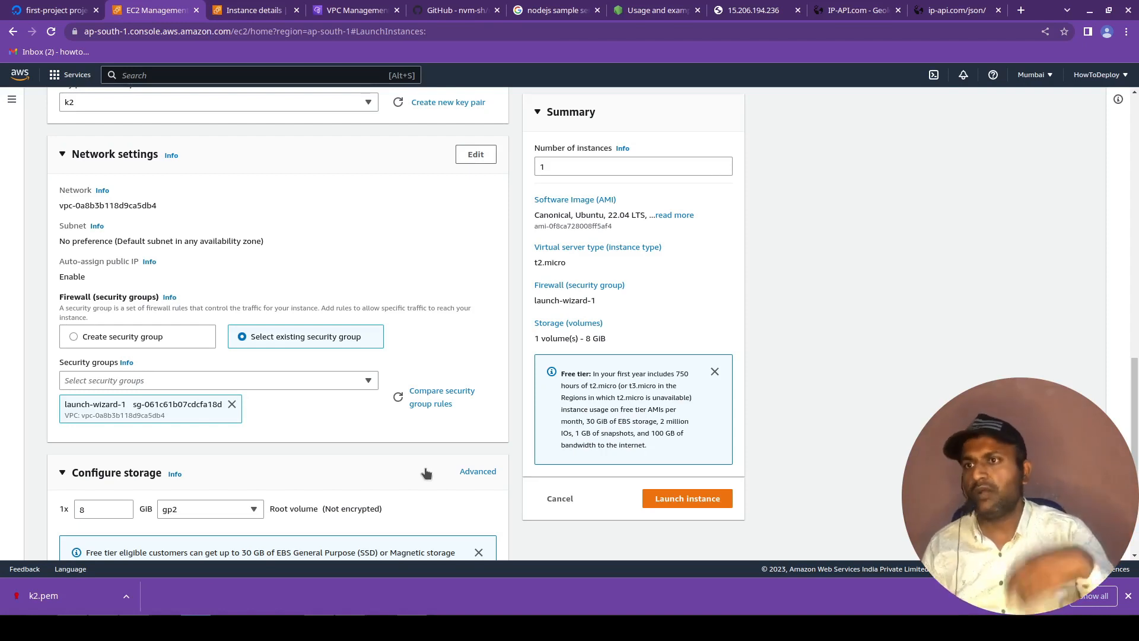
Set the firewall option to create a new security group for the instance.
click(141, 341)
scroll(120, 429, down, 1)
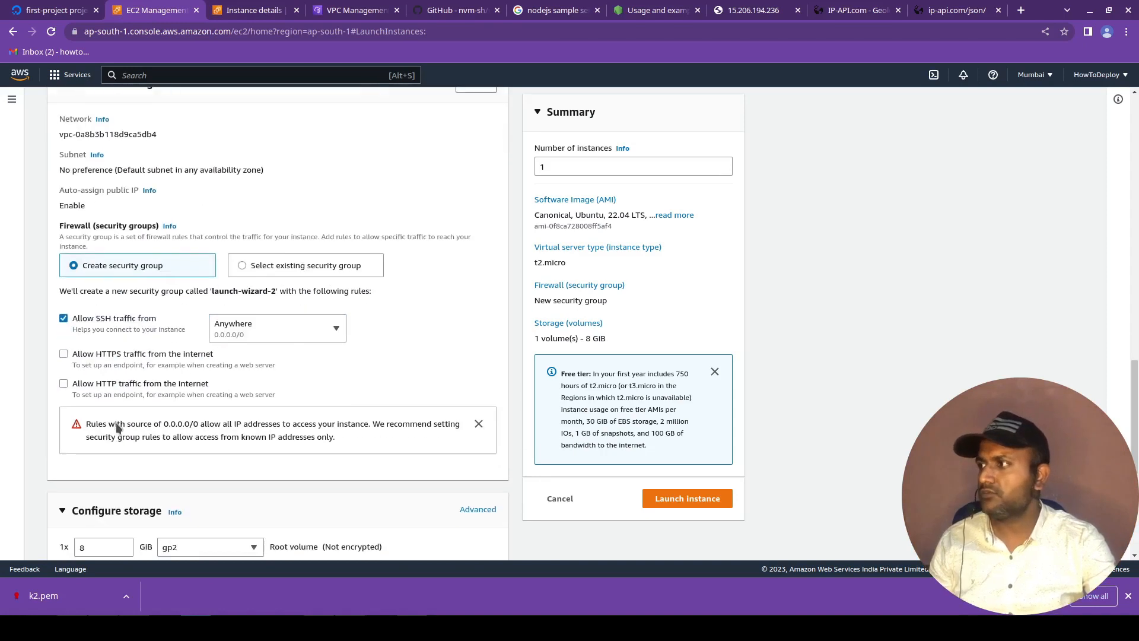
Try allowing HTTP and HTTPS traffic from the internet in the new security group, and clear both options again.
click(64, 384)
click(64, 354)
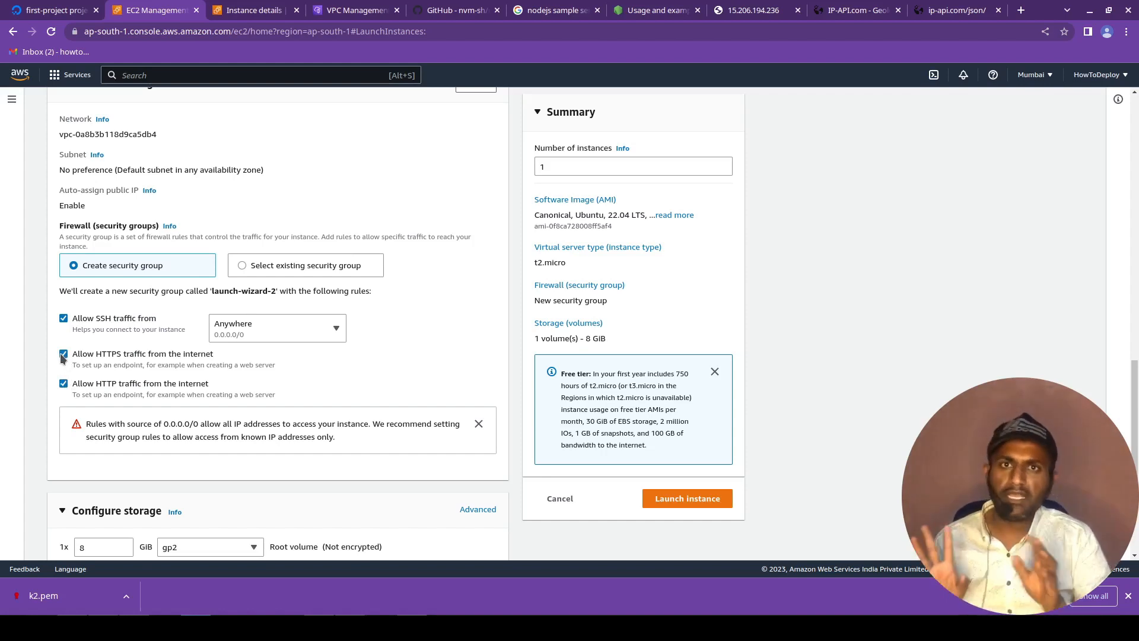
click(63, 354)
click(64, 384)
Assign the existing security group launch-wizard-1 instead of a new one and launch the instance.
click(285, 268)
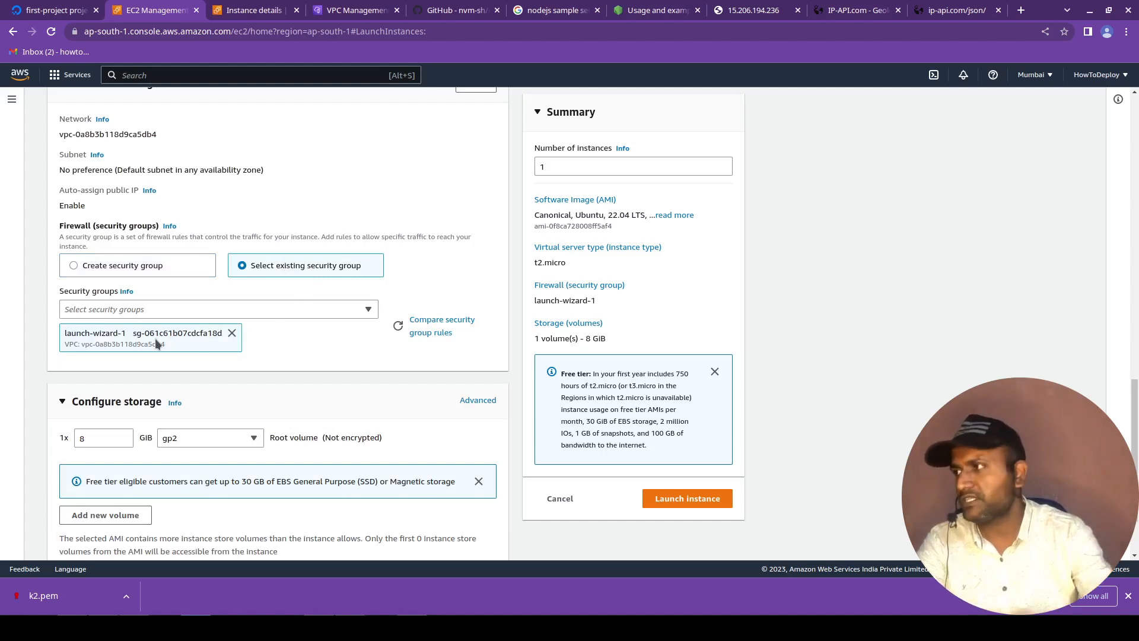
scroll(155, 338, down, 2)
click(677, 501)
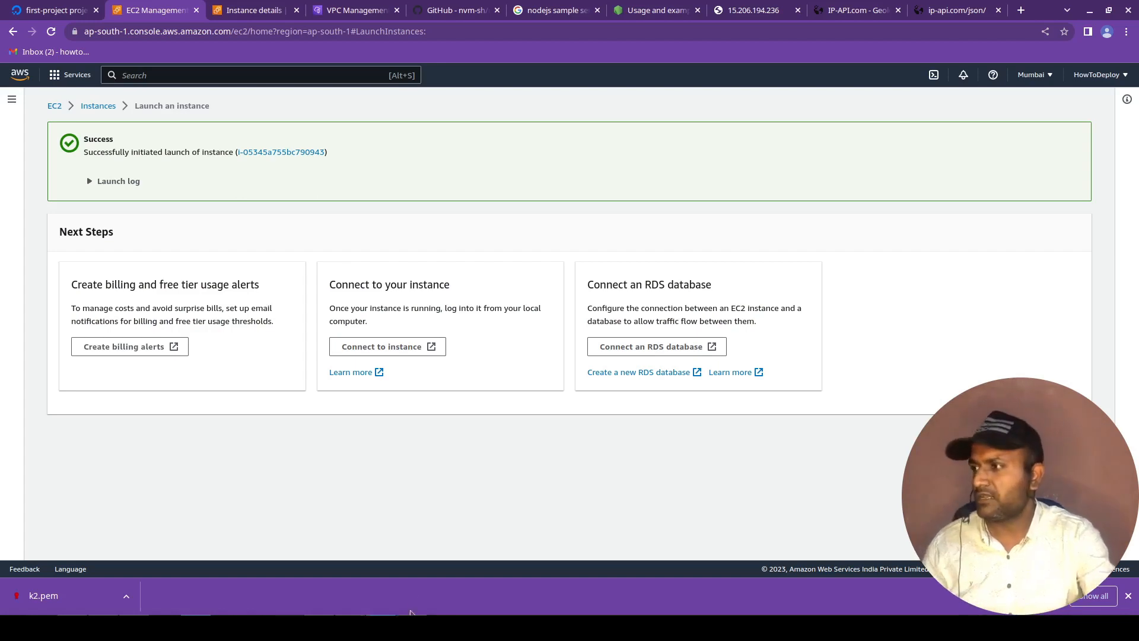
Switch to KCalc, calculate the hours in a 30-day month, clear the result and return to the browser.
click(412, 628)
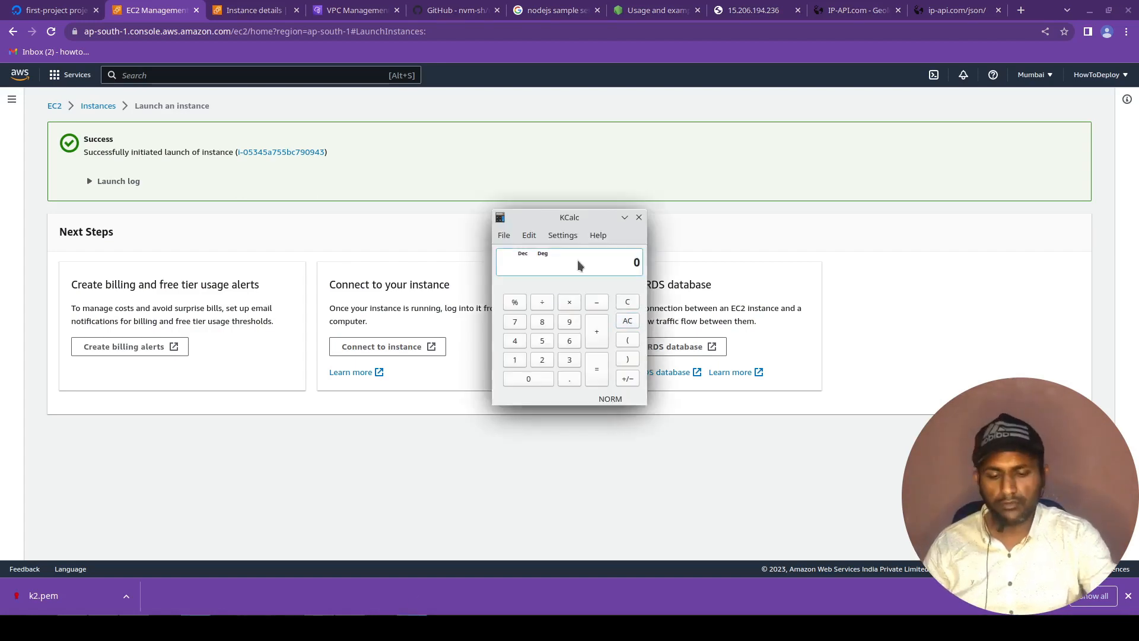
text(30)
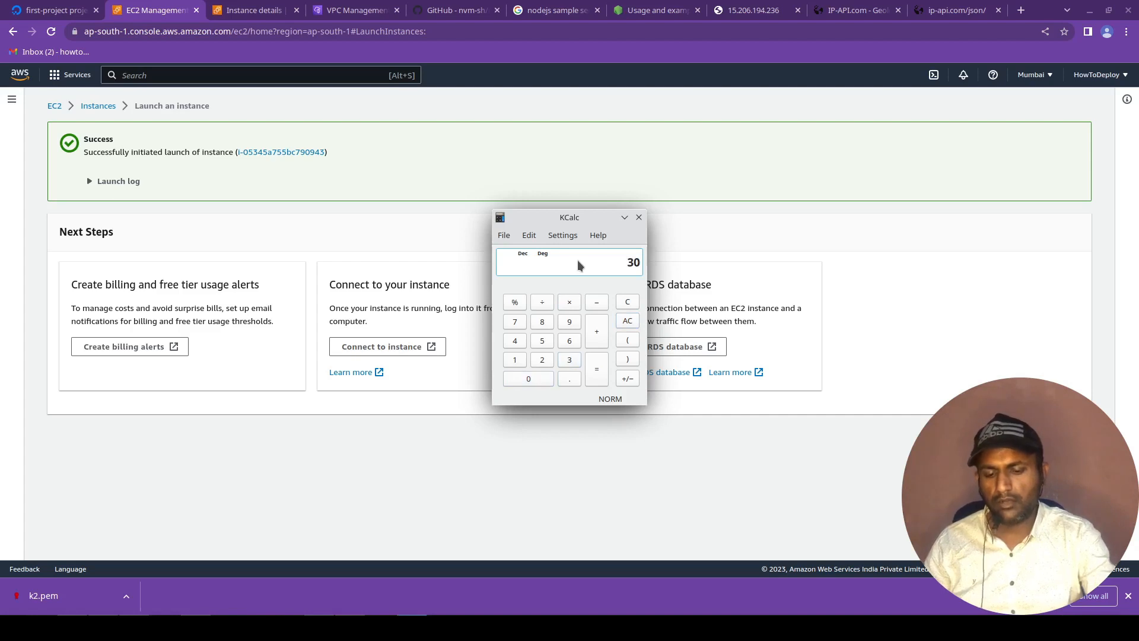
text(42)
key(Return)
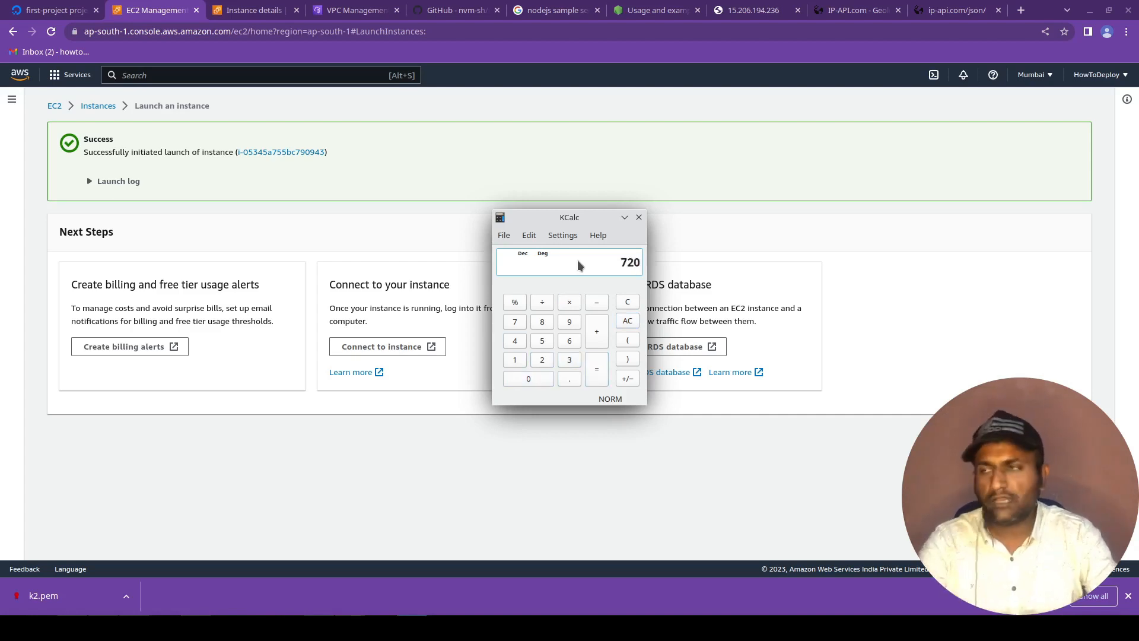
key(Escape)
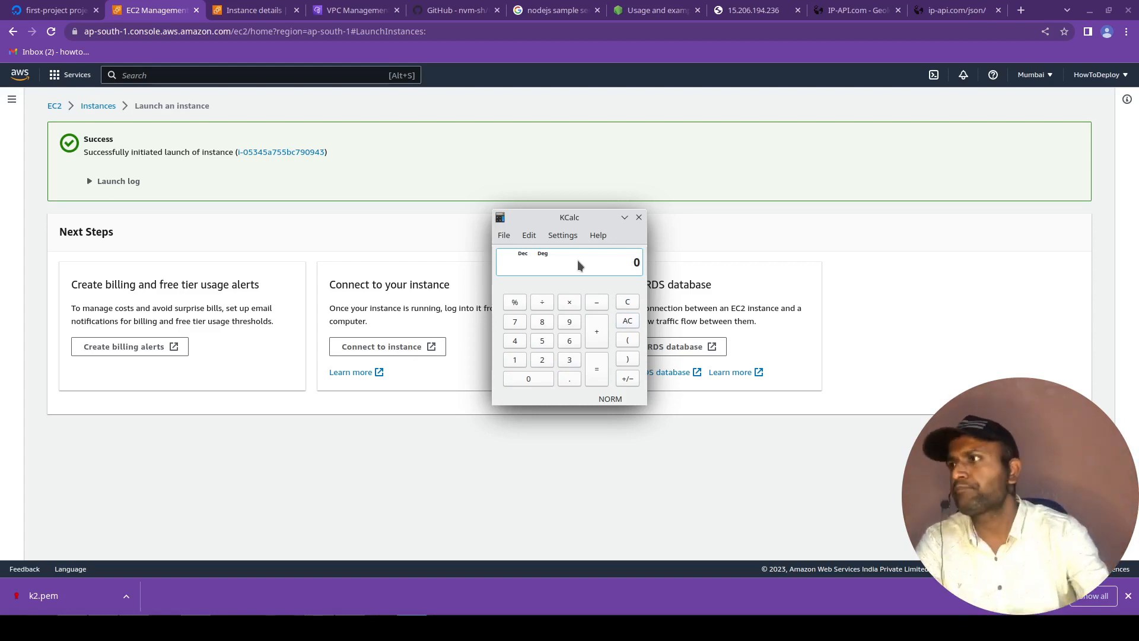
click(299, 481)
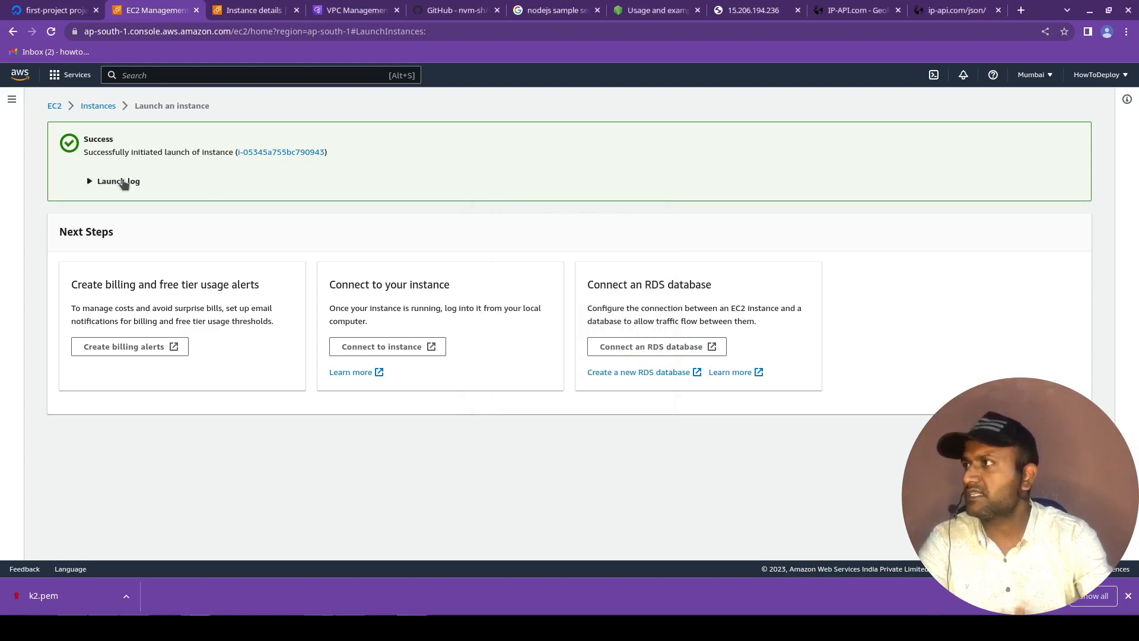
Examine the EC2 instances list in Mumbai and in US West (N. California), returning to the Asia Pacific (Mumbai) region.
click(99, 106)
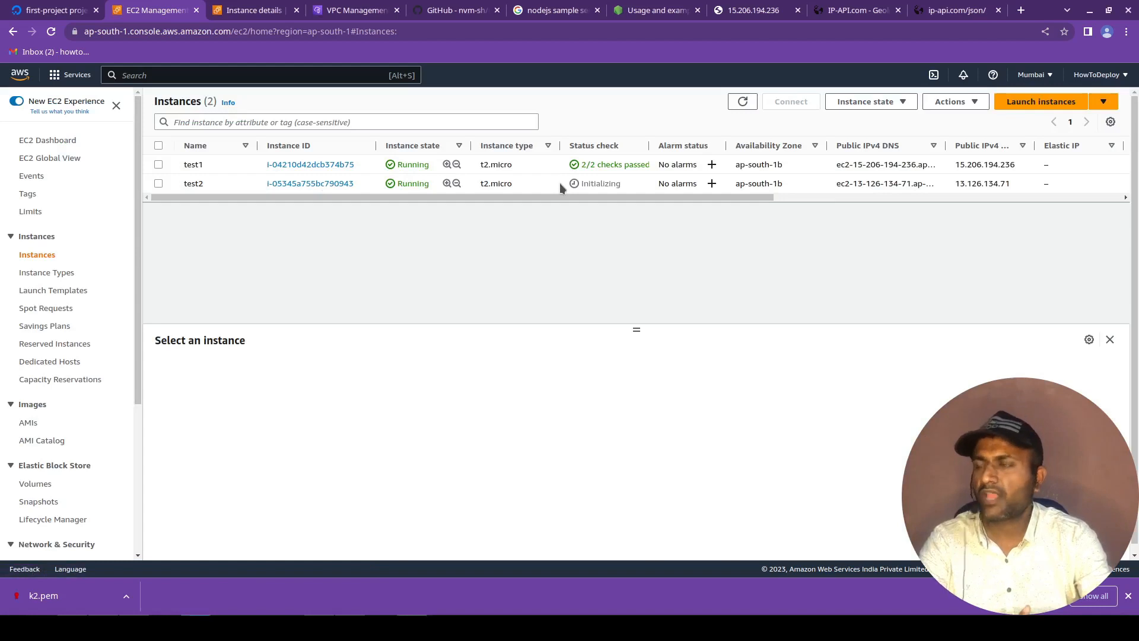
click(1031, 76)
click(942, 153)
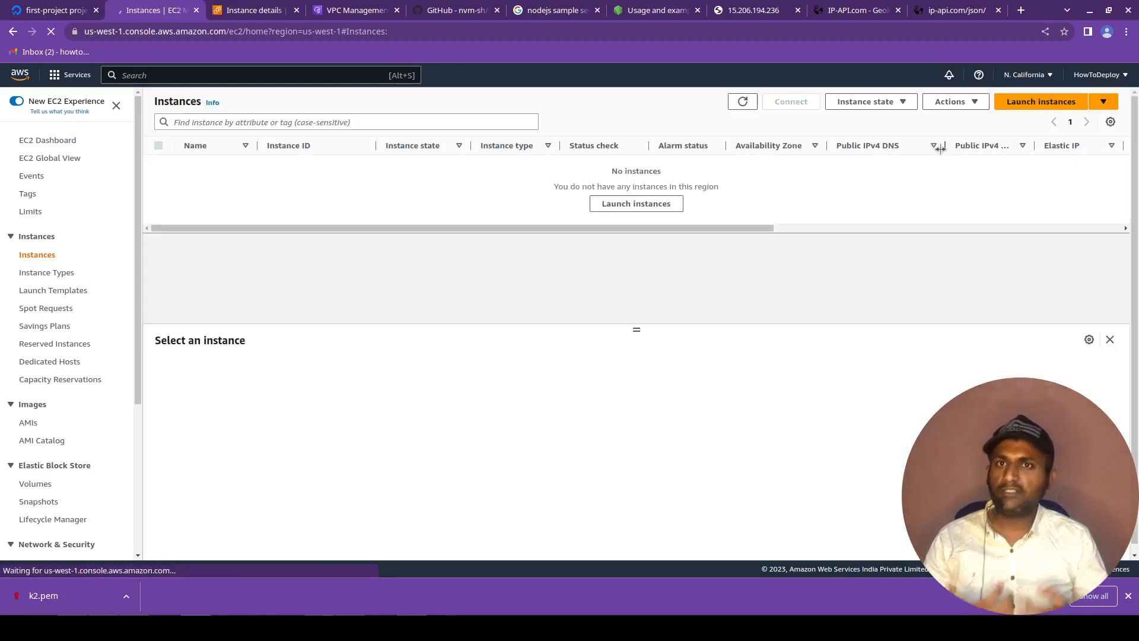
click(1020, 75)
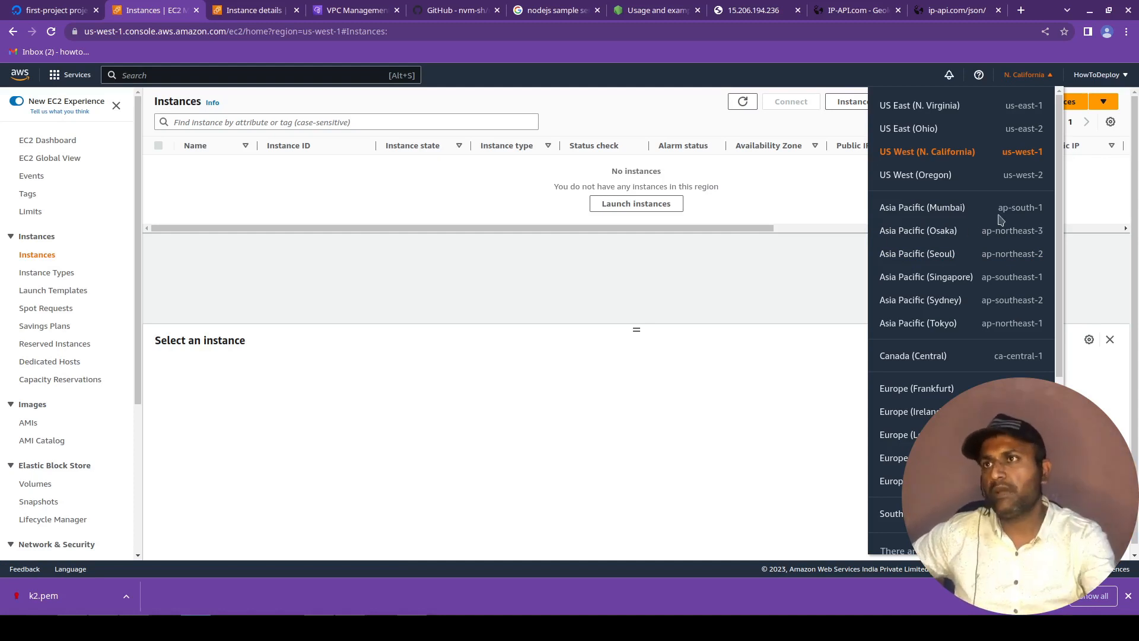
click(958, 208)
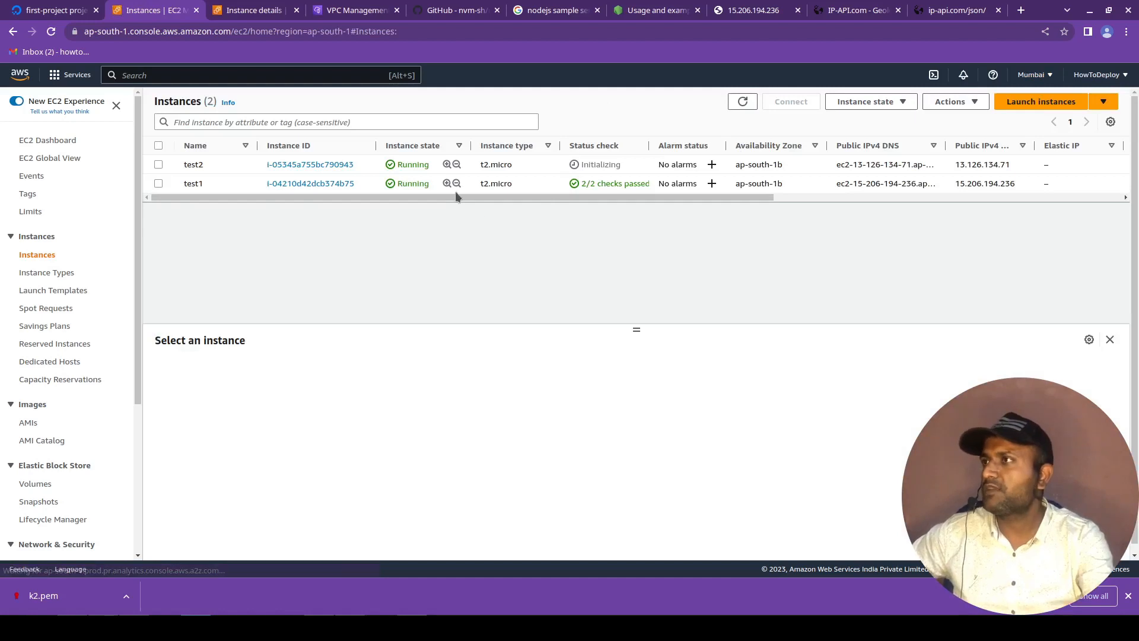
Connect to the test2 instance with EC2 Instance Connect and activate its terminal.
click(297, 166)
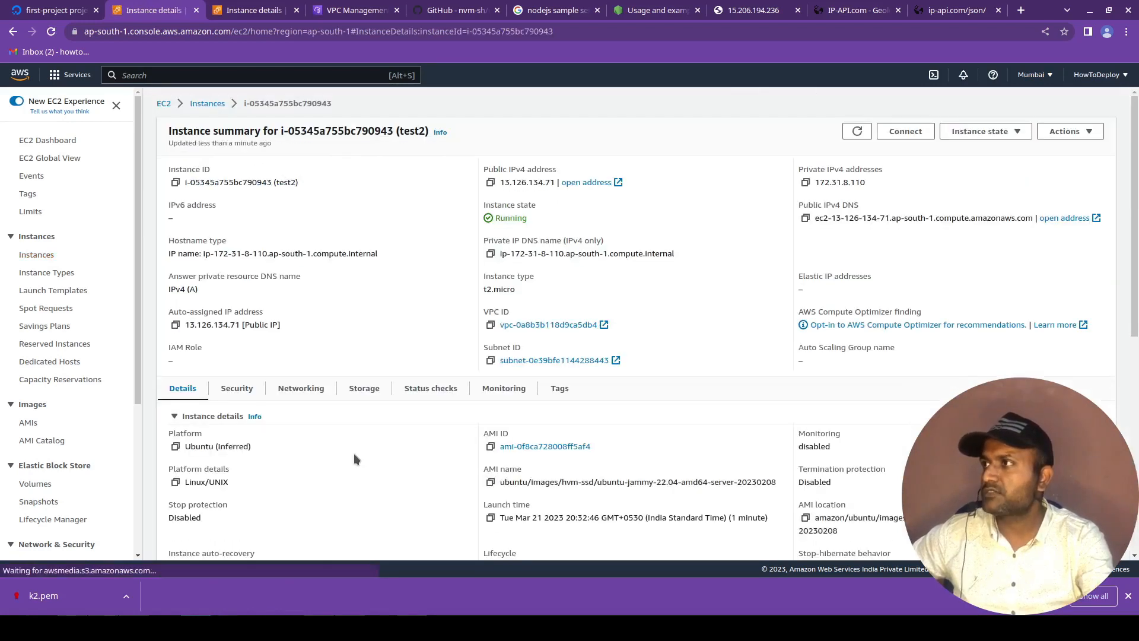
click(922, 133)
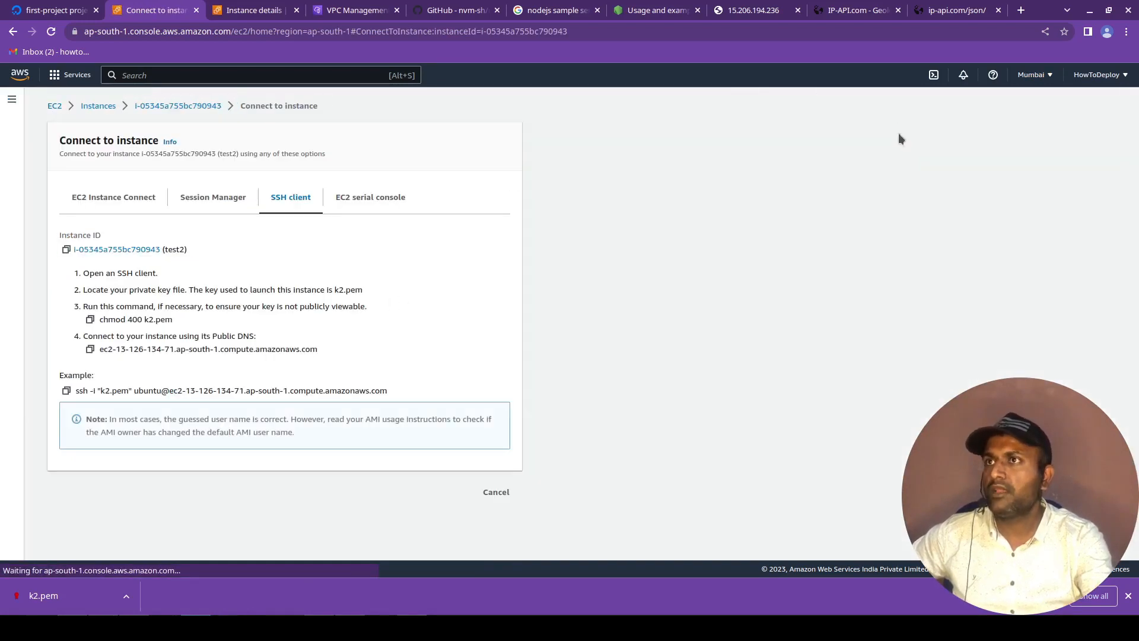
click(134, 198)
click(516, 452)
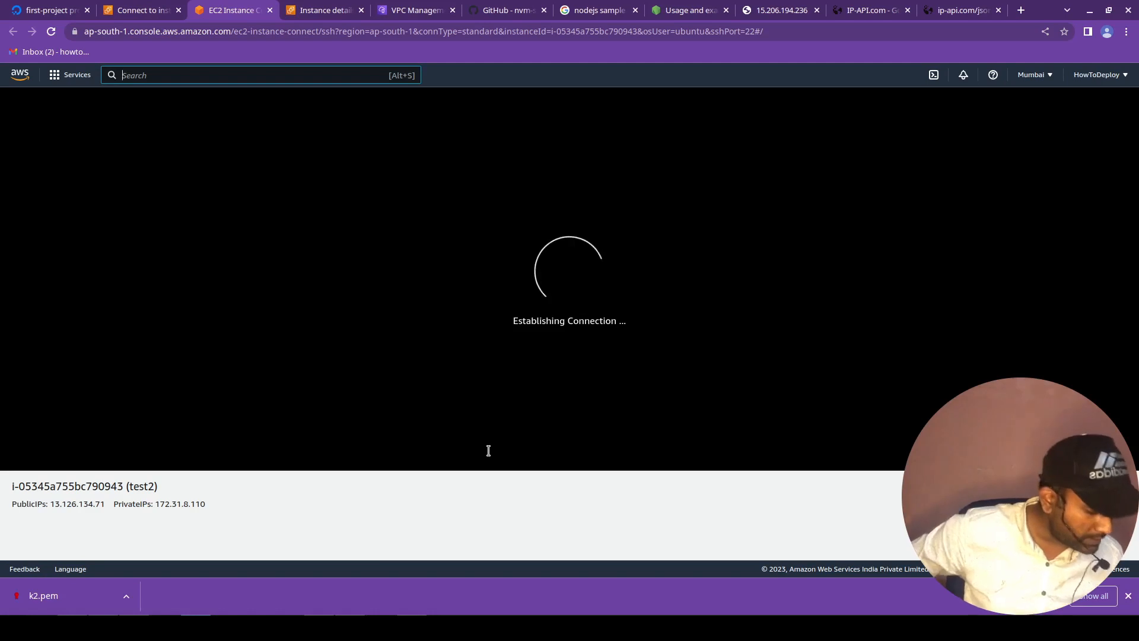
text(ls)
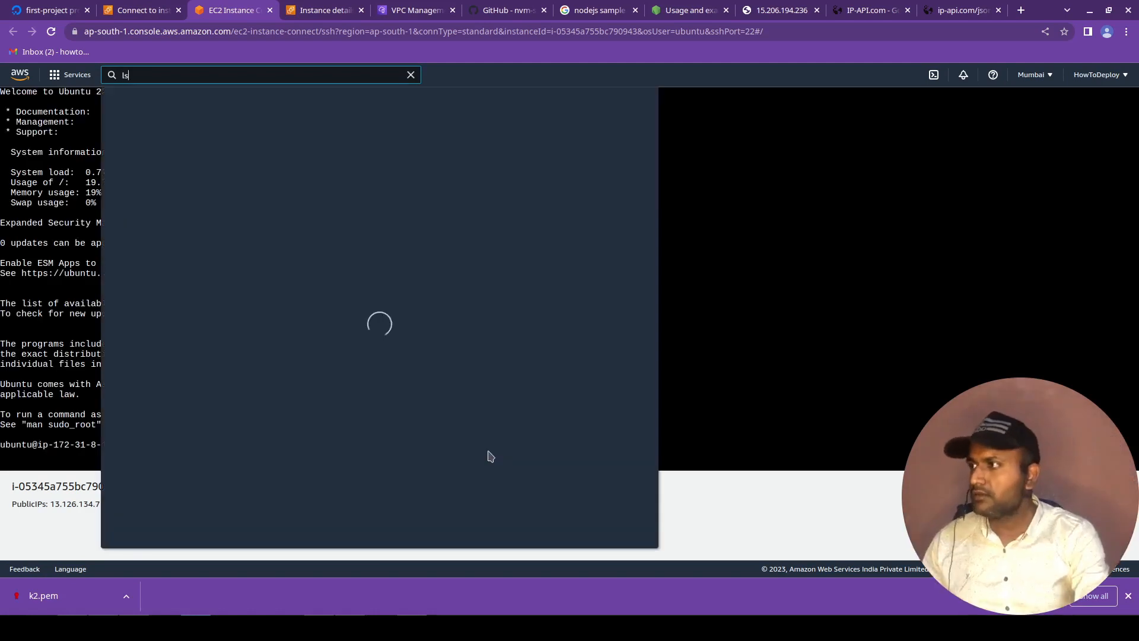
click(770, 342)
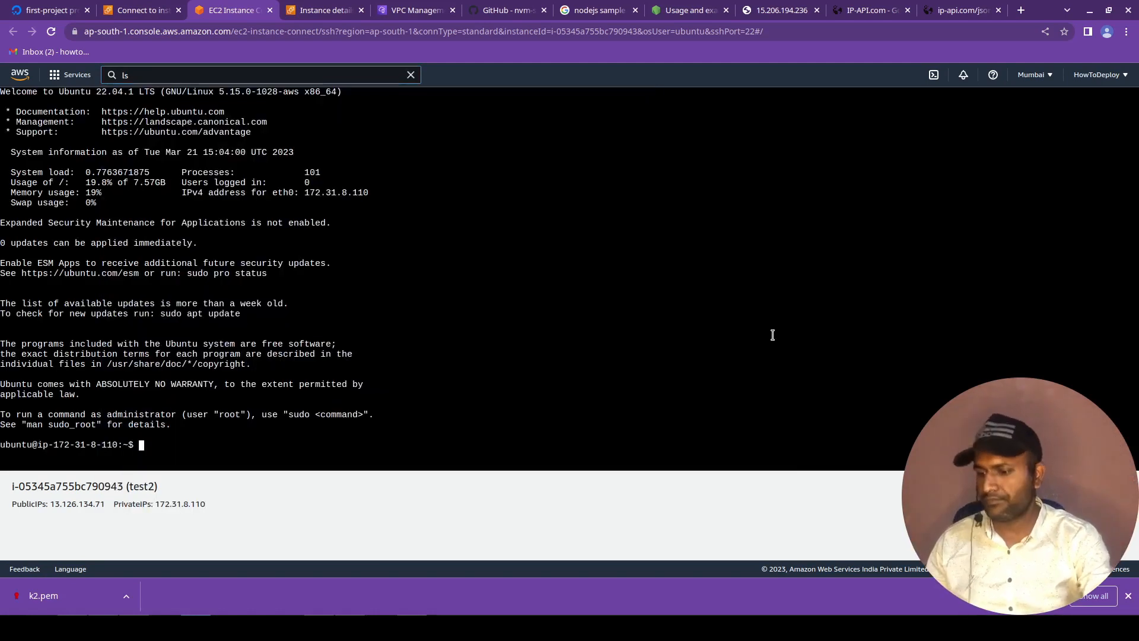
Check the home folder's contents and path in the test2 terminal with ls and pwd, and clear the terminal.
text(ls)
key(Return)
text(wpd)
key(Return)
text(pwd)
key(Return)
text(clear)
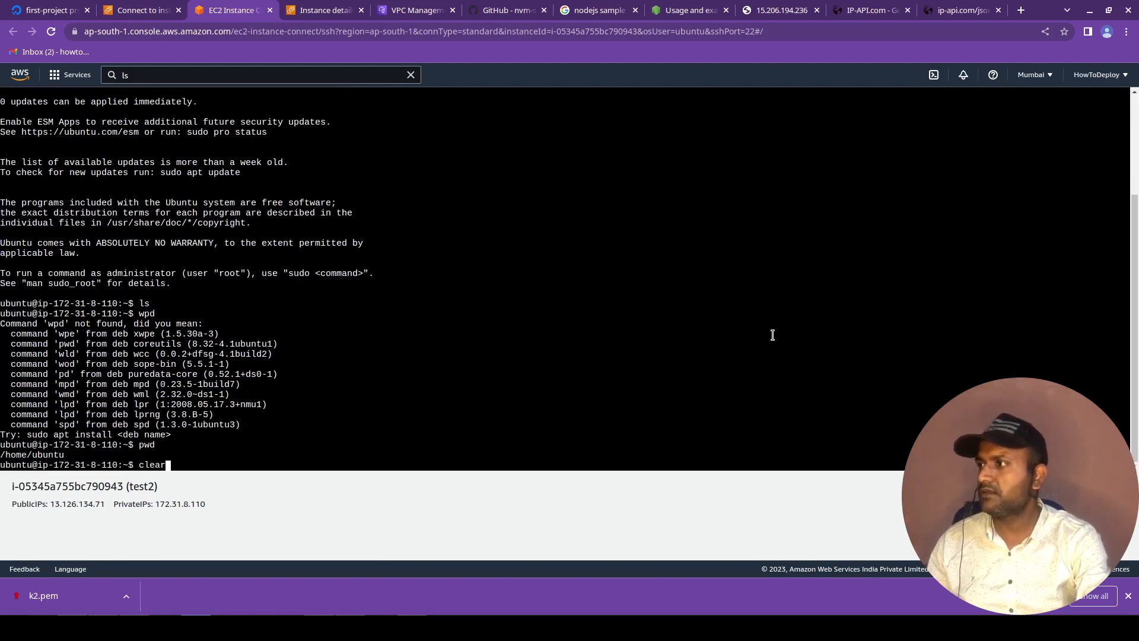
key(Return)
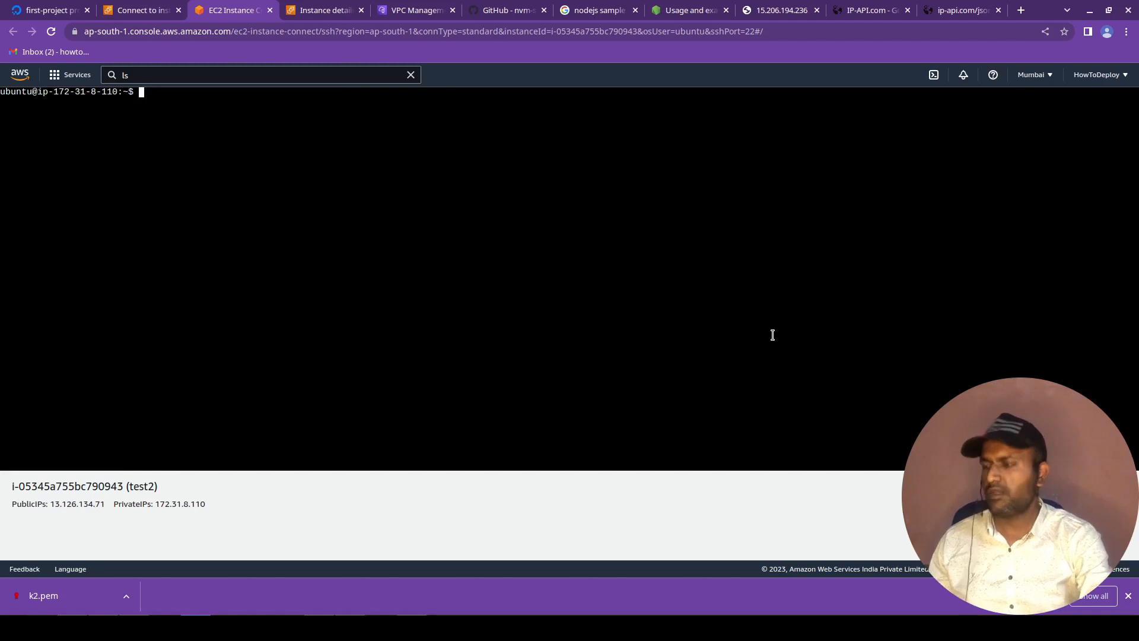
Log out of the test2 terminal session and close its browser tab.
key(ctrl+c)
key(ctrl+d)
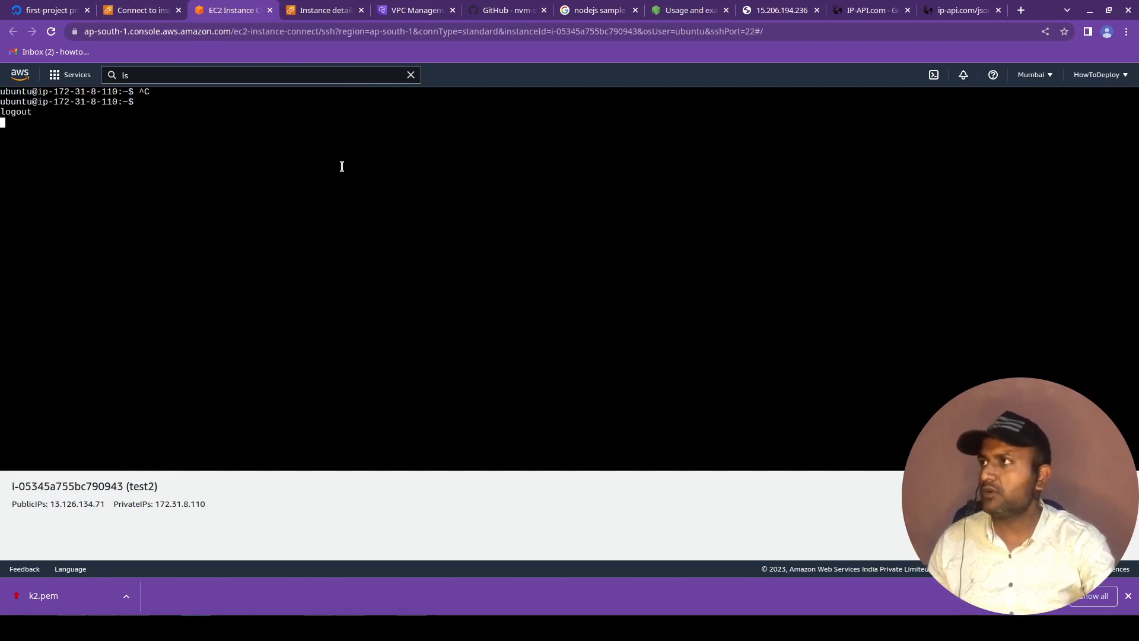
click(270, 10)
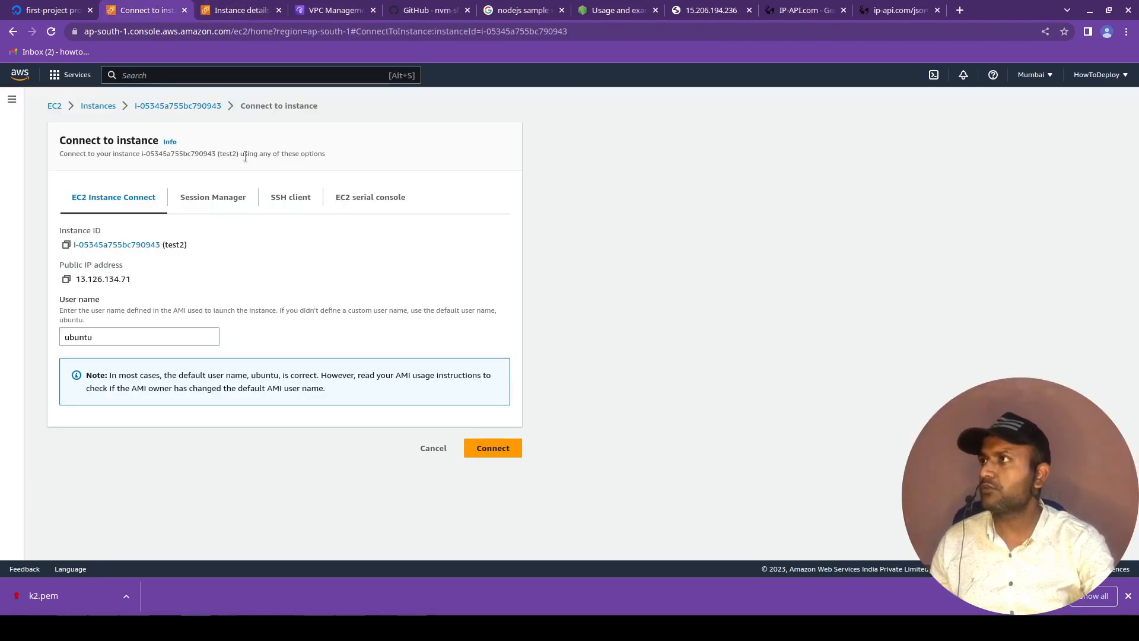
List the running EC2 instances from the console home and terminate test2.
click(66, 75)
click(20, 75)
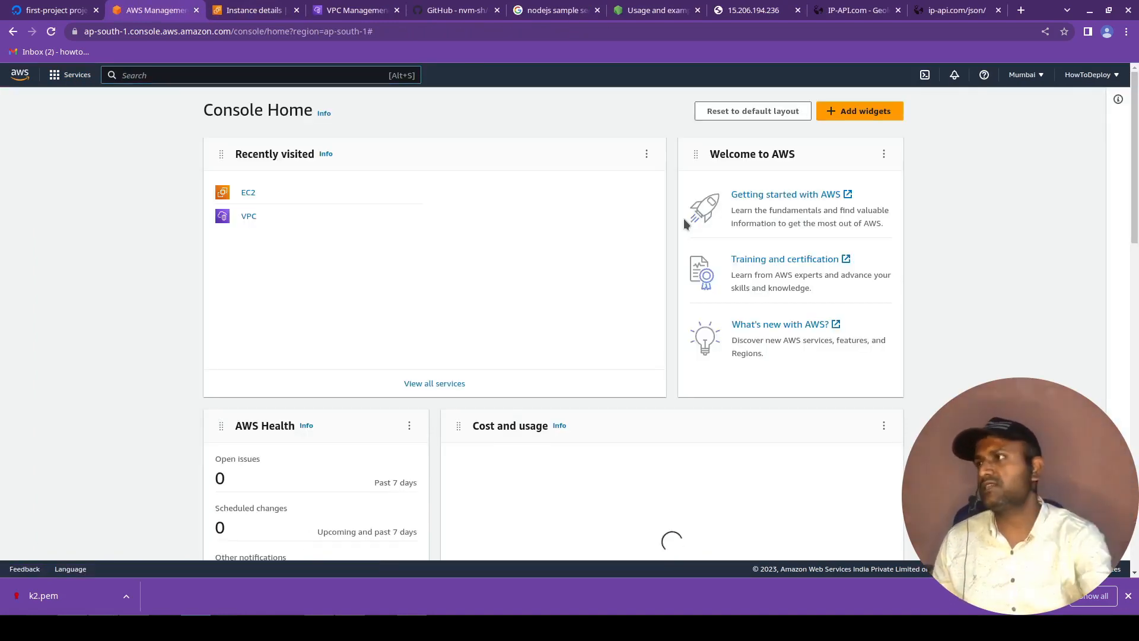
click(248, 194)
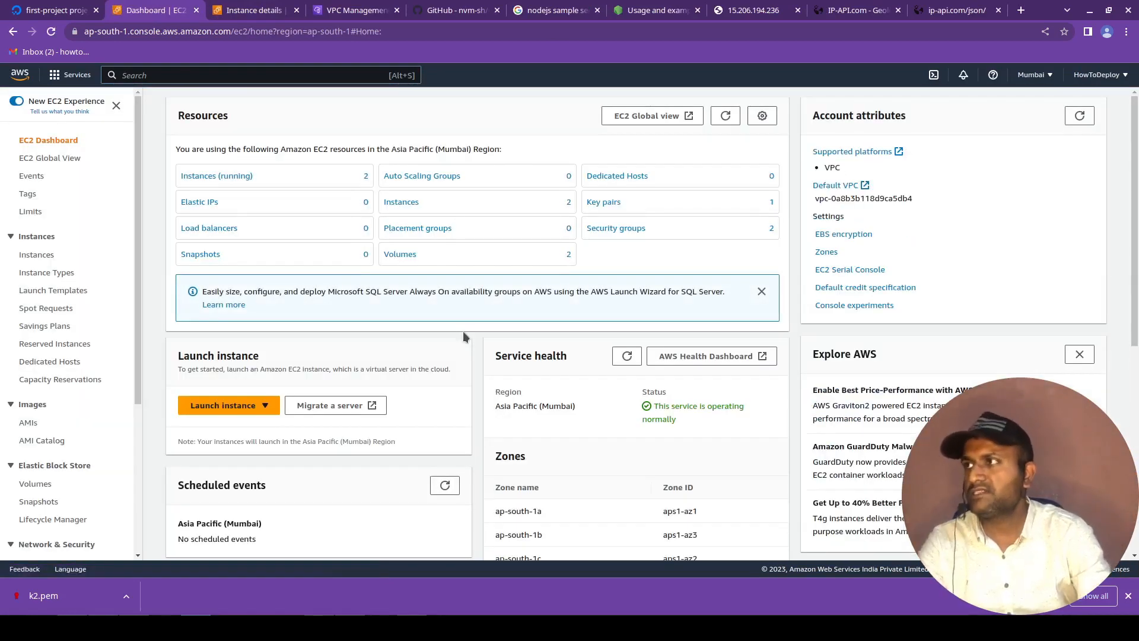
click(226, 177)
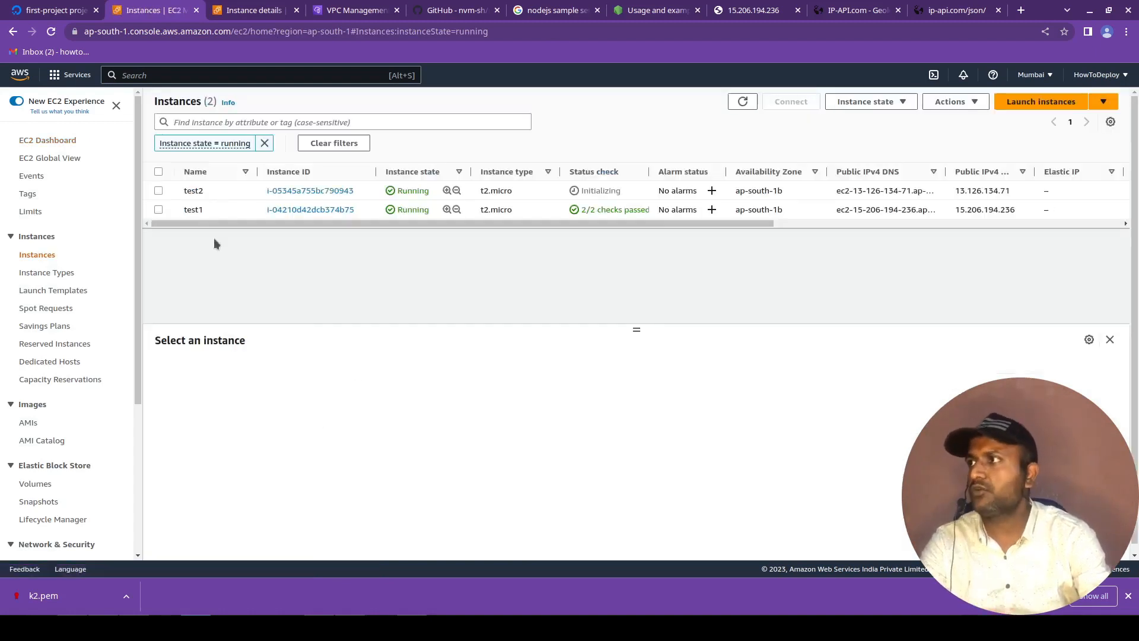
right_click(371, 191)
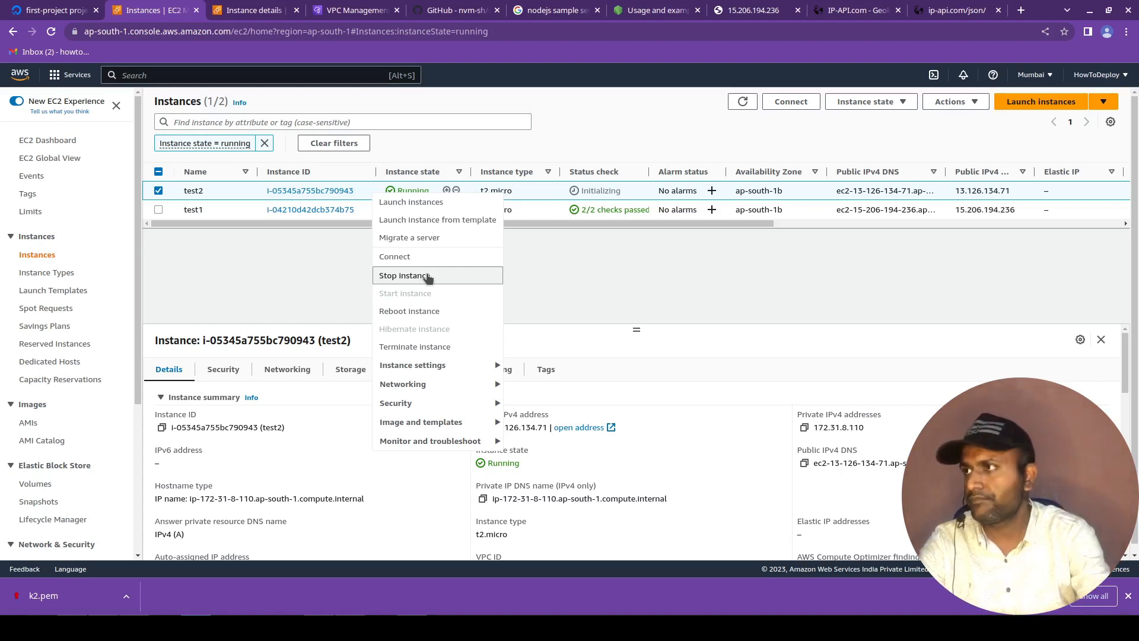
click(434, 352)
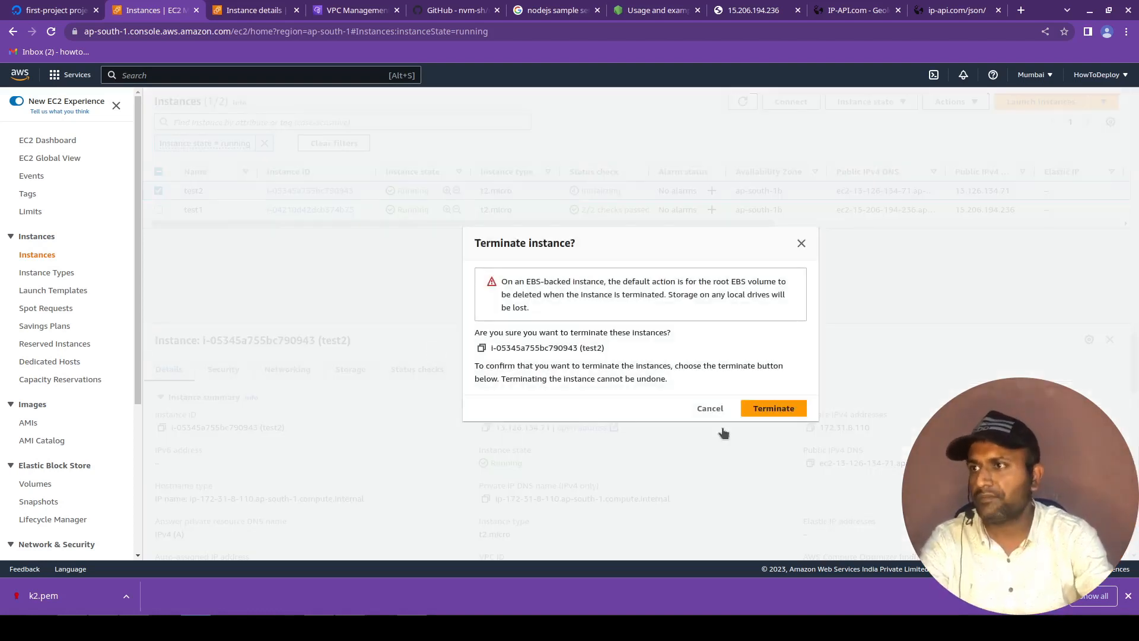
click(746, 412)
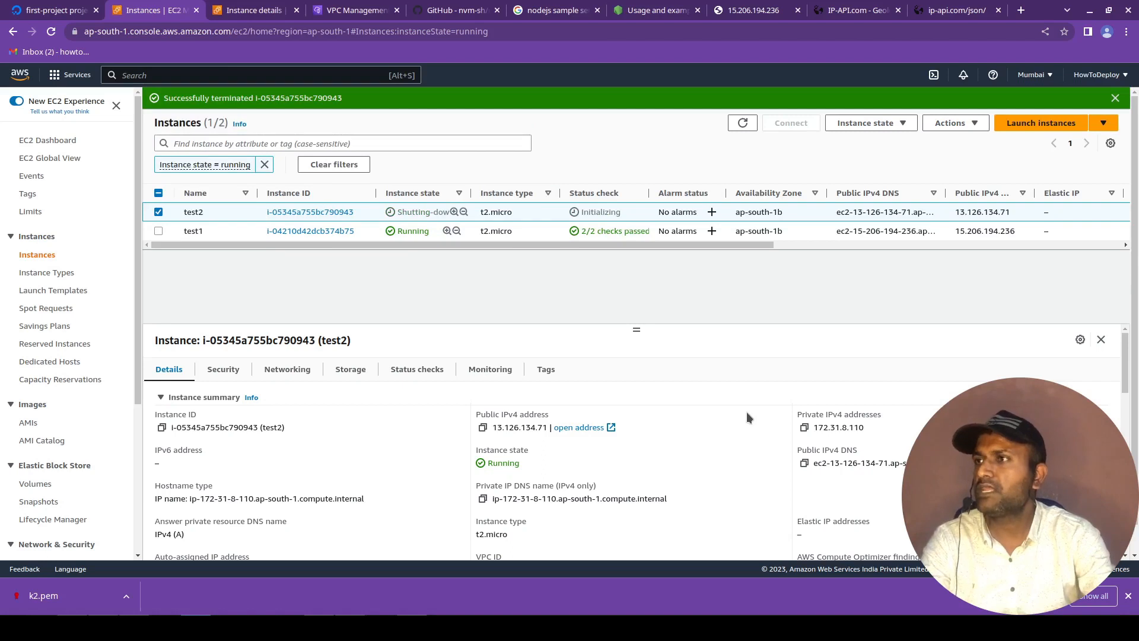